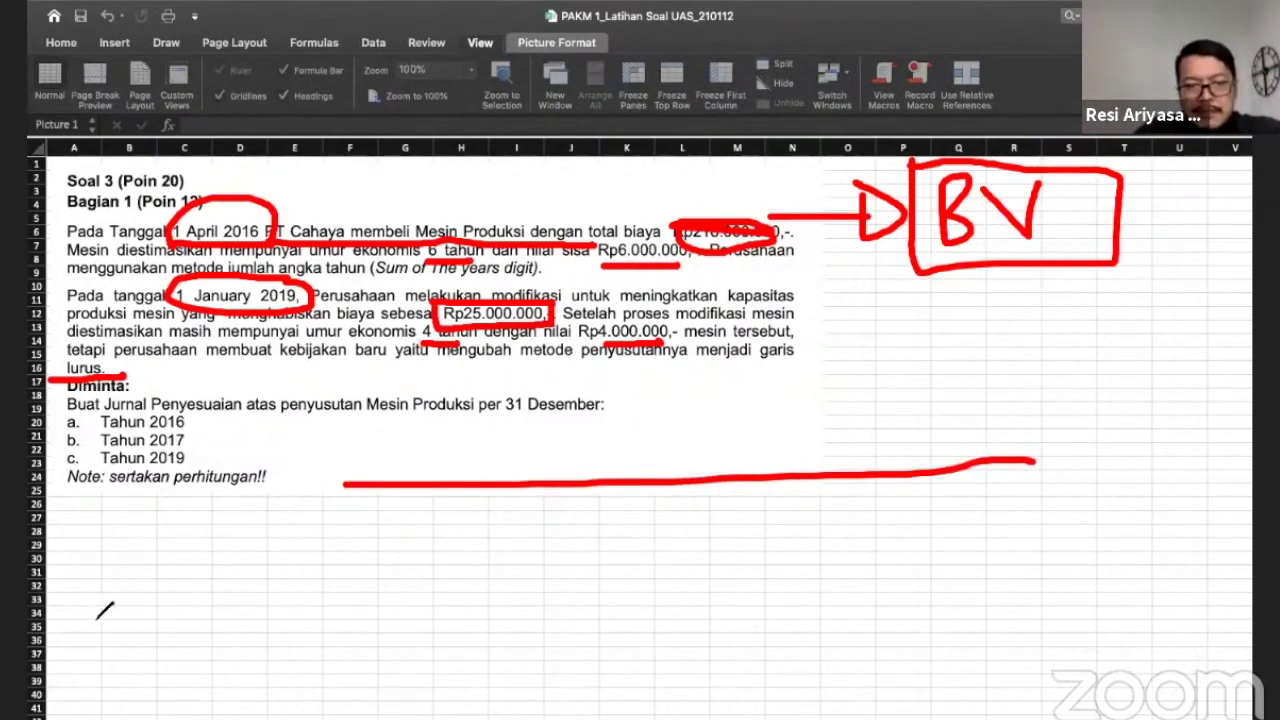
Step: Draw a tick at the start of the timeline and handwrite the date 1/1/19 below the BV box
drag(357, 459, 357, 496)
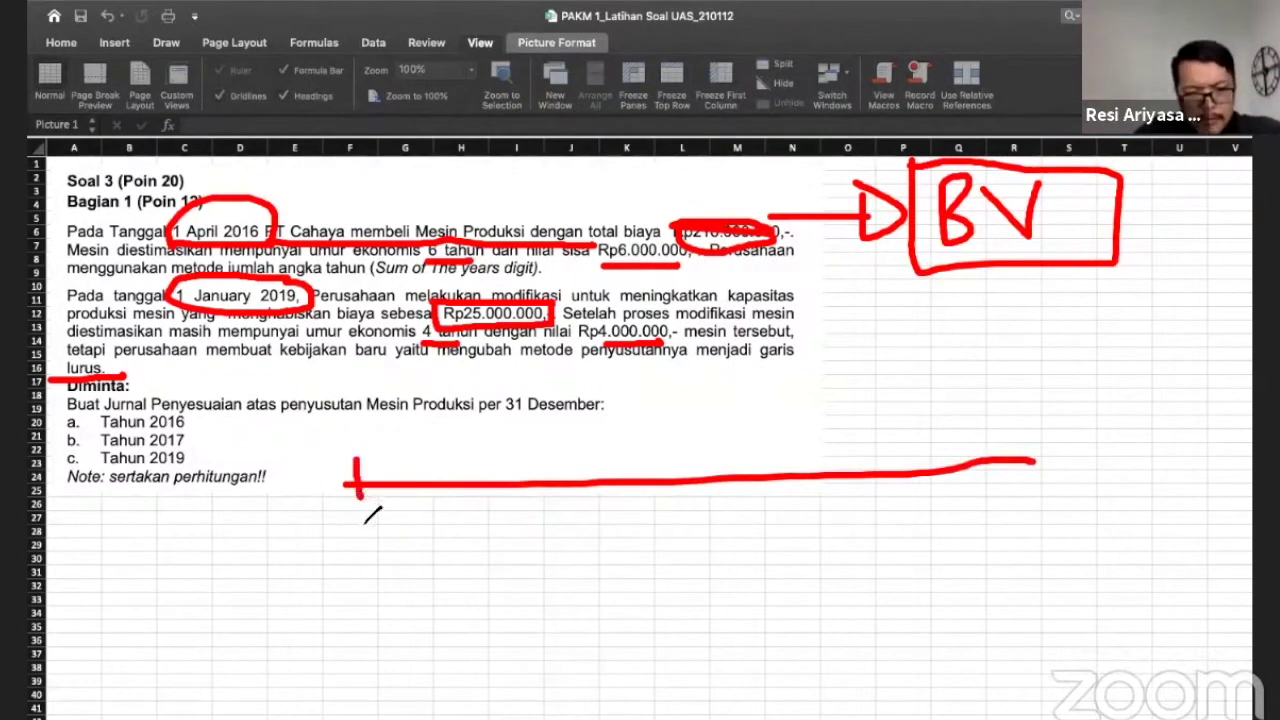
drag(985, 284, 1020, 325)
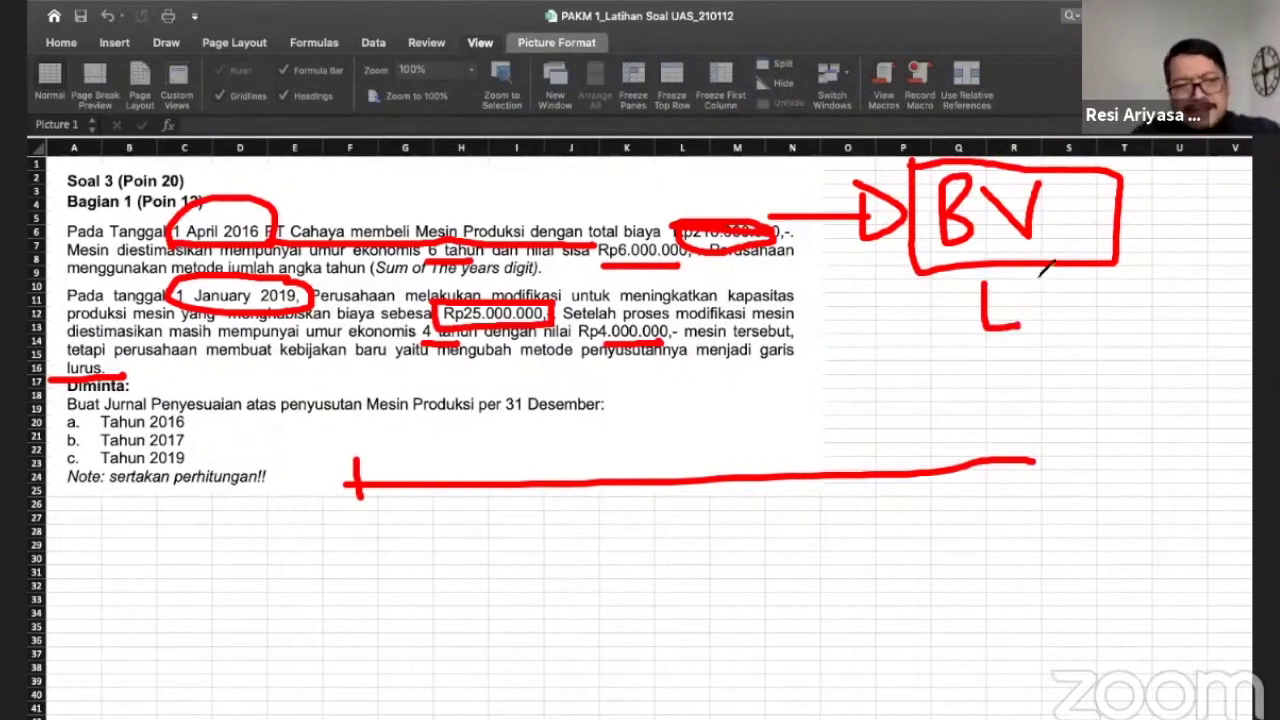
mouse_move(1040, 282)
mouse_down()
mouse_move(1040, 322)
mouse_move(1058, 336)
mouse_up()
drag(1099, 288, 1100, 334)
drag(1143, 284, 1124, 345)
drag(1168, 296, 1168, 340)
click(1195, 287)
mouse_move(1218, 289)
mouse_down()
mouse_move(1220, 345)
mouse_move(1202, 350)
mouse_up()
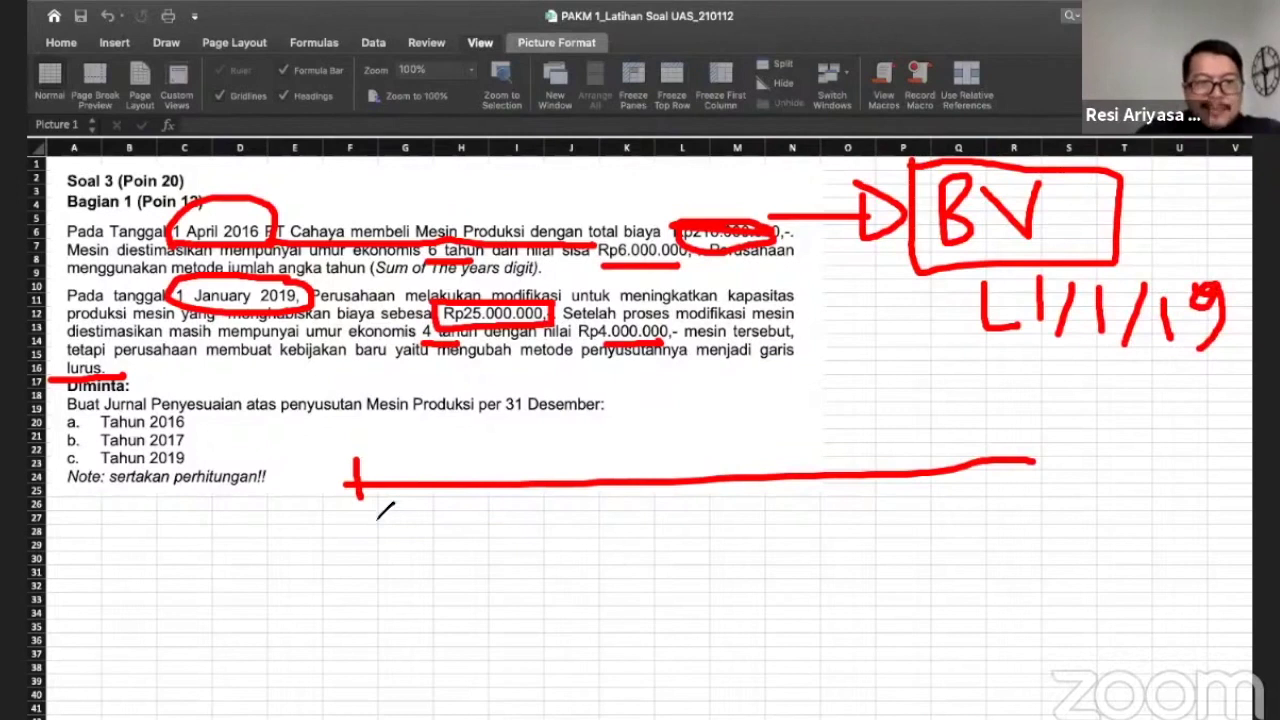
Step: Label the start of the hand-drawn timeline 0 and add ticks labelled 1, 2 and 3 along it
mouse_move(376, 516)
mouse_down()
mouse_move(394, 546)
mouse_move(402, 512)
mouse_up()
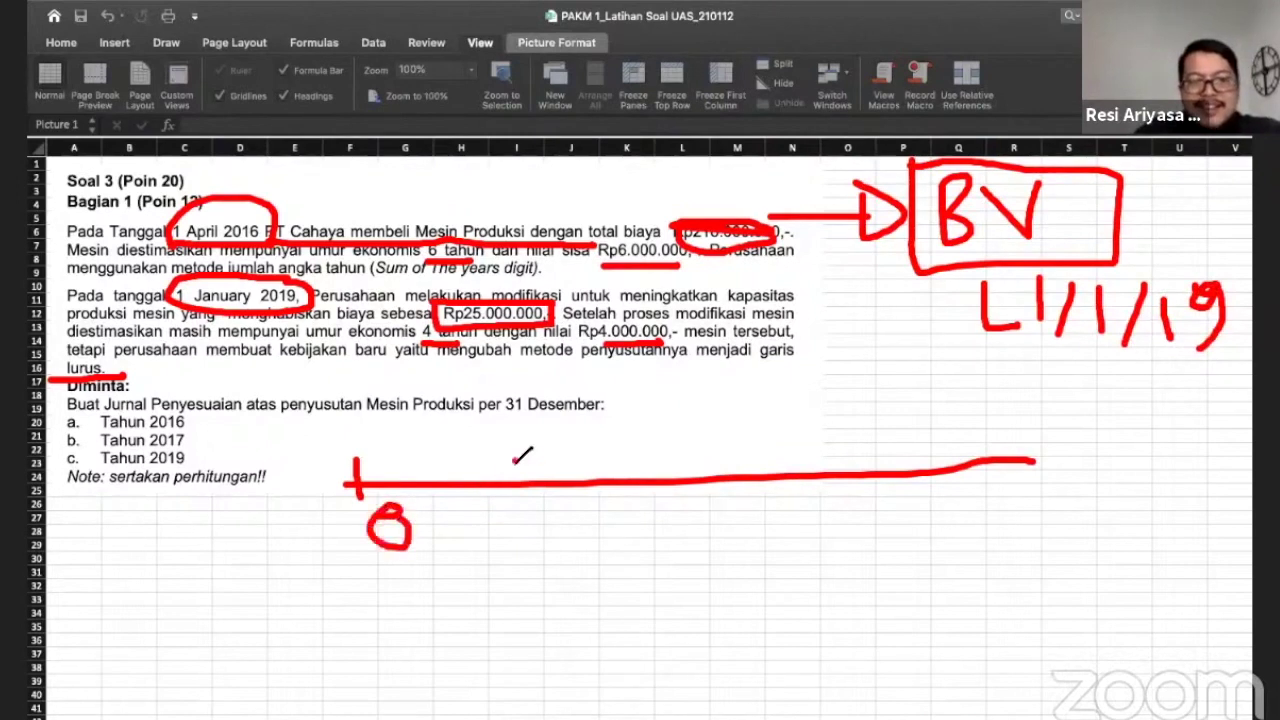
drag(515, 463, 521, 545)
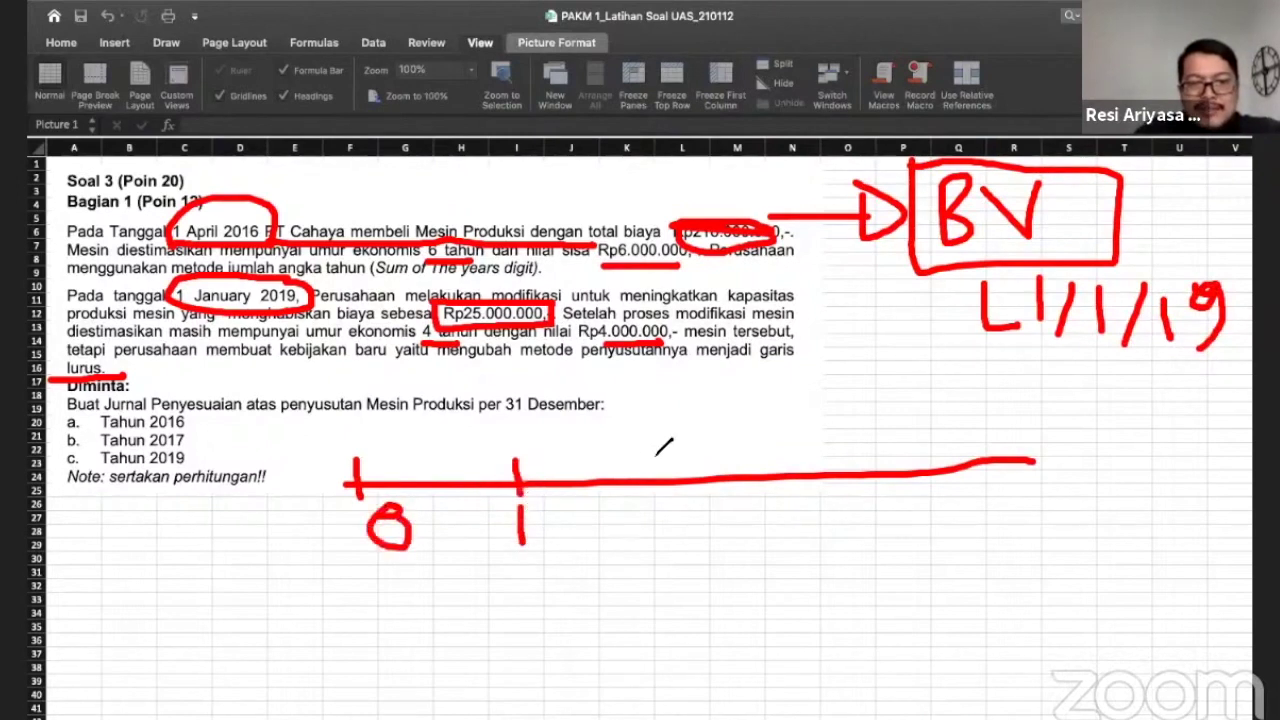
mouse_move(648, 460)
mouse_down()
mouse_move(648, 540)
mouse_move(680, 570)
mouse_move(700, 560)
mouse_up()
mouse_move(820, 460)
mouse_down()
mouse_move(822, 500)
mouse_move(846, 516)
mouse_move(818, 560)
mouse_up()
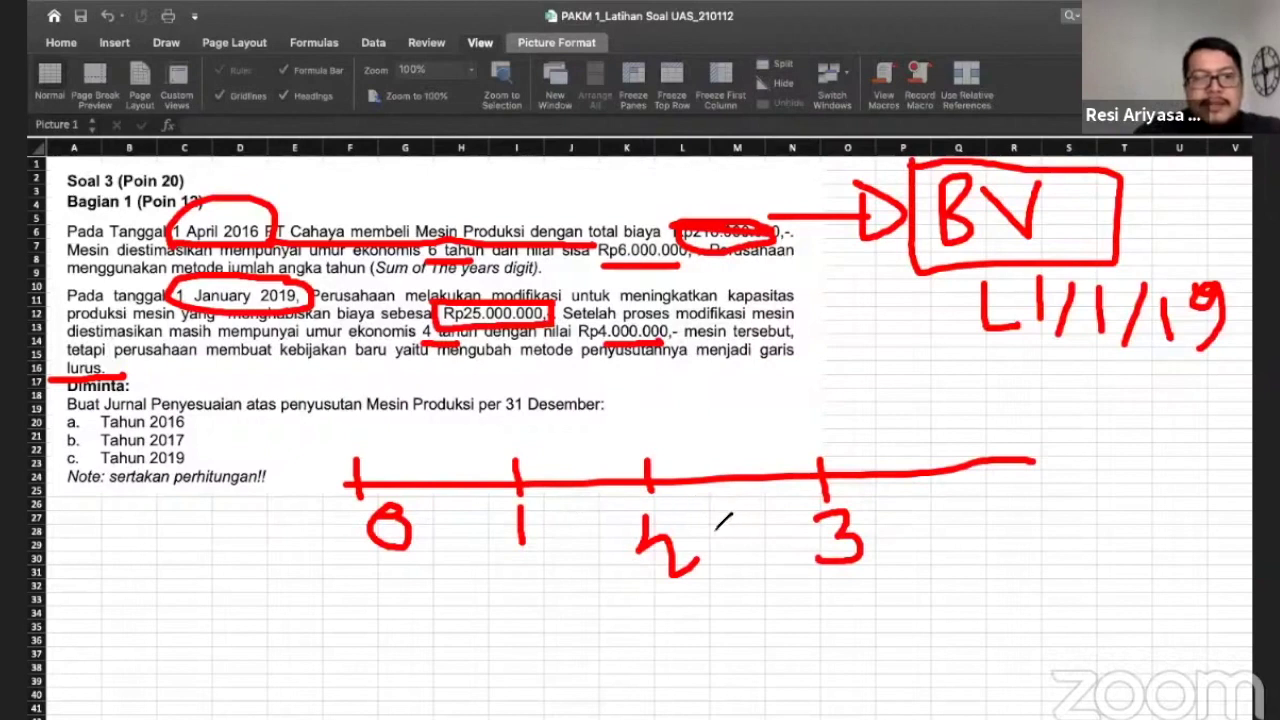
mouse_move(338, 410)
mouse_down()
mouse_move(340, 434)
mouse_move(368, 404)
mouse_move(356, 450)
mouse_move(380, 437)
mouse_move(392, 452)
mouse_move(410, 428)
mouse_move(432, 442)
mouse_up()
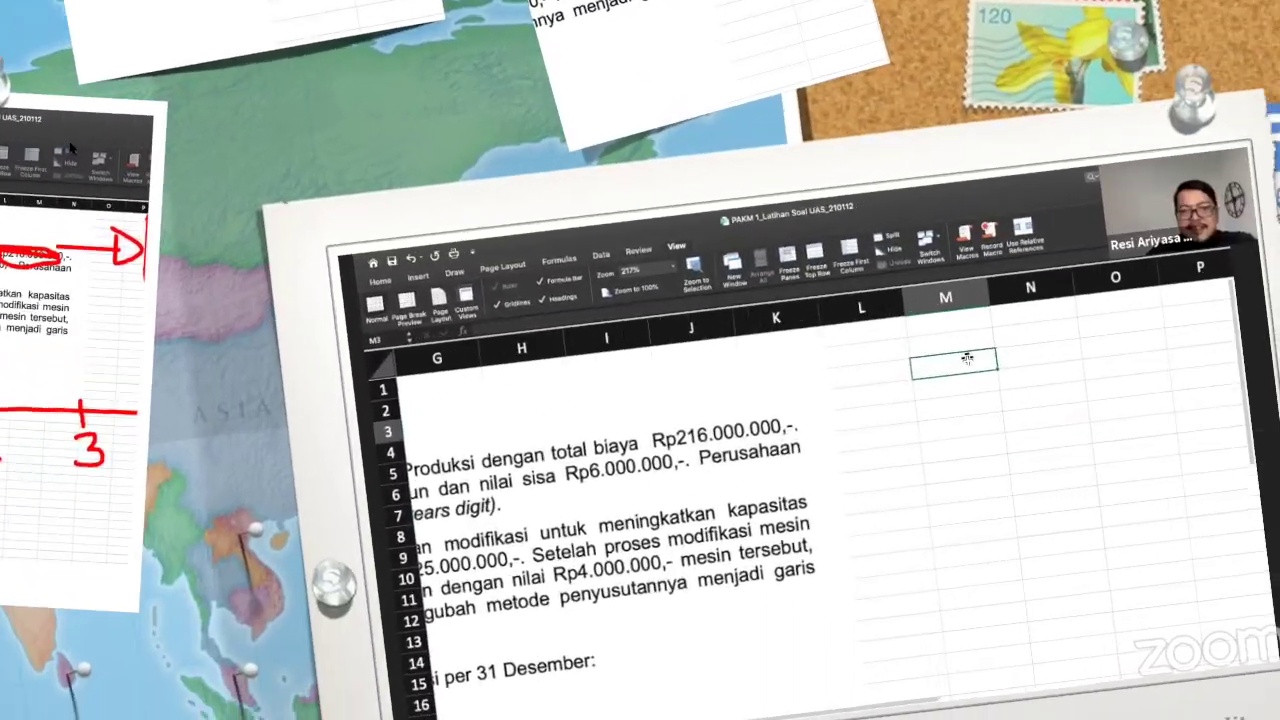
text(TAHUN)
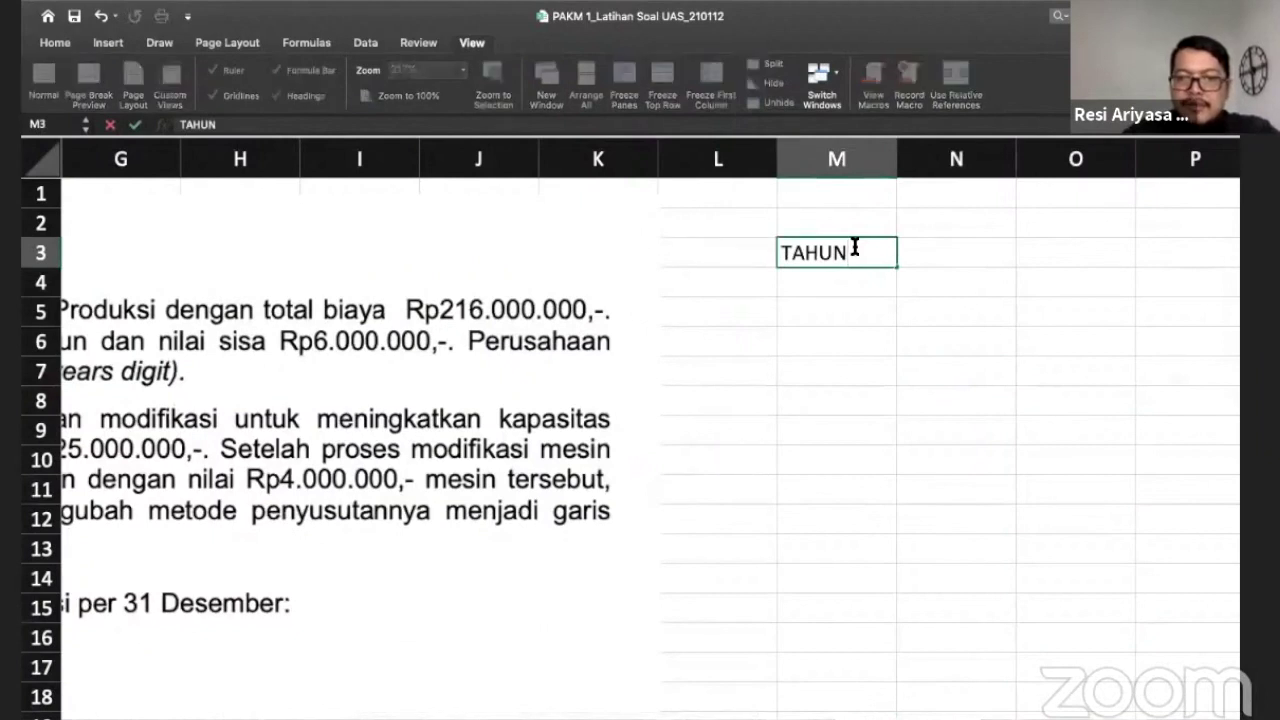
key(Tab)
click(855, 250)
key(Delete)
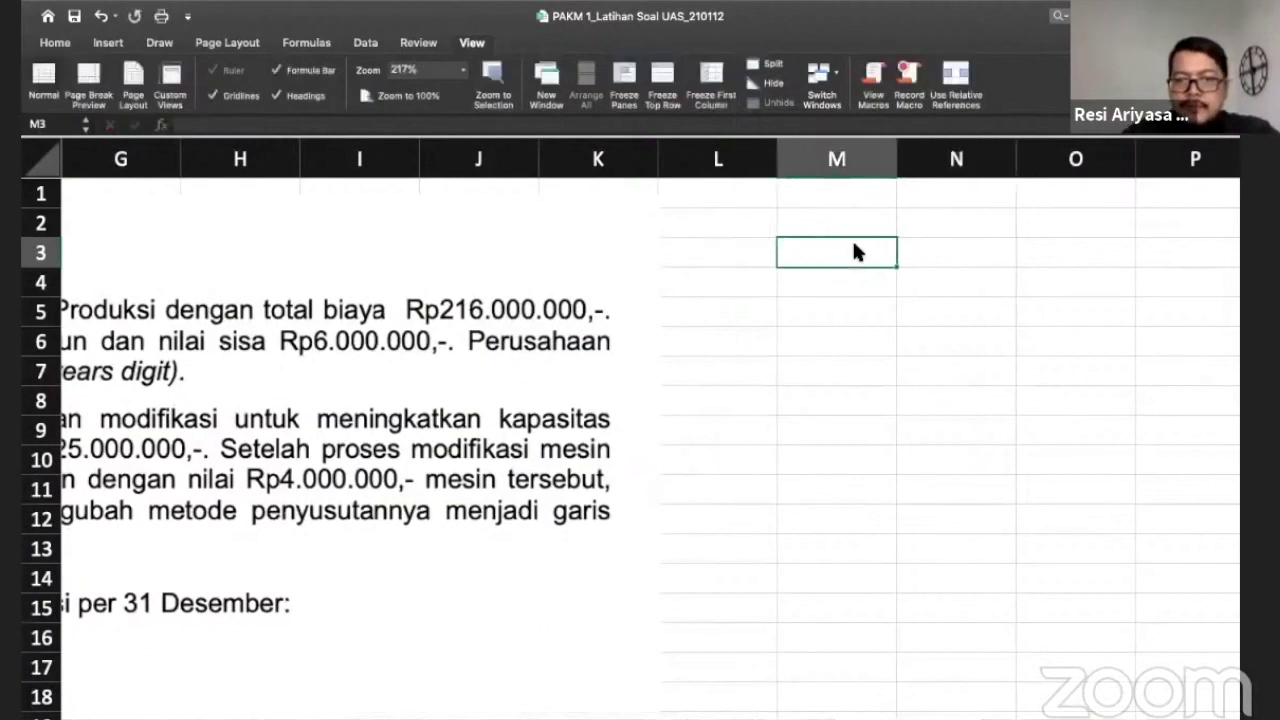
Step: Enter the period numbers 0 to 6 across cells M4 to S4
key(Down)
key(Right)
key(Left)
text(0)
key(Tab)
text(1)
key(Tab)
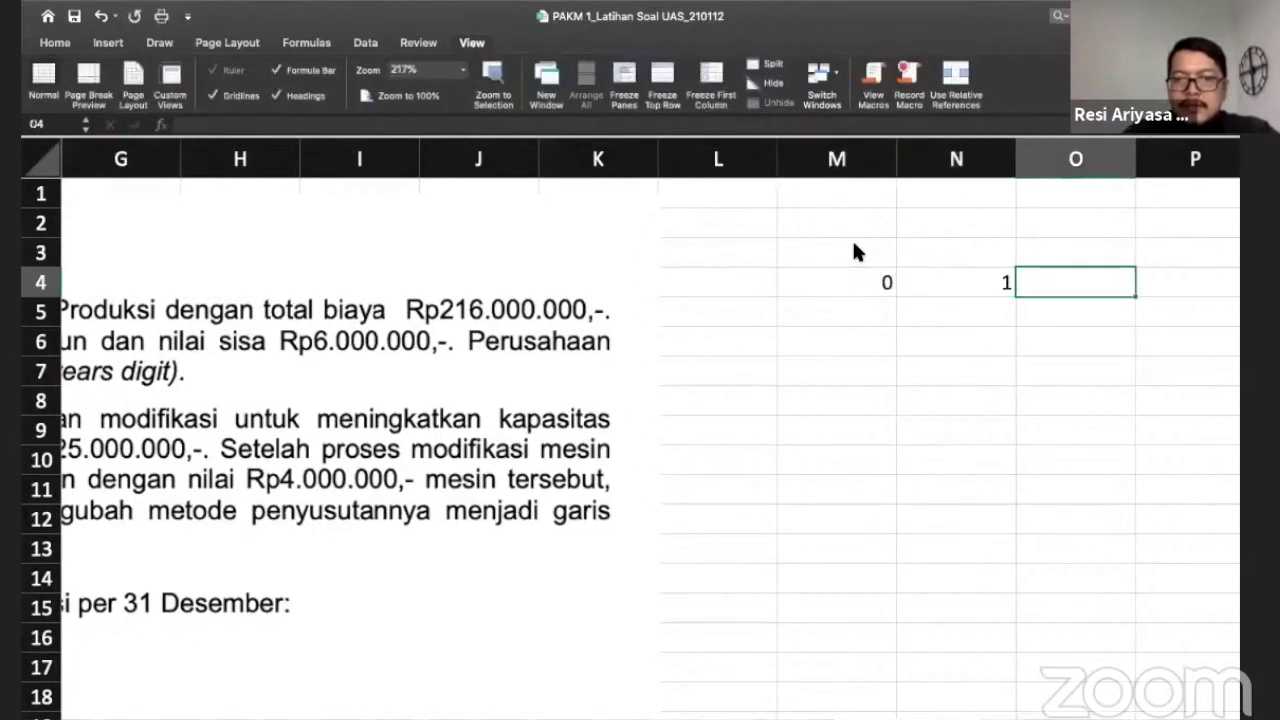
text(2)
key(Tab)
text(3)
key(Tab)
text(4)
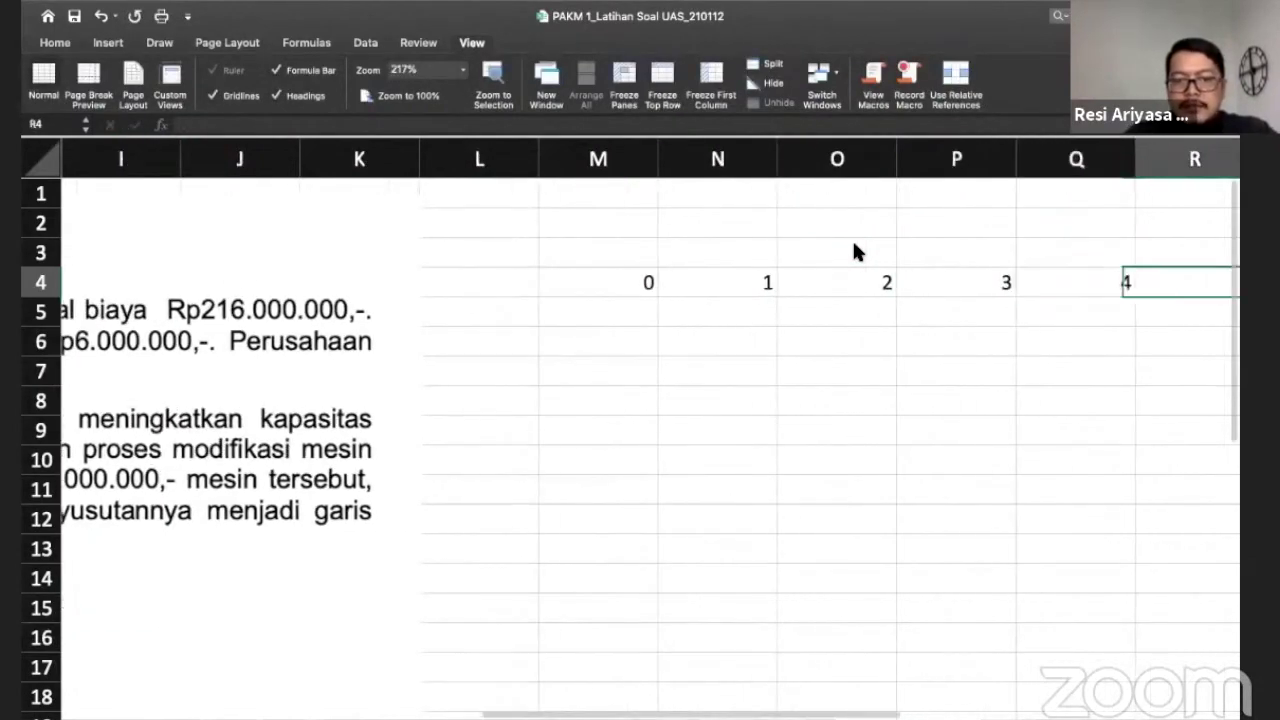
key(Tab)
text(5)
key(Tab)
text(6)
key(Return)
Step: Enter the machine's purchase date 1/4/16 in M3, above period 0
key(Left)
key(Left)
key(Left)
key(Left)
key(Left)
key(Left)
key(Up)
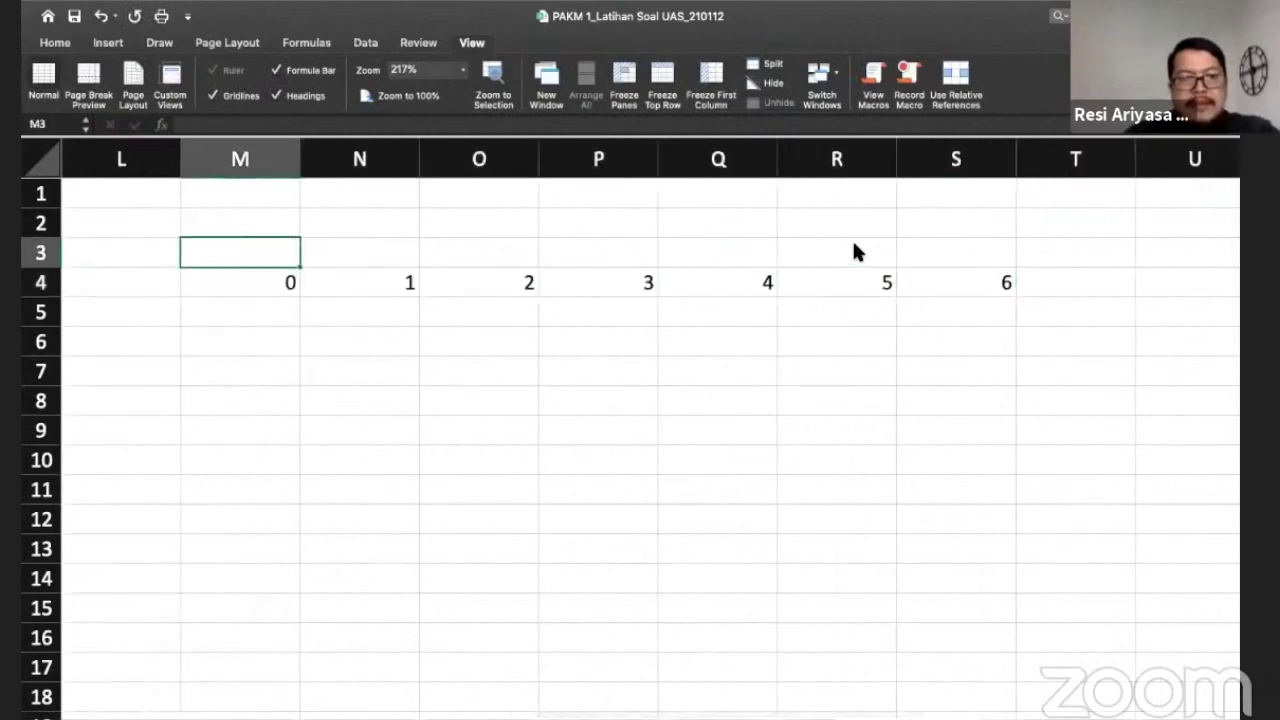
scroll(854, 245, left, 10)
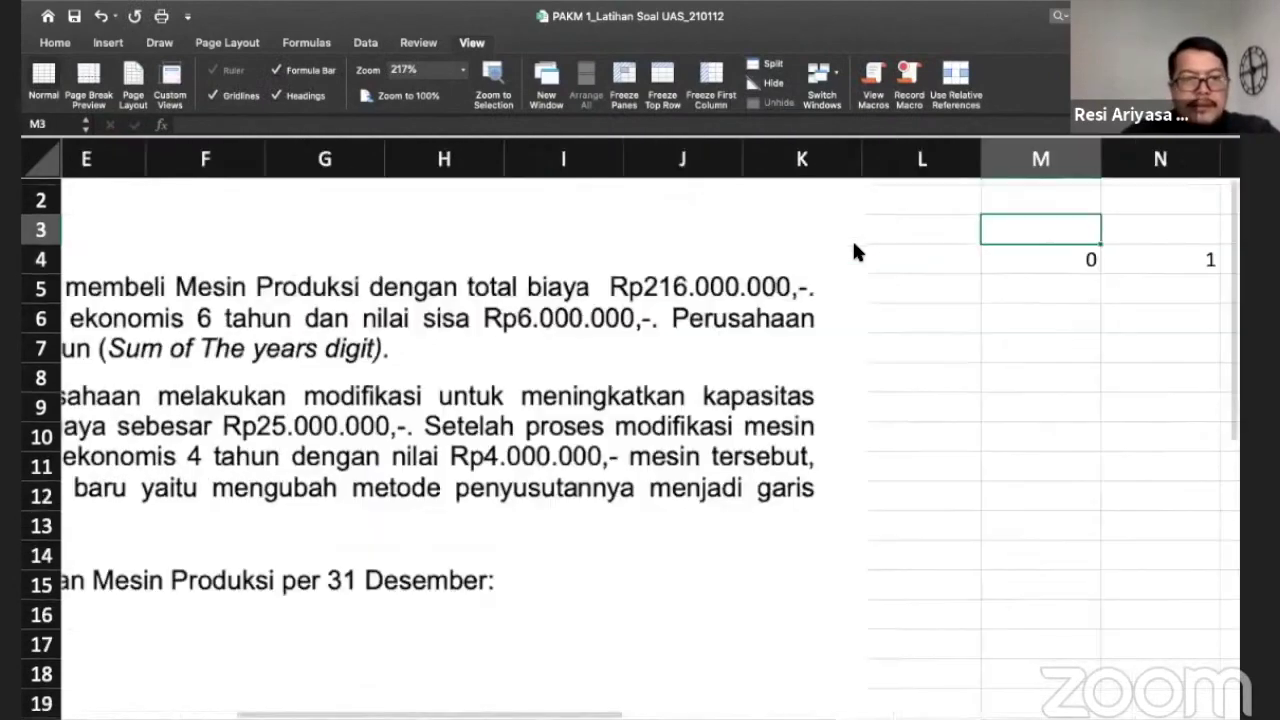
scroll(856, 248, right, 10)
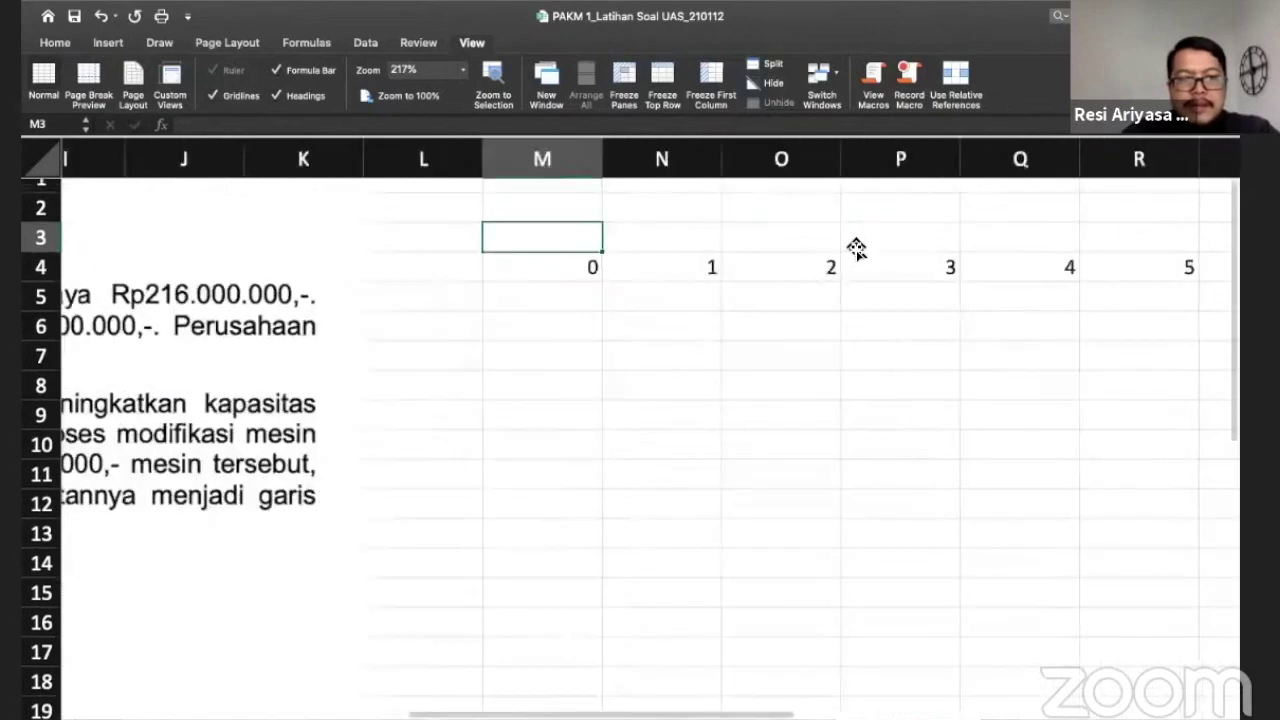
text(1)
text(/04)
text(/16)
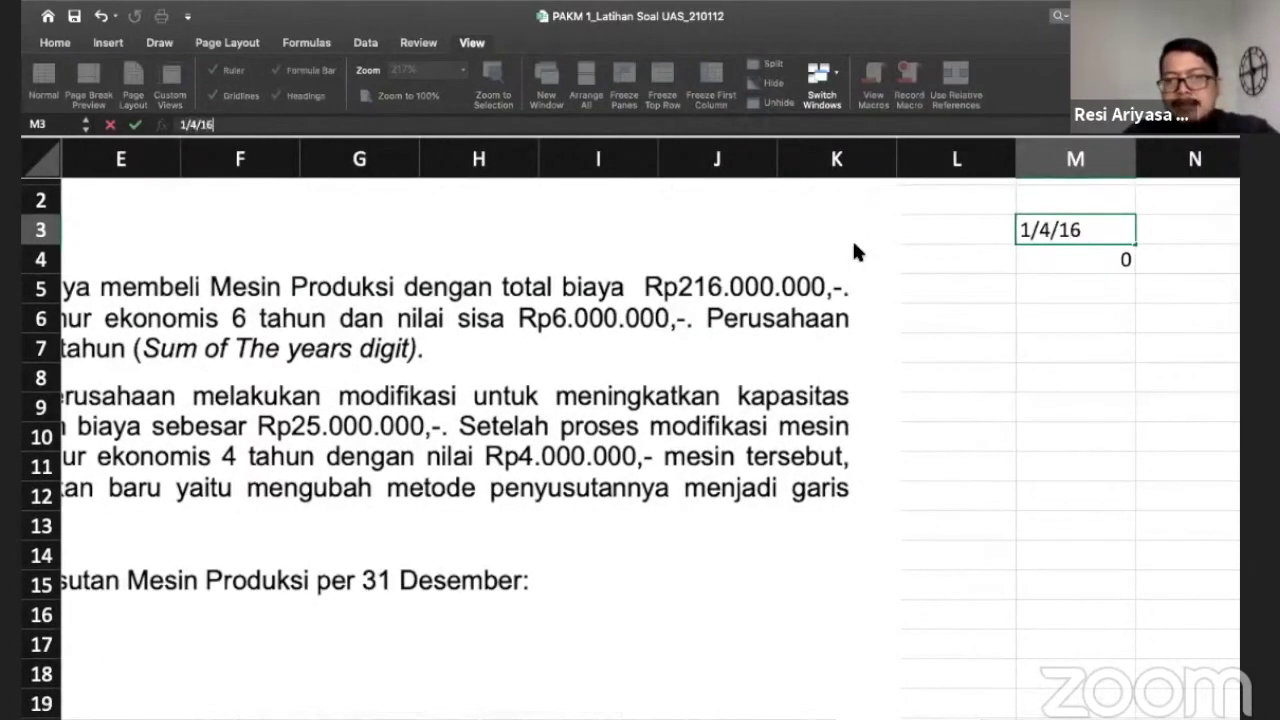
key(Return)
Step: Enter the date 31/12/16 in N3, above period 1
key(Up)
key(Right)
scroll(856, 248, right, 5)
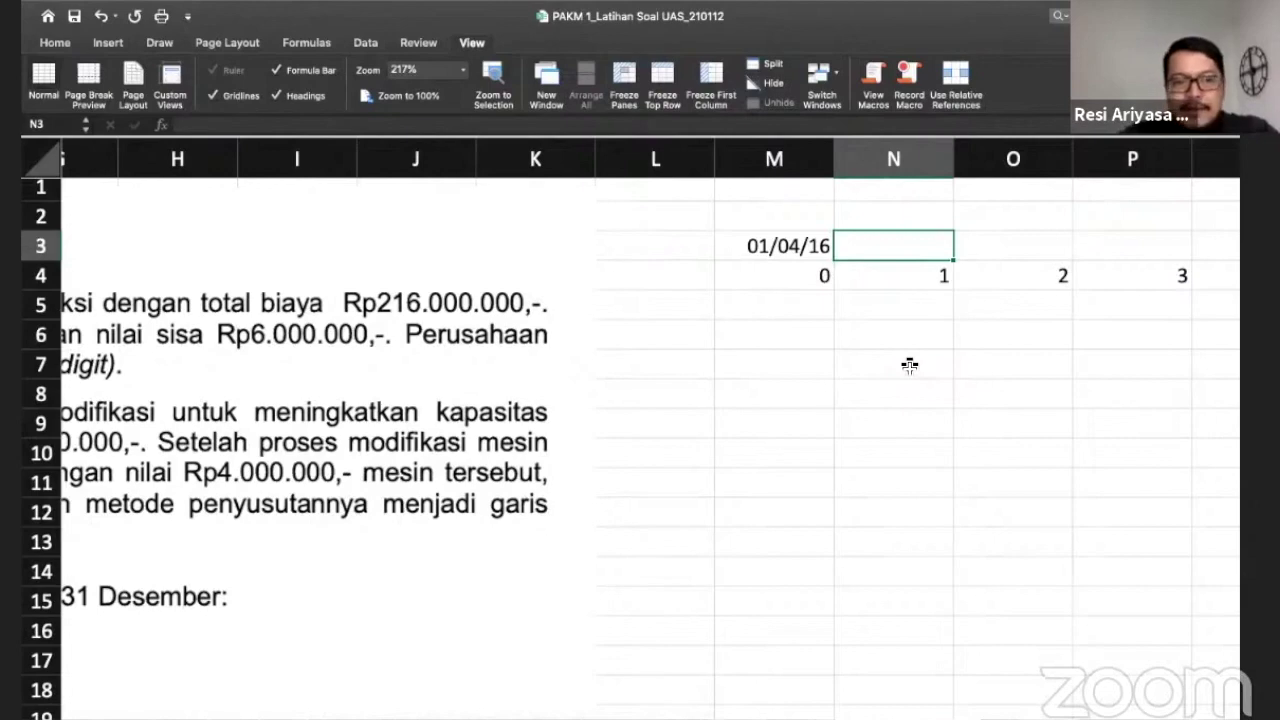
scroll(909, 365, left, 10)
scroll(909, 365, right, 12)
scroll(909, 365, left, 1)
text(31)
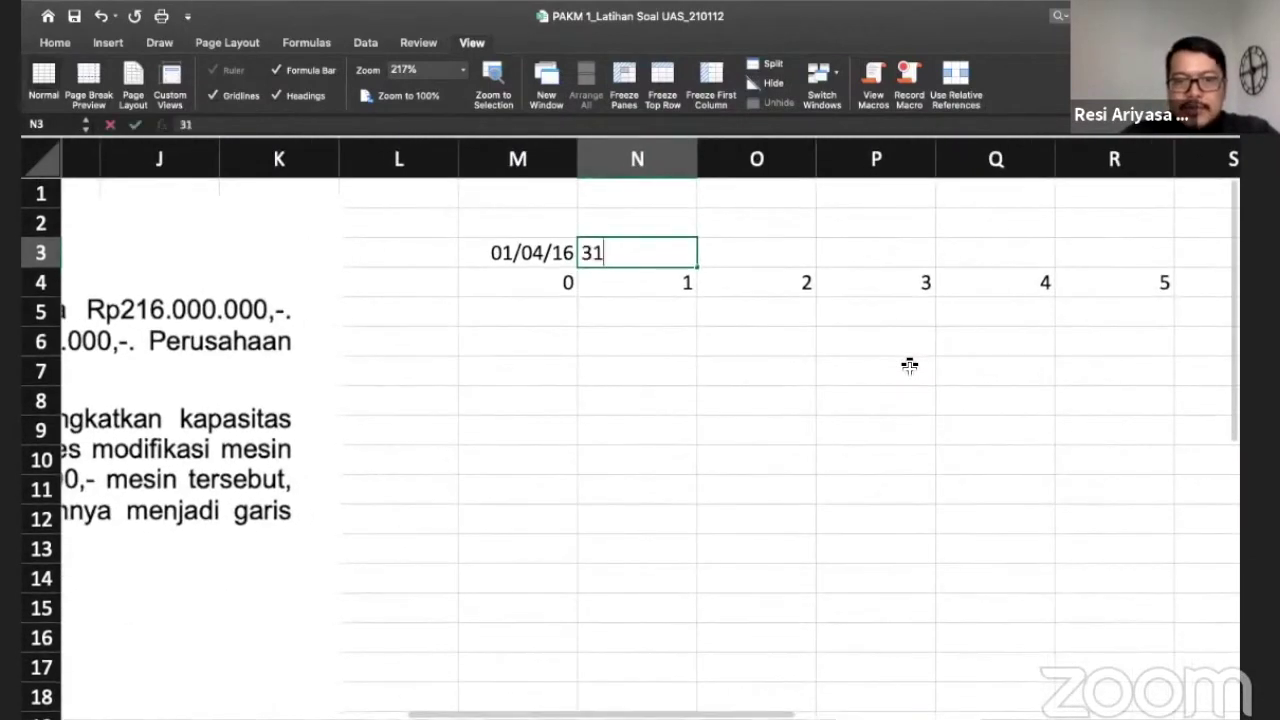
text(/12/16)
key(Return)
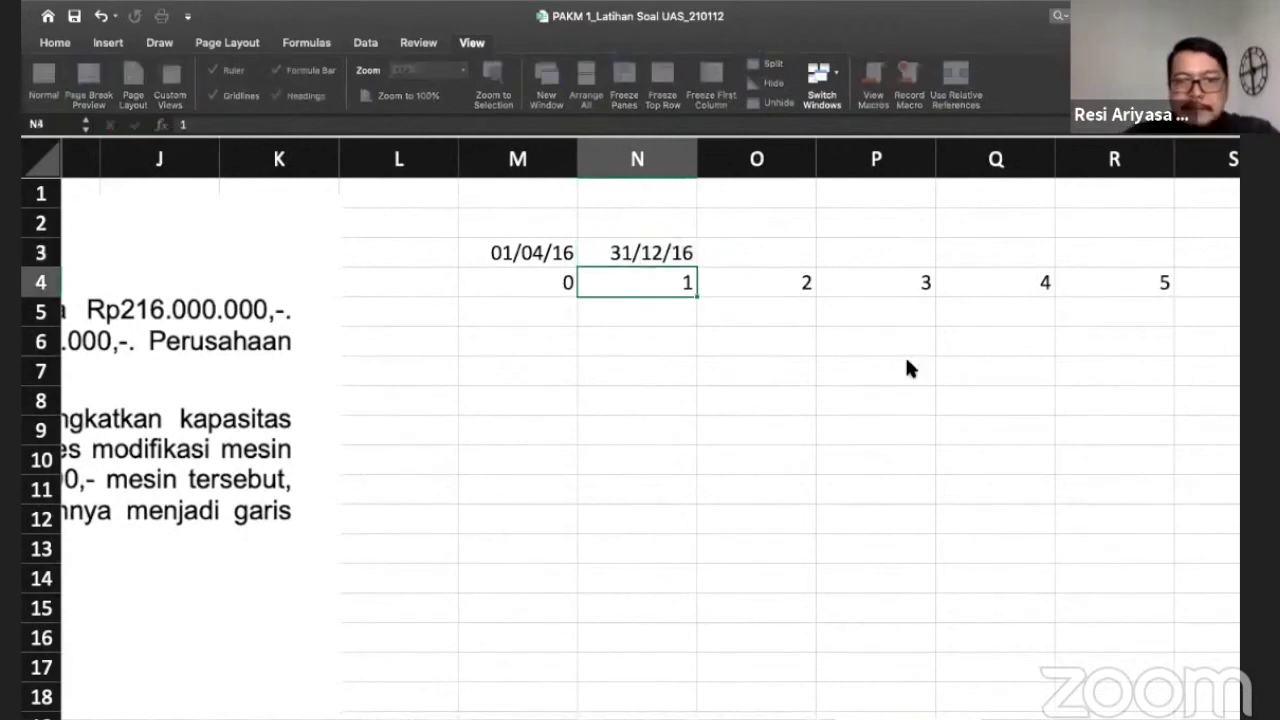
Step: Change the date above period 1 in N3 to 01/01/17
key(Up)
key(Right)
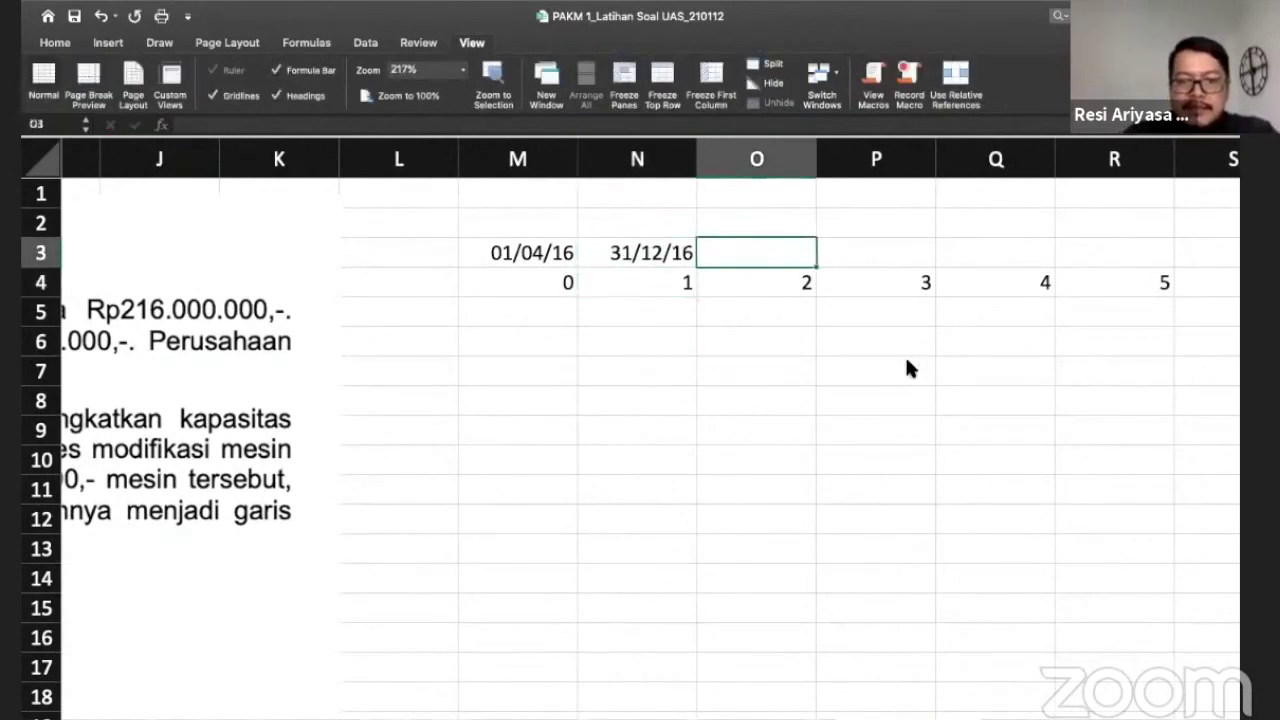
scroll(906, 362, left, 10)
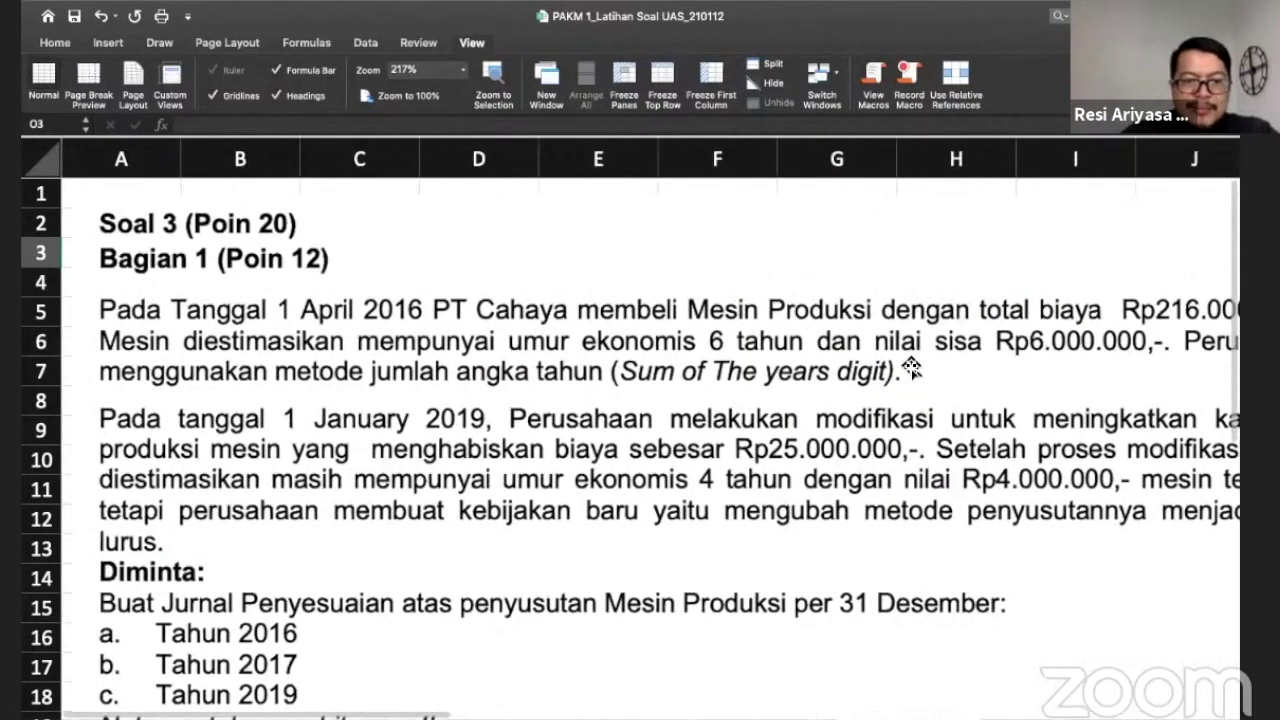
scroll(910, 367, right, 2)
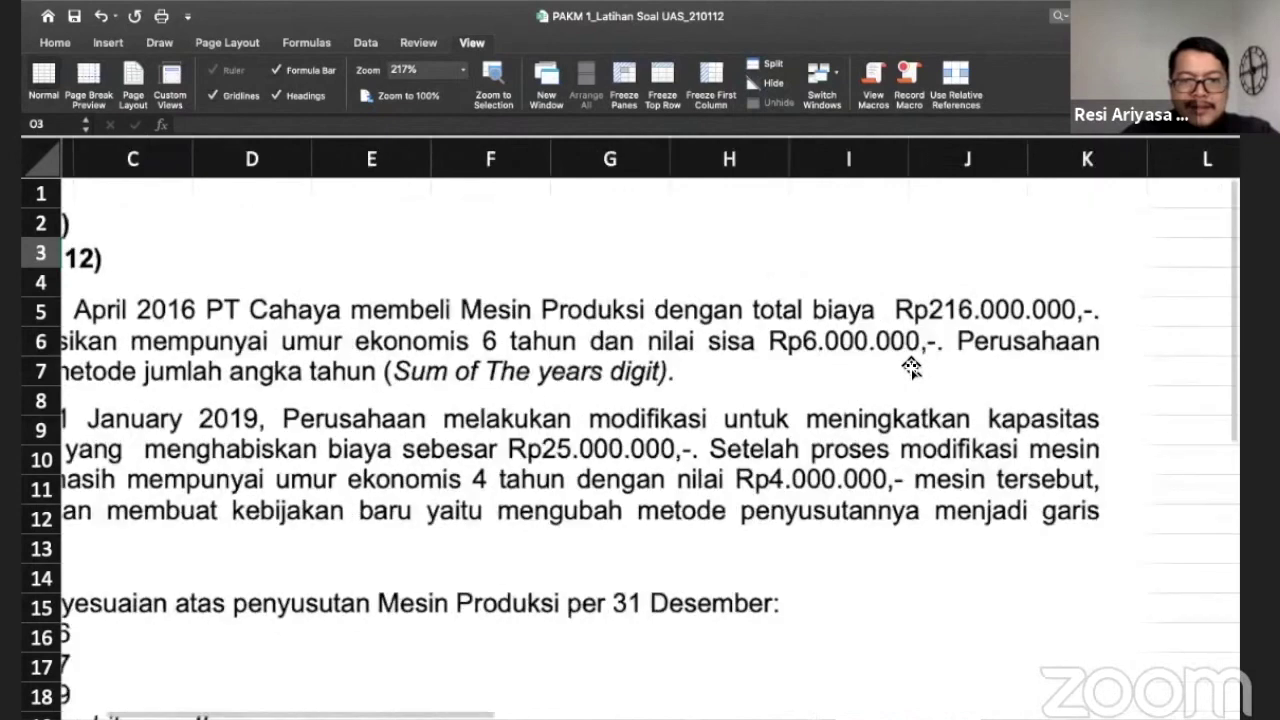
scroll(911, 367, right, 7)
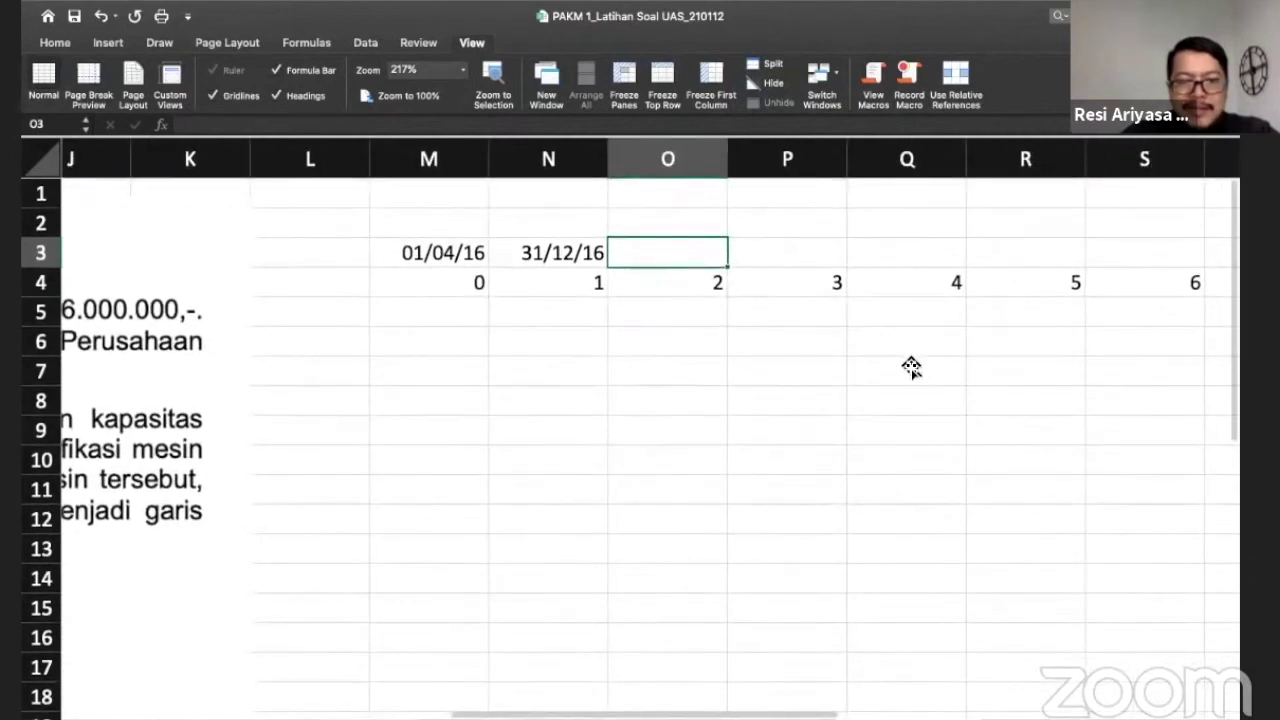
key(Left)
key(Left)
key(Right)
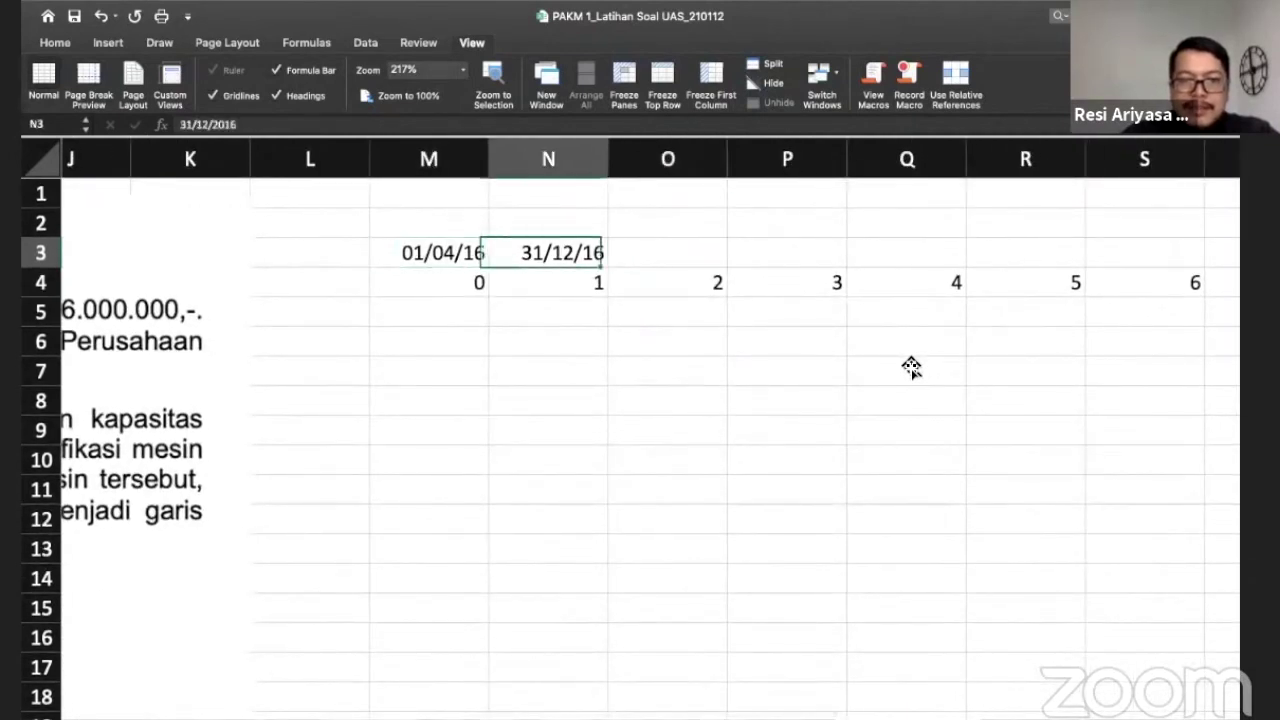
text(1/01/17)
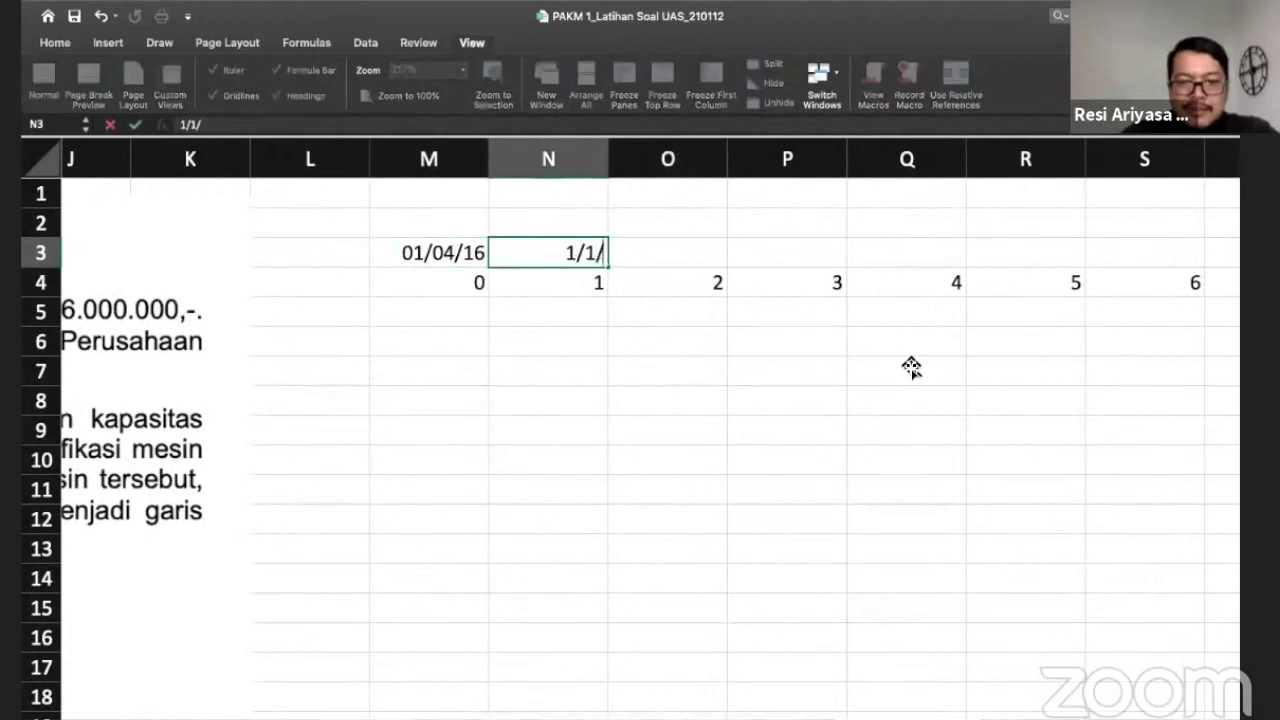
key(Return)
Step: Enter 01/01/18 in O3 above period 2 and 01/01/19 in P3 above period 3
key(Up)
key(Right)
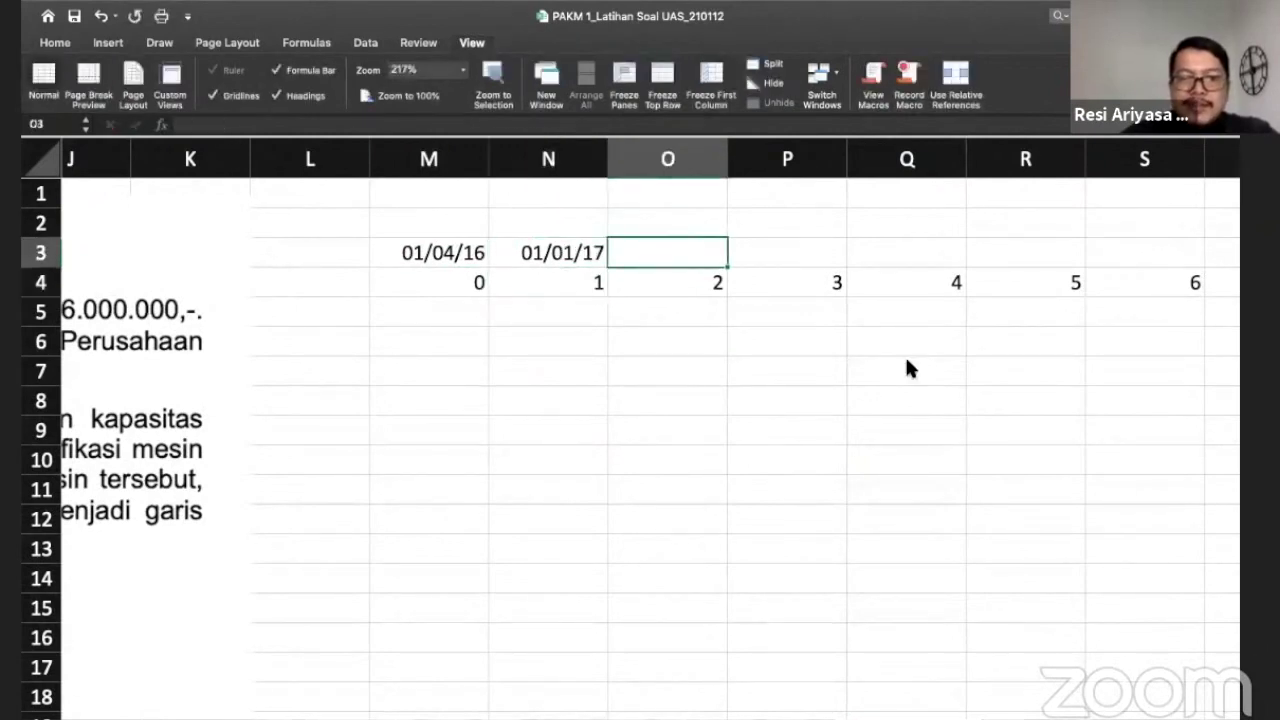
text(1)
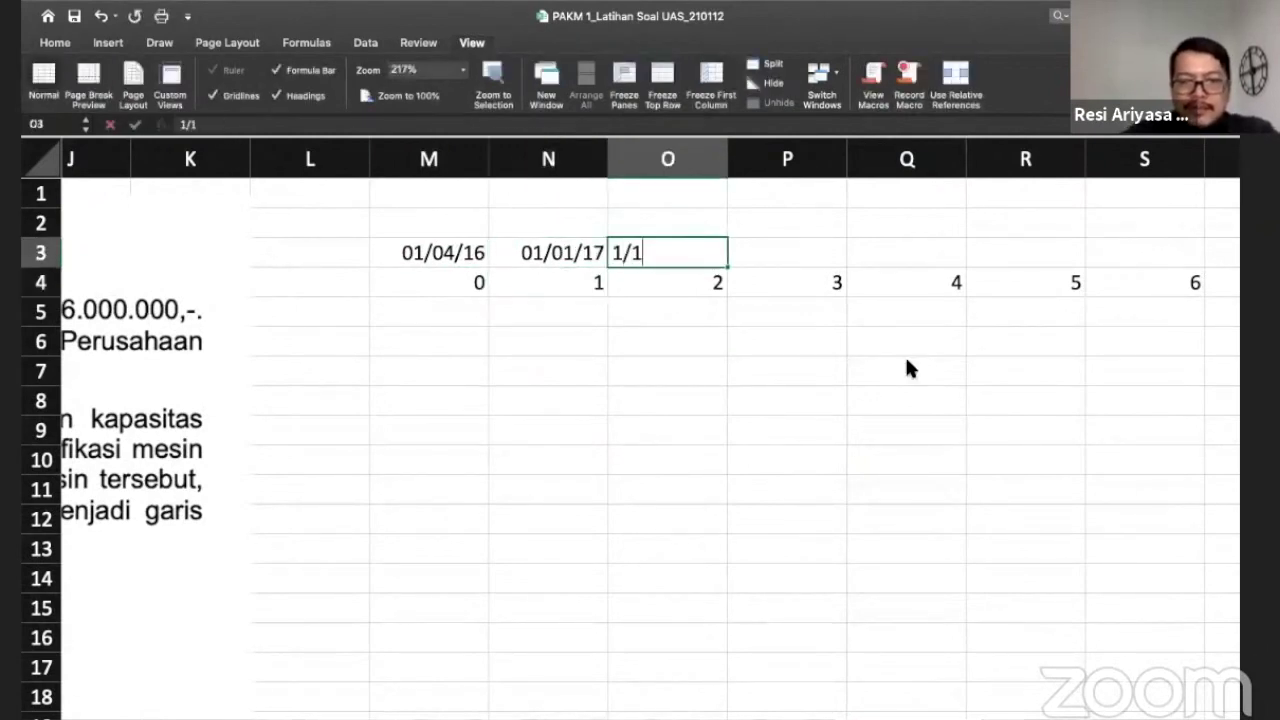
text(/01/18)
key(Tab)
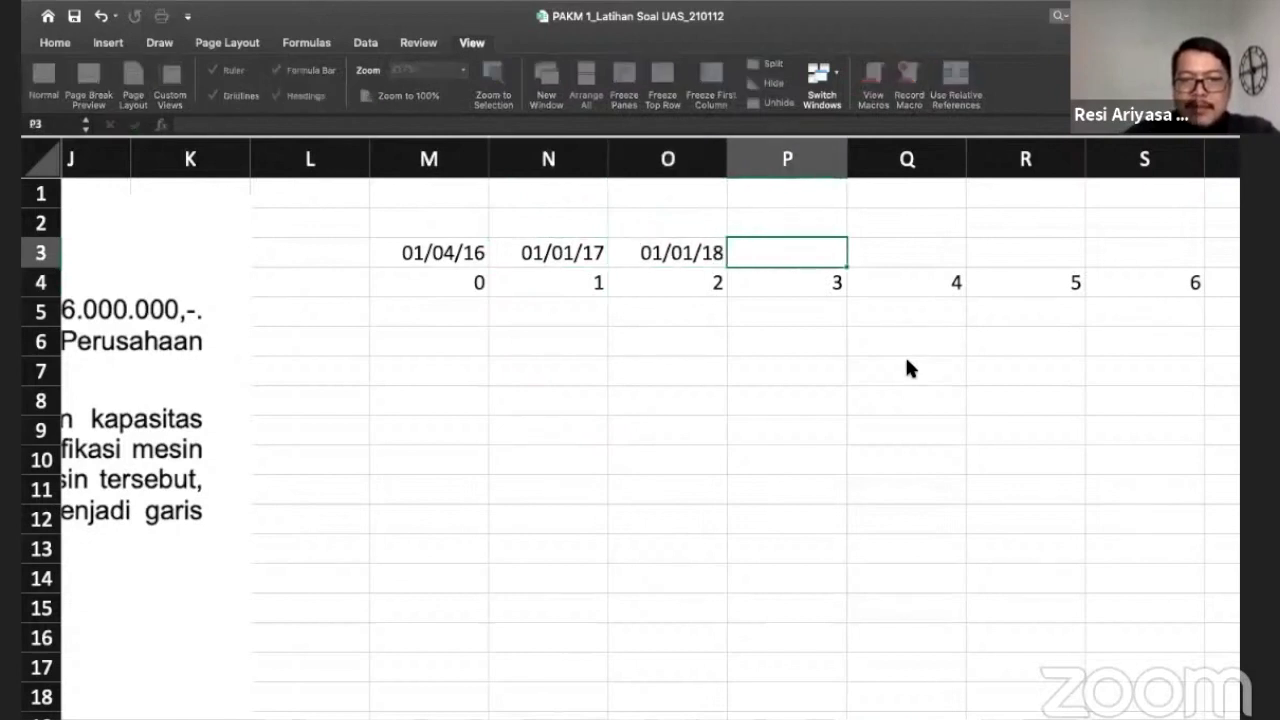
text(1/01/19)
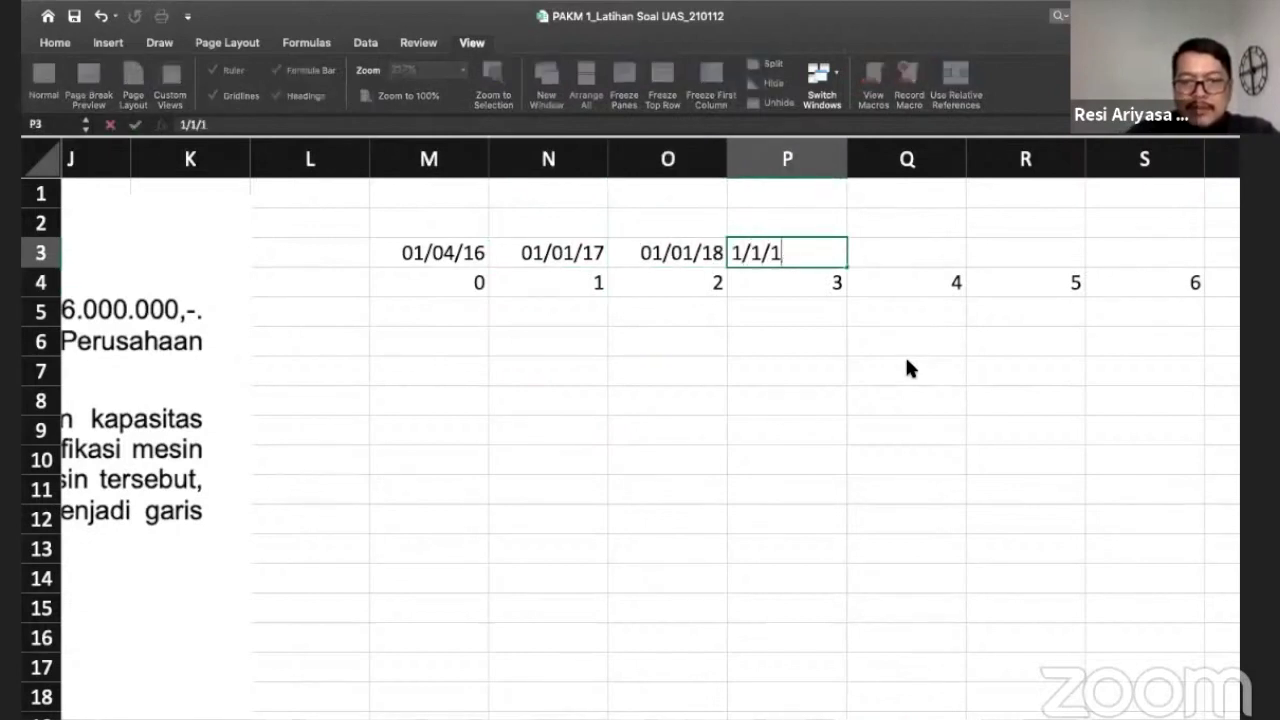
key(Return)
Step: Review the row 3 dates against their period numbers, from the purchase date through 01/01/19
key(Up)
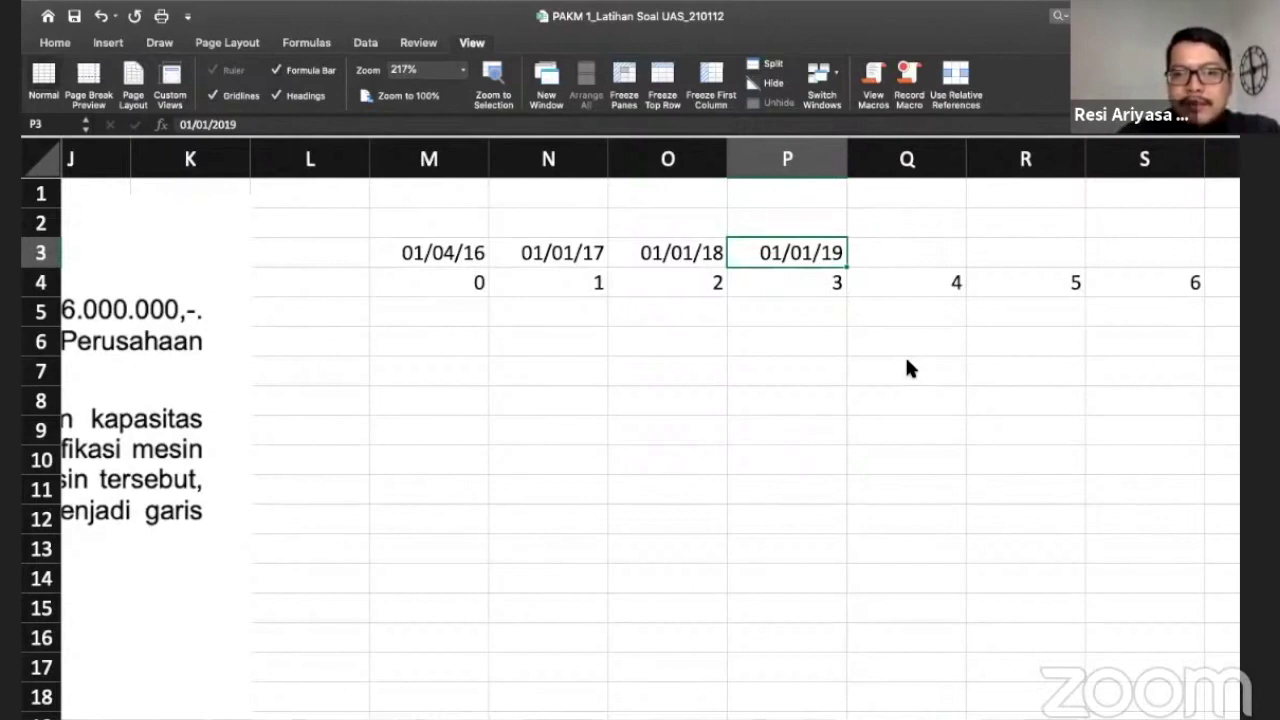
key(Down)
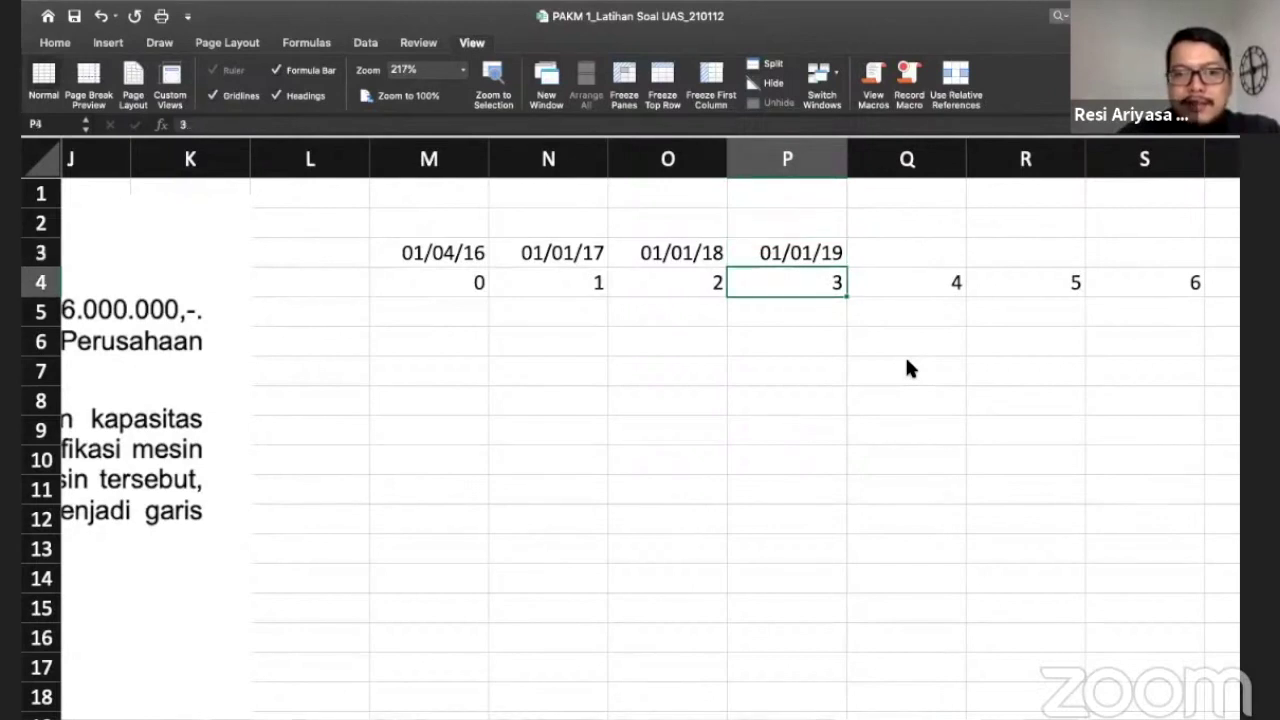
key(Up)
key(Left)
key(Left)
key(Left)
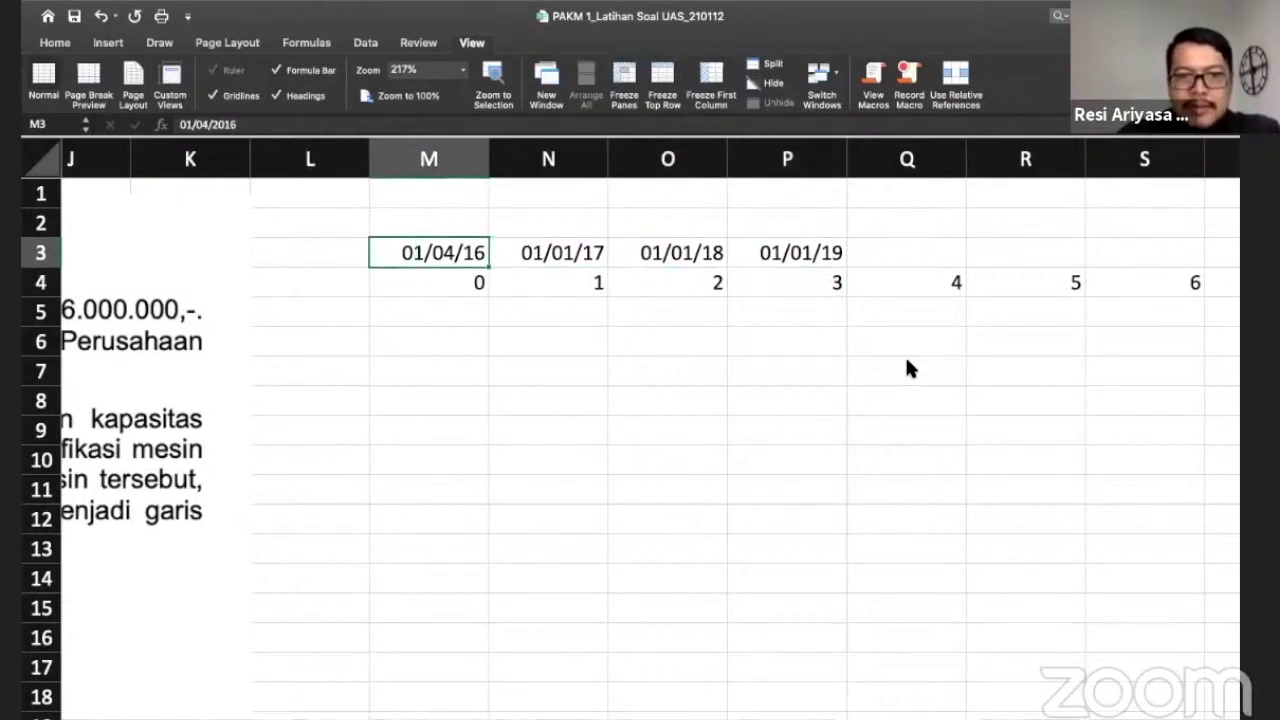
key(Right)
key(Right)
key(Right)
key(Right)
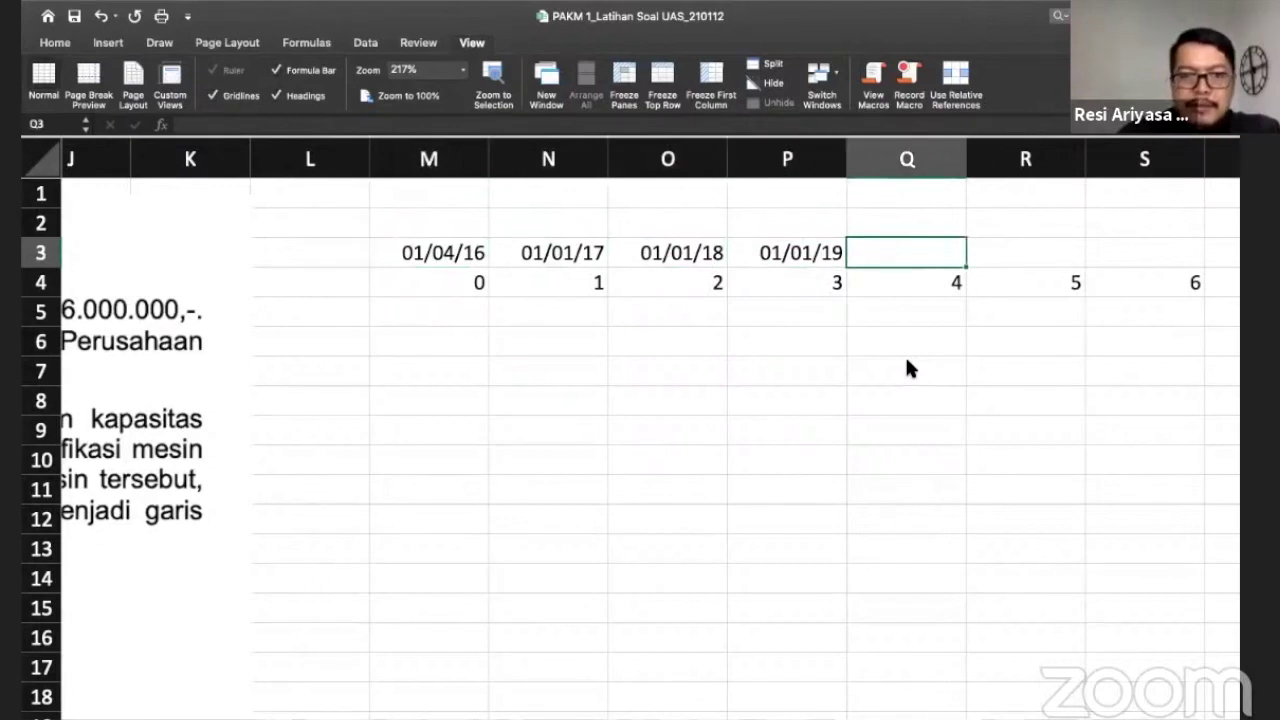
key(Left)
key(Left)
key(Left)
key(Right)
key(Right)
key(Right)
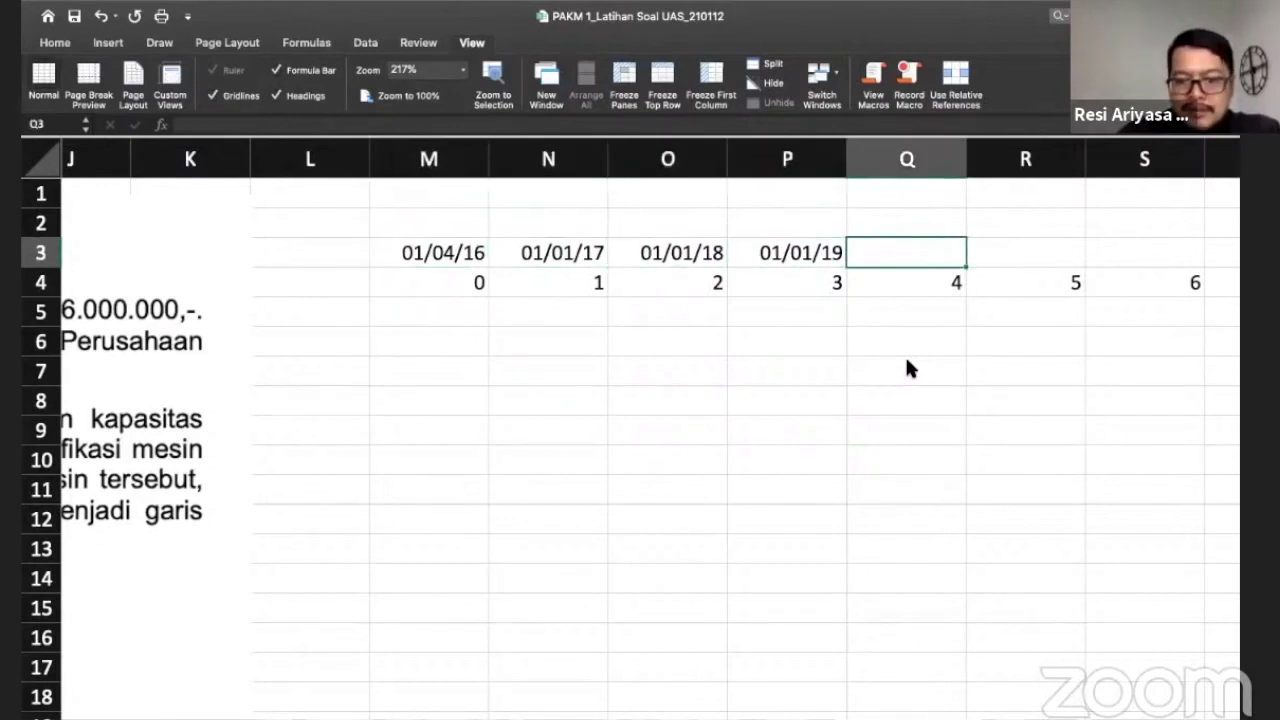
Step: Enter the dates 01/01/20, 01/01/21 and 01/01/22 in Q3, R3 and S3 above periods 4, 5 and 6
text(1/01/20)
key(Right)
text(1/1/)
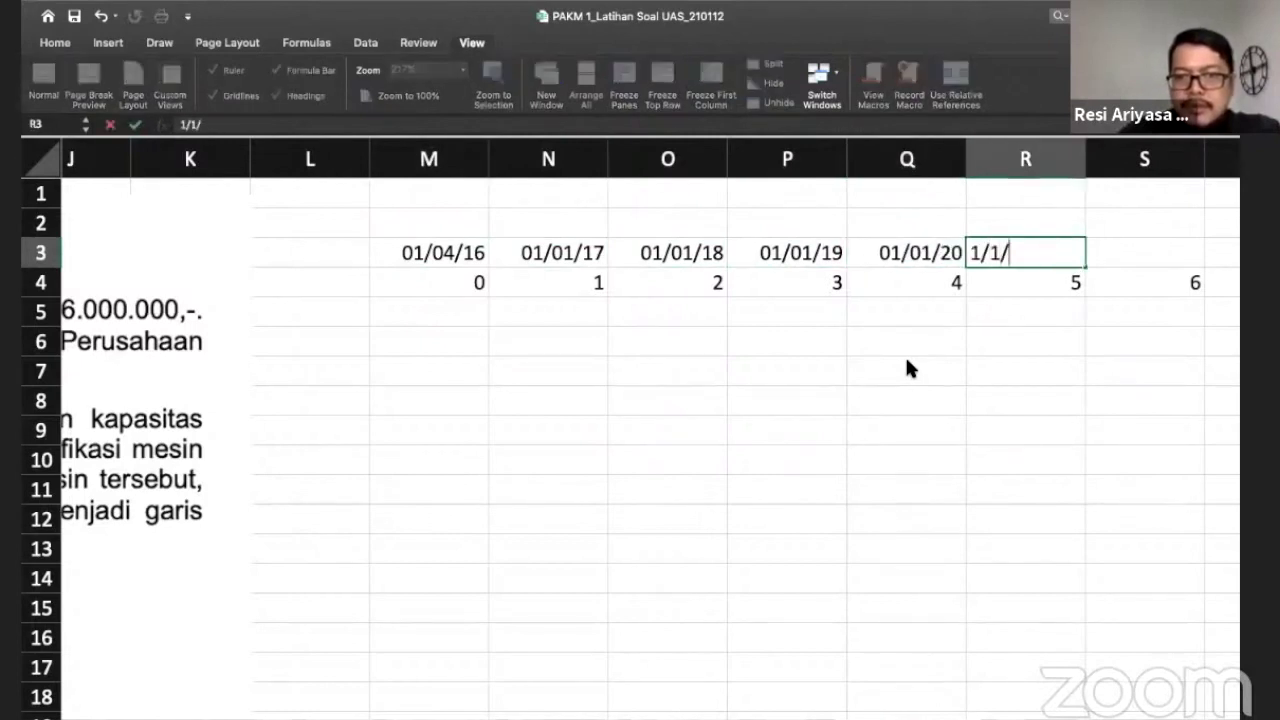
text(21)
key(Right)
text(1/01/)
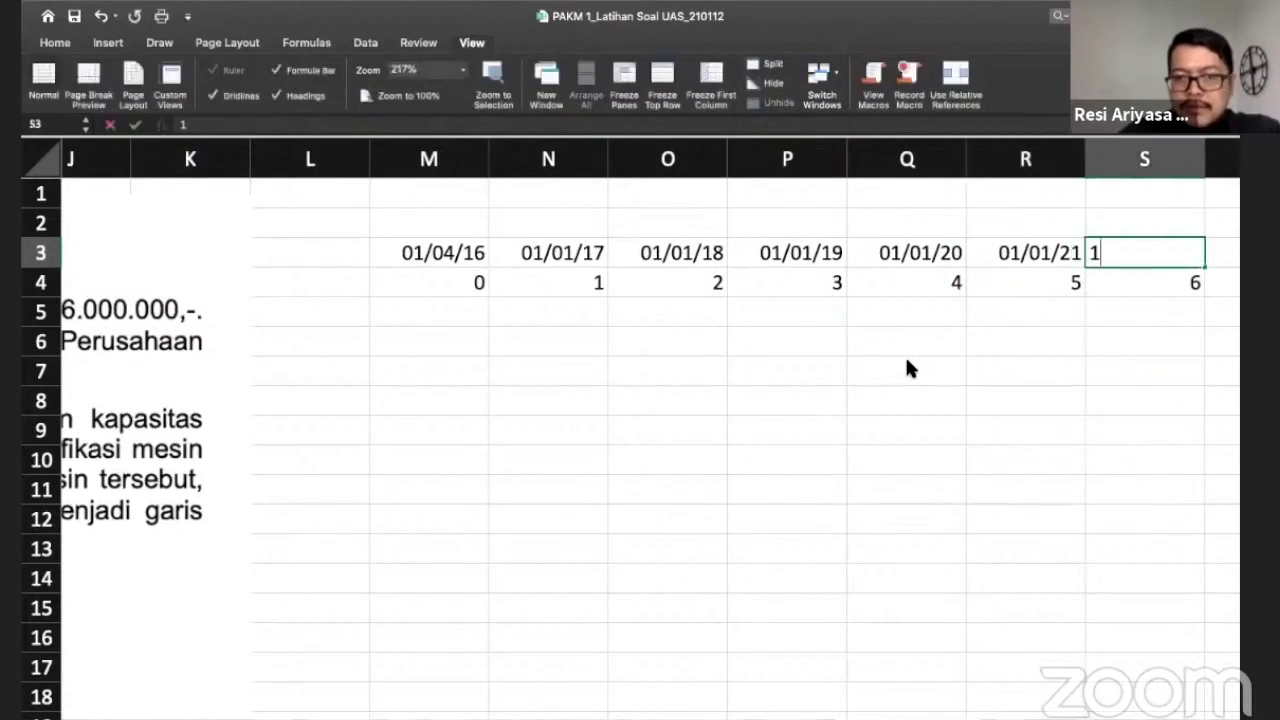
text(1)
key(BackSpace)
text(22)
key(Right)
Step: Add period 7 to the timeline in T4 and enter the date 01/04/22 above it in T3
key(Left)
key(Left)
key(Down)
key(Down)
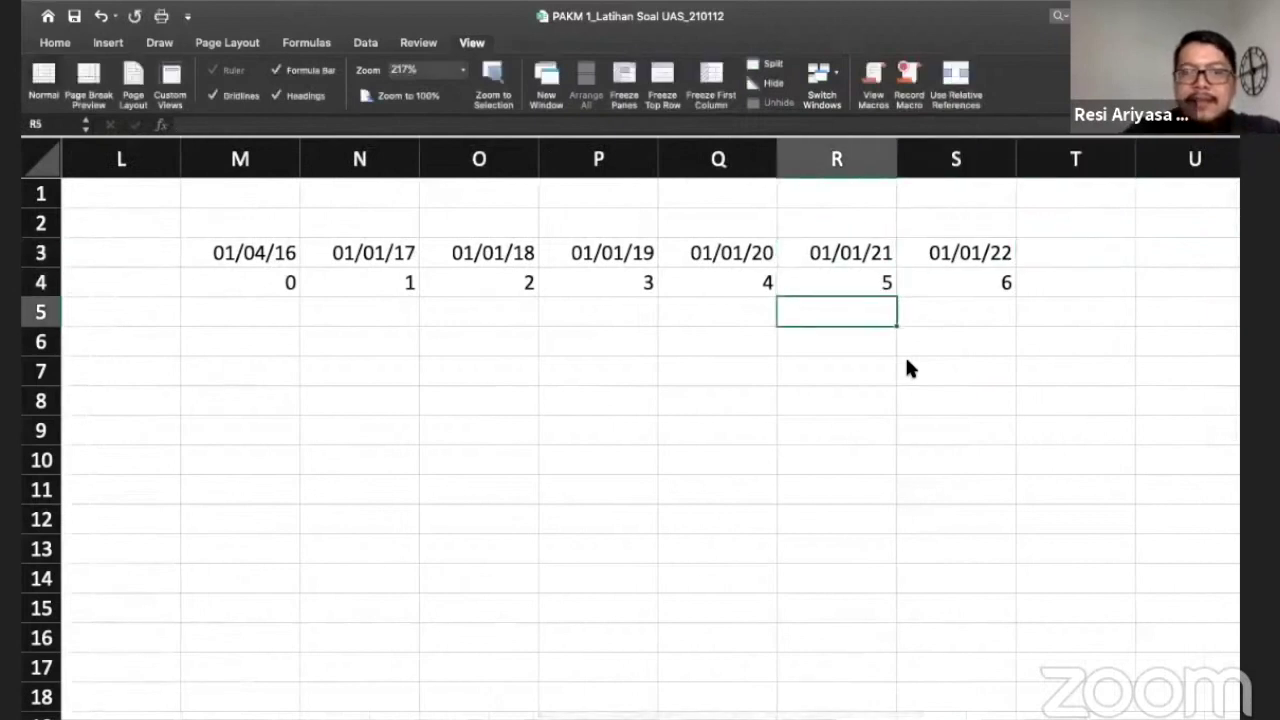
key(Up)
key(Up)
key(Right)
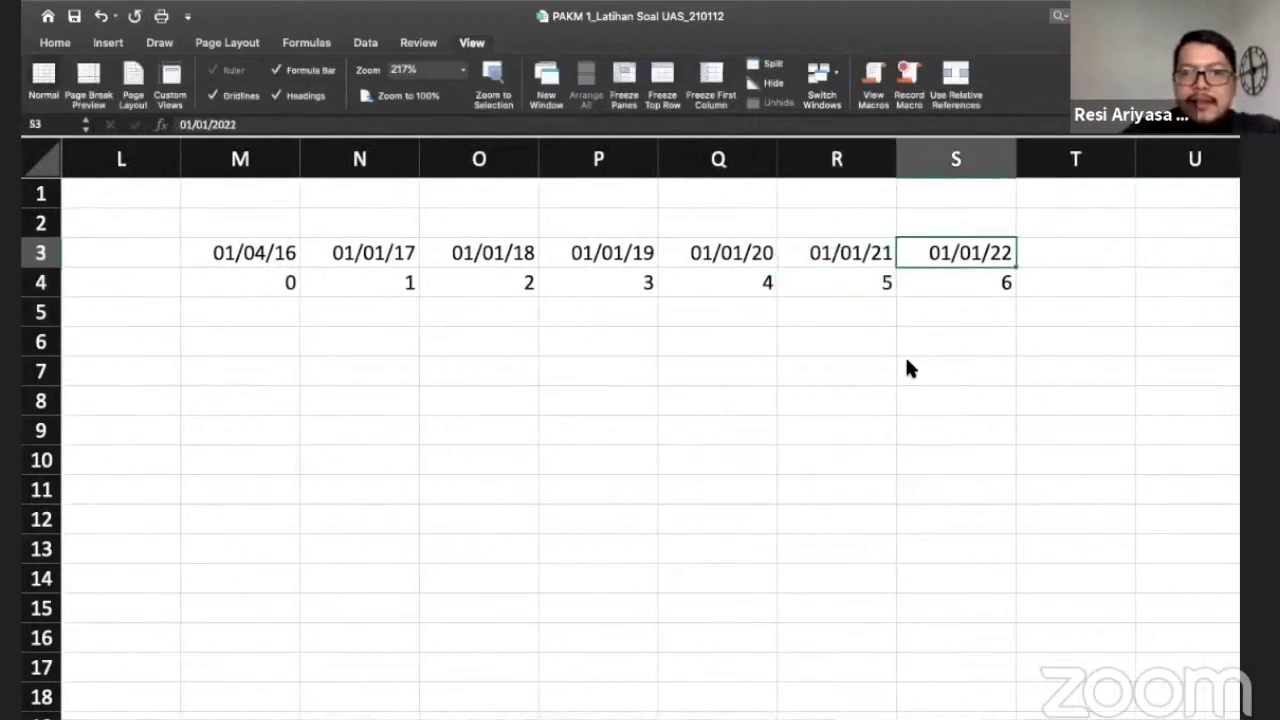
key(Right)
key(Down)
text(7)
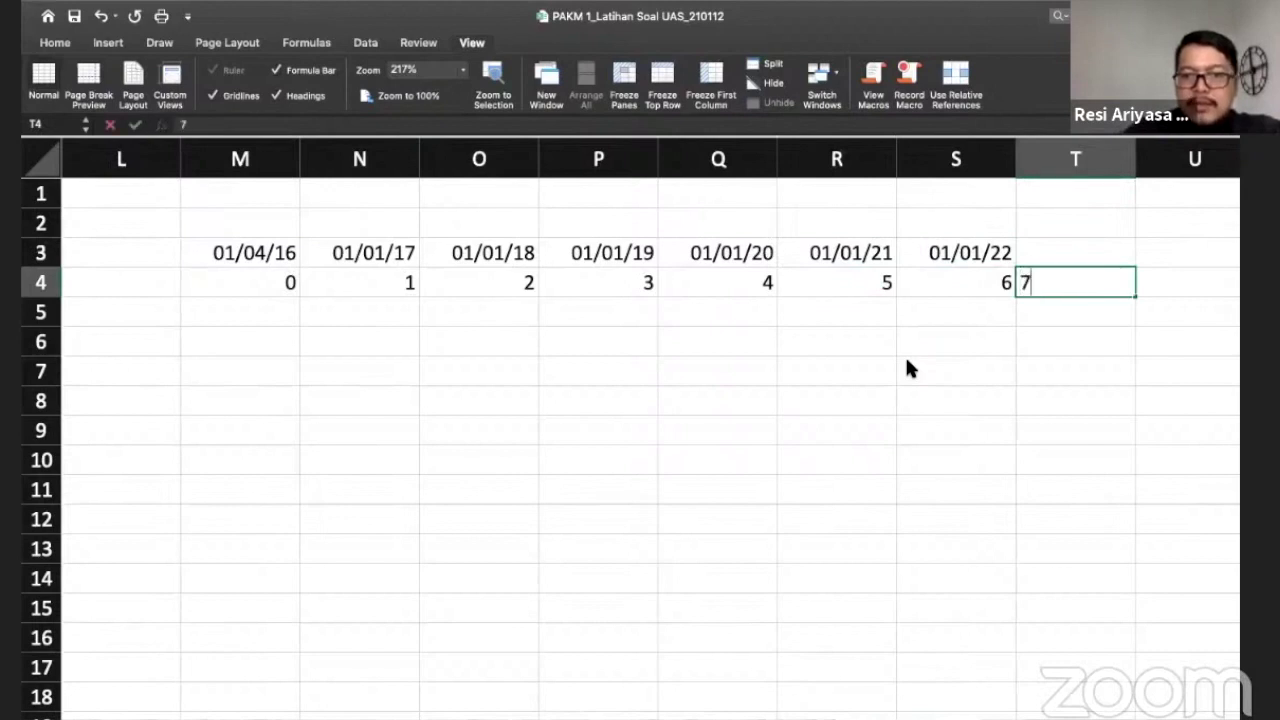
key(Up)
text(1/)
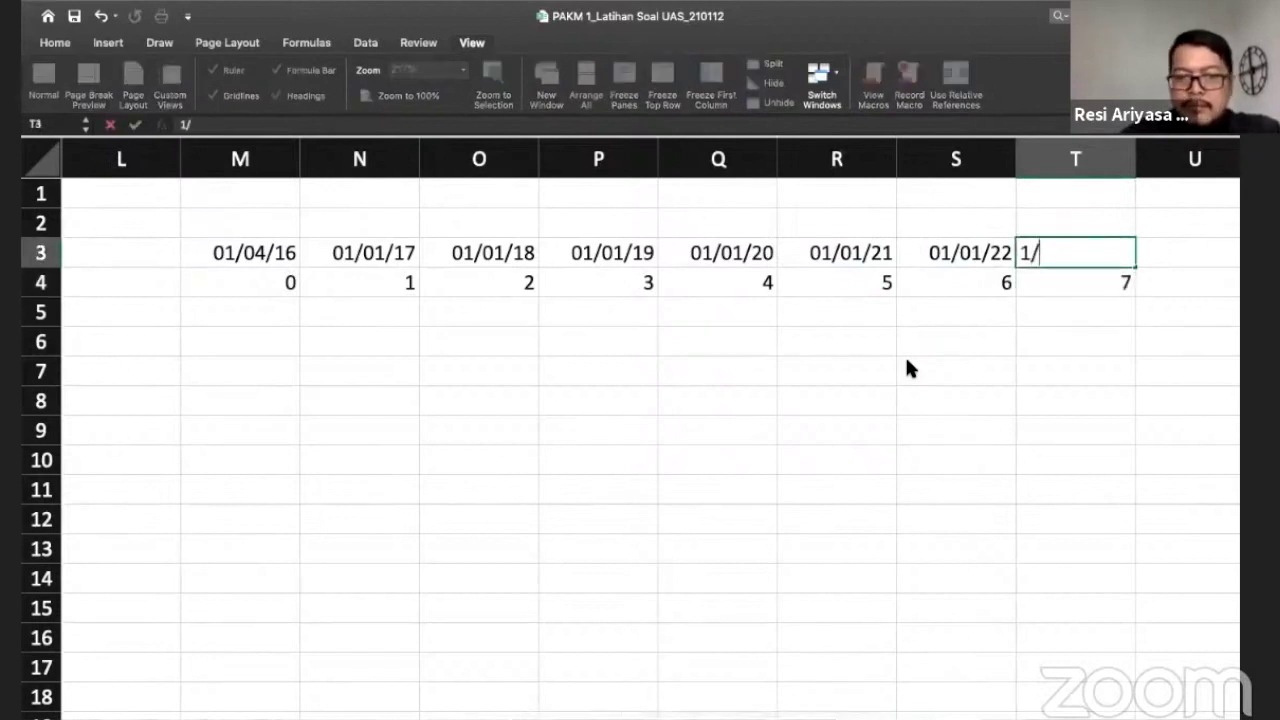
text(04/22)
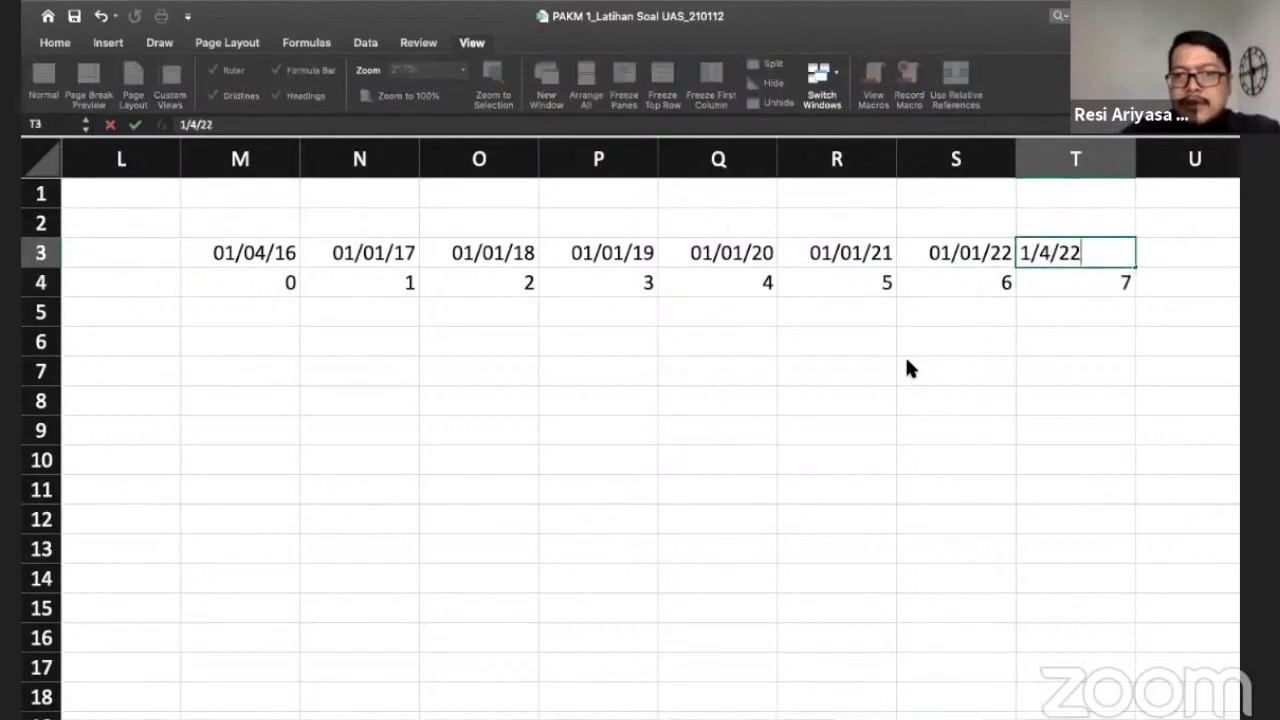
key(Return)
Step: Review the completed date row against the period numbers, focusing on the start of the timeline around period 1
key(Up)
key(Left)
key(Left)
key(Left)
key(Left)
key(Left)
key(Left)
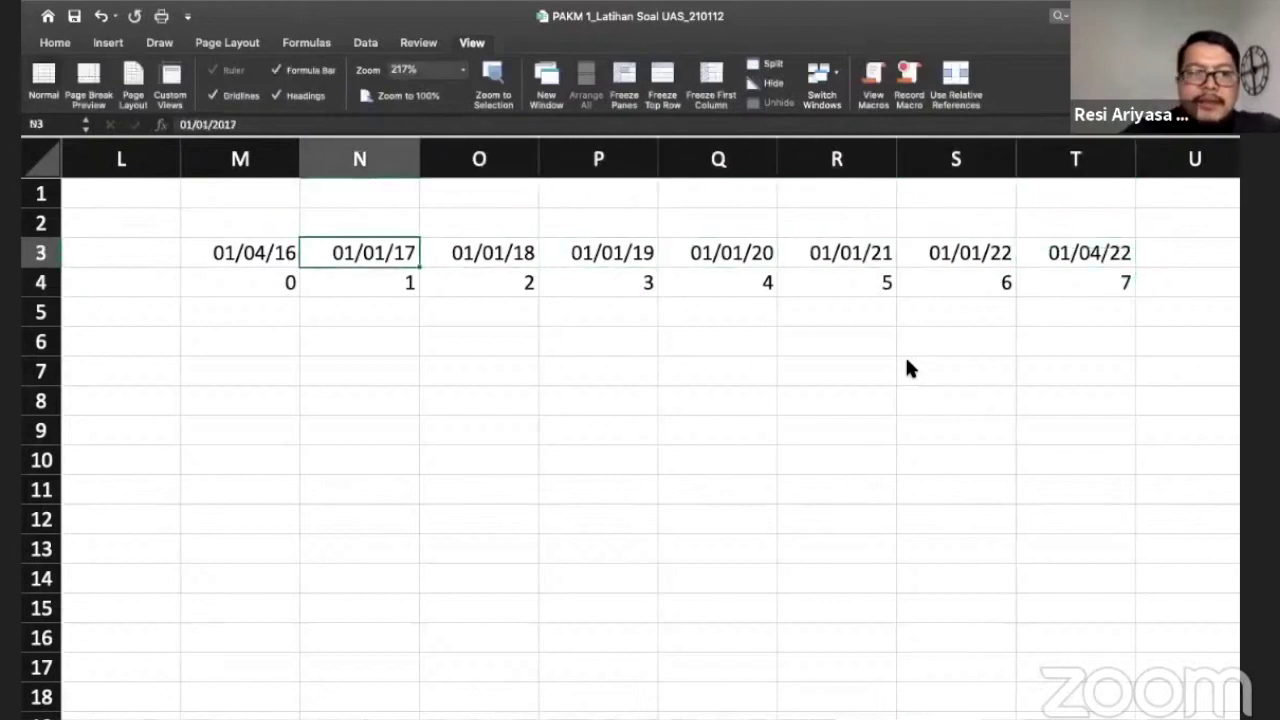
key(Down)
key(Down)
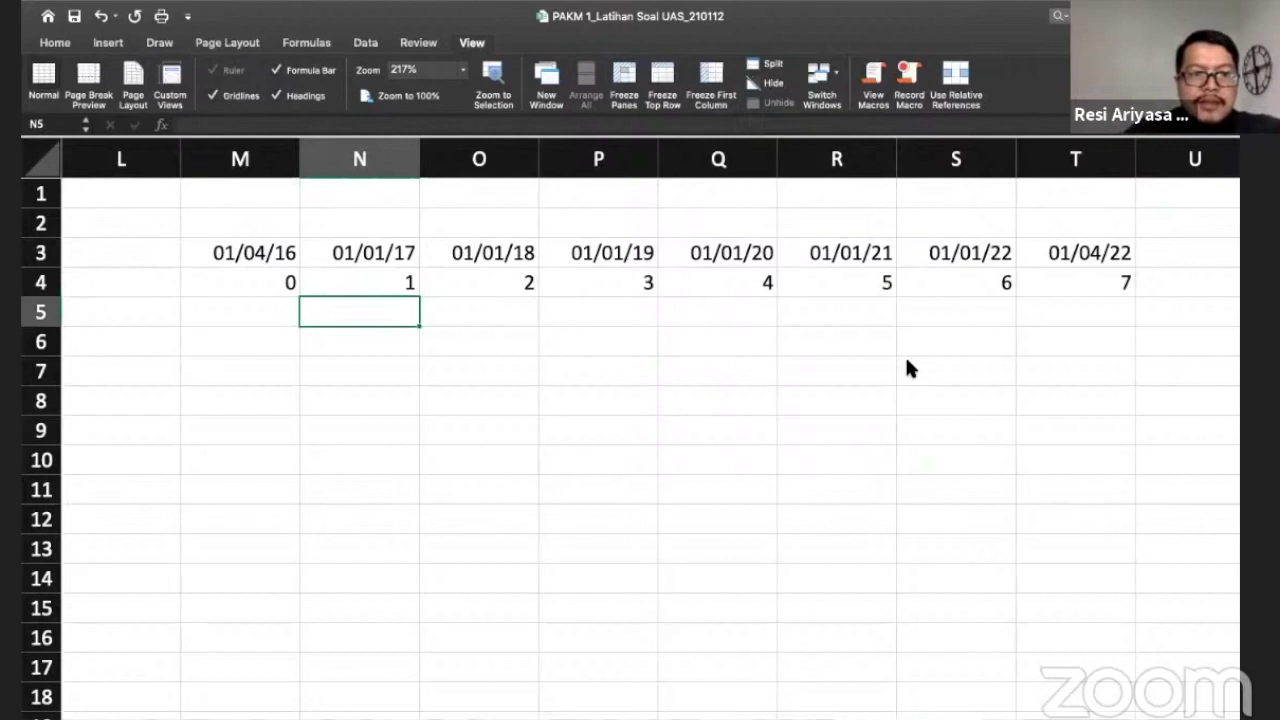
key(Left)
key(Right)
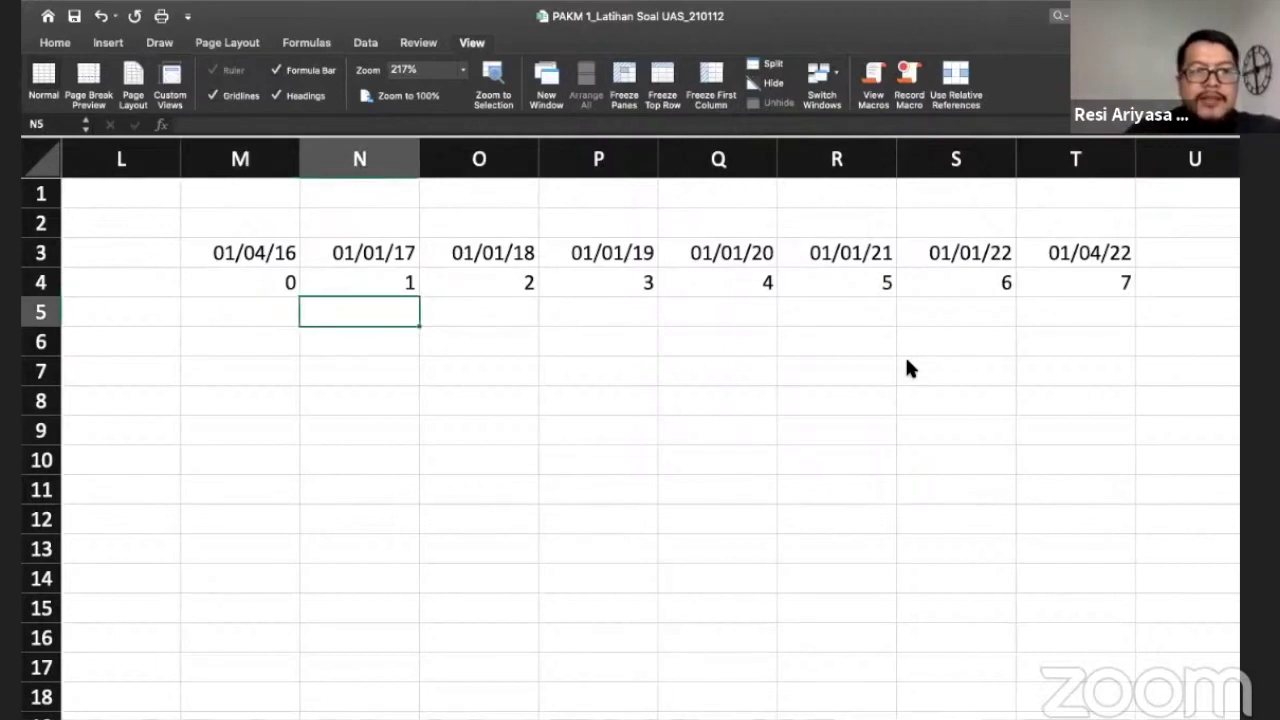
key(Up)
key(Up)
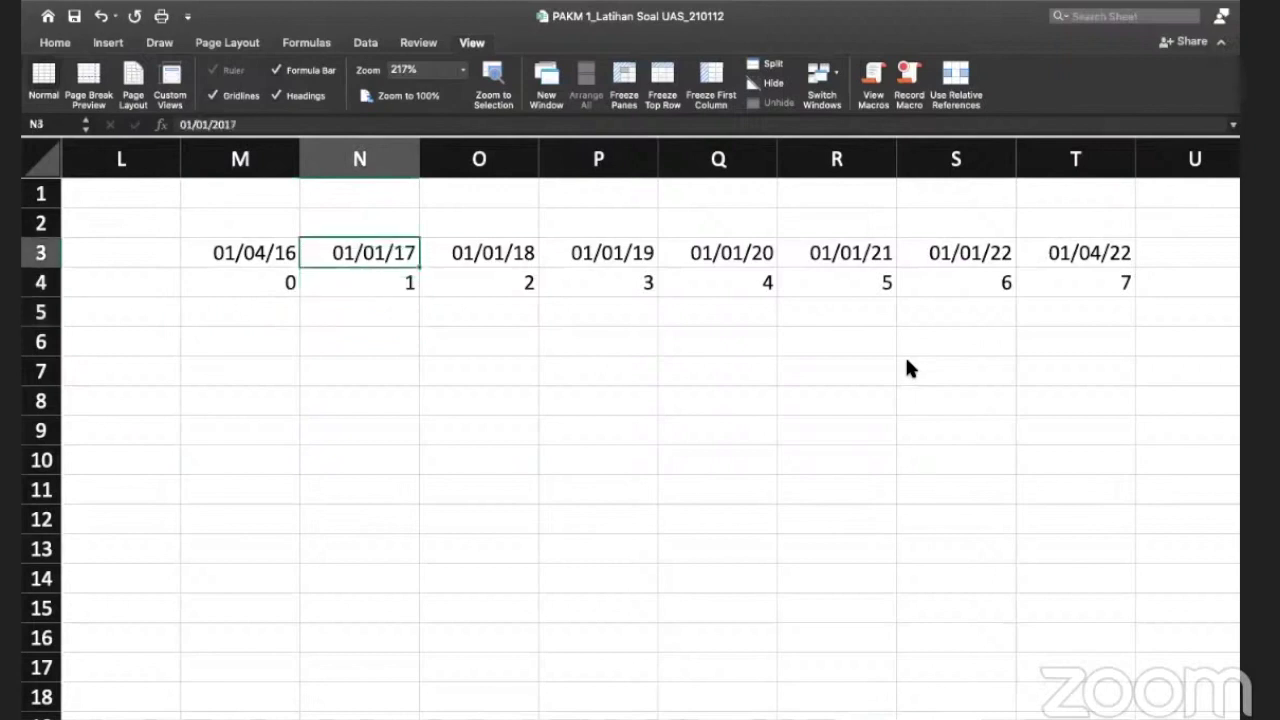
Step: Enter the heading SUM OF YEARS in M2 above the timeline and widen column M to fit it
key(Up)
key(Left)
text(SUM)
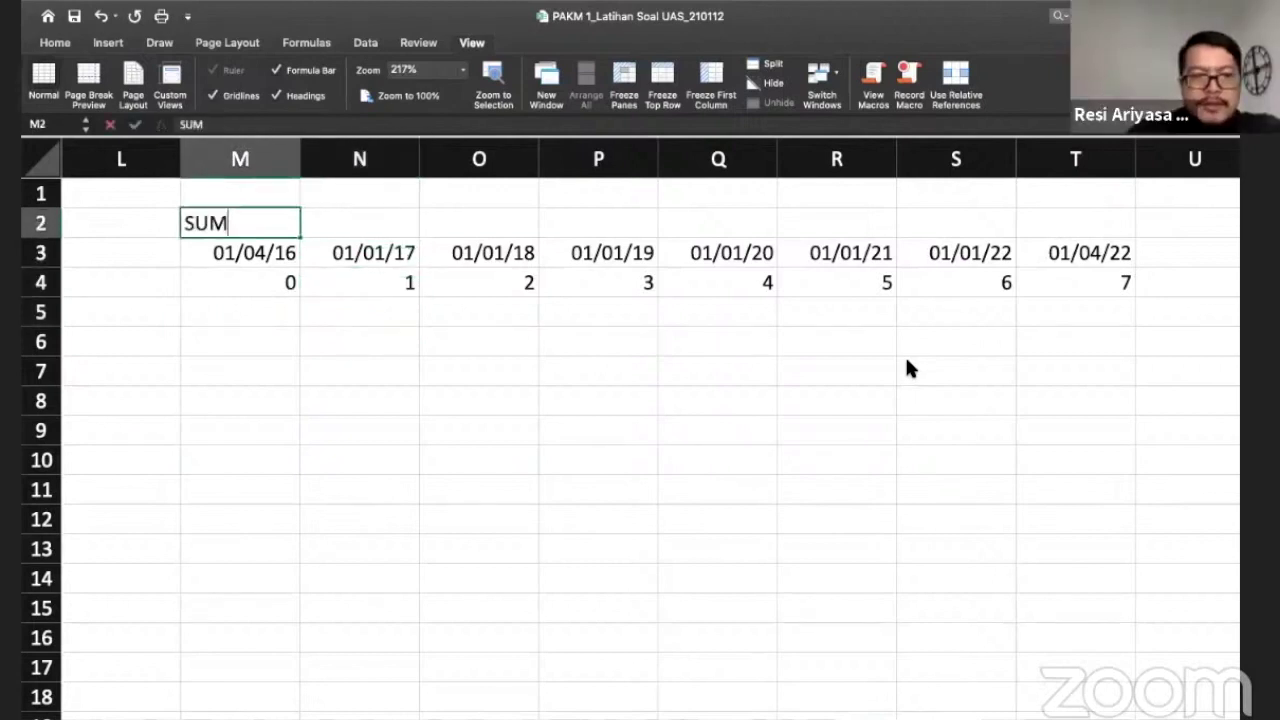
text( OF YEARS)
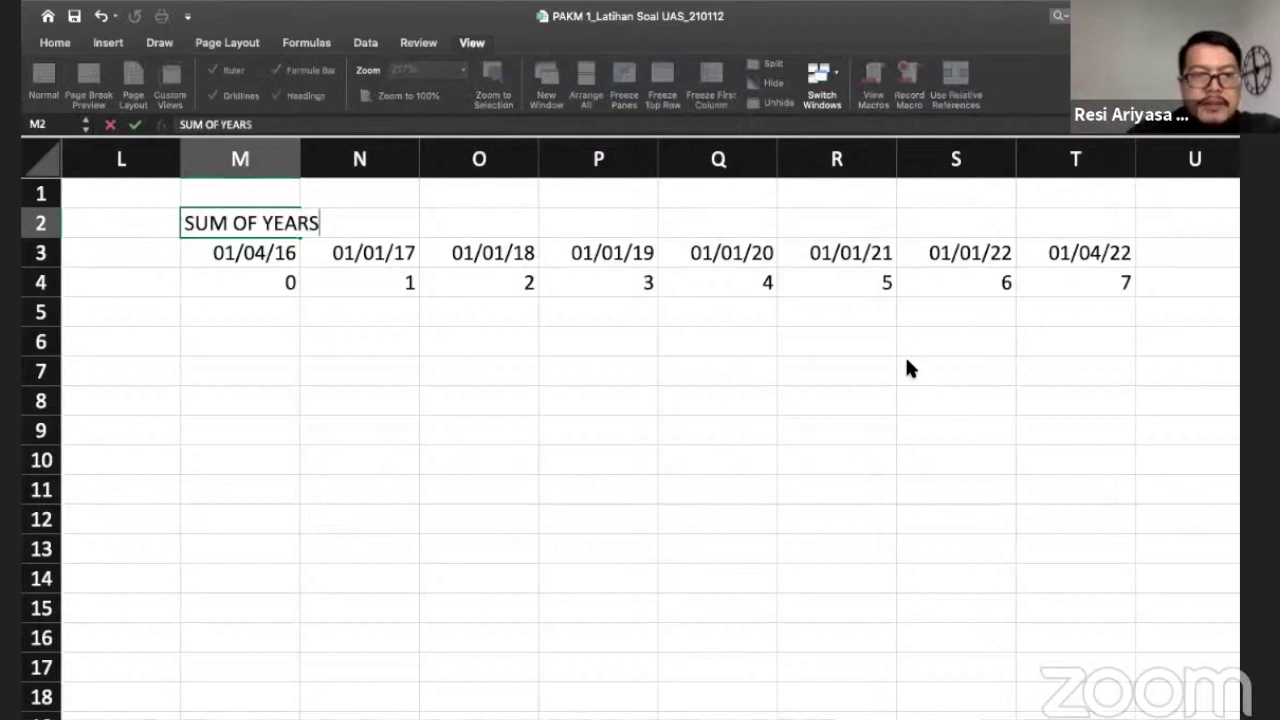
key(Return)
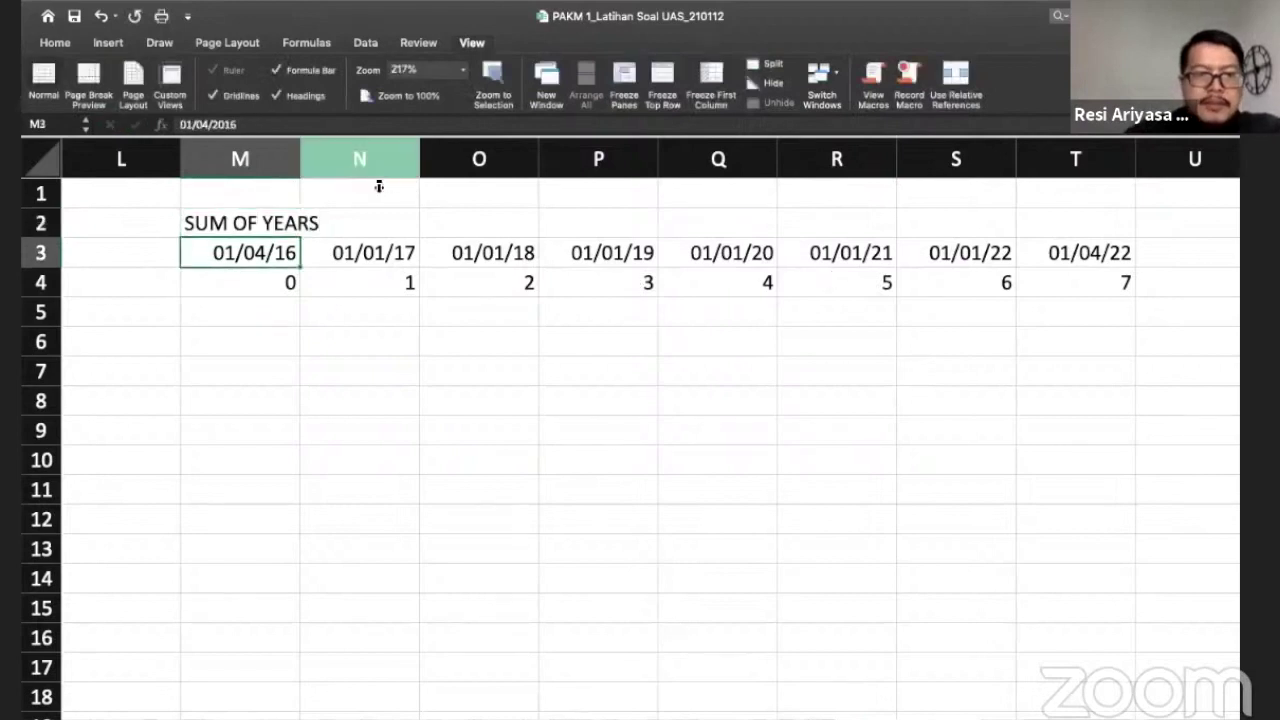
double_click(301, 162)
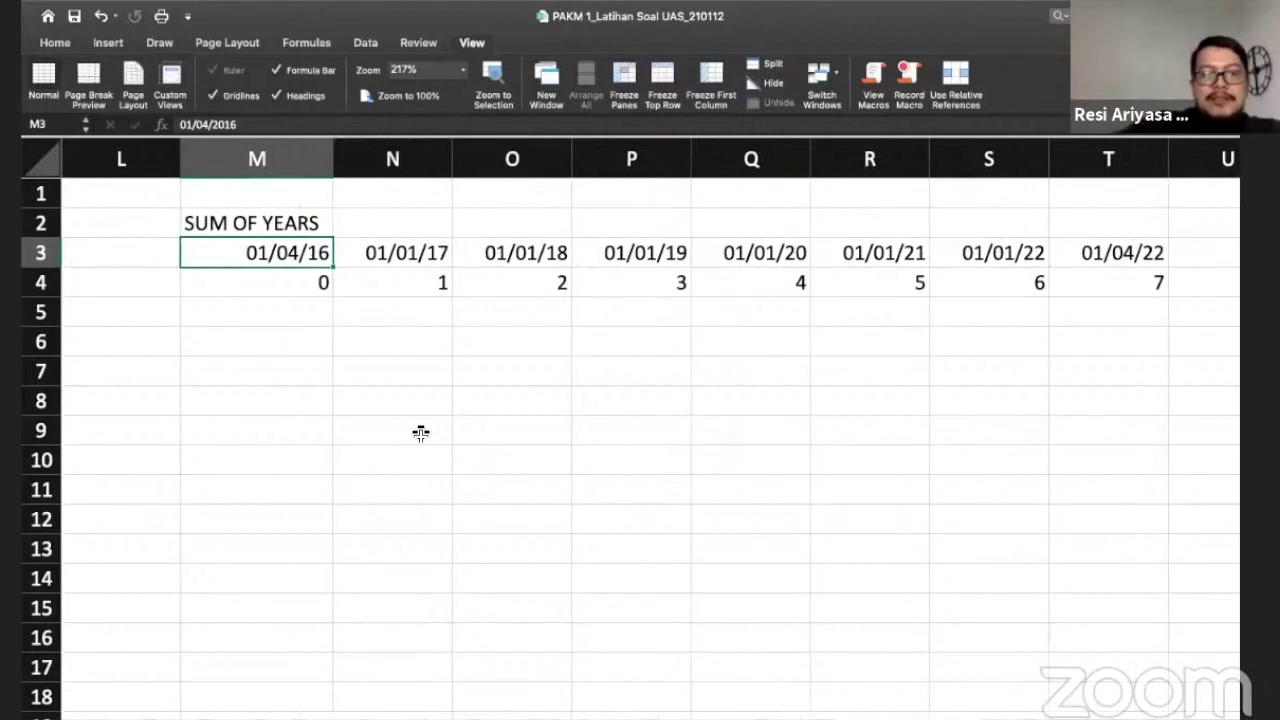
Step: Enter the year 2016 in N5 below period 1
key(Down)
key(Down)
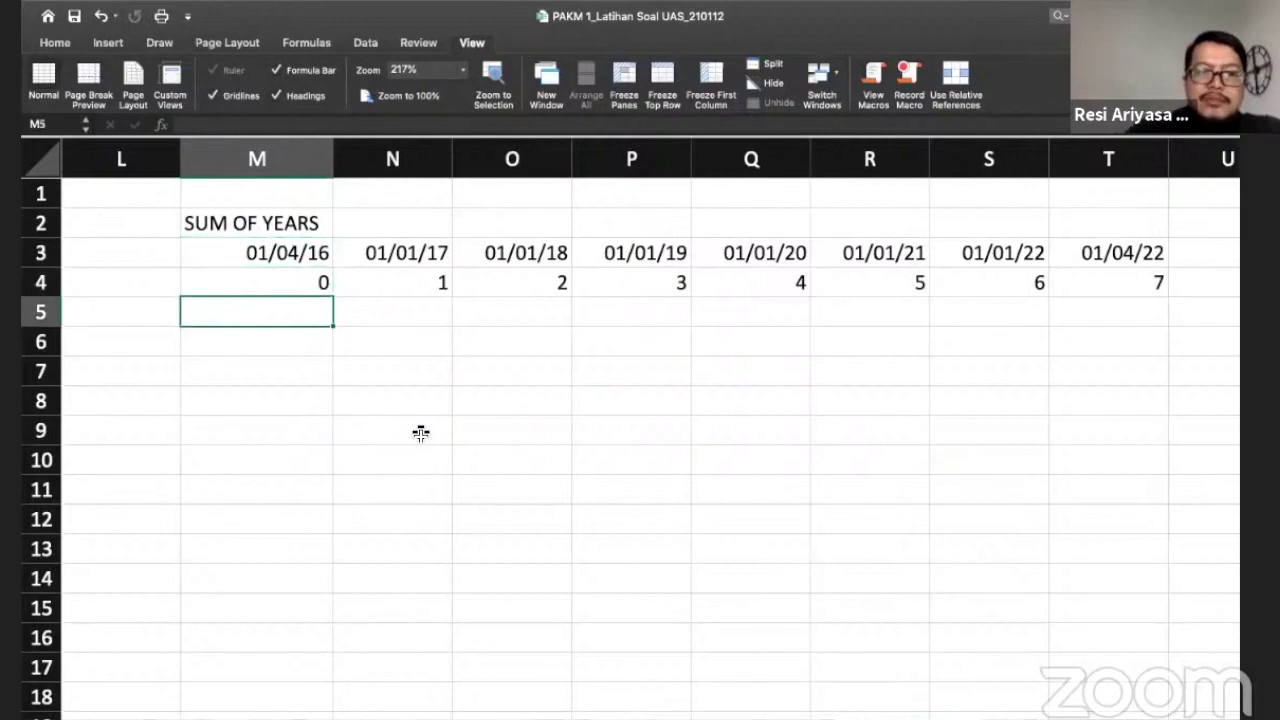
key(Right)
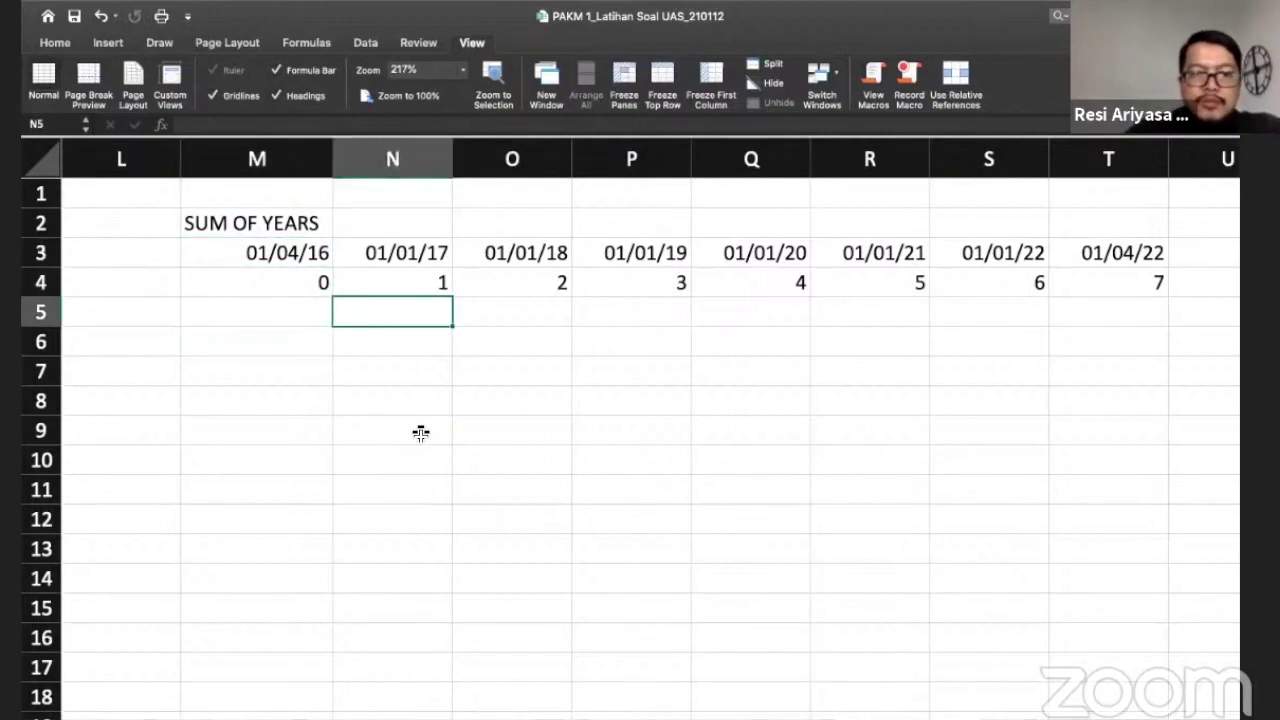
text(2016)
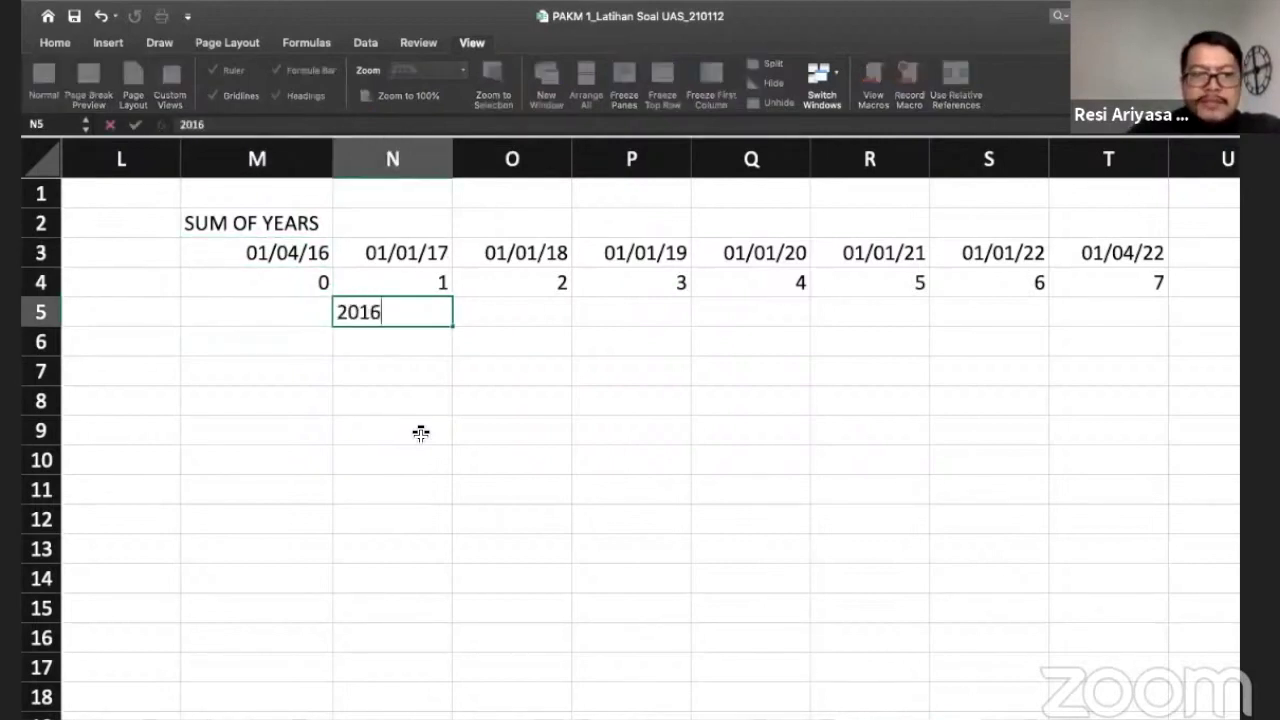
key(Return)
key(Up)
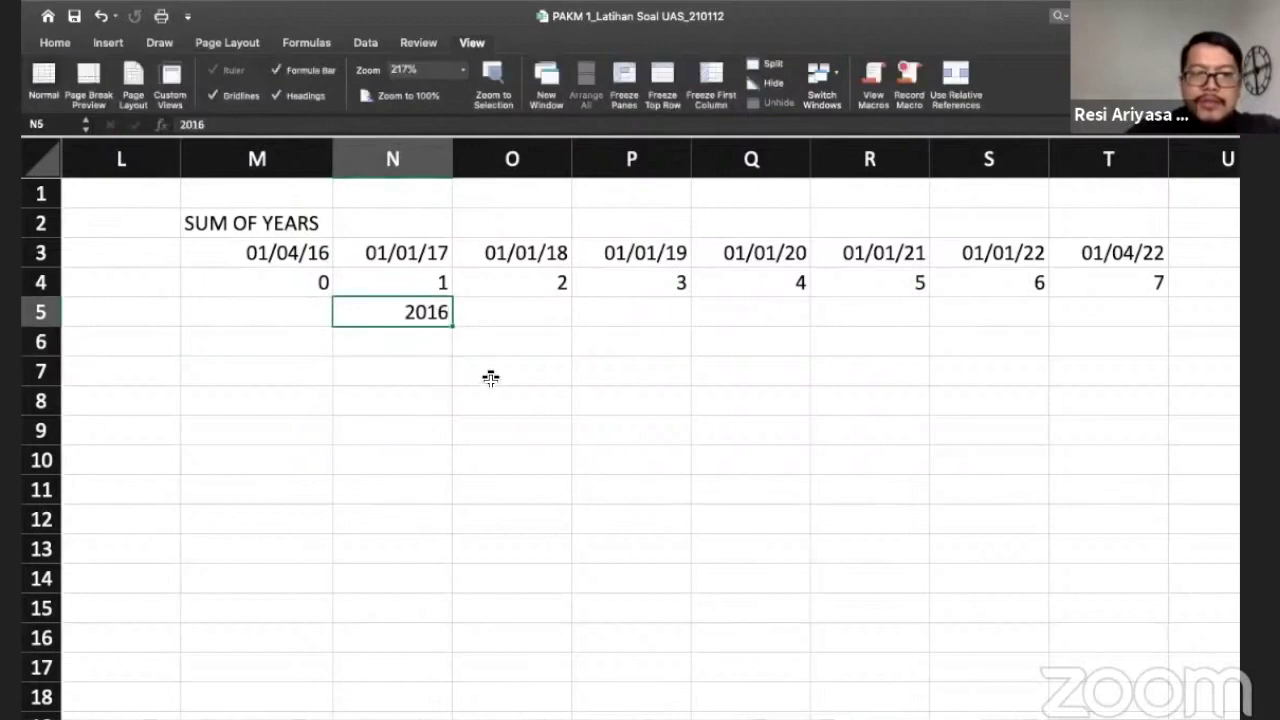
Step: Fill the year from N5 into O5 and change it to 2017 below period 2
drag(456, 332, 576, 322)
click(597, 320)
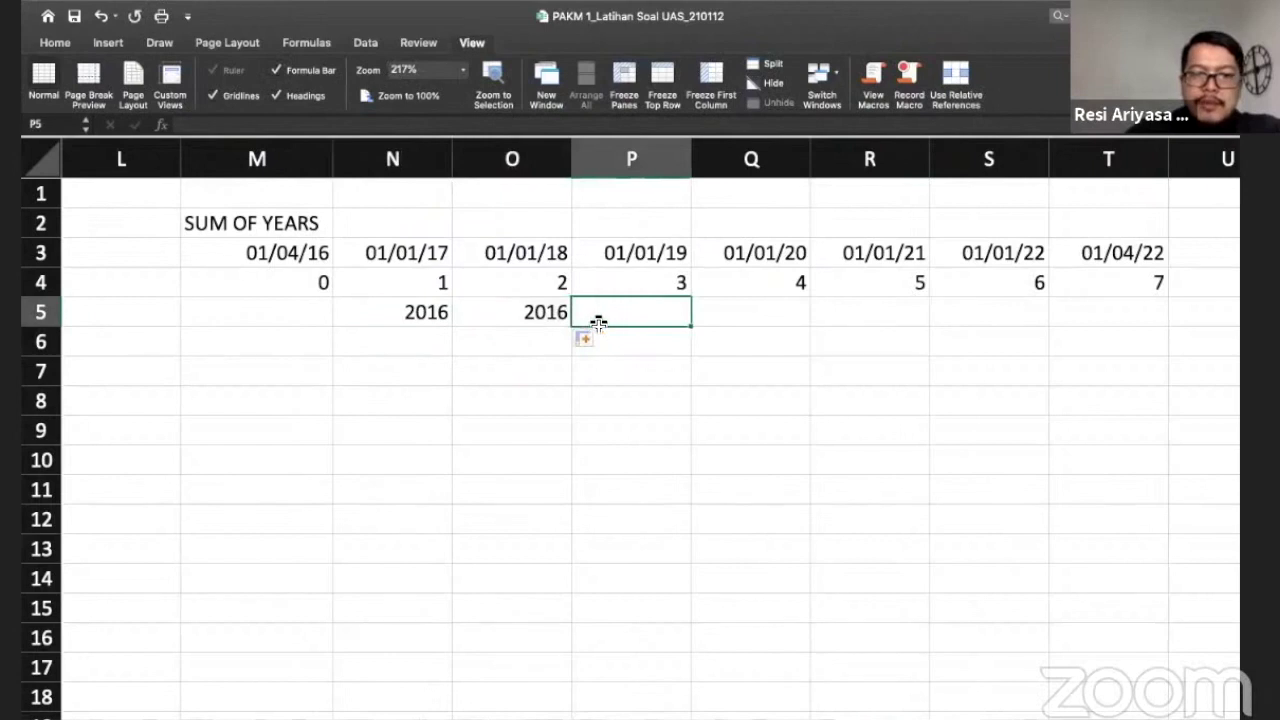
click(551, 315)
text(2017)
key(Tab)
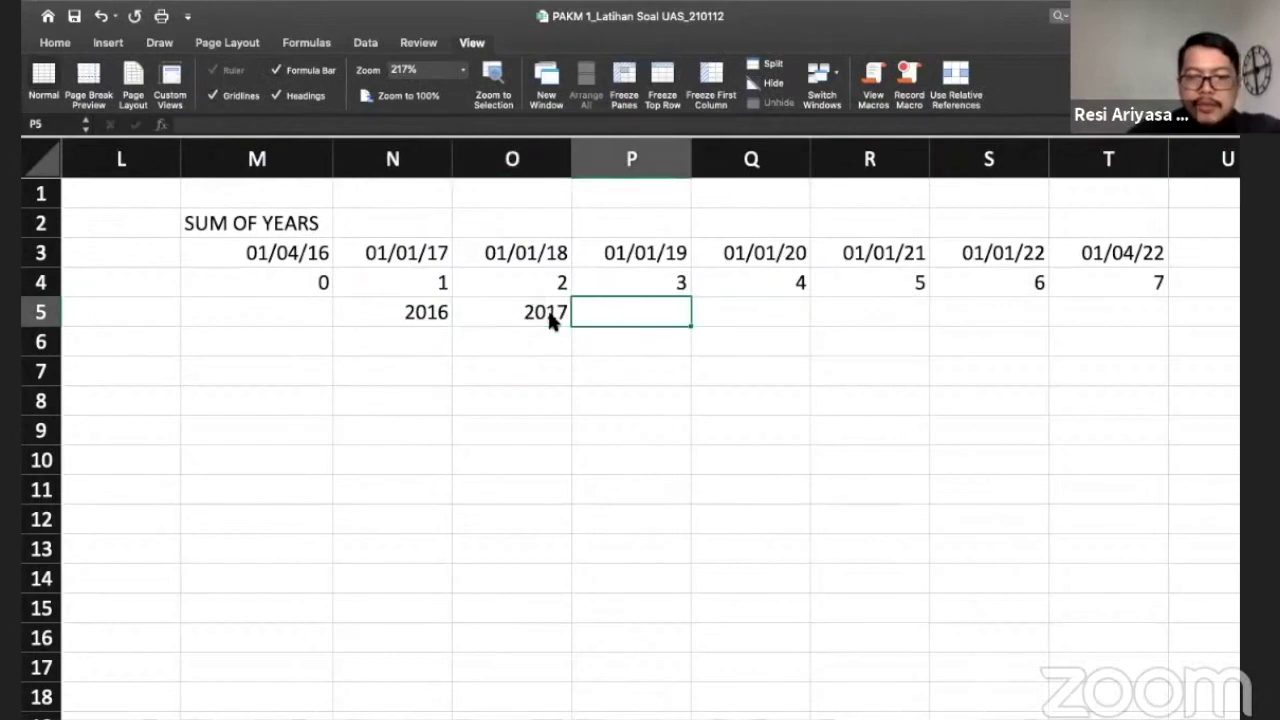
Step: Enter the years 2018, 2019, 2020, 2021 and 2022 in P5 through T5 below periods 3 to 7
text(2018)
key(Tab)
text(2019)
key(Tab)
text(2020)
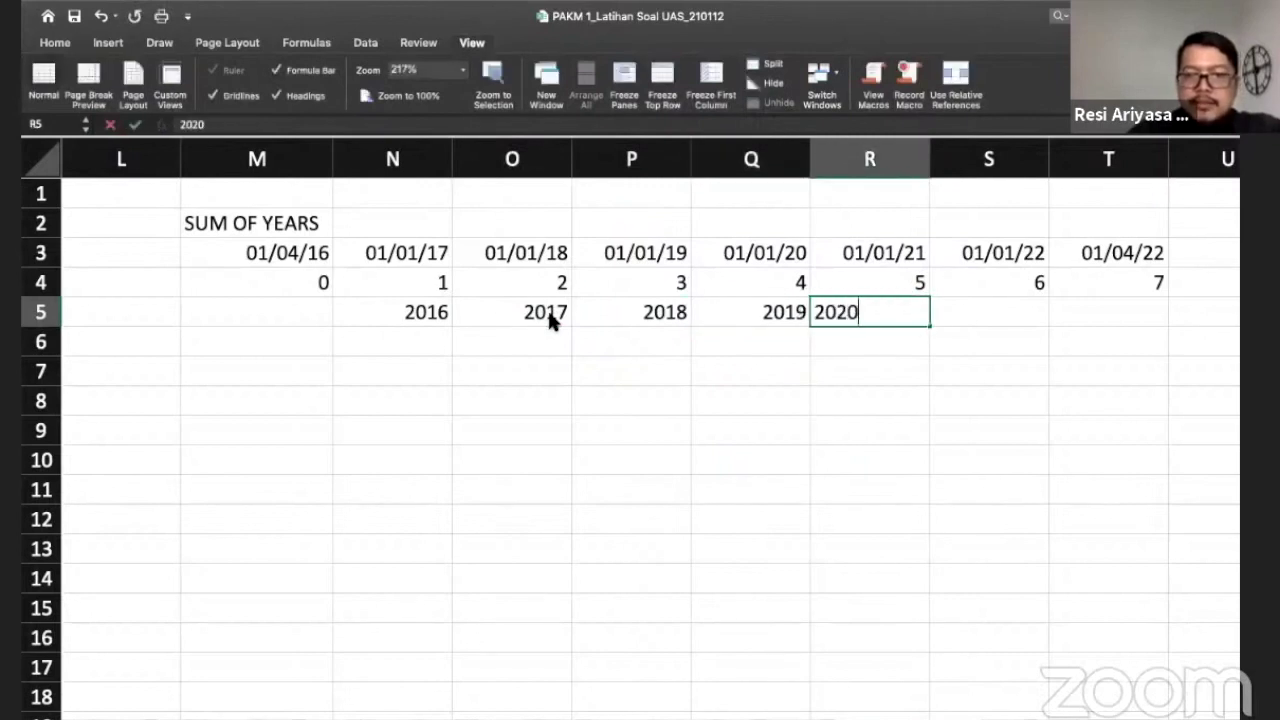
key(Tab)
text(21)
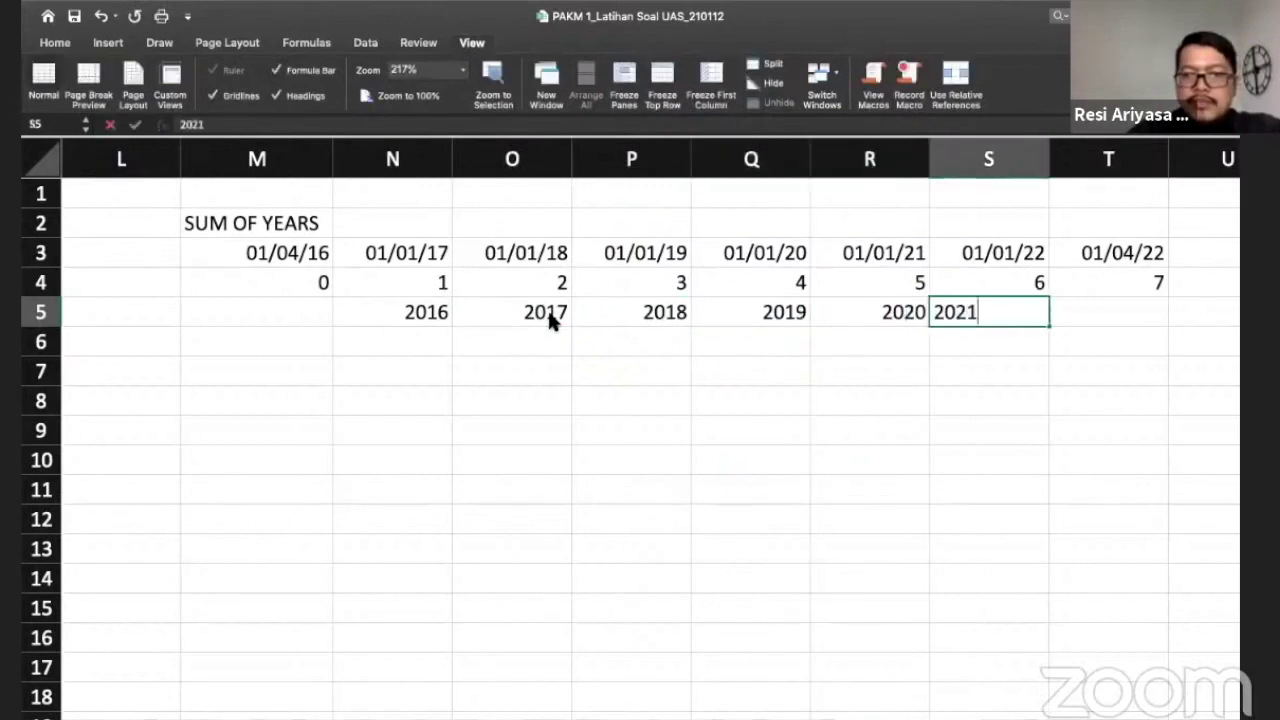
key(Tab)
text(2022)
key(Return)
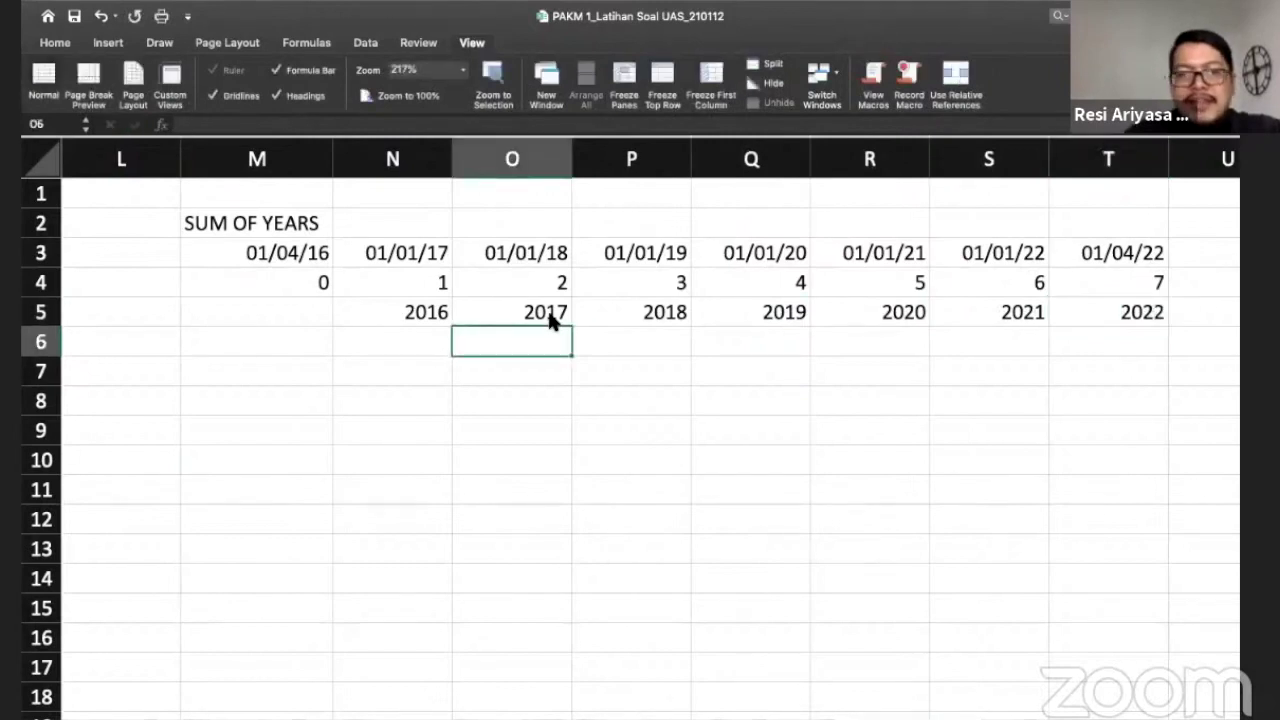
Step: Move the years 2016 to 2022 from N5:T5 down one row to N6:T6
key(Left)
key(Up)
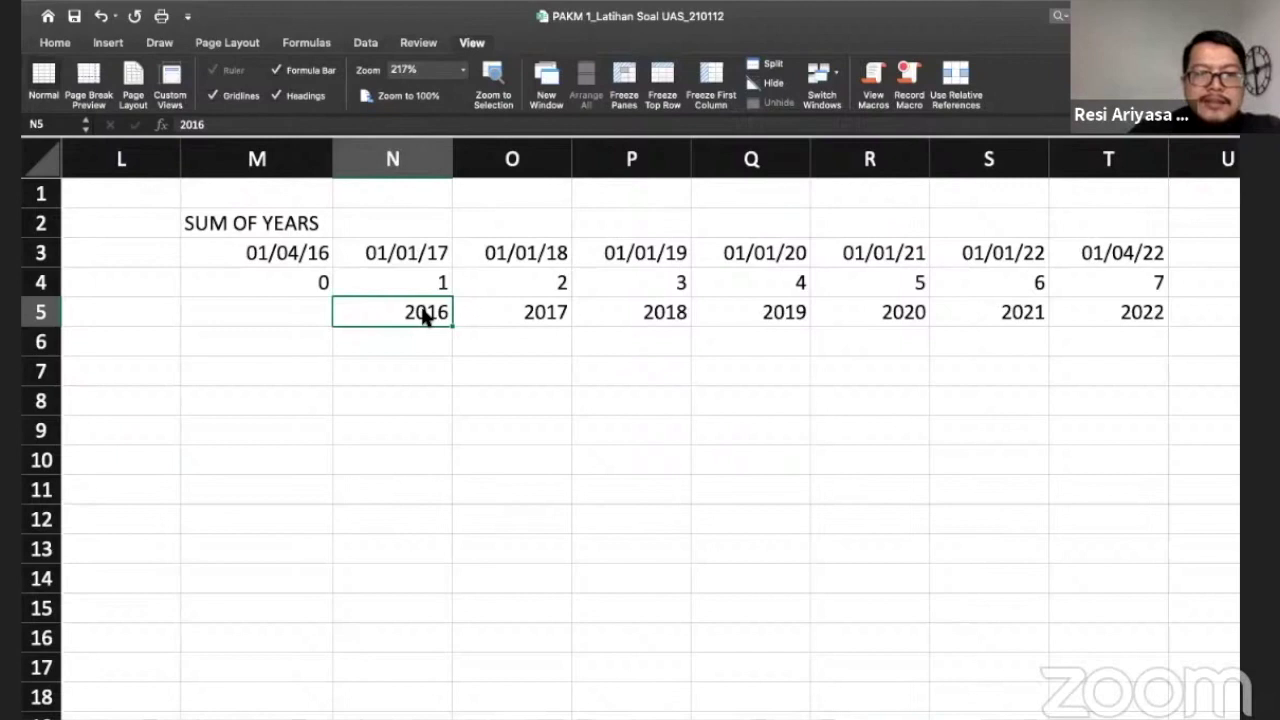
key(shift+Right)
key(shift+Right)
key(shift+Right)
key(shift+Right)
key(shift+Right)
key(shift+Right)
key(super+c)
key(Down)
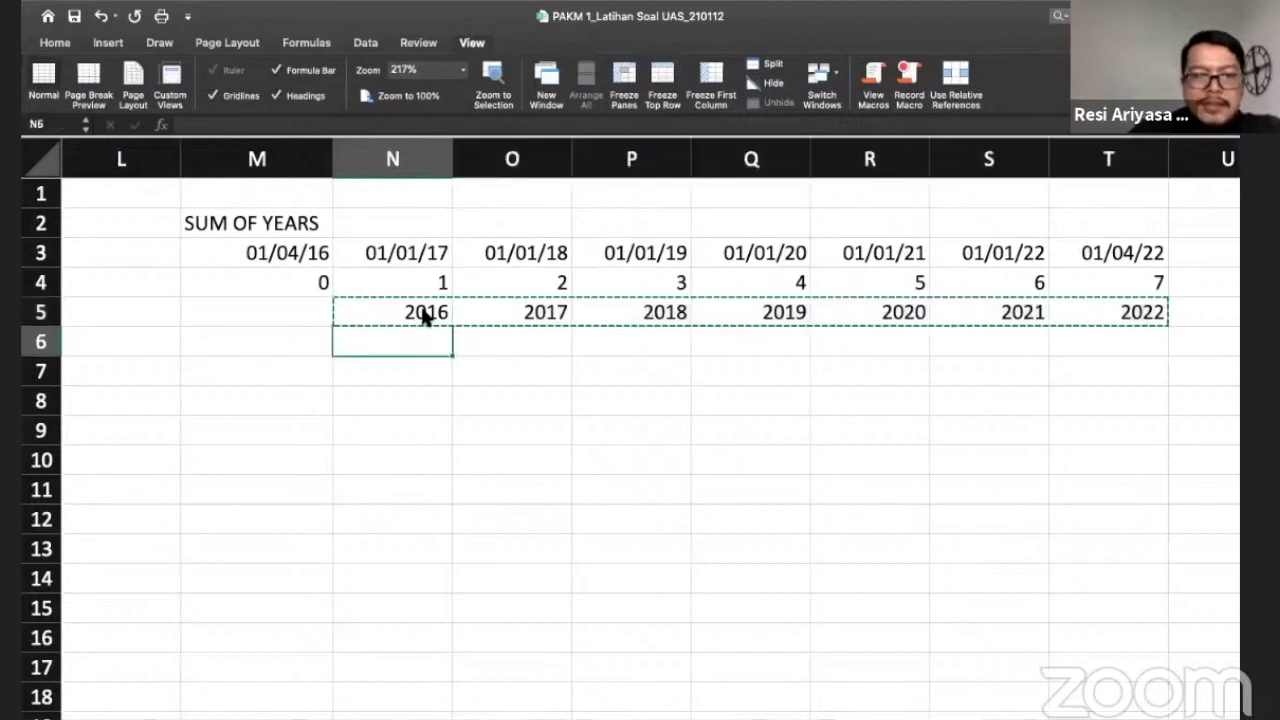
key(super+v)
Step: Examine the span between the dates in M3 and N3 that makes up the 2016 period
click(422, 315)
key(Left)
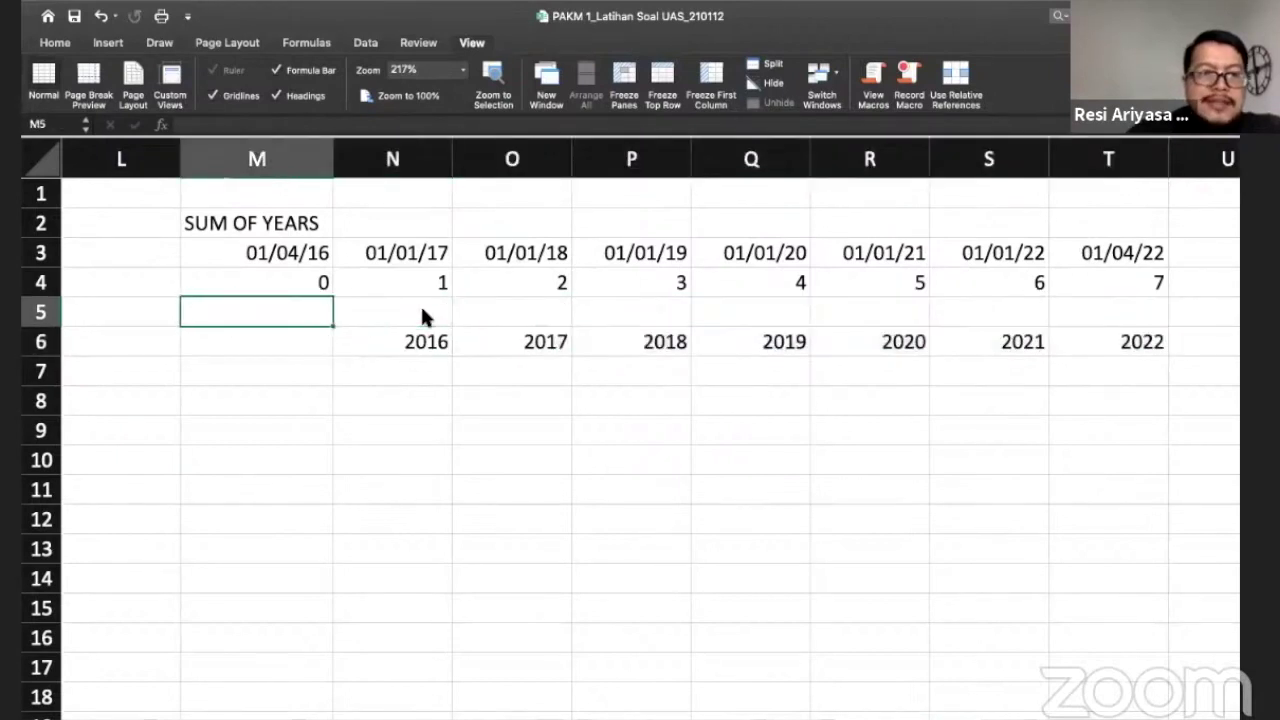
key(Right)
key(Up)
key(Up)
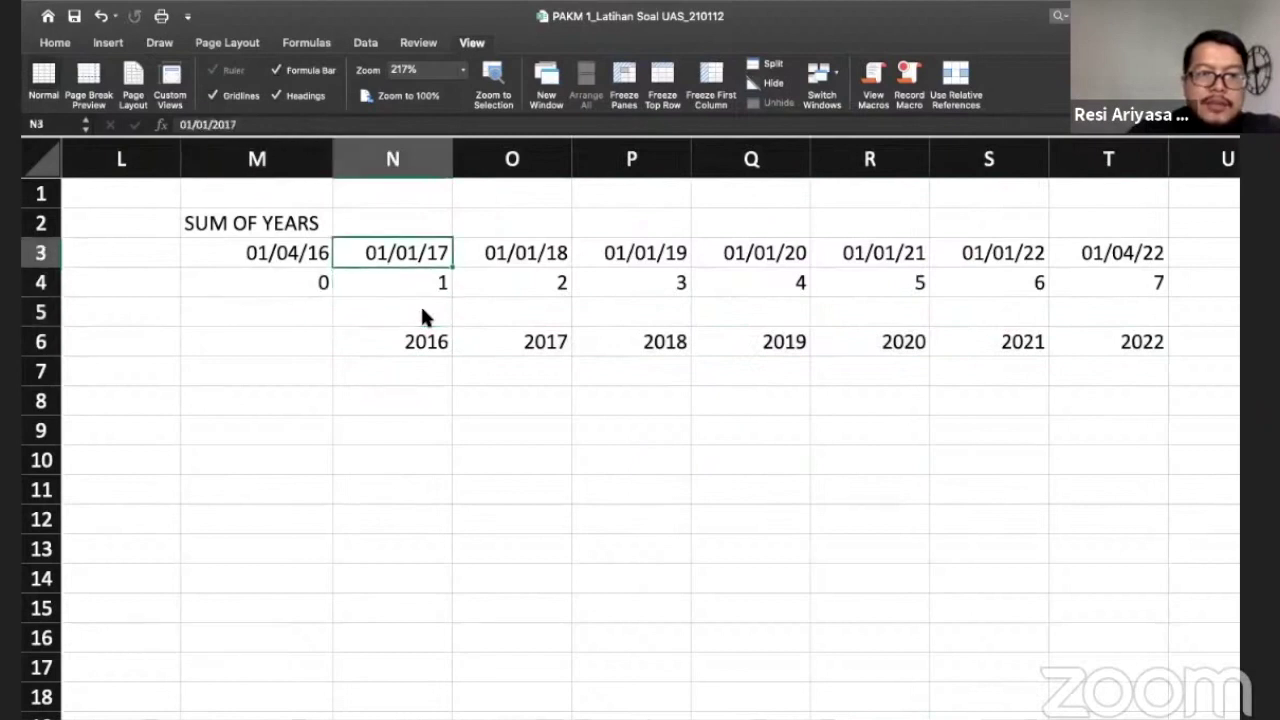
key(Left)
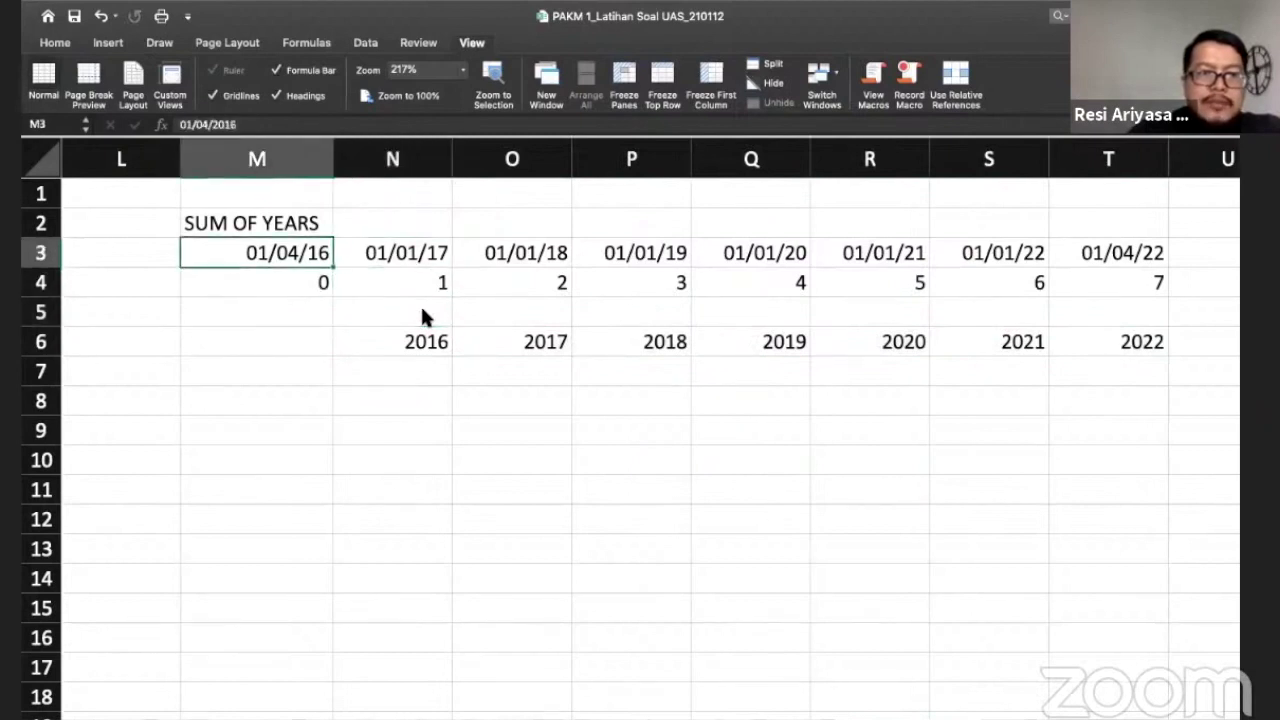
key(Down)
key(Down)
key(Right)
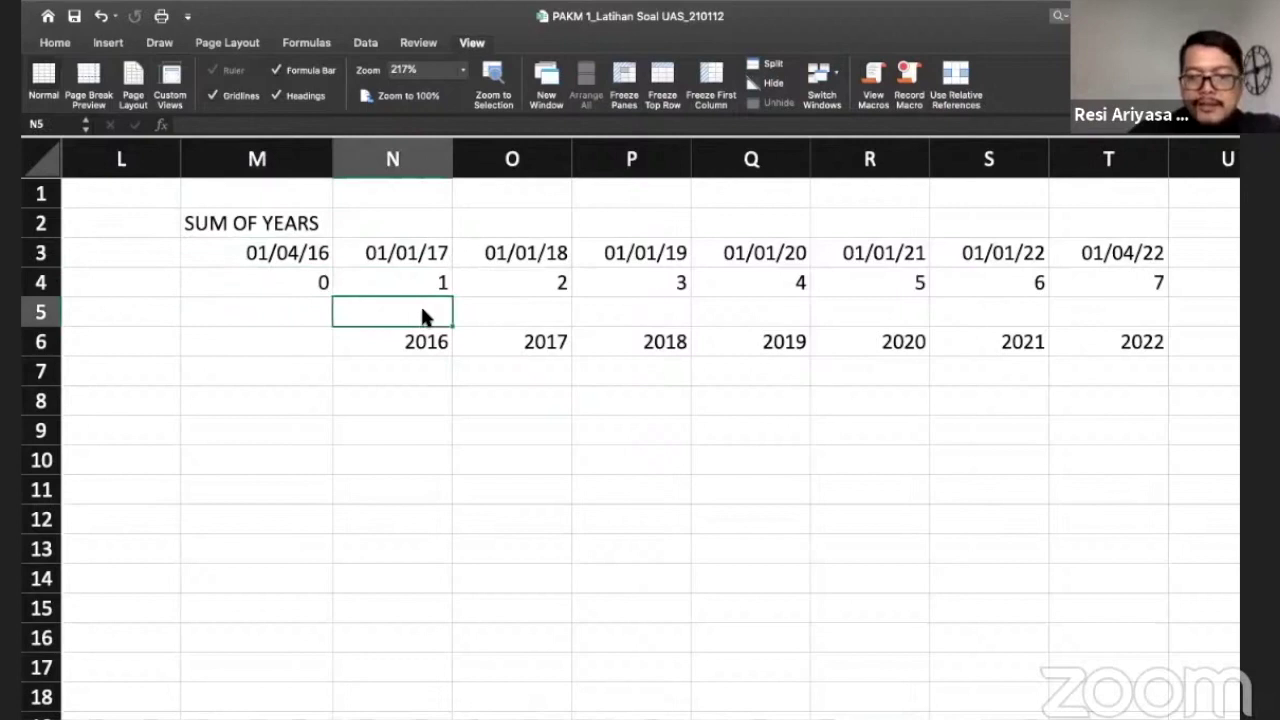
Step: Enter the fraction 9/12 as text in N1 above the sum-of-years timeline
text(/)
key(BackSpace)
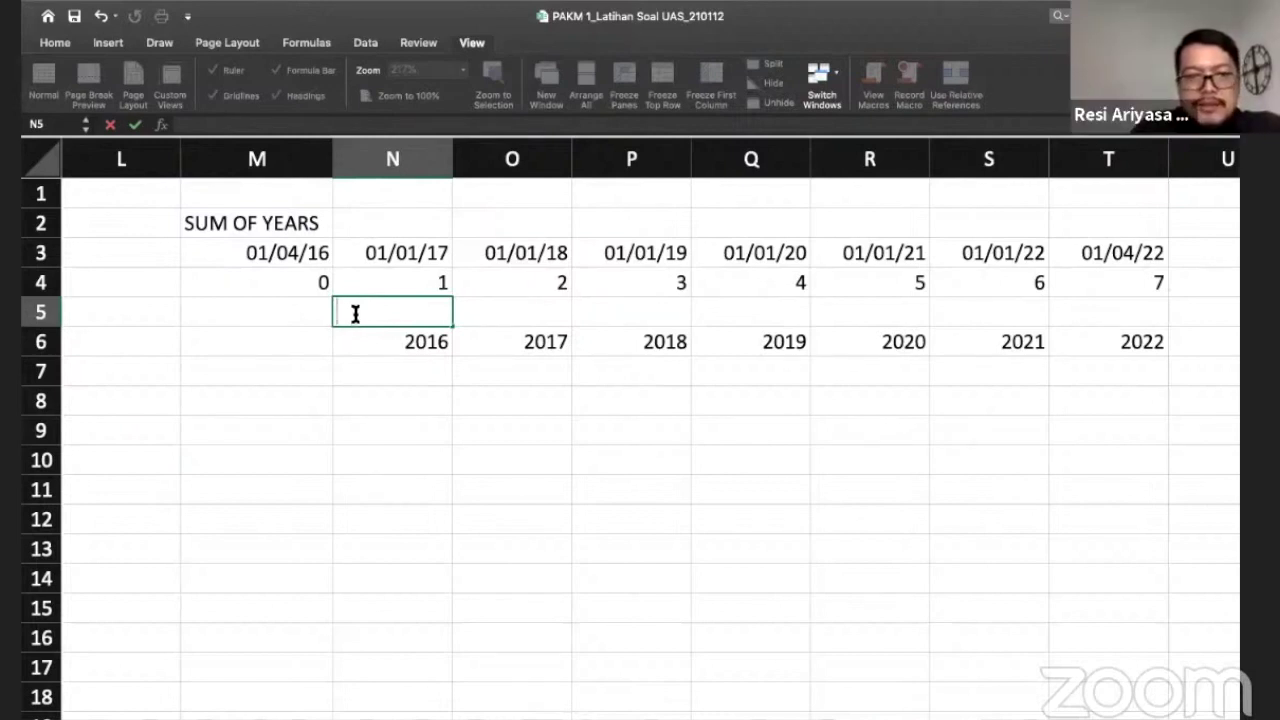
key(Up)
key(Up)
key(Up)
key(Up)
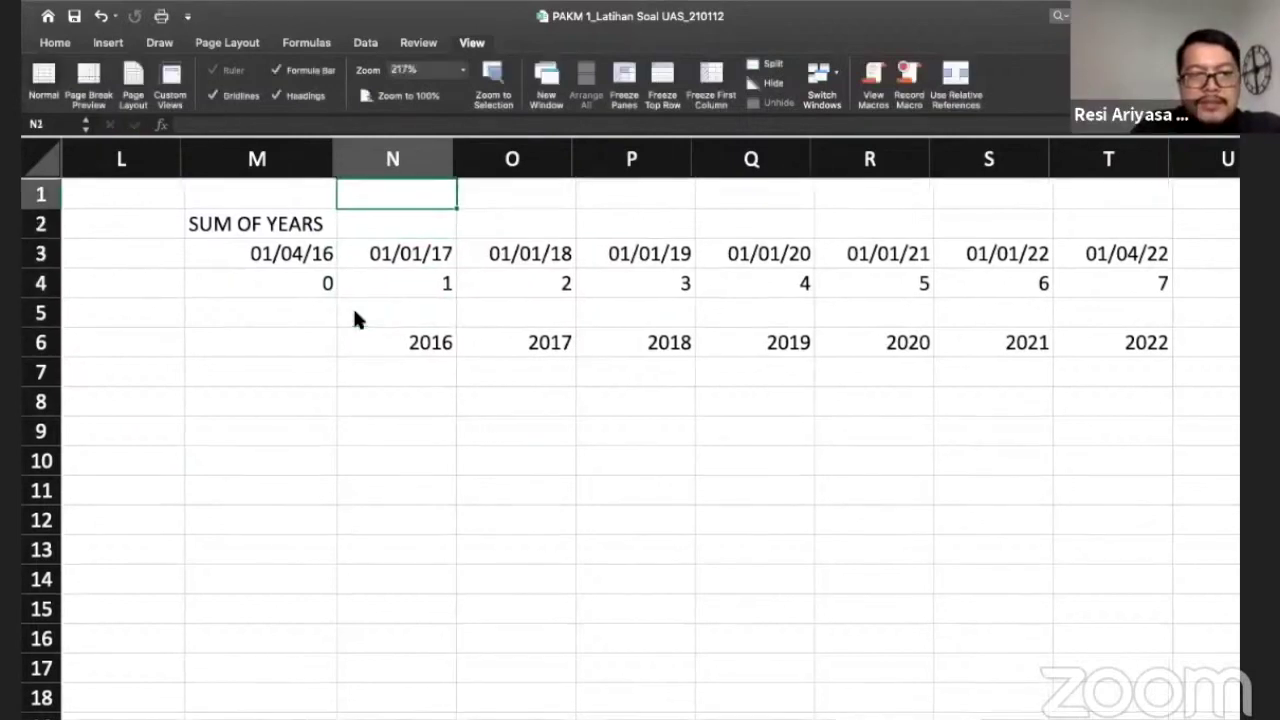
scroll(355, 312, left, 1)
text('0/)
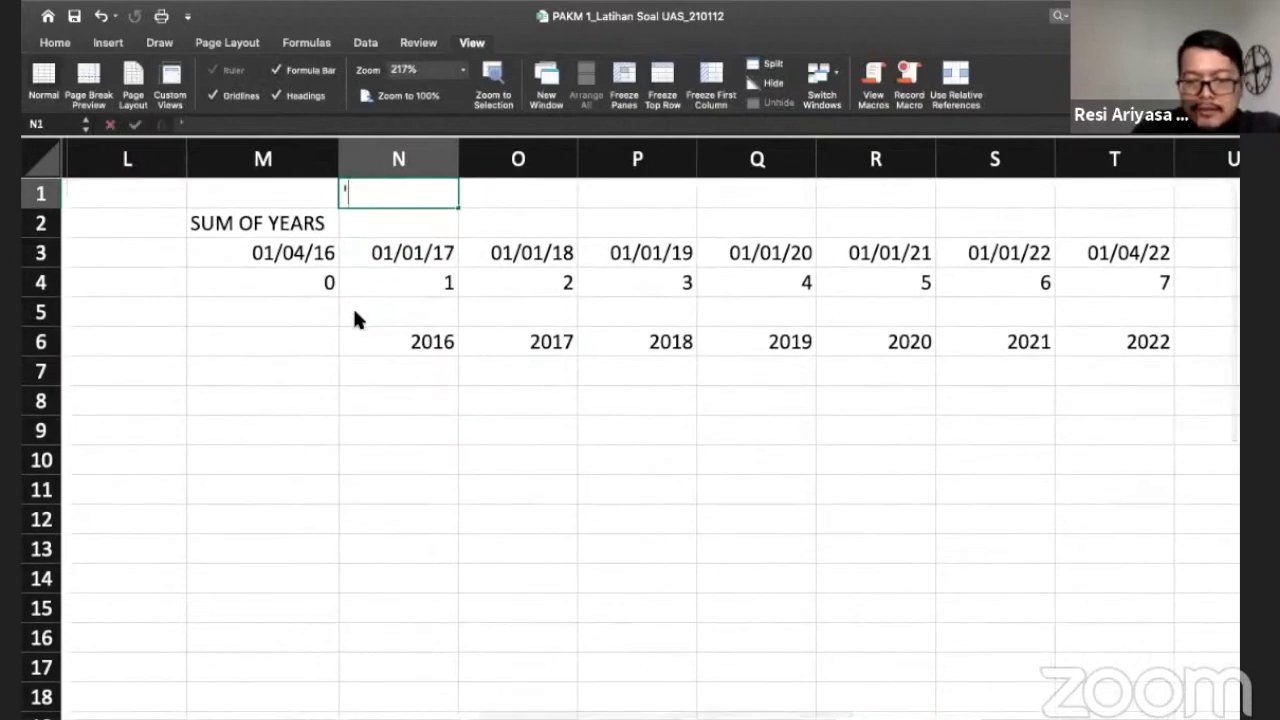
key(BackSpace)
key(BackSpace)
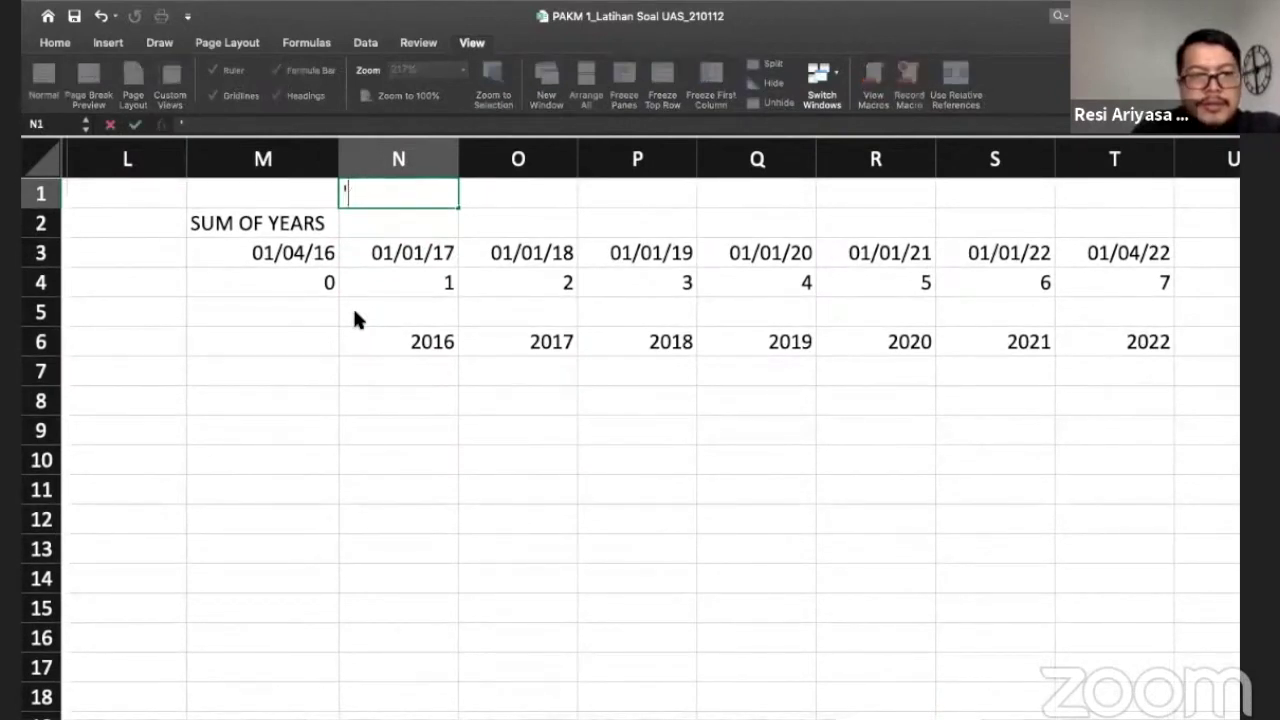
text(9/12)
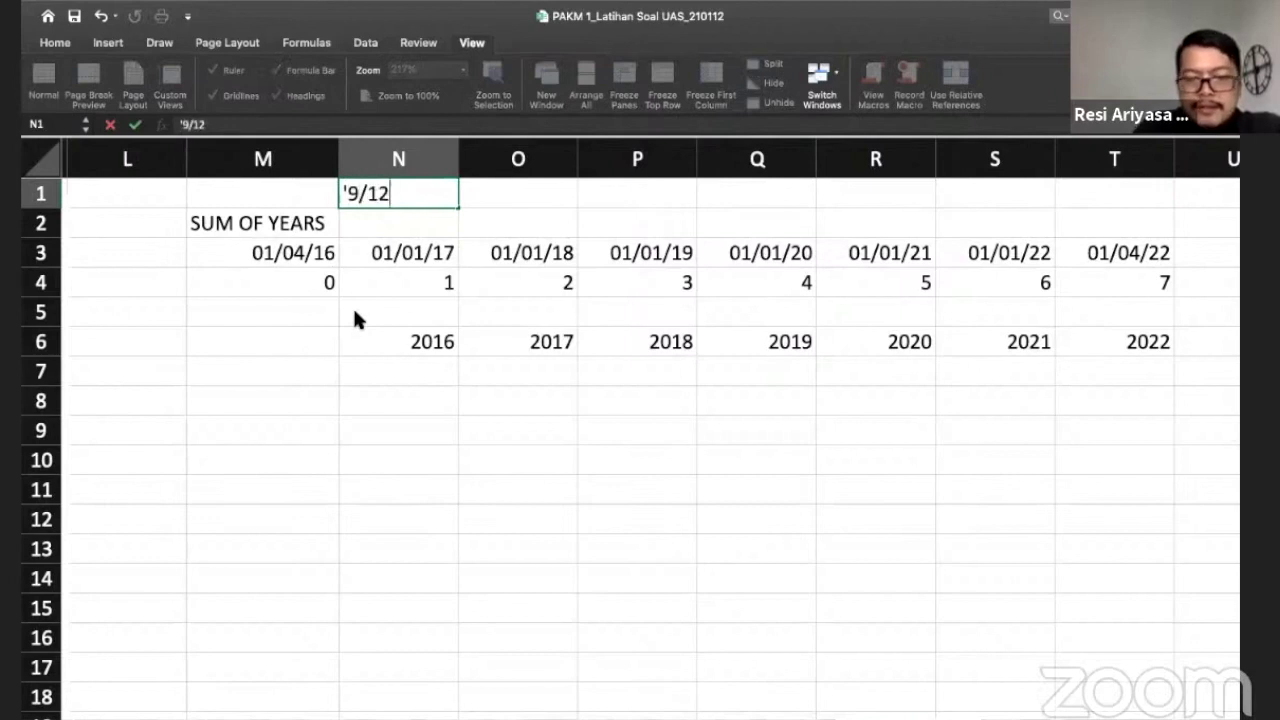
key(Tab)
Step: Calculate the decimal value of the fraction in O1 with the formula =9/12
text(=)
key(Left)
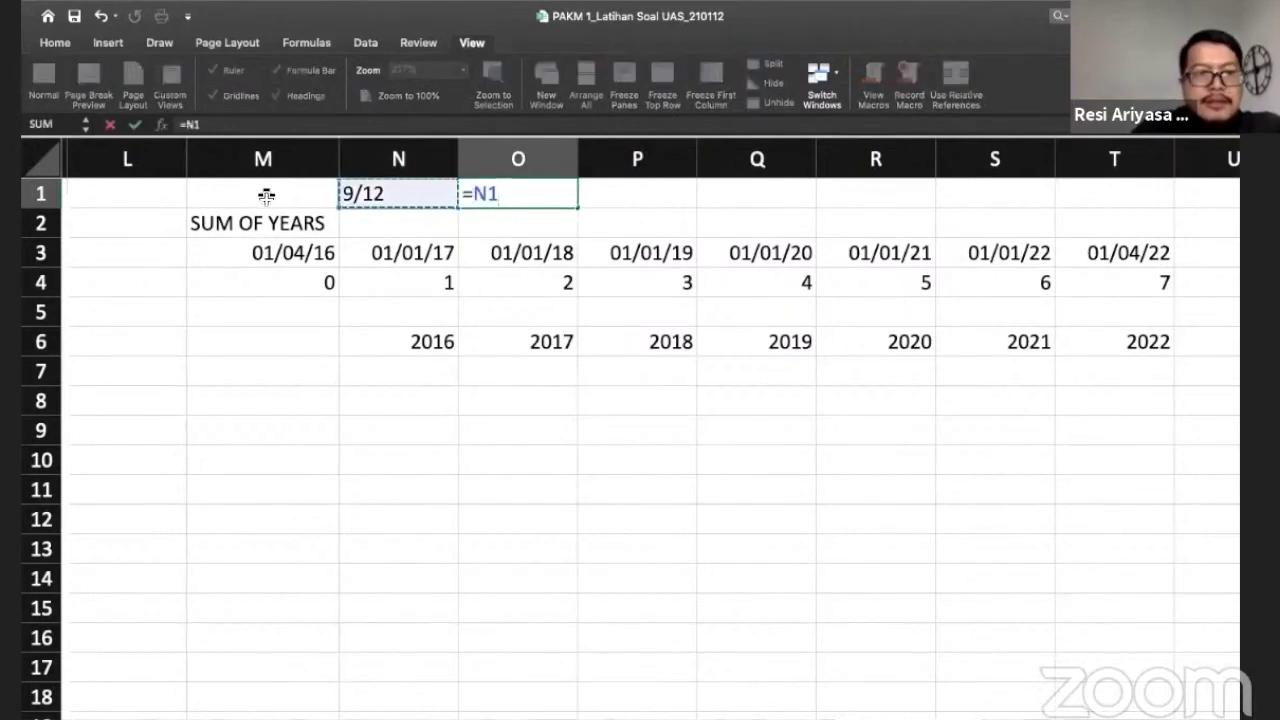
key(BackSpace)
key(BackSpace)
text(9/12)
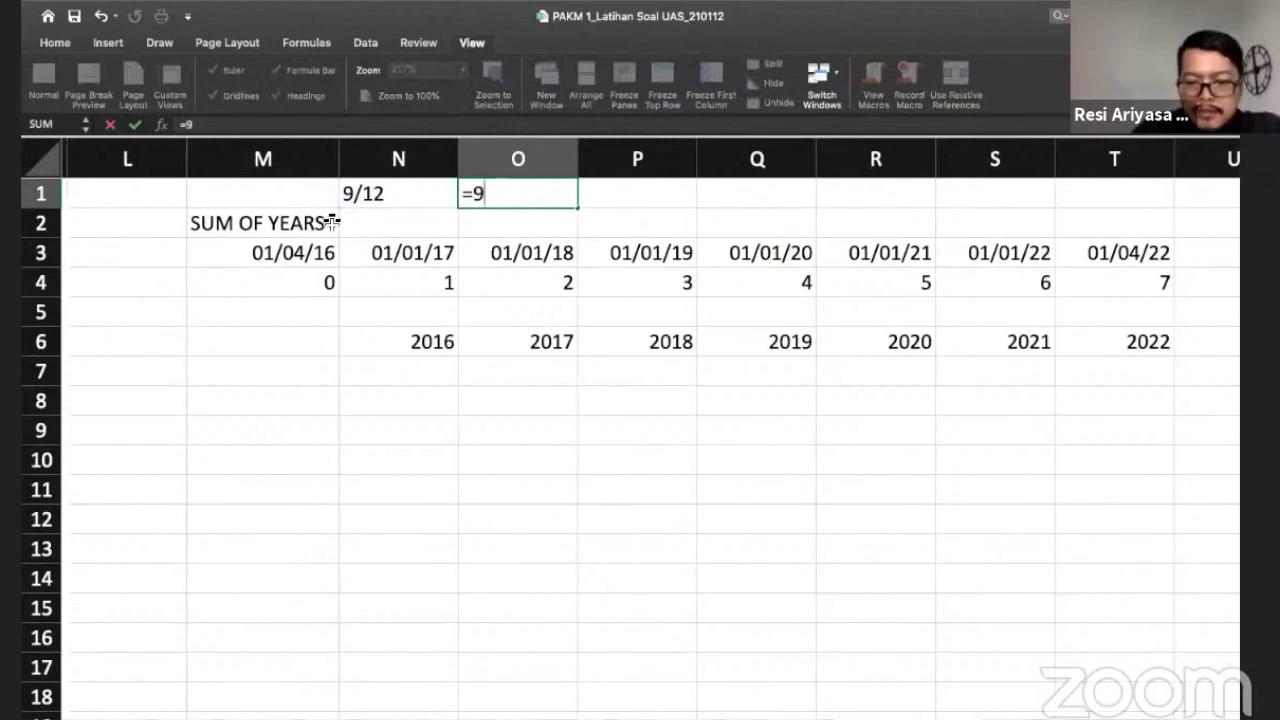
click(334, 222)
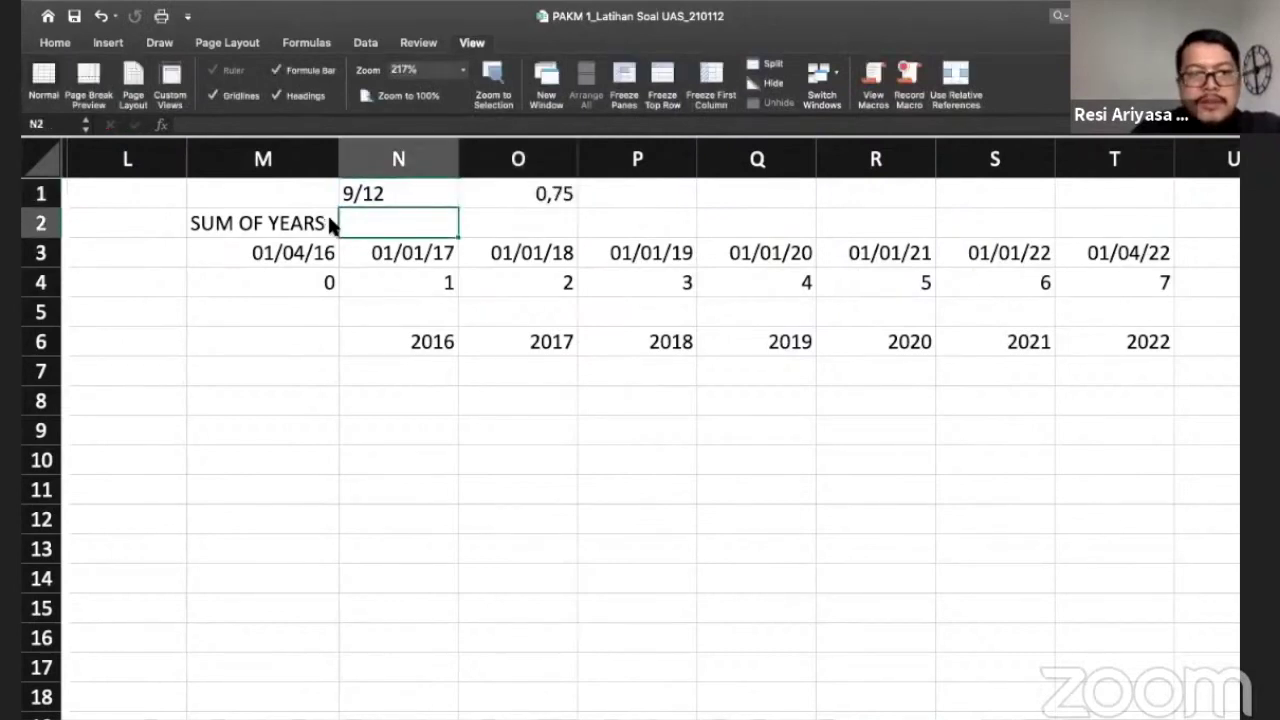
Step: Centre the contents of N1:O1 horizontally
key(Up)
key(shift+Right)
click(62, 44)
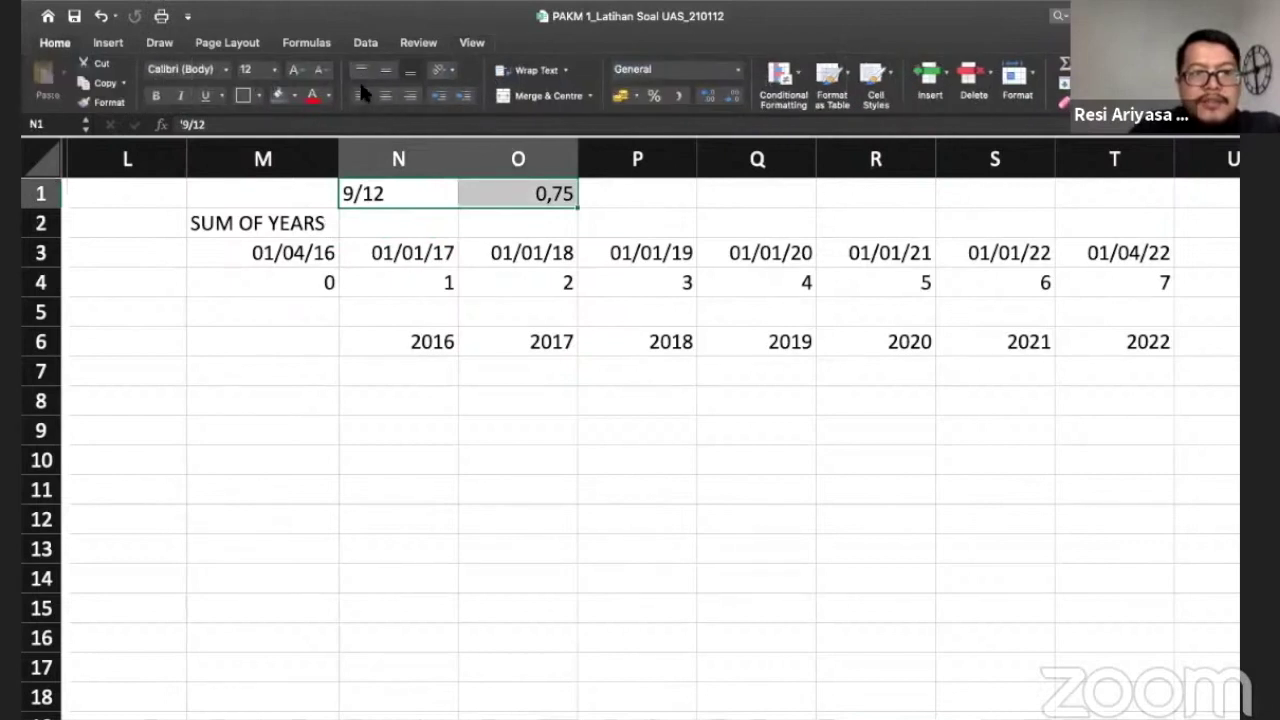
click(385, 95)
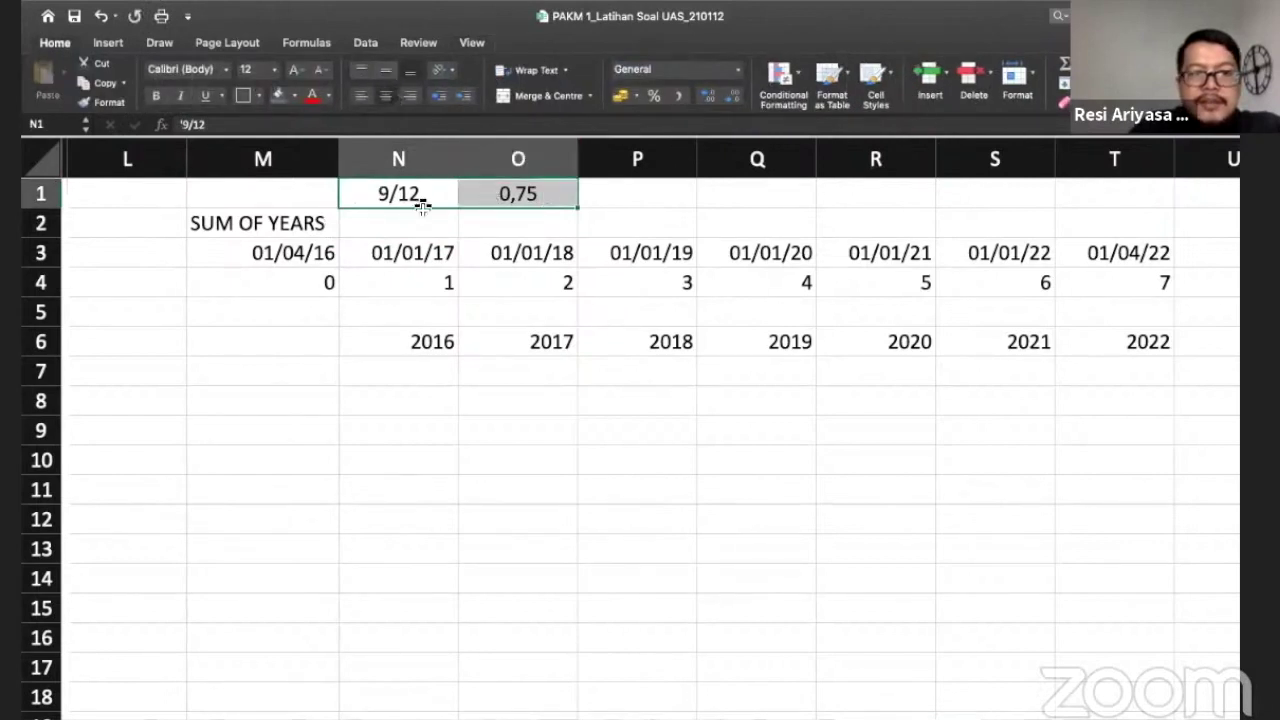
Step: Insert a blank row above the SUM OF YEARS heading in row 2
click(27, 225)
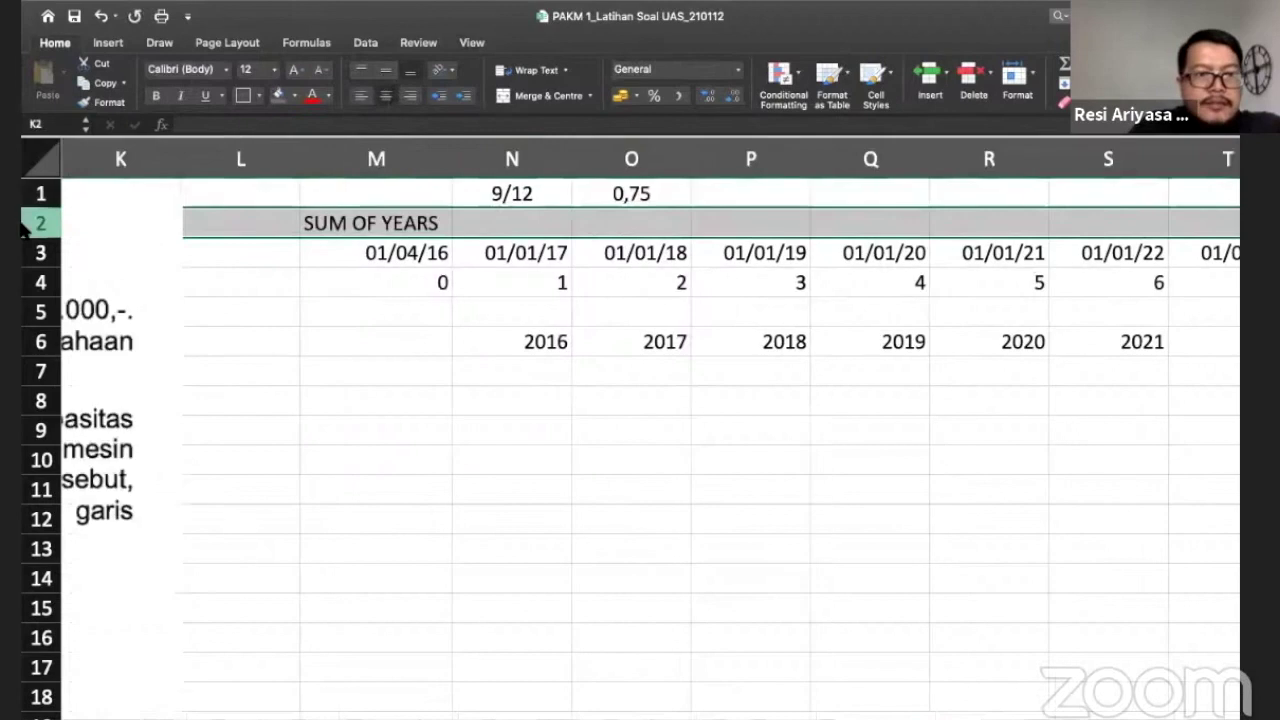
right_click(27, 225)
click(62, 303)
Step: Enter the fraction 3/12 as text in N2 and the formula =3/12 in O2
click(526, 230)
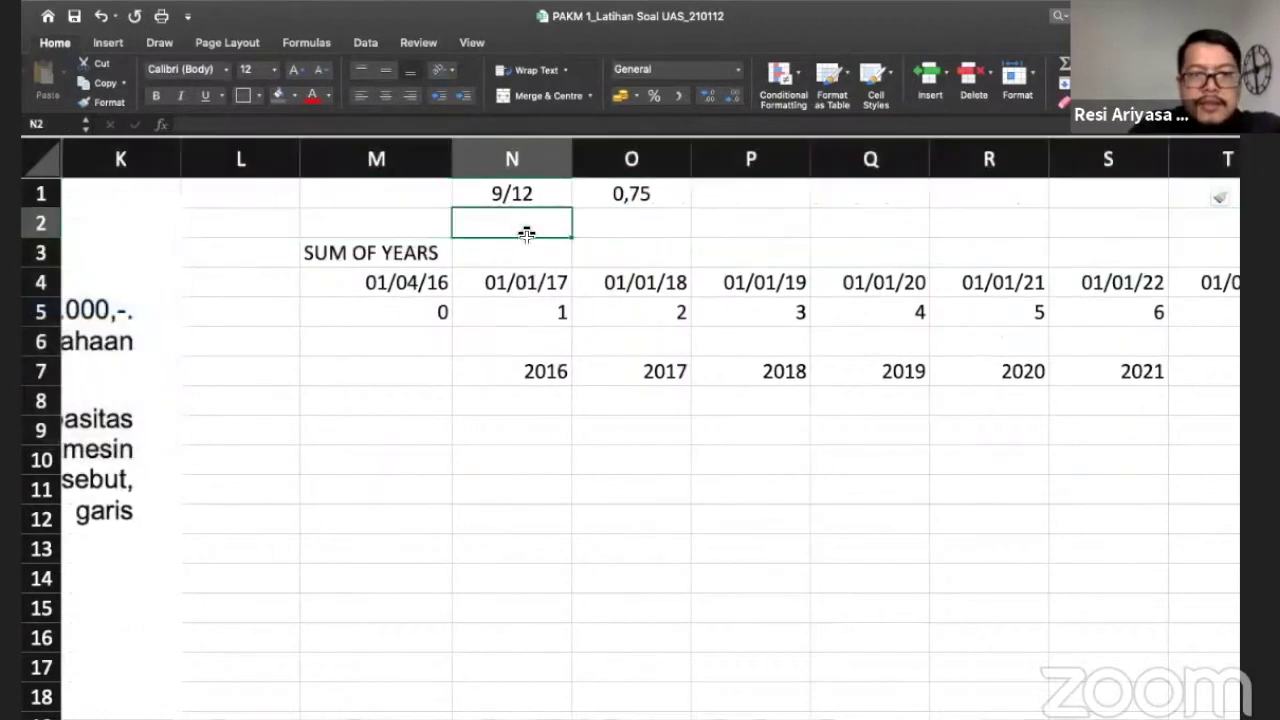
text('3/12)
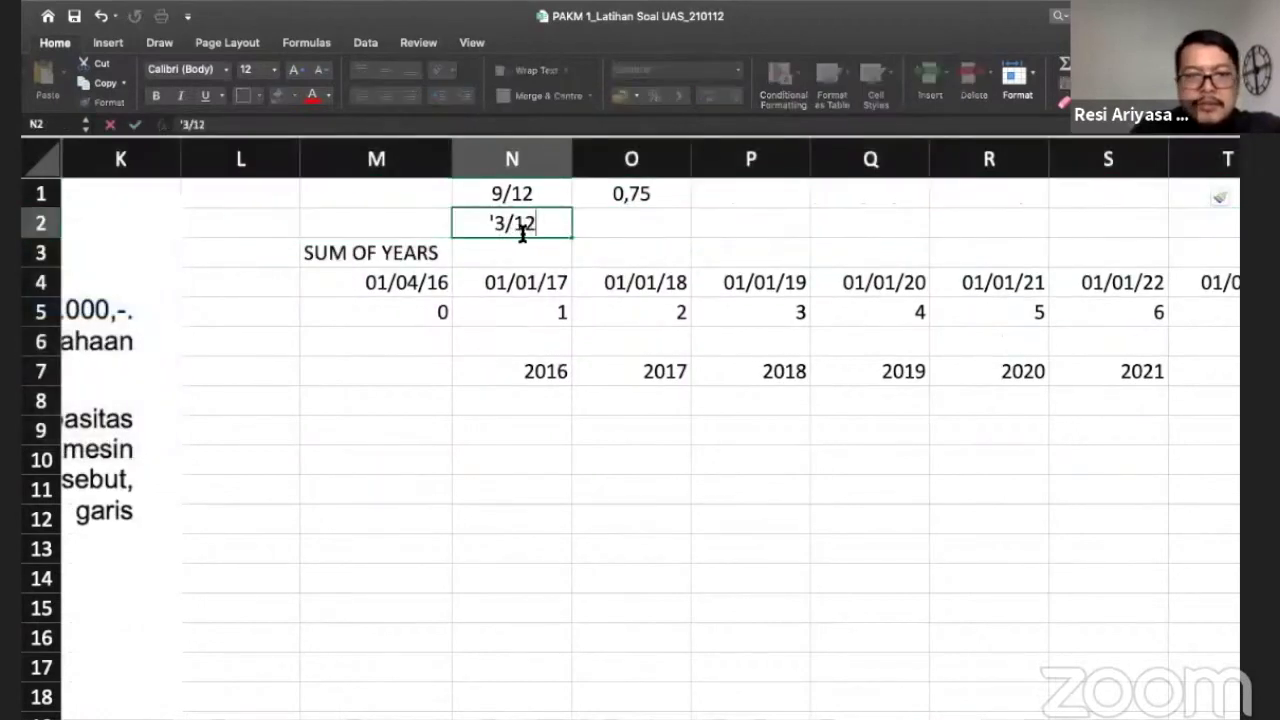
key(Tab)
text(=3/12)
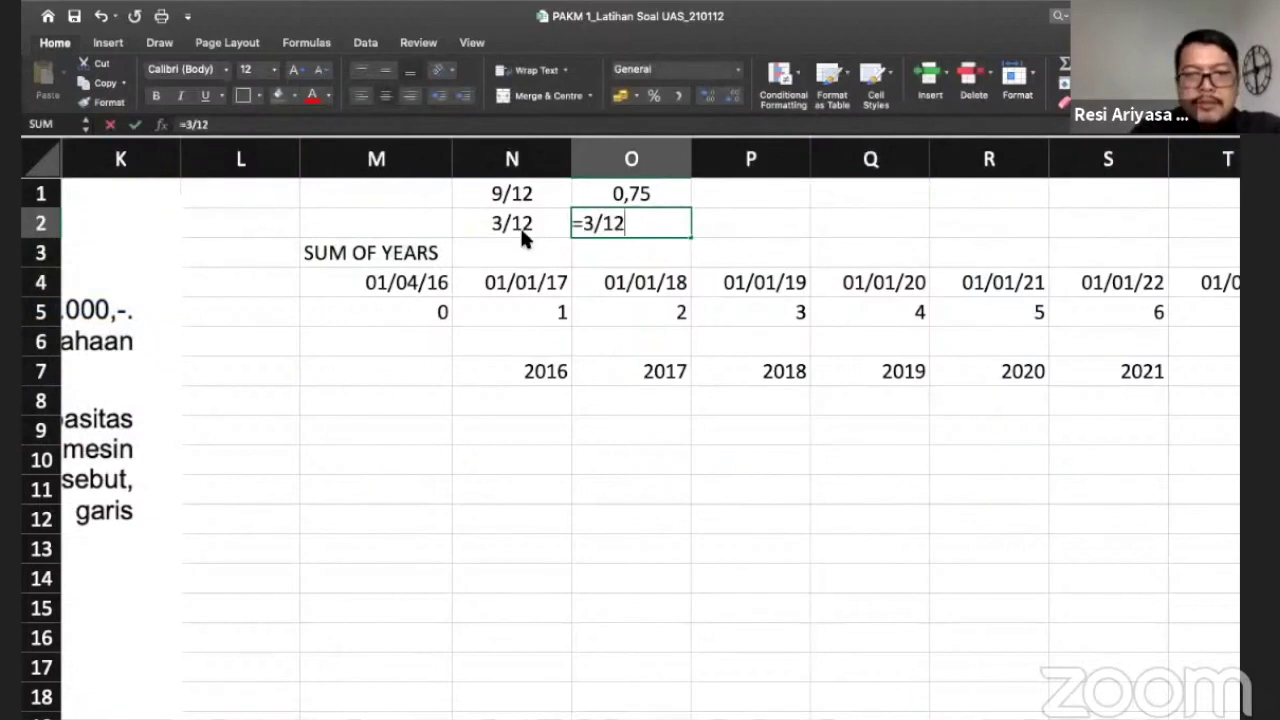
key(Return)
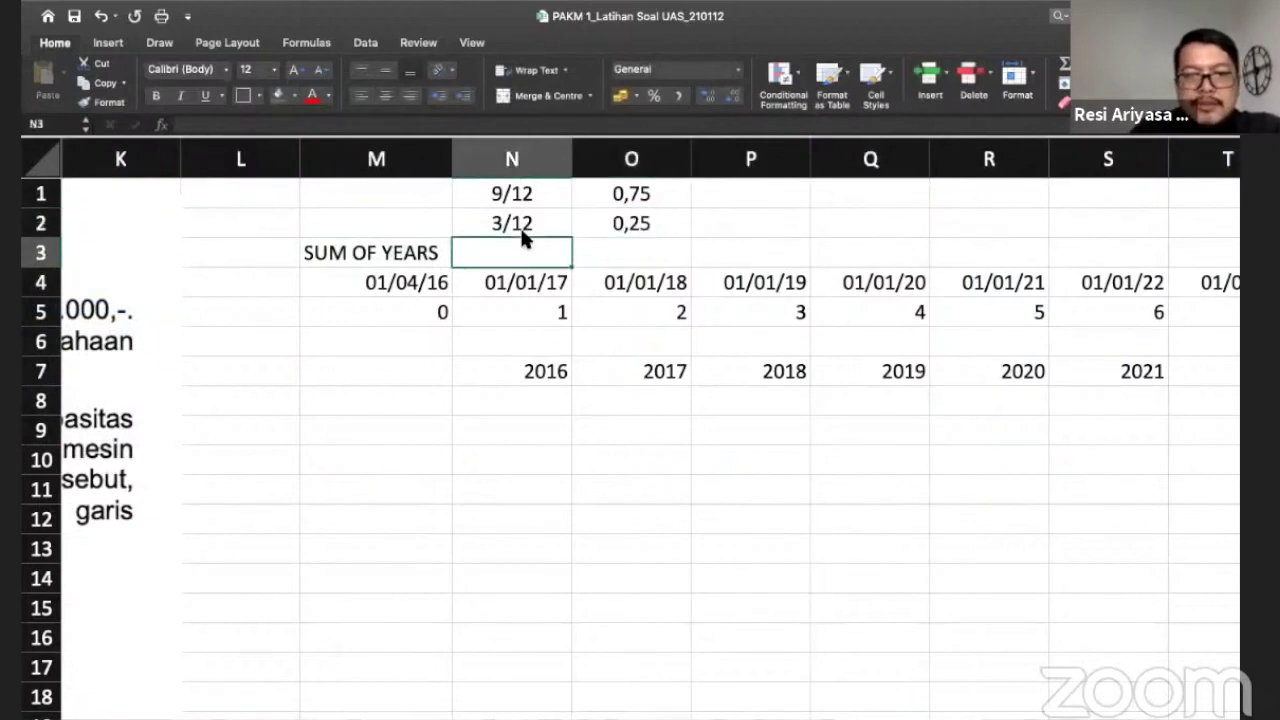
Step: Examine the year fractions and the timeline's dates and periods through the end date in T4
key(Down)
key(Down)
key(Down)
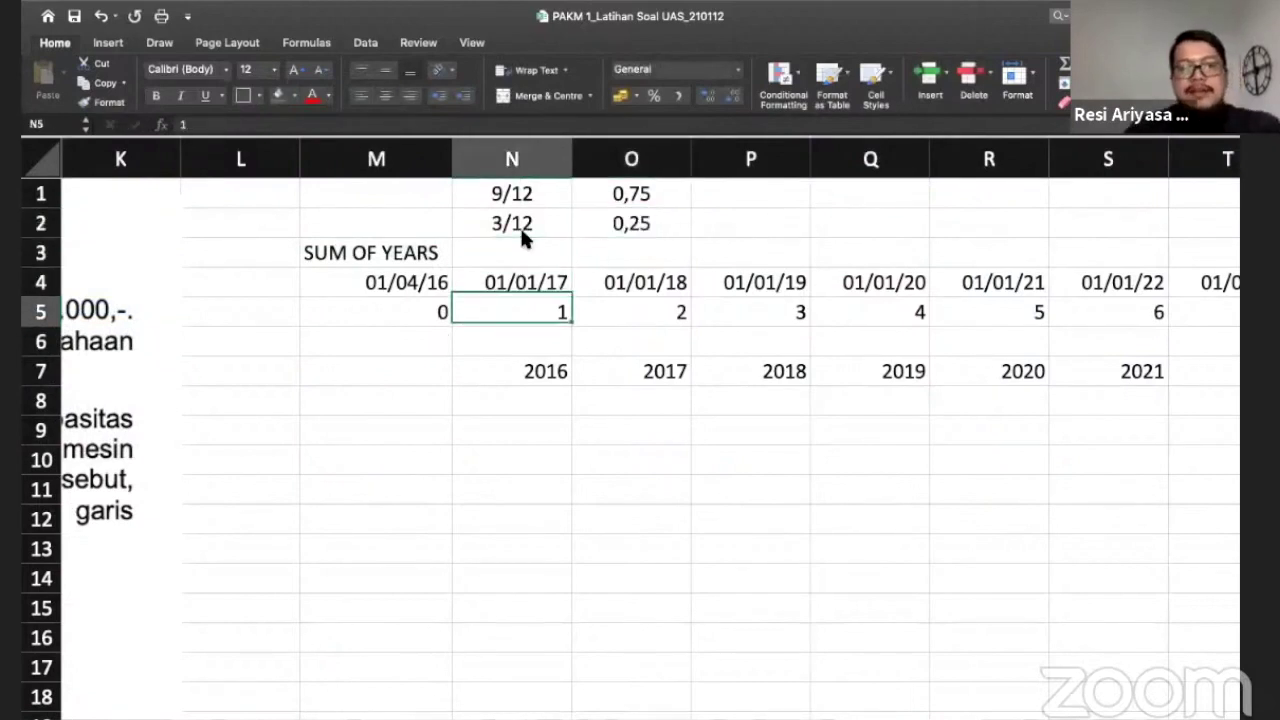
key(Up)
key(Up)
key(Up)
key(Up)
key(Down)
key(Down)
key(Down)
key(Down)
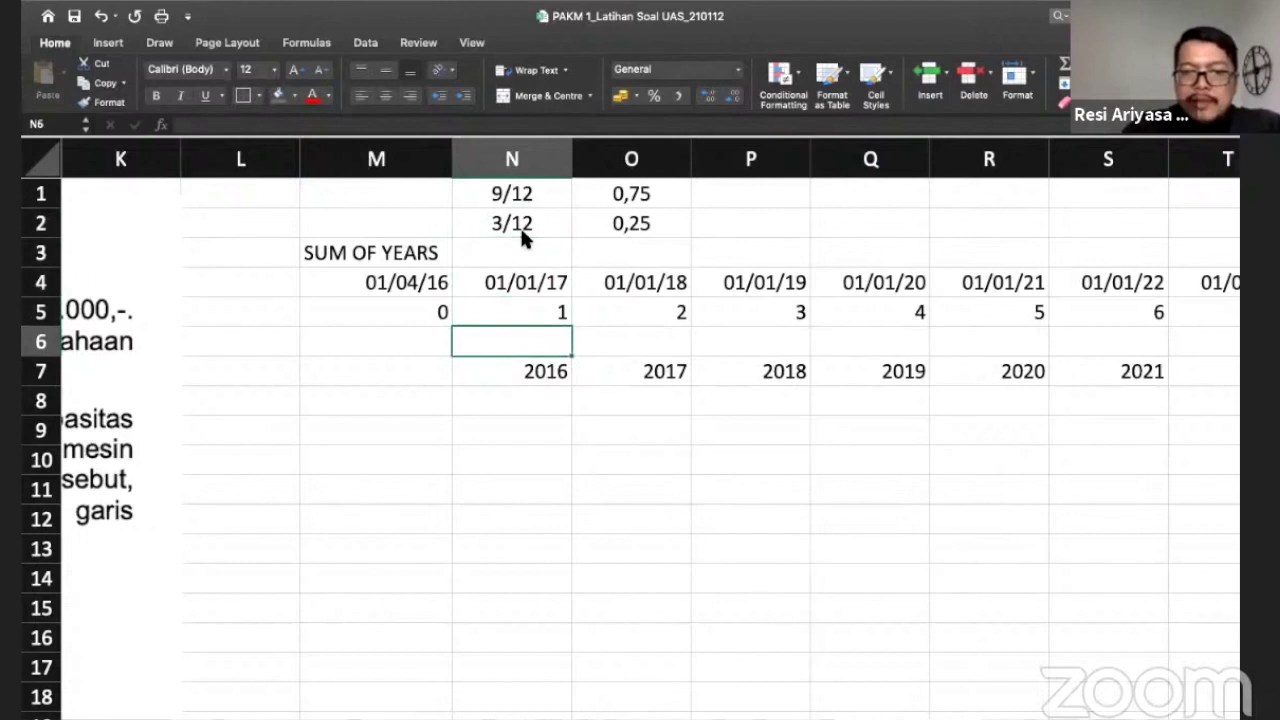
scroll(520, 226, right, 5)
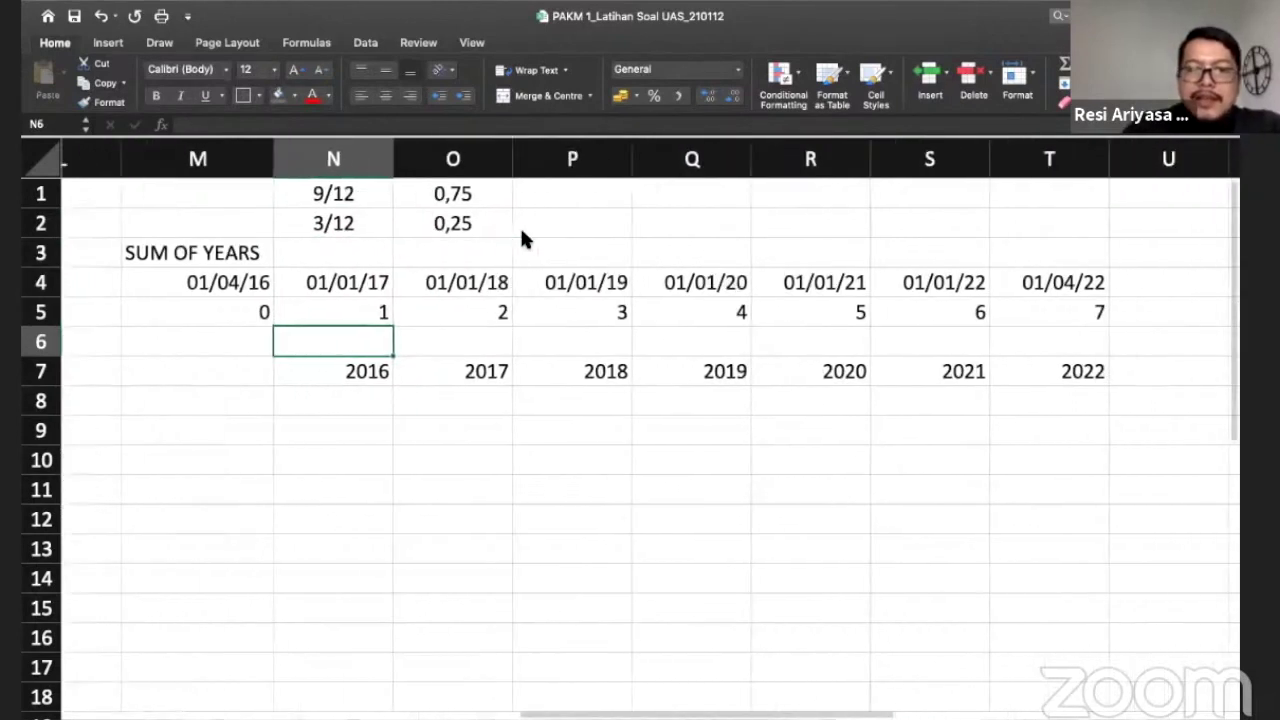
scroll(521, 232, left, 3)
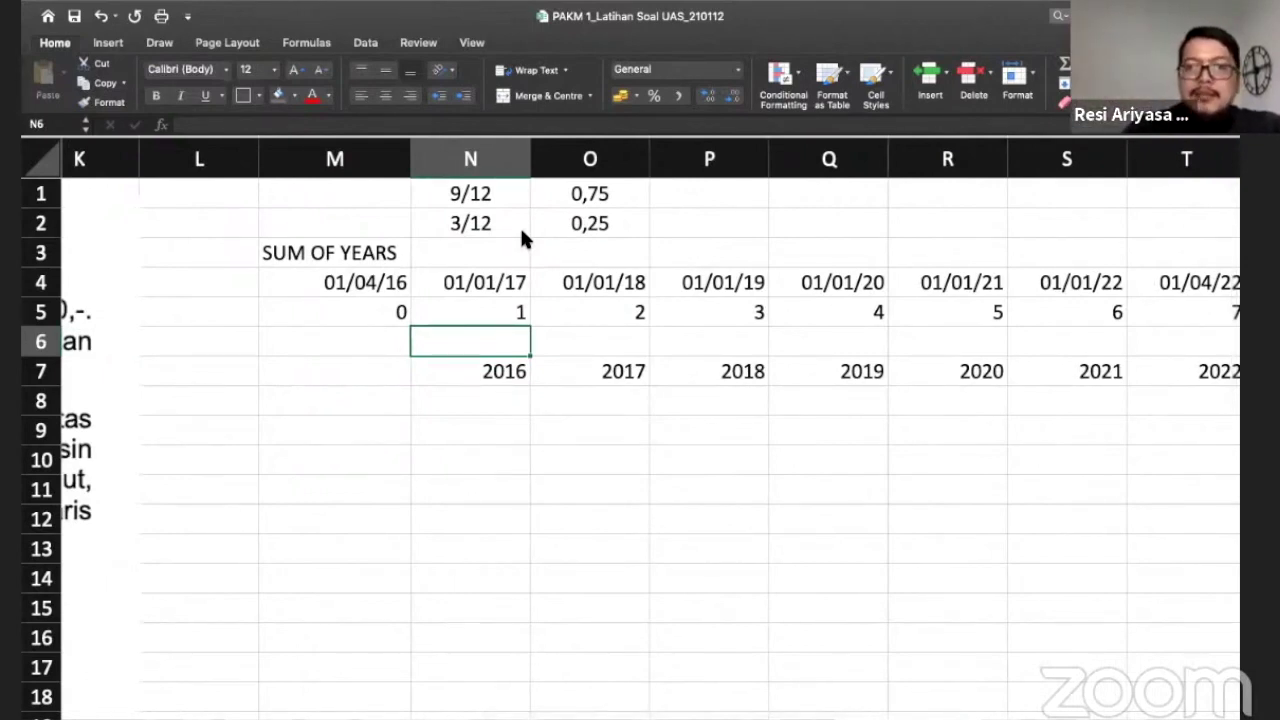
scroll(520, 226, right, 3)
click(1037, 283)
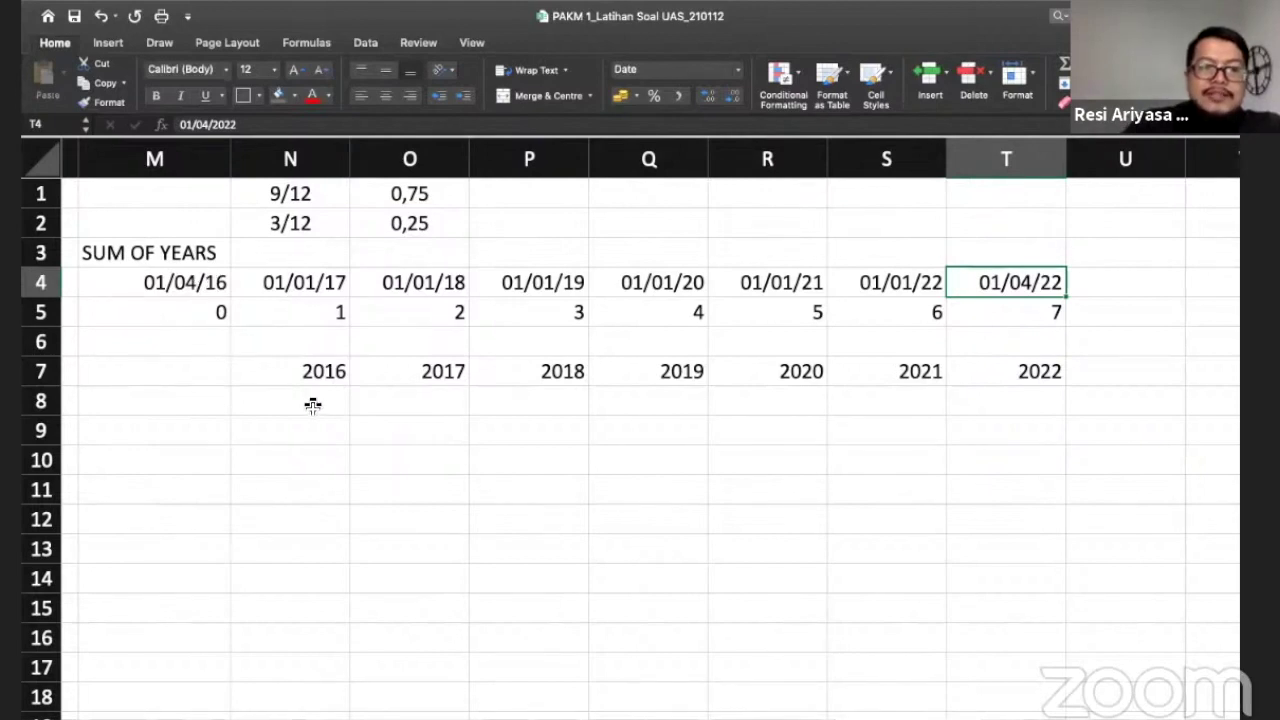
Step: Enter the remaining life as =6 in N6, between period 1 and the year 2016
click(310, 401)
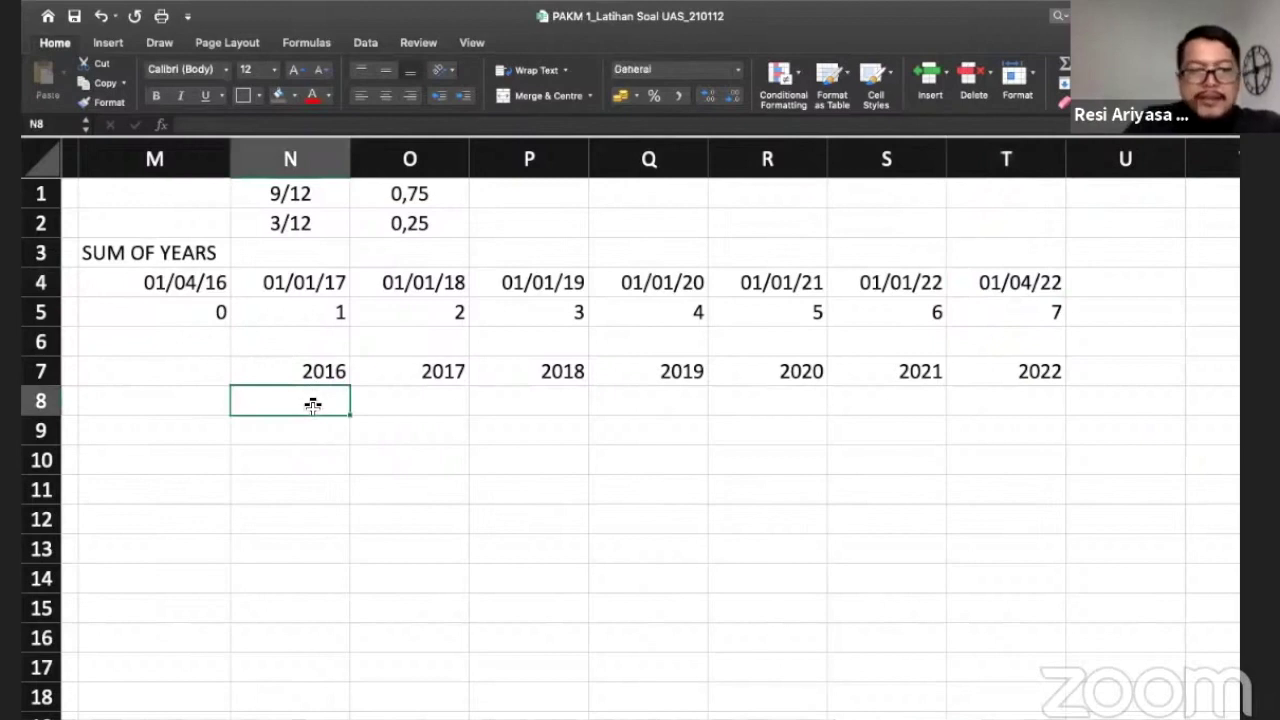
key(Up)
key(Up)
text(=)
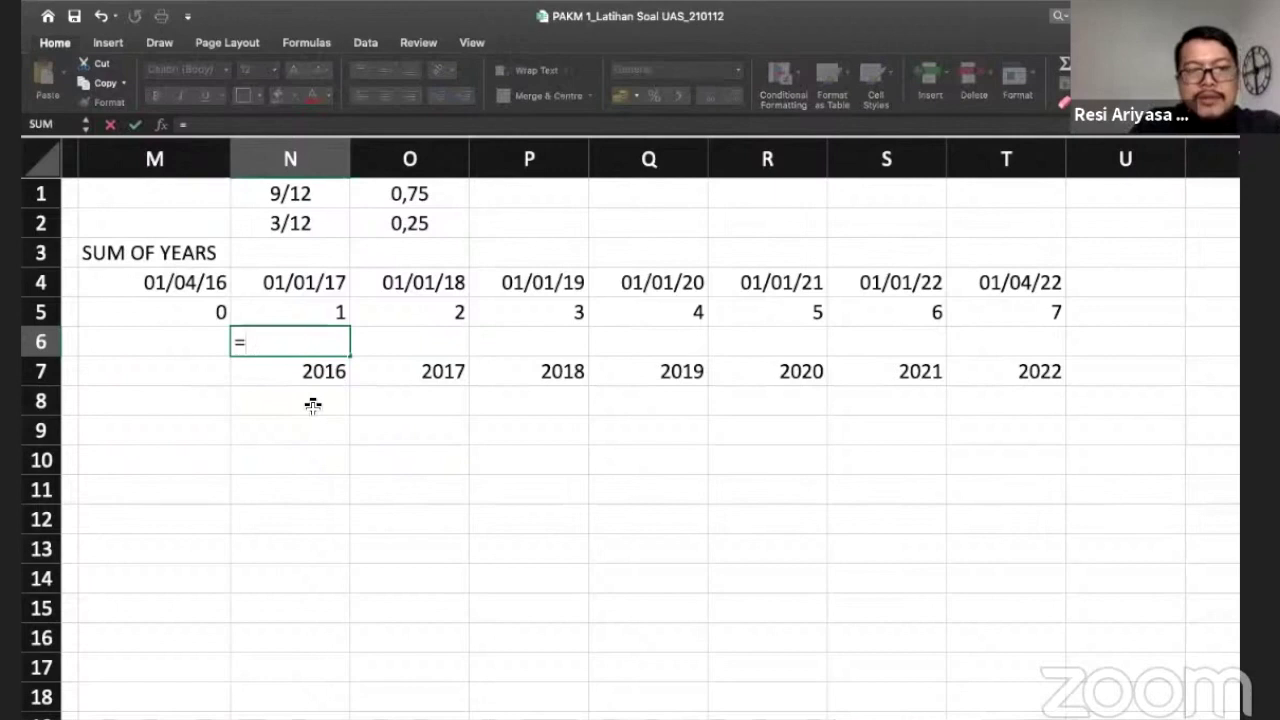
text(6)
key(Return)
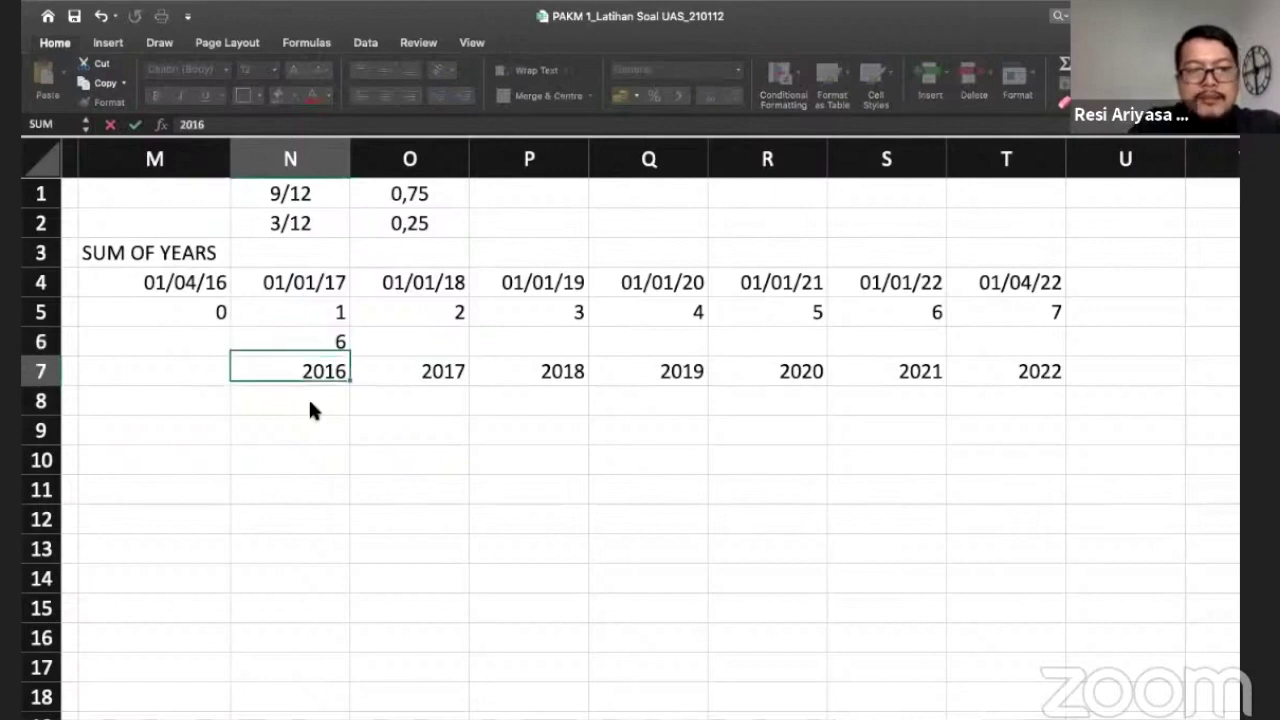
Step: Try moving the remaining life of 6 from N6 to M6 below period 0
key(Up)
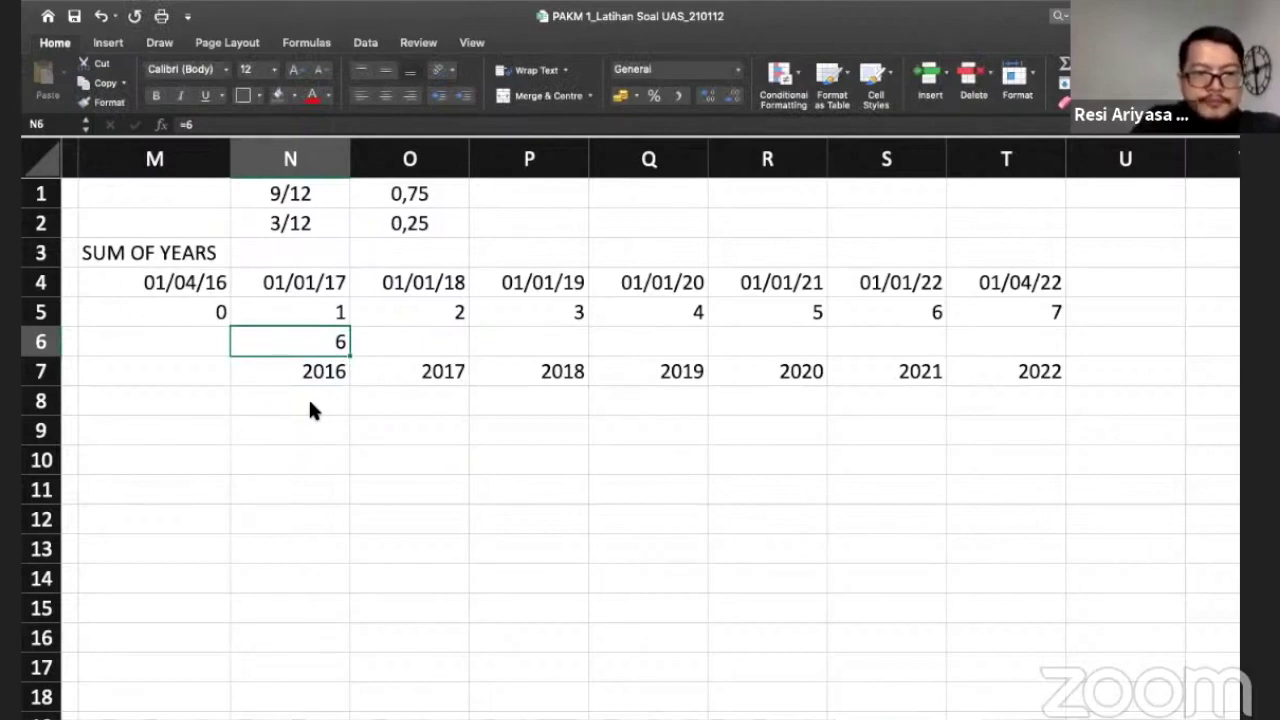
key(super+x)
key(Left)
key(super+v)
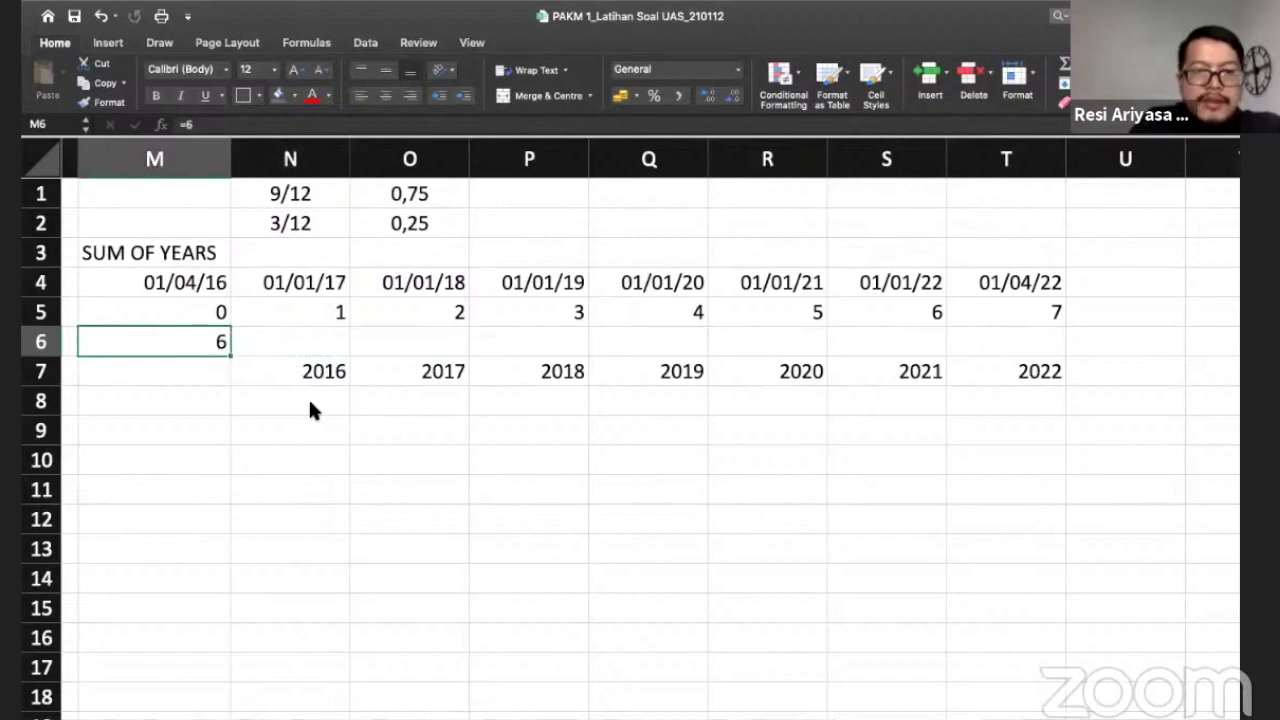
key(Right)
key(Right)
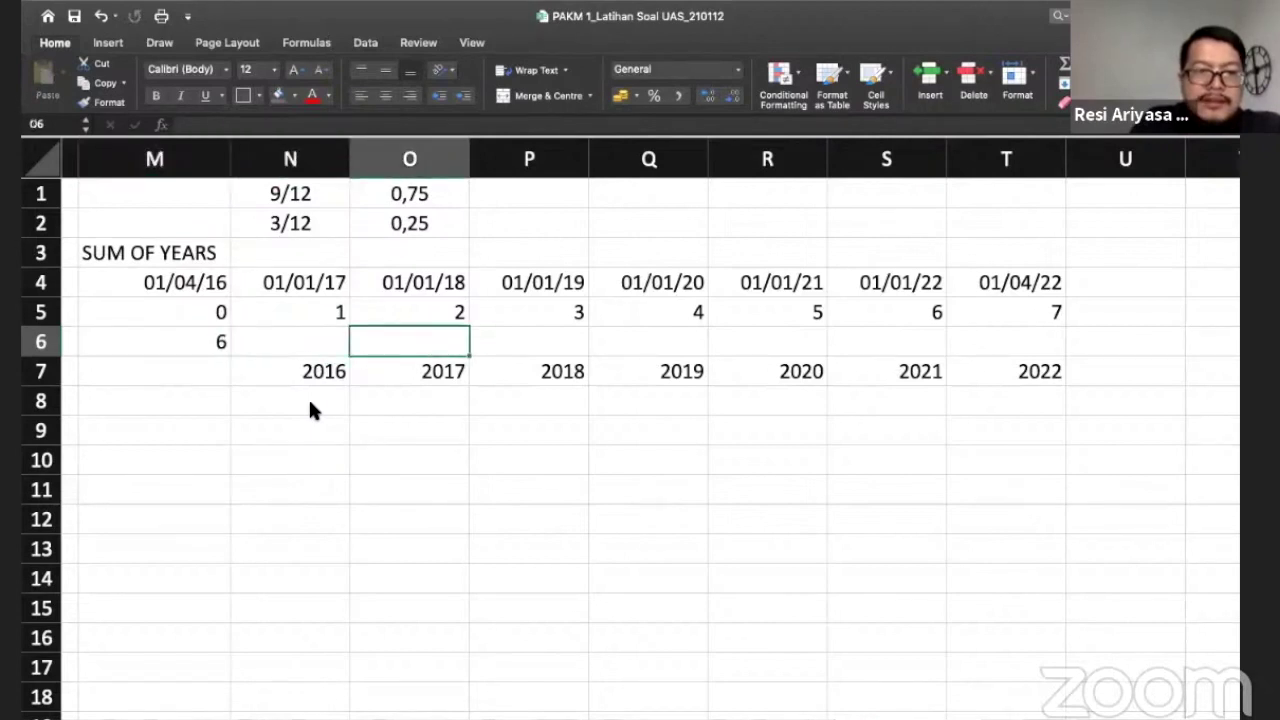
Step: Move the remaining life of 6 from M6 back to N6 below period 1
key(Left)
key(Right)
key(Left)
key(Left)
key(super+x)
key(Right)
key(super+v)
key(Right)
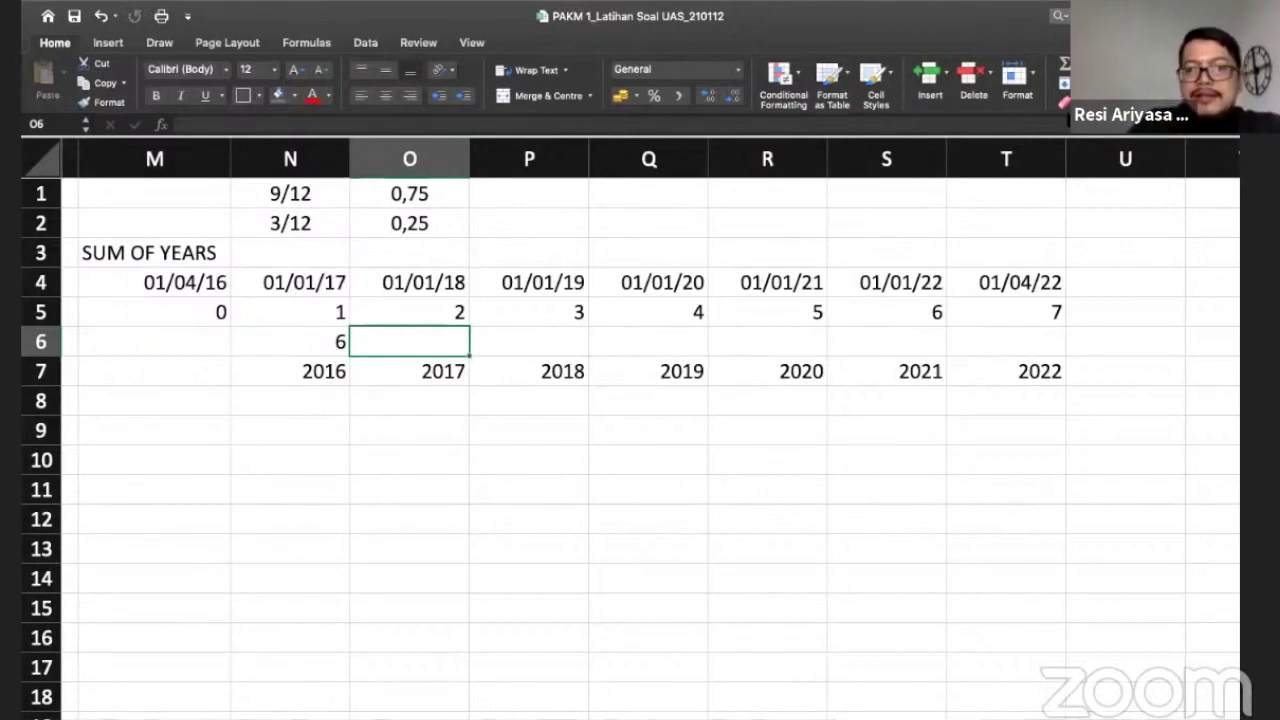
click(1052, 287)
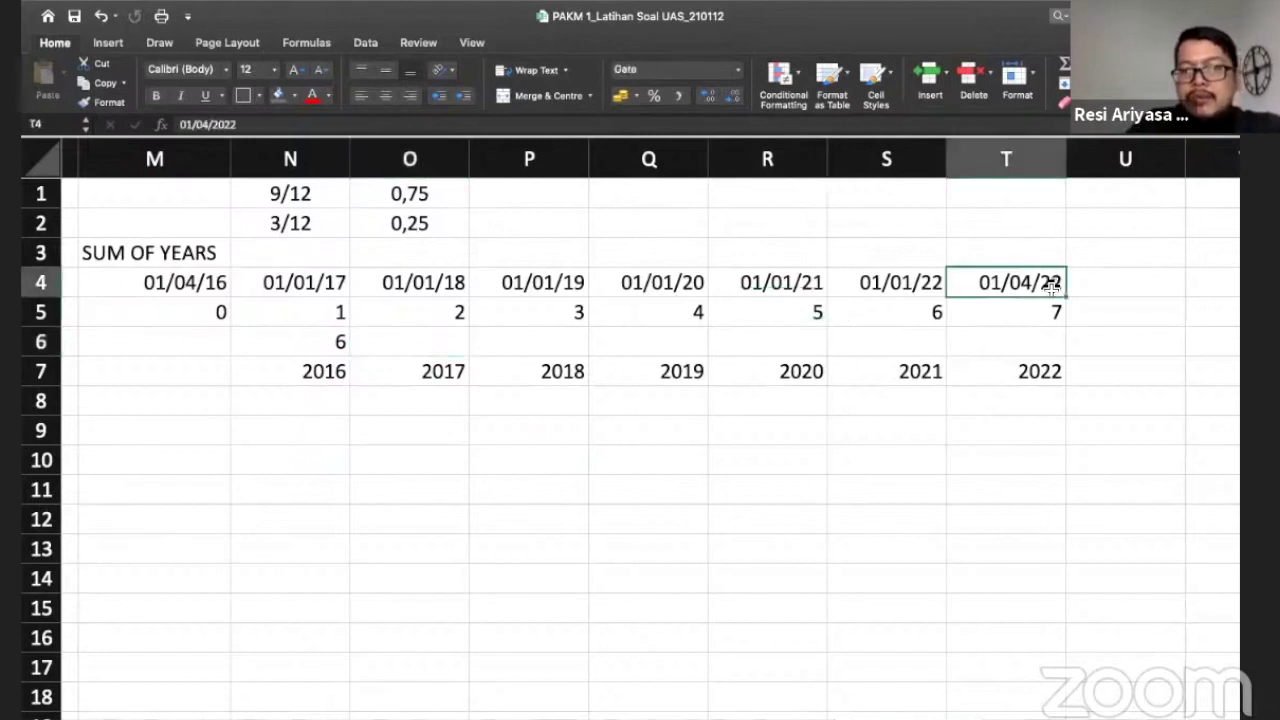
click(452, 338)
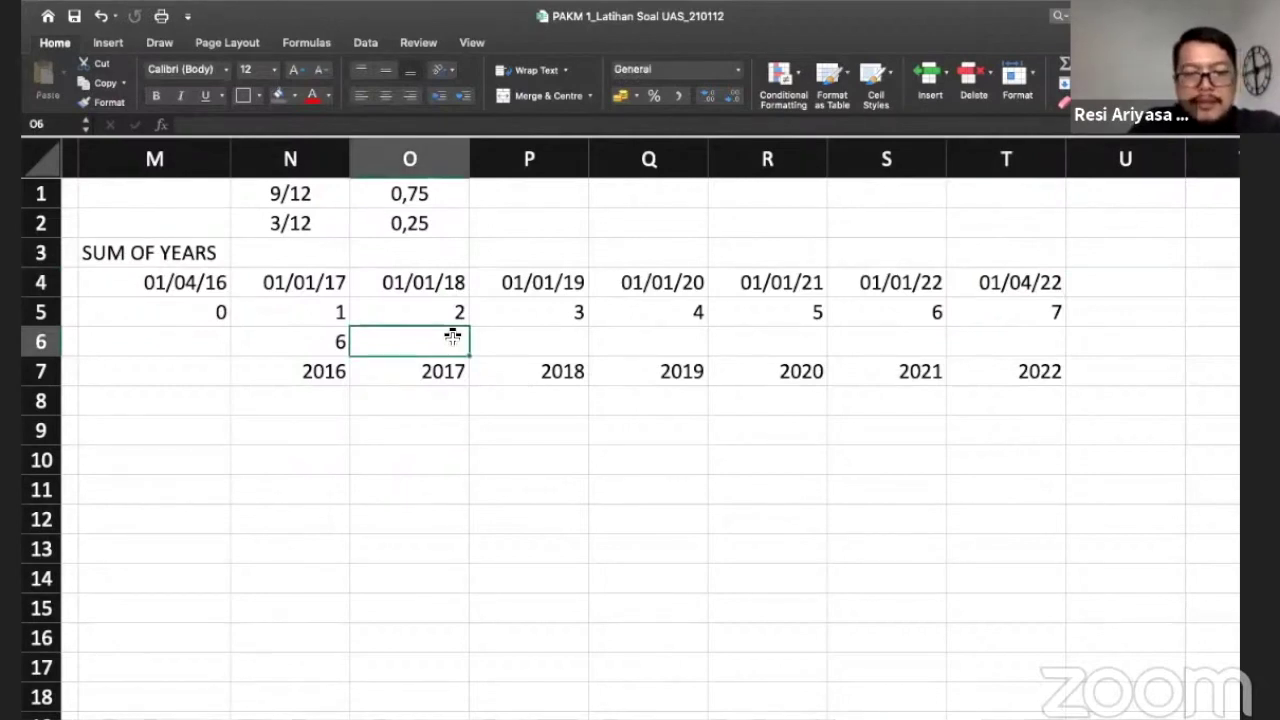
text(5)
key(BackSpace)
key(Escape)
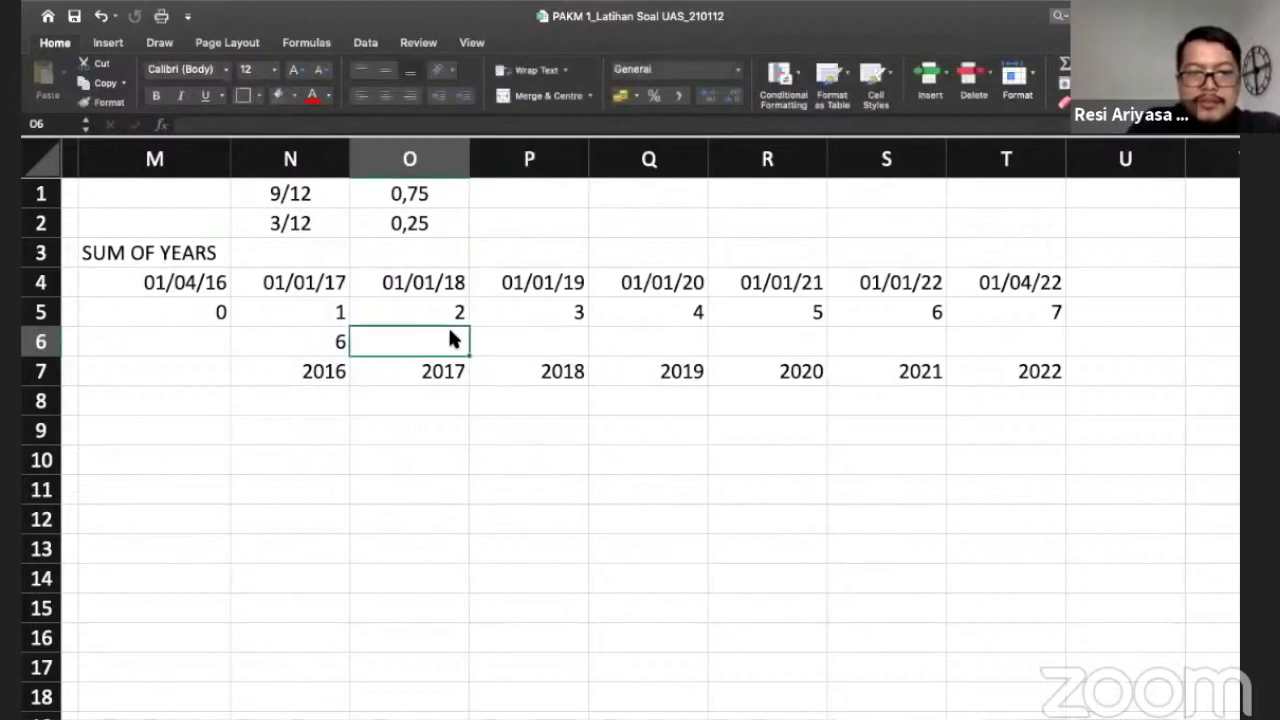
Step: Examine the span from O6 to T6 to work out the life remaining at period 2
key(Right)
key(Right)
key(Right)
key(Right)
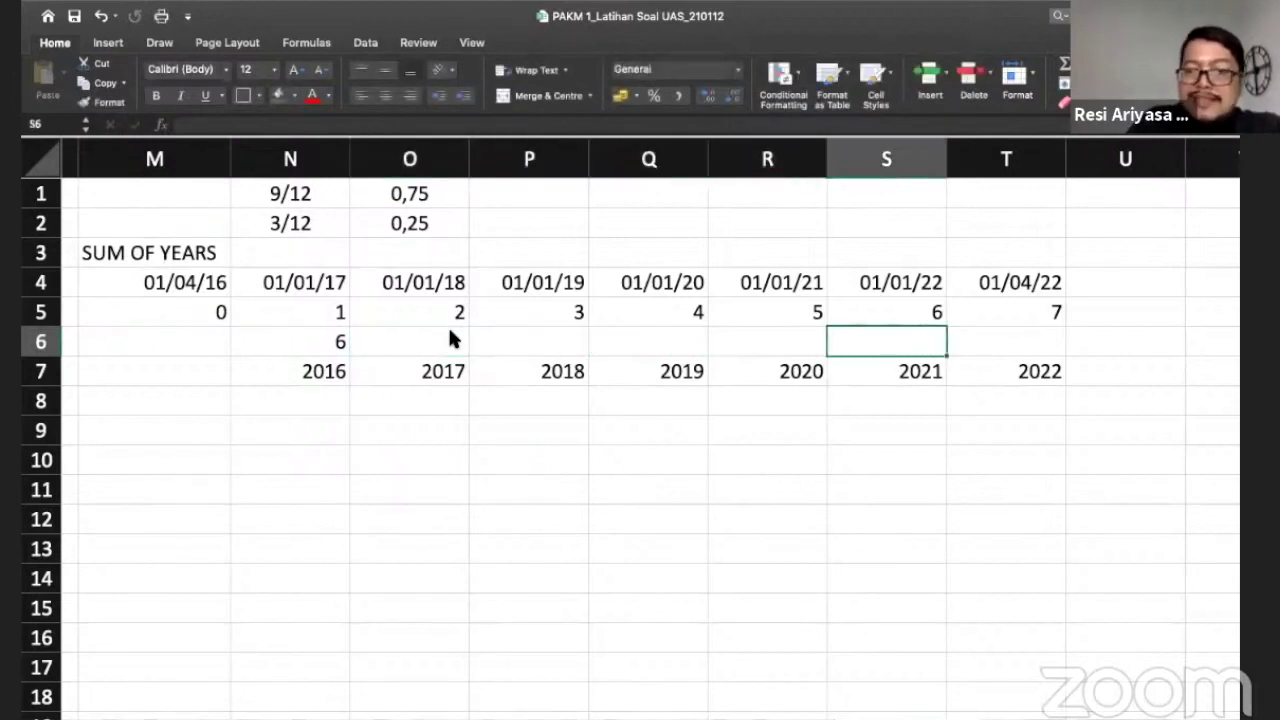
key(Right)
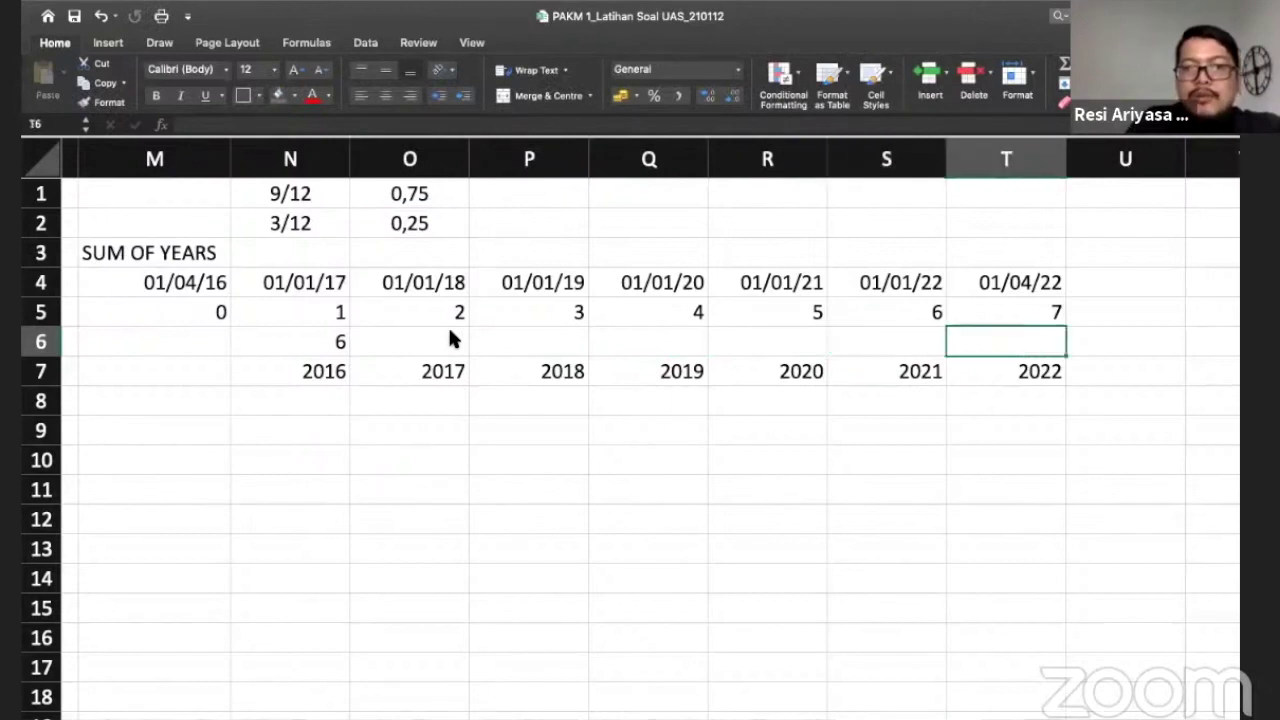
key(Left)
key(Left)
key(Left)
key(Left)
key(Left)
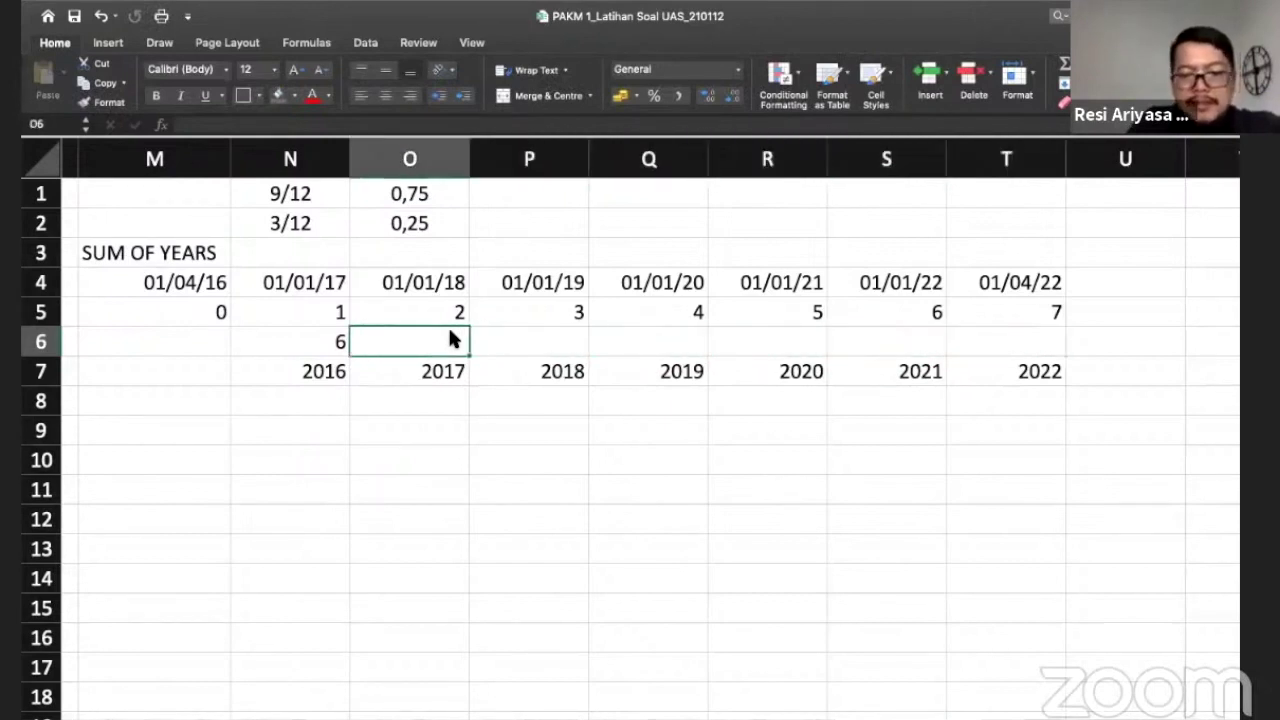
Step: Enter the remaining life for 2017 in O6, below period 2, as =5+O2
text(5)
key(BackSpace)
text(=)
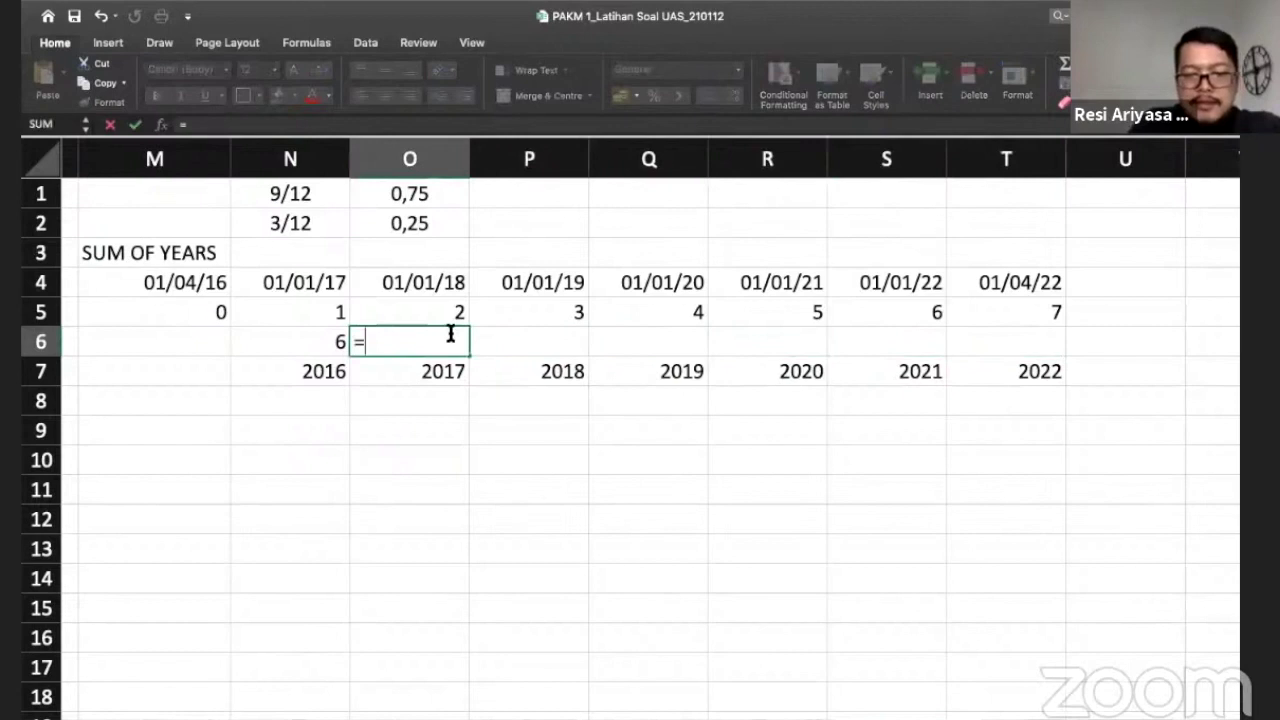
text(5+)
click(382, 216)
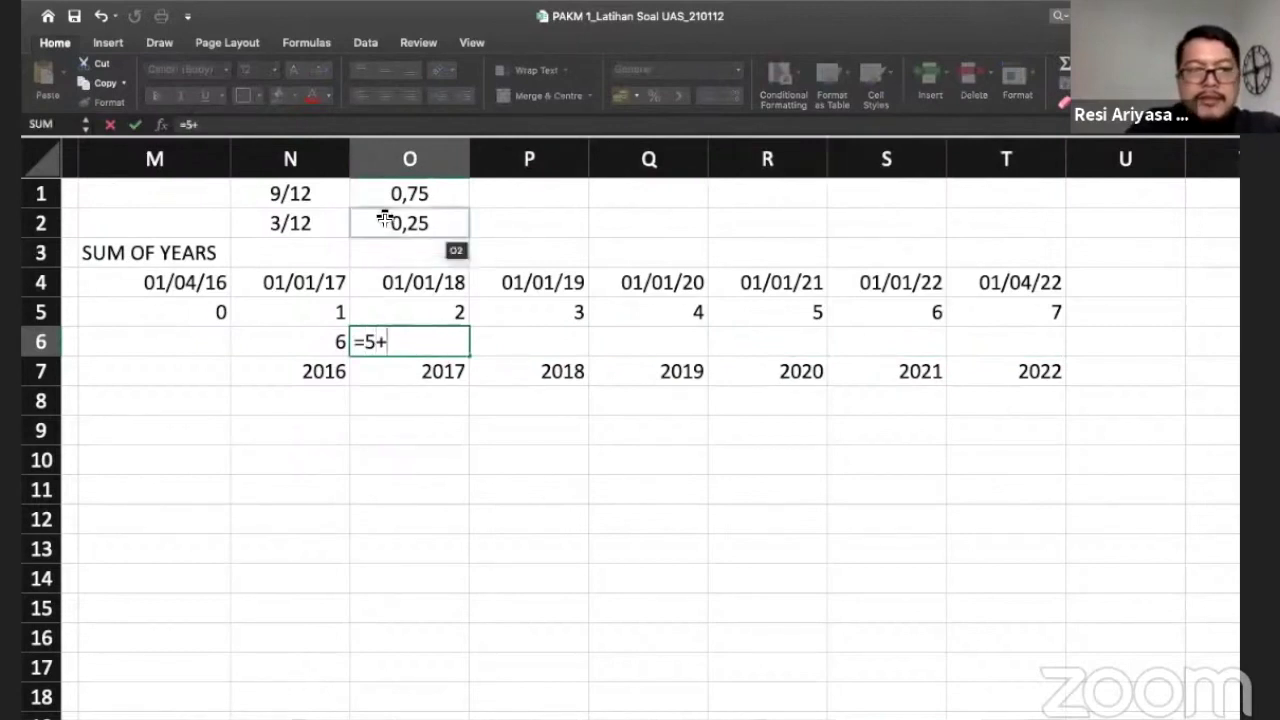
key(Return)
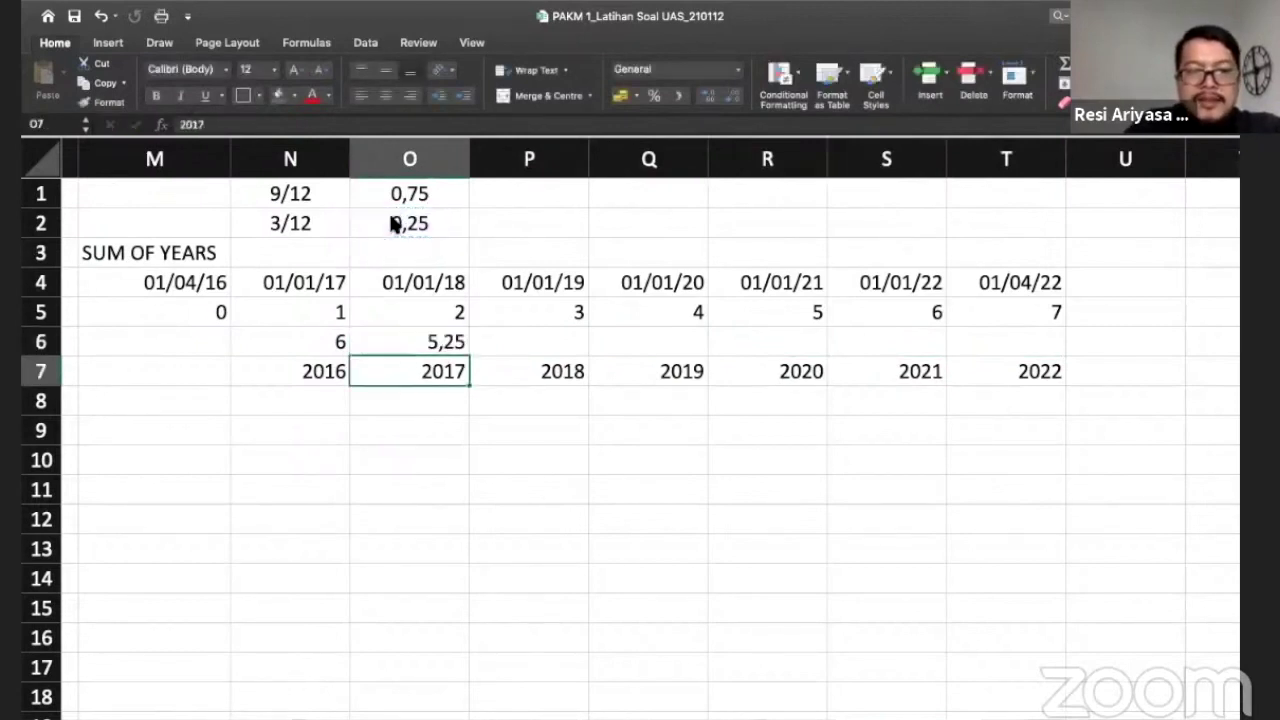
Step: Enter the remaining life for 2018 in P6, below period 3, as =4+O2
key(Up)
key(Right)
text(4)
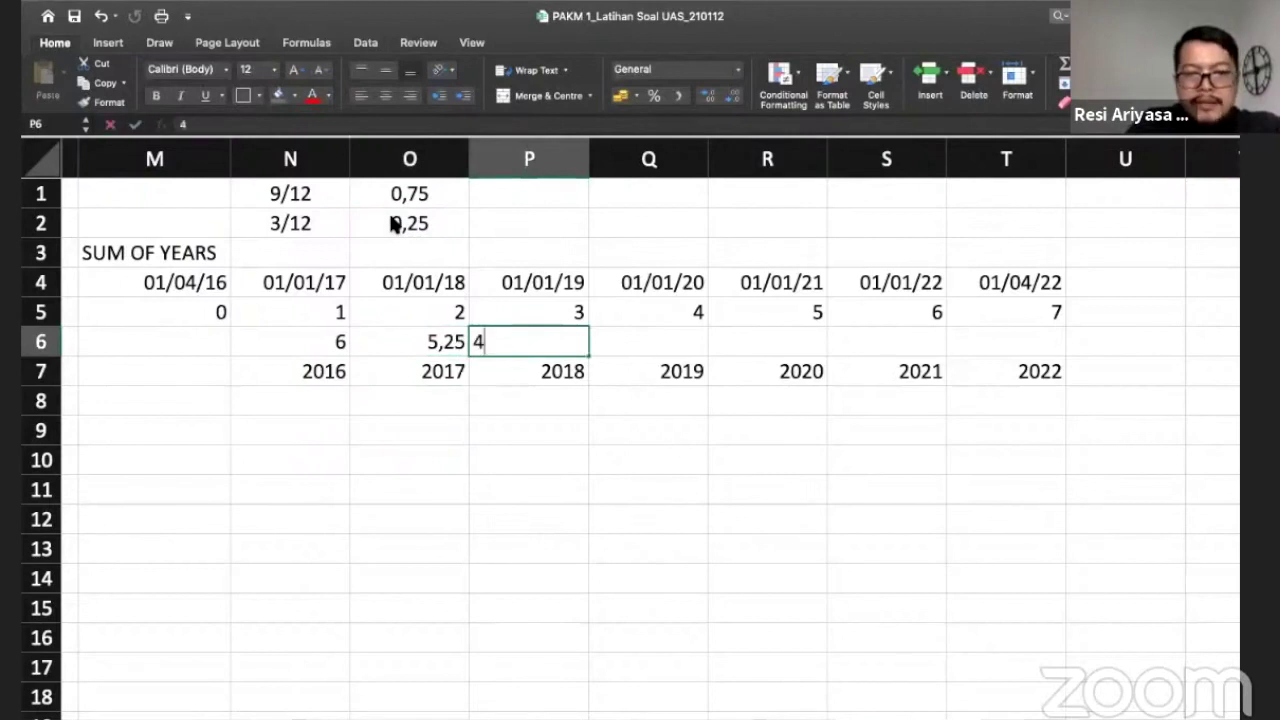
key(BackSpace)
text(=)
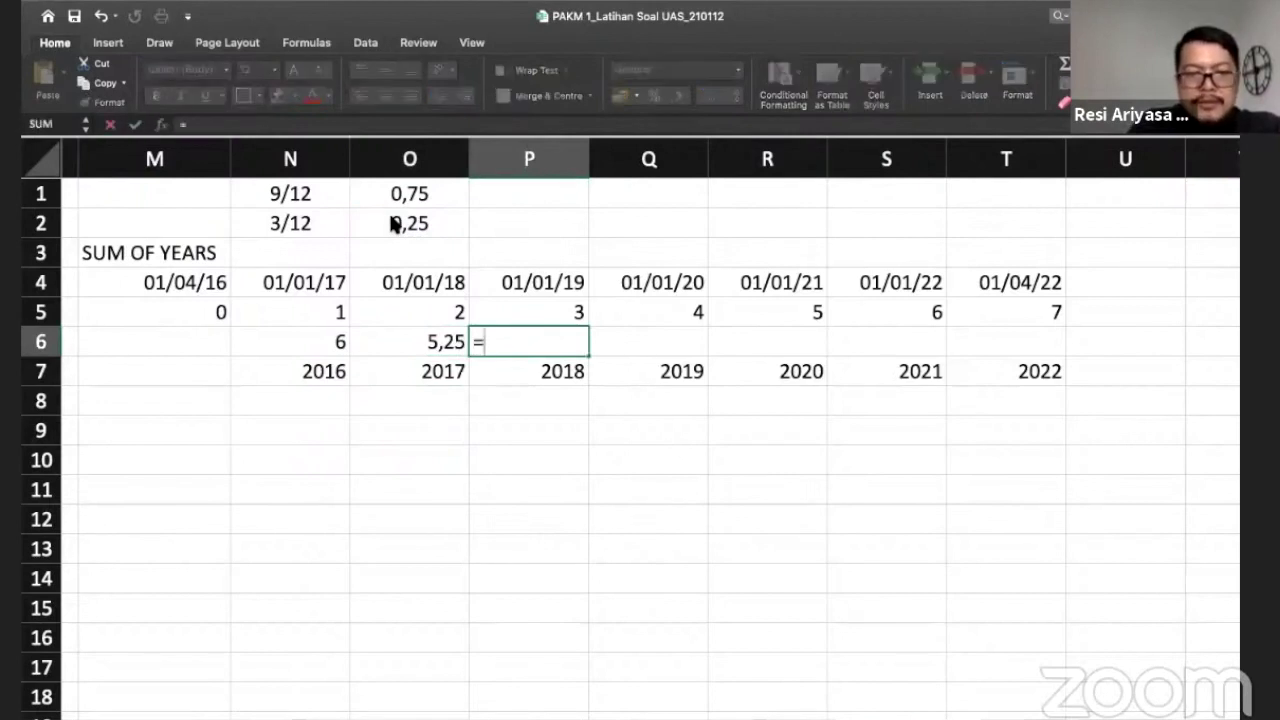
text(4+)
click(397, 225)
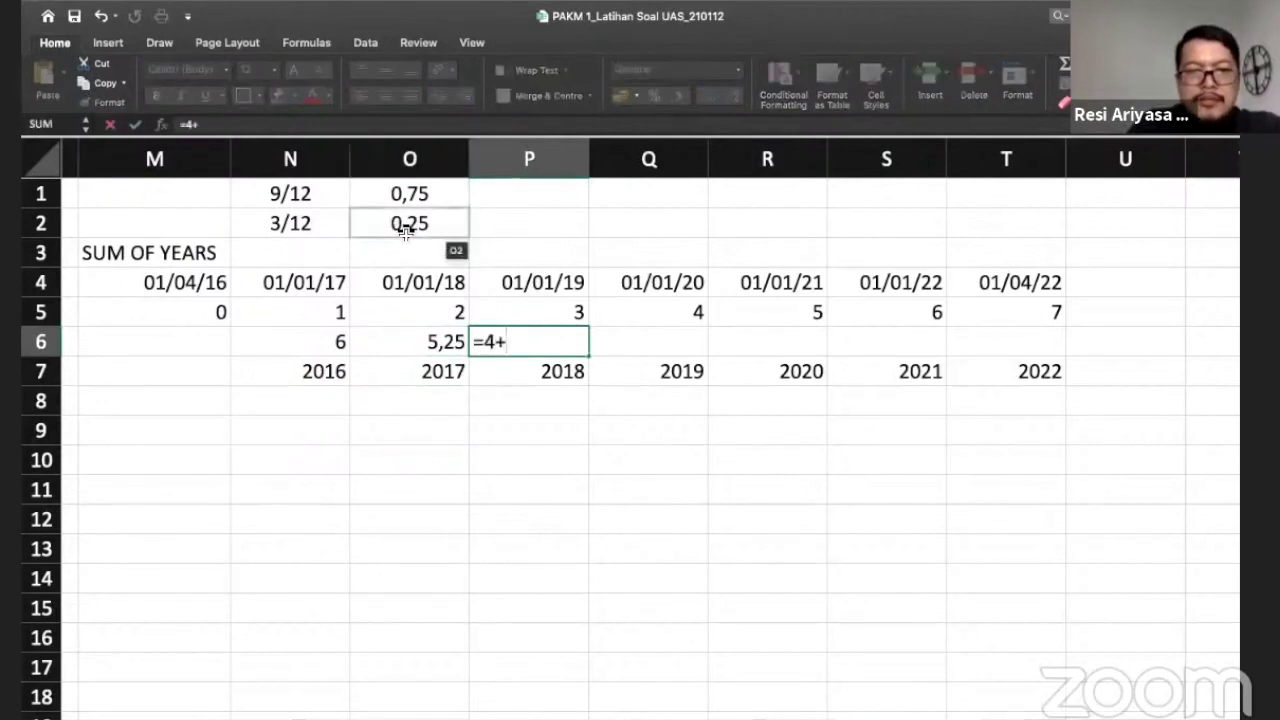
key(Return)
Step: Try entering the remaining life for 2019 in Q6 as =3+O2, and undo the entry
key(Up)
key(Right)
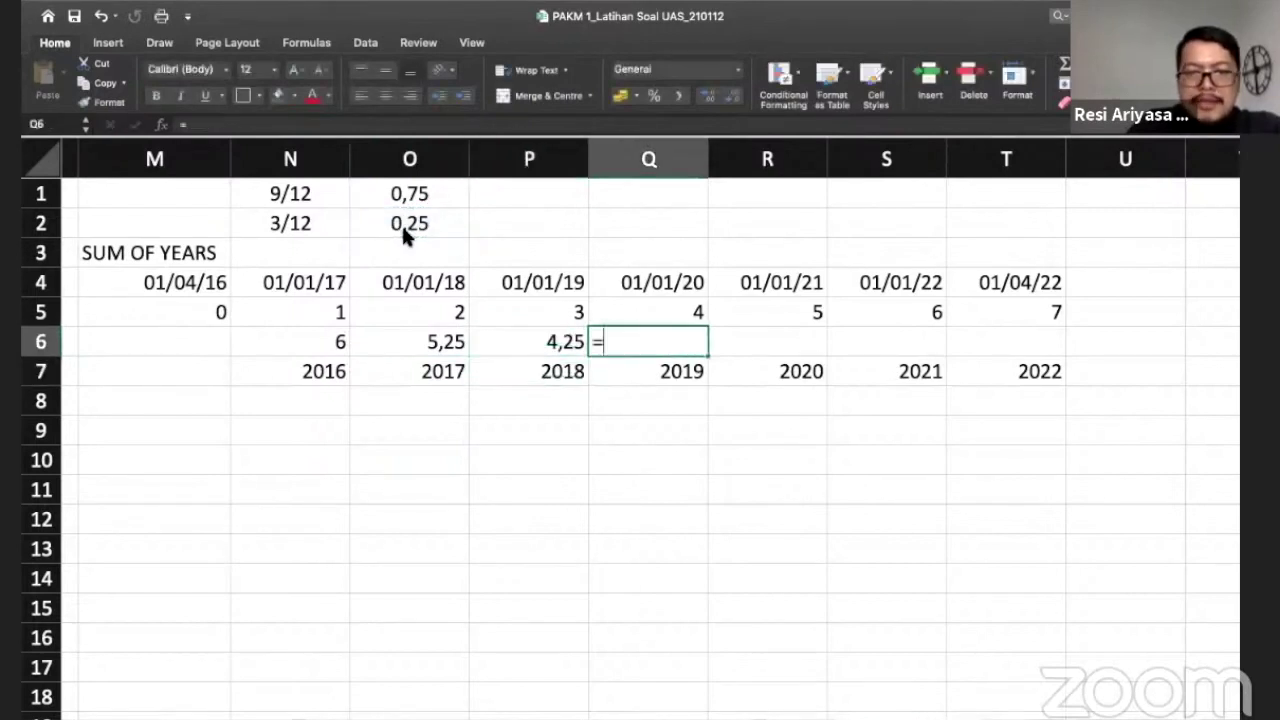
text(=3+)
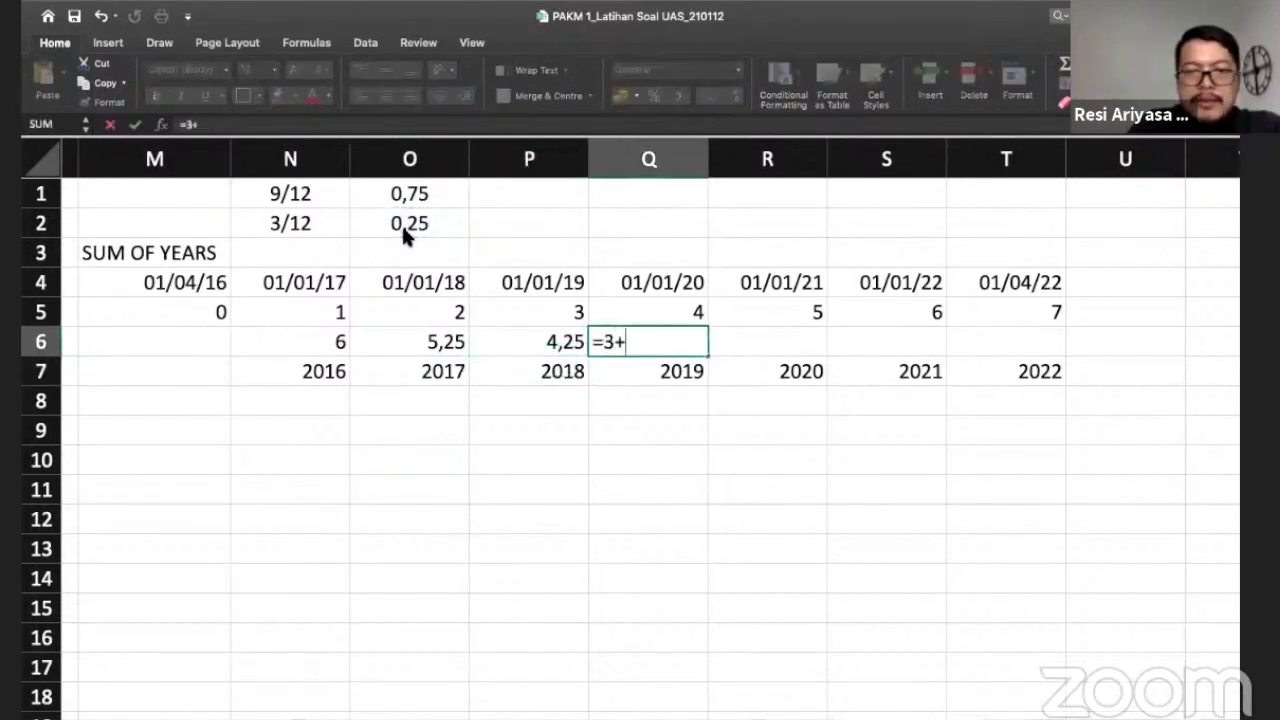
click(401, 223)
key(Return)
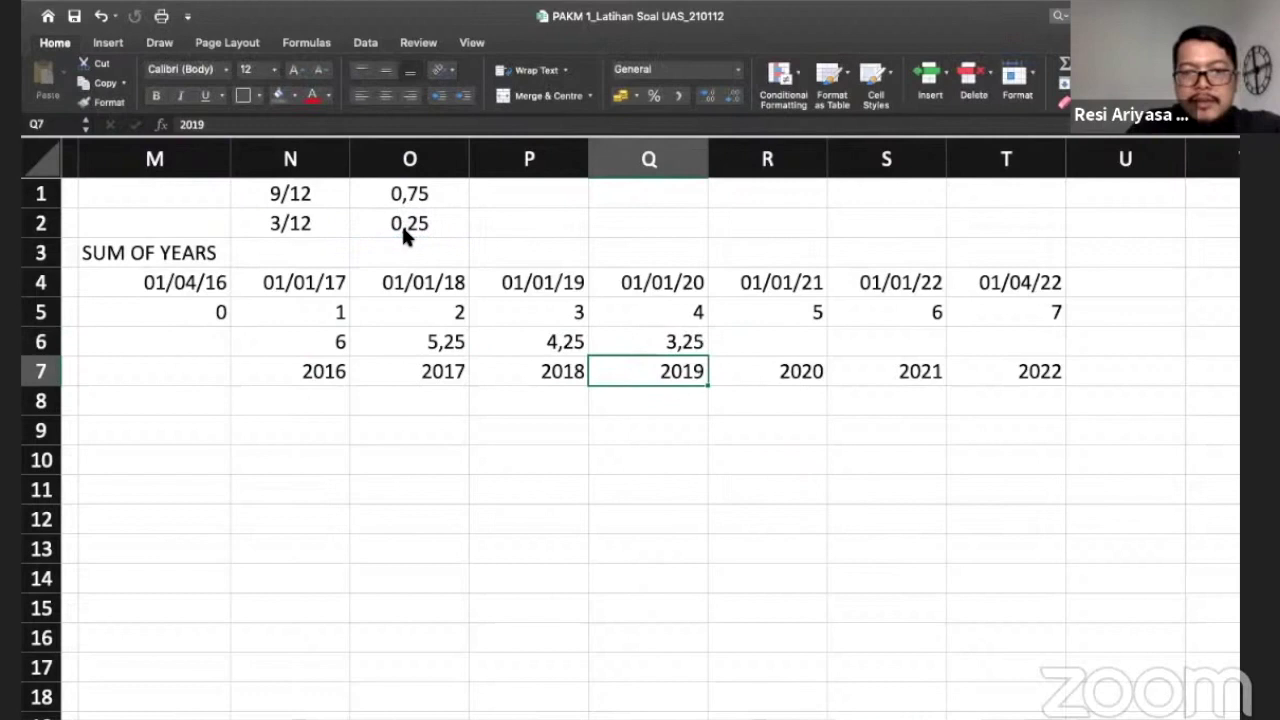
key(Up)
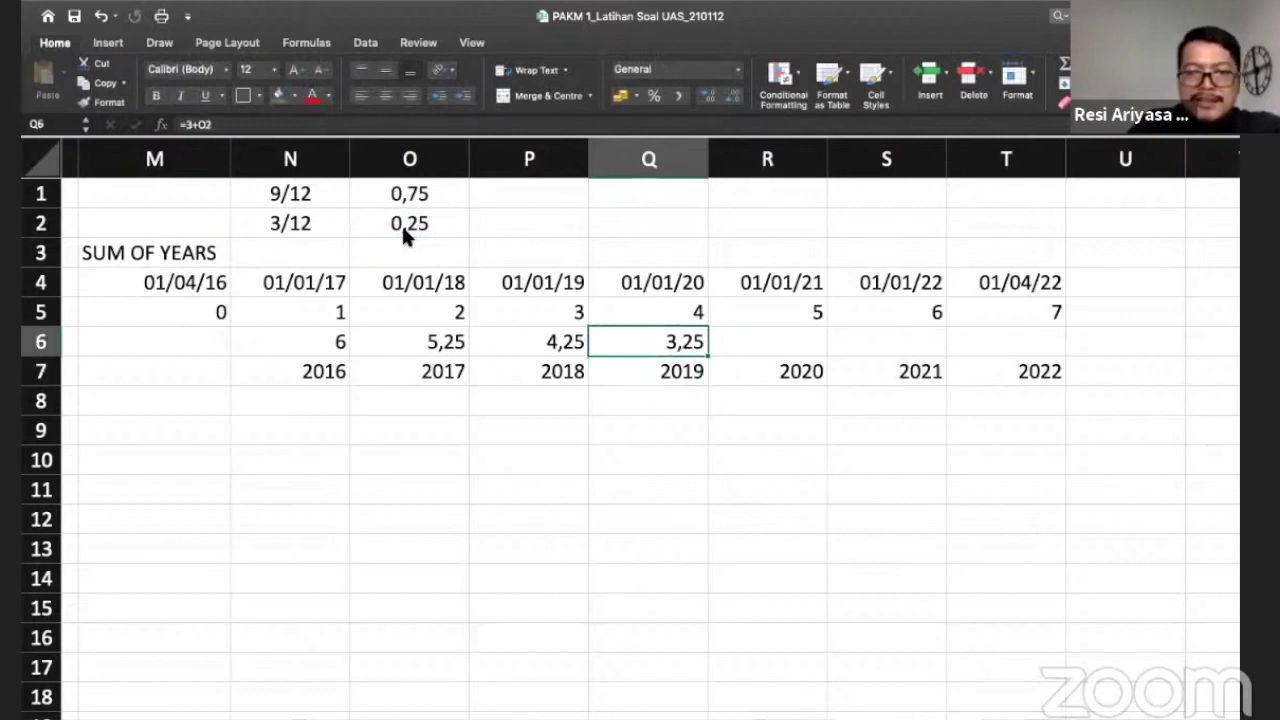
key(super+z)
Step: Highlight the 2018 column of the timeline, P4:P7, with an orange fill
mouse_move(541, 263)
mouse_down()
mouse_move(541, 318)
mouse_move(543, 285)
mouse_up()
click(543, 285)
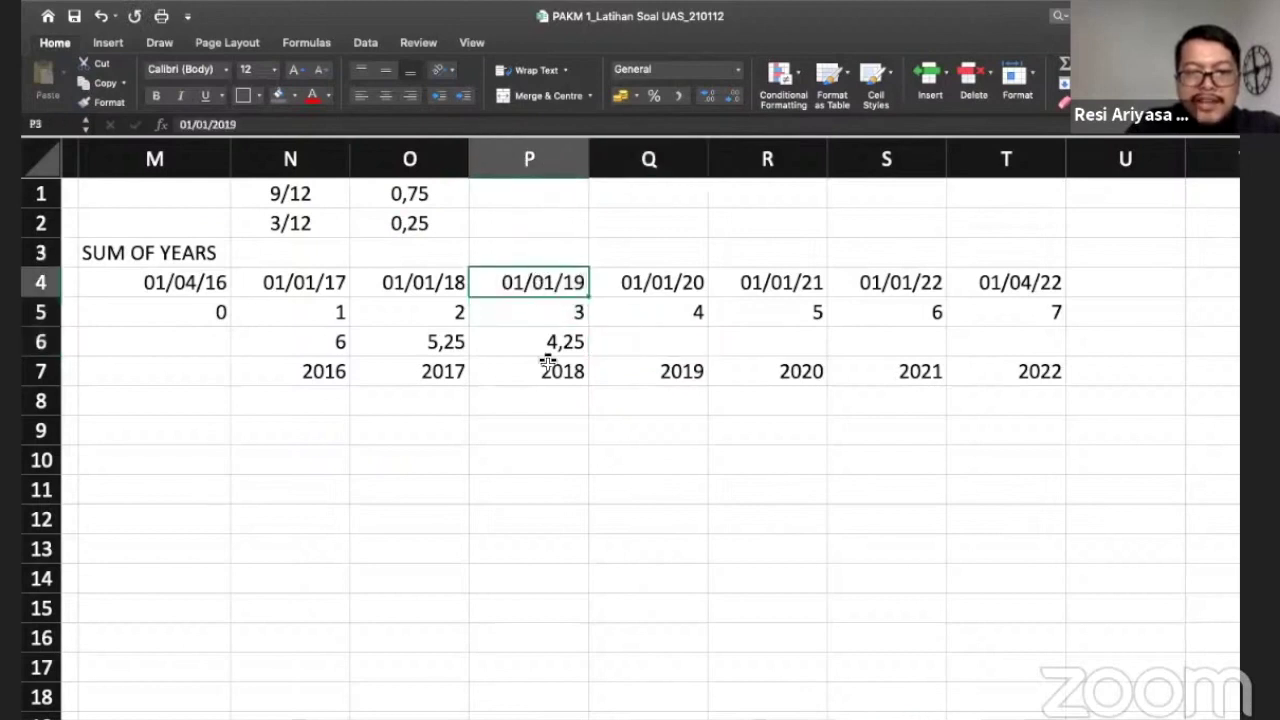
shift+click(548, 362)
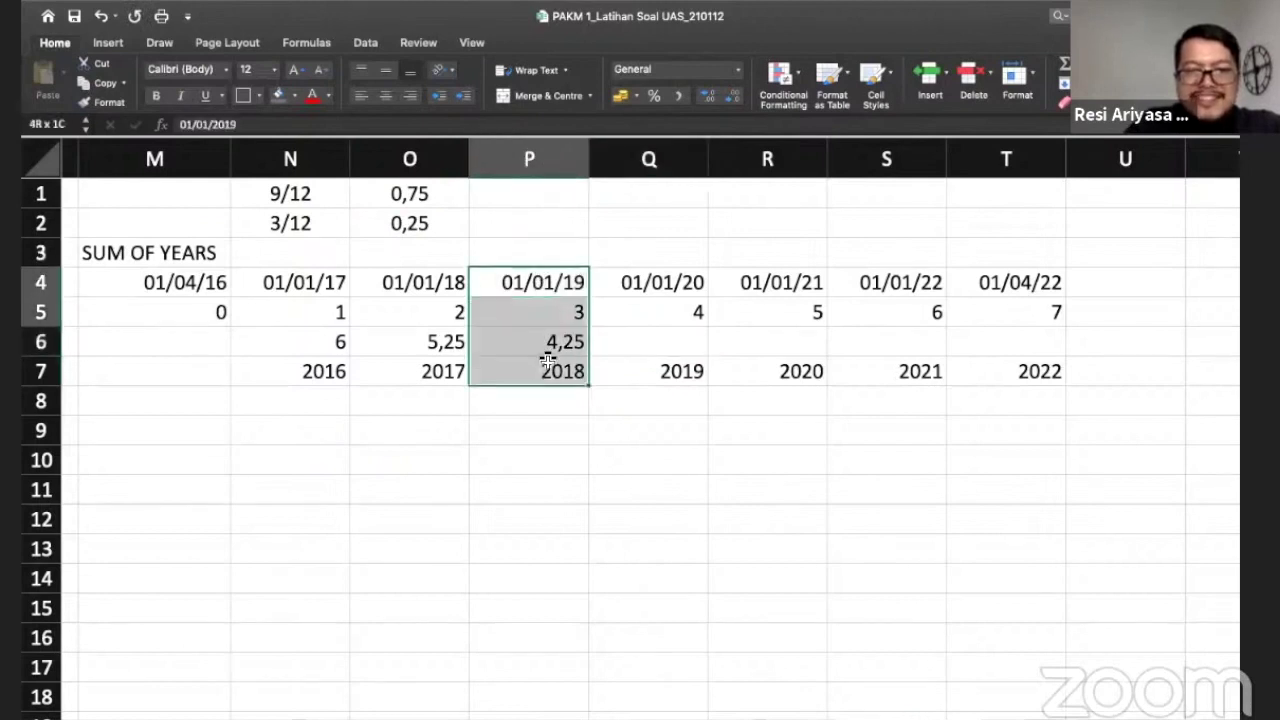
click(294, 96)
click(316, 285)
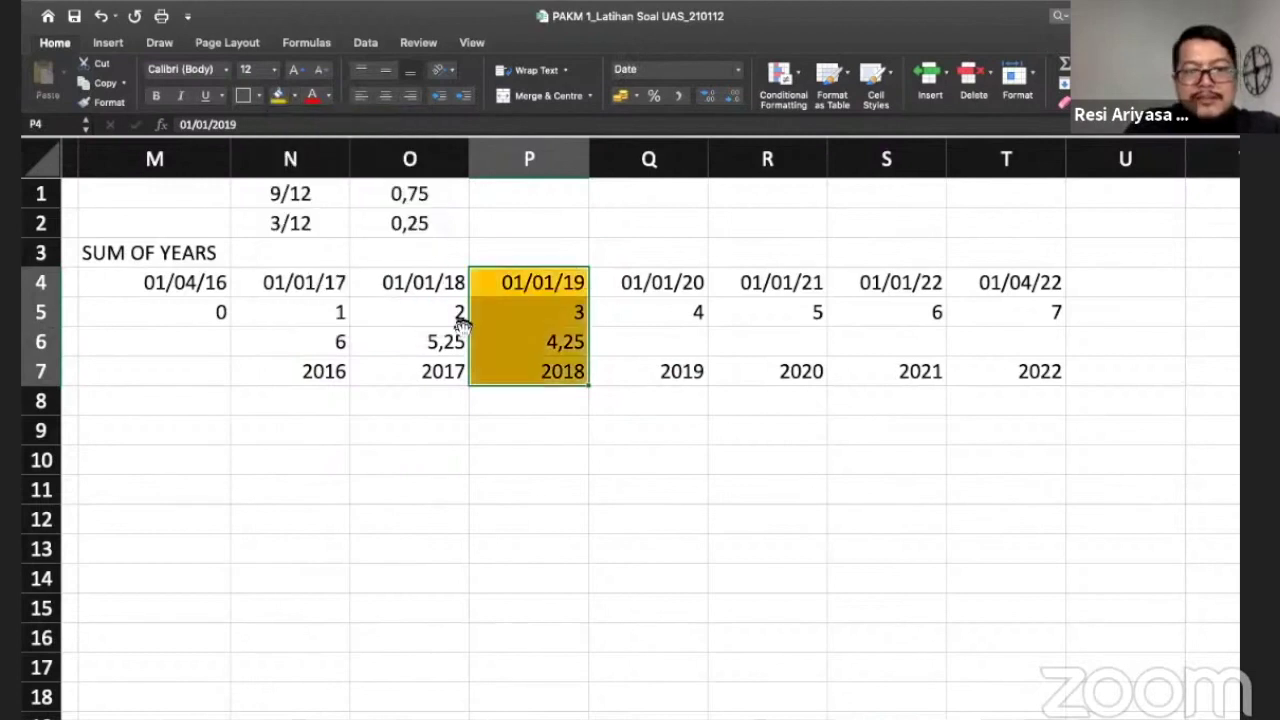
click(563, 400)
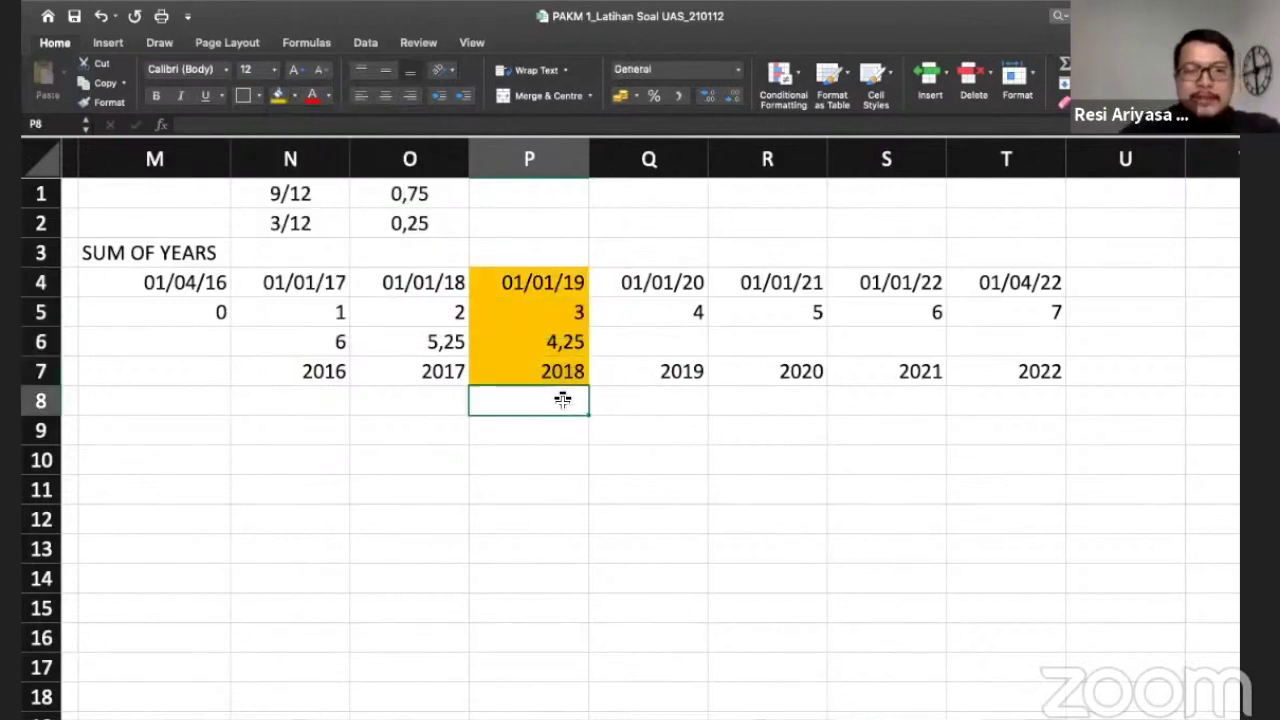
Step: Start a depreciation table below the timeline with the header DATE in M9
key(Left)
key(Left)
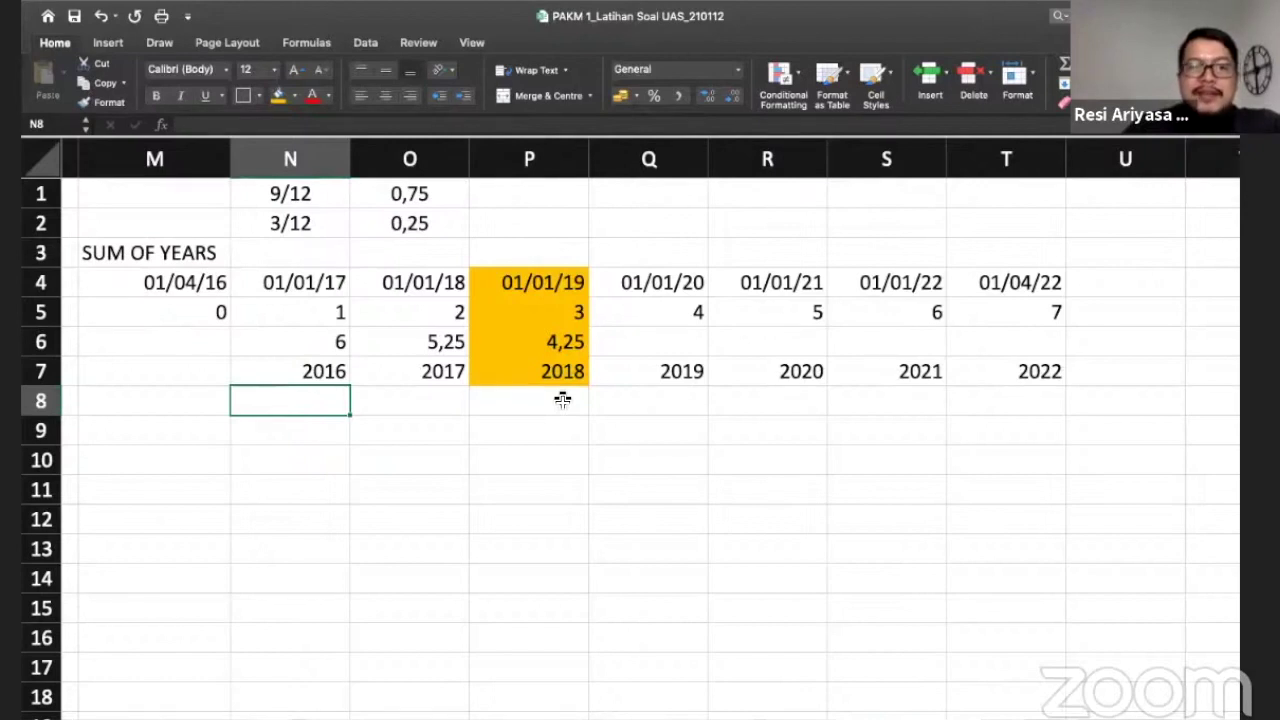
key(Down)
key(Down)
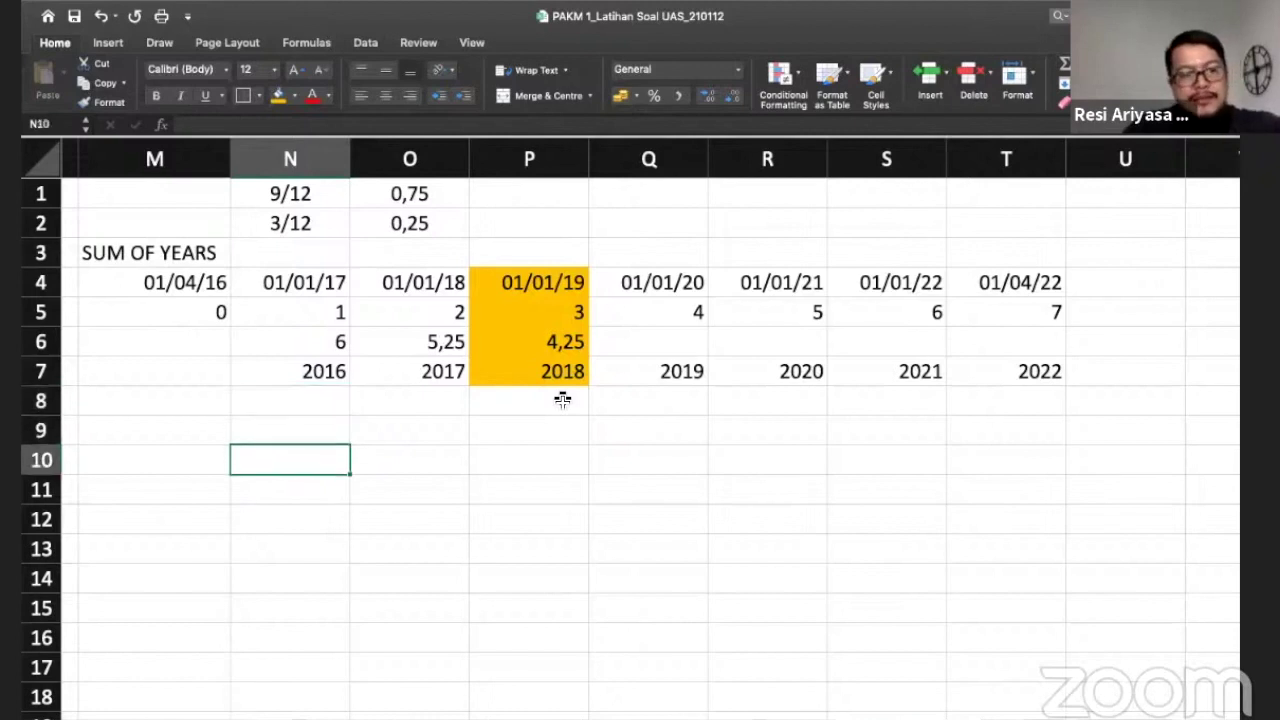
key(Up)
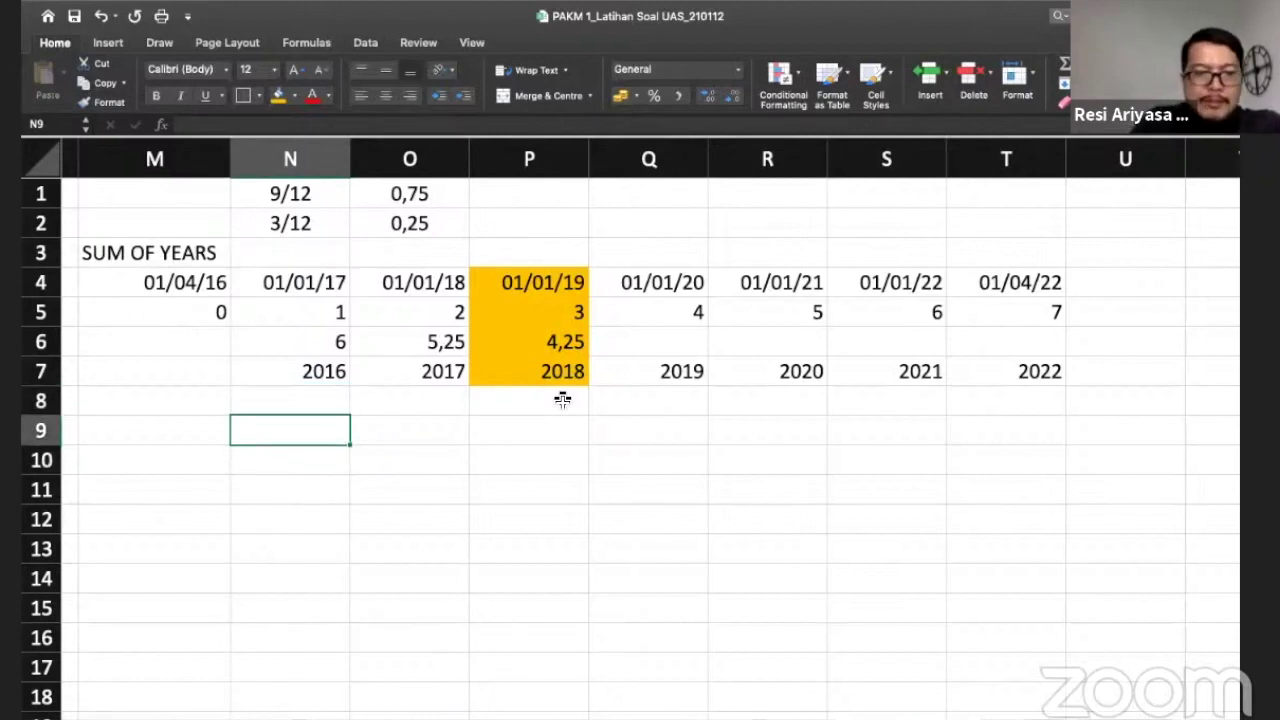
key(Left)
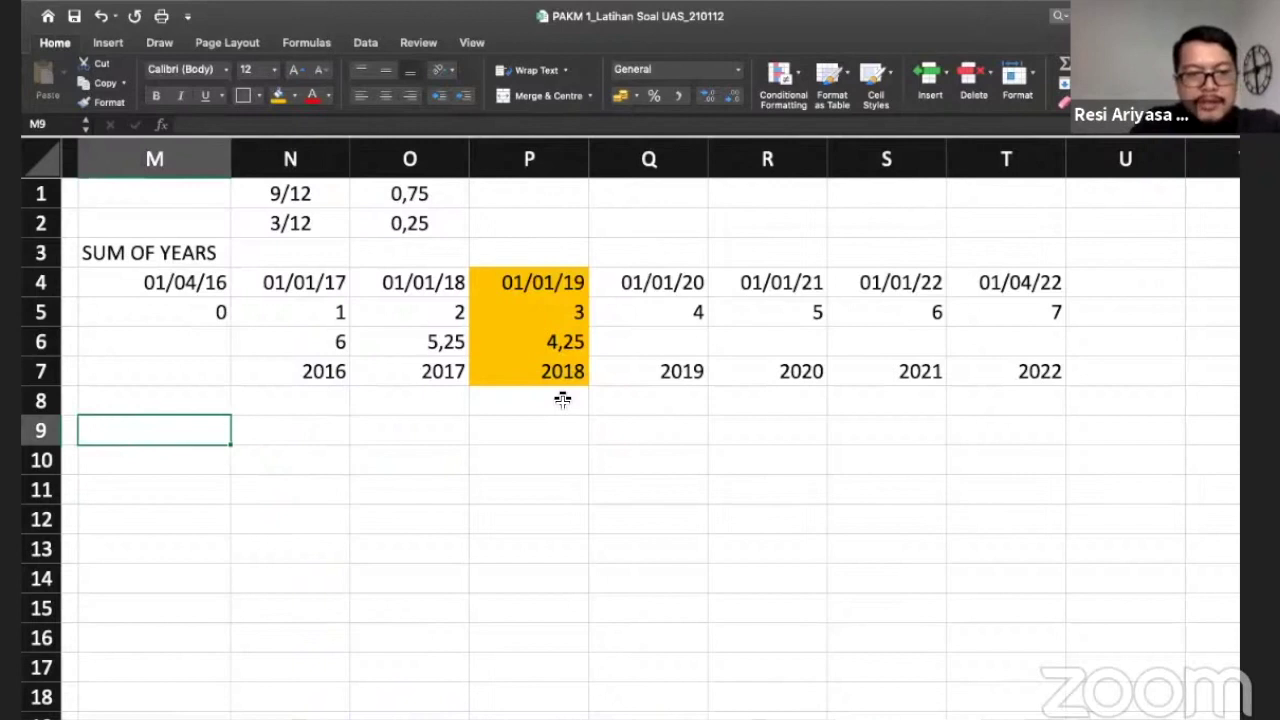
text(YEARS)
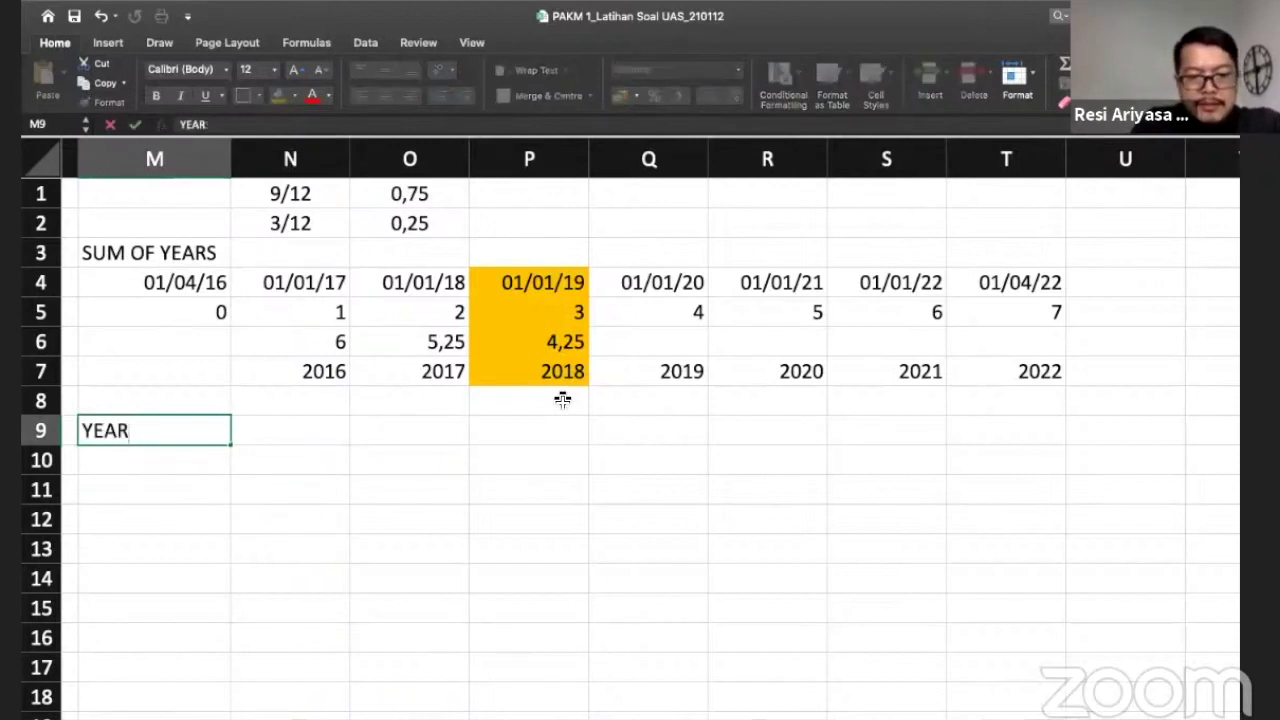
key(Return)
key(Up)
text(DATE)
key(Tab)
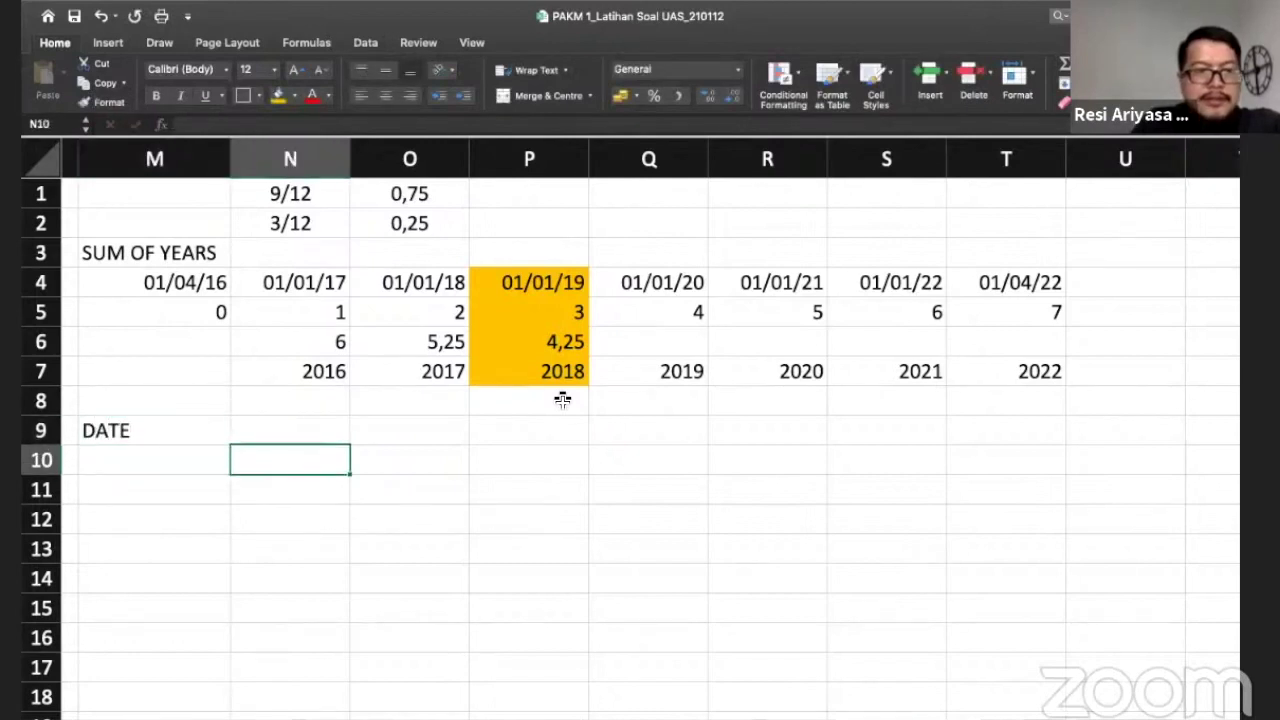
Step: List the dates 01/04/16, 01/01/17, 01/01/18 and 01/01/19 in M10:M13 under the DATE header
key(Return)
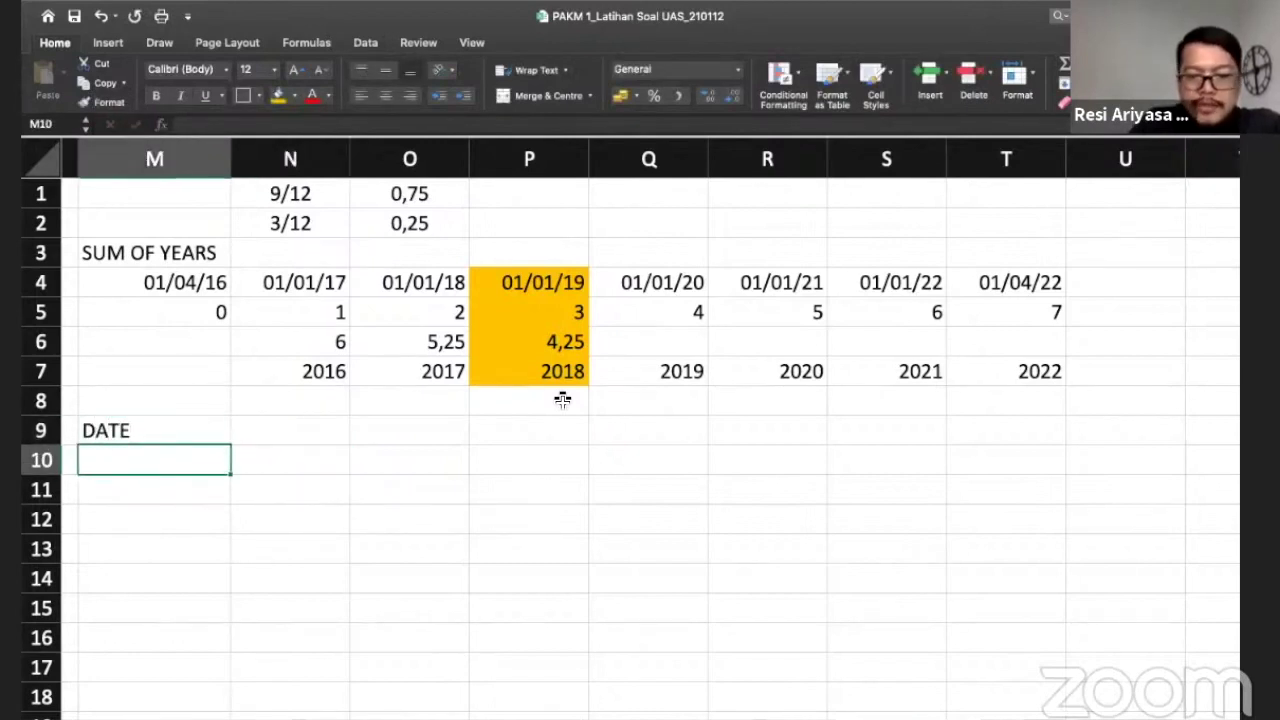
text(1/04/1)
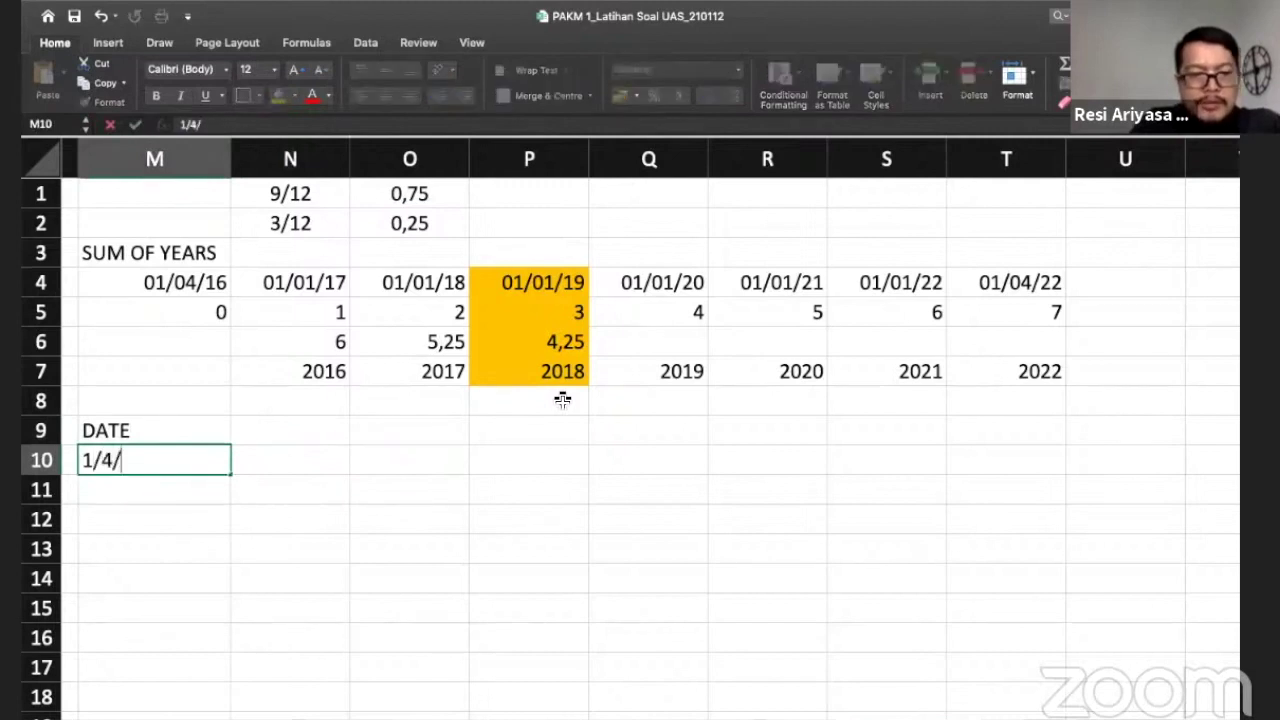
text(6)
key(Return)
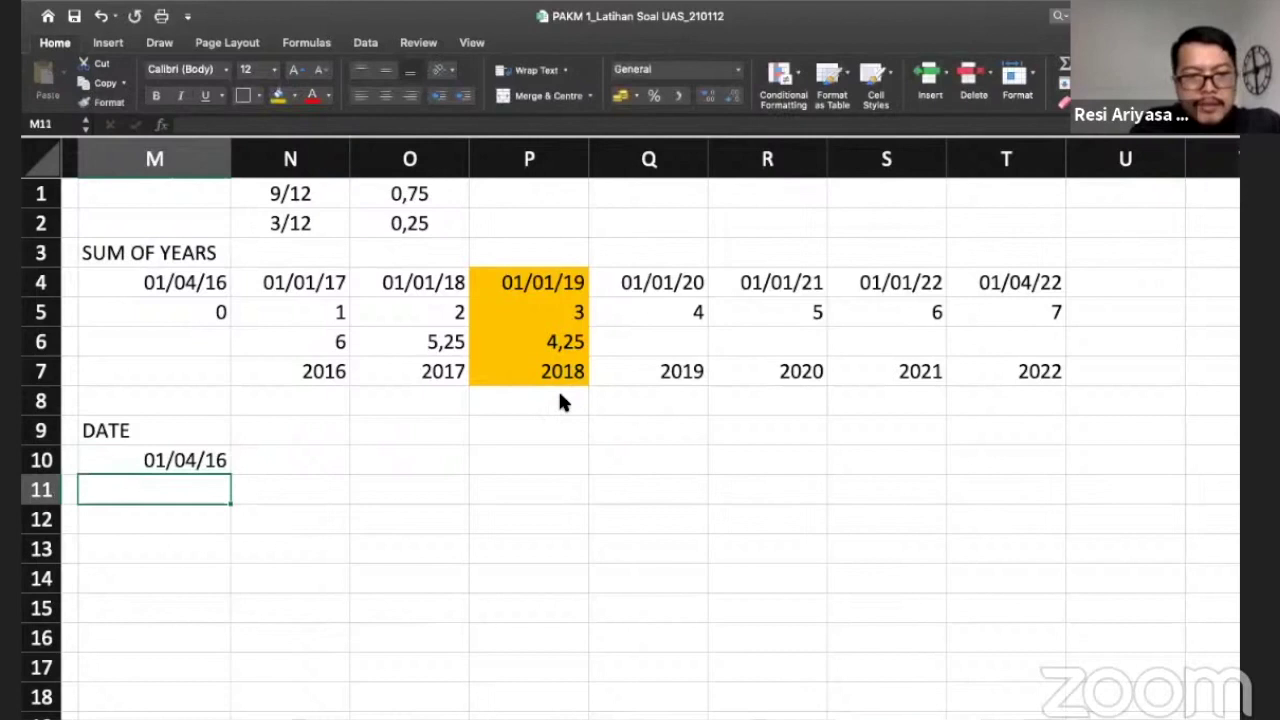
text(3)
key(BackSpace)
text(1/1/17)
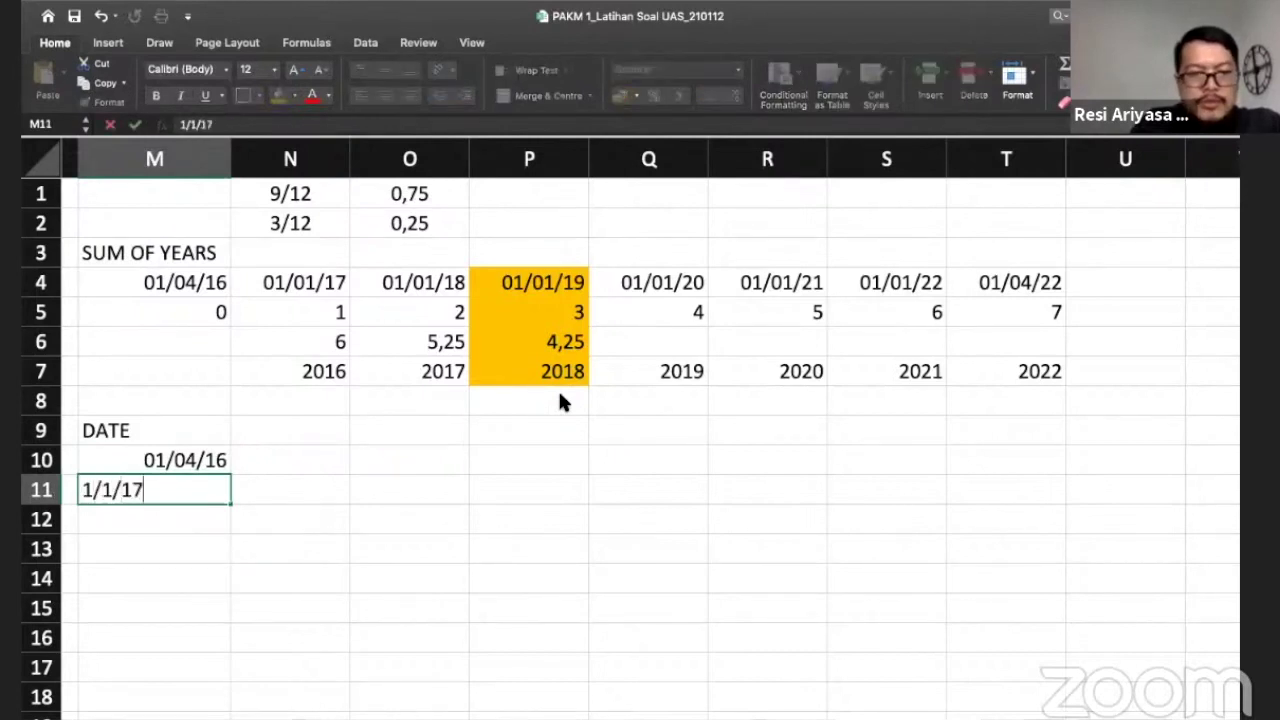
key(Return)
text(1)
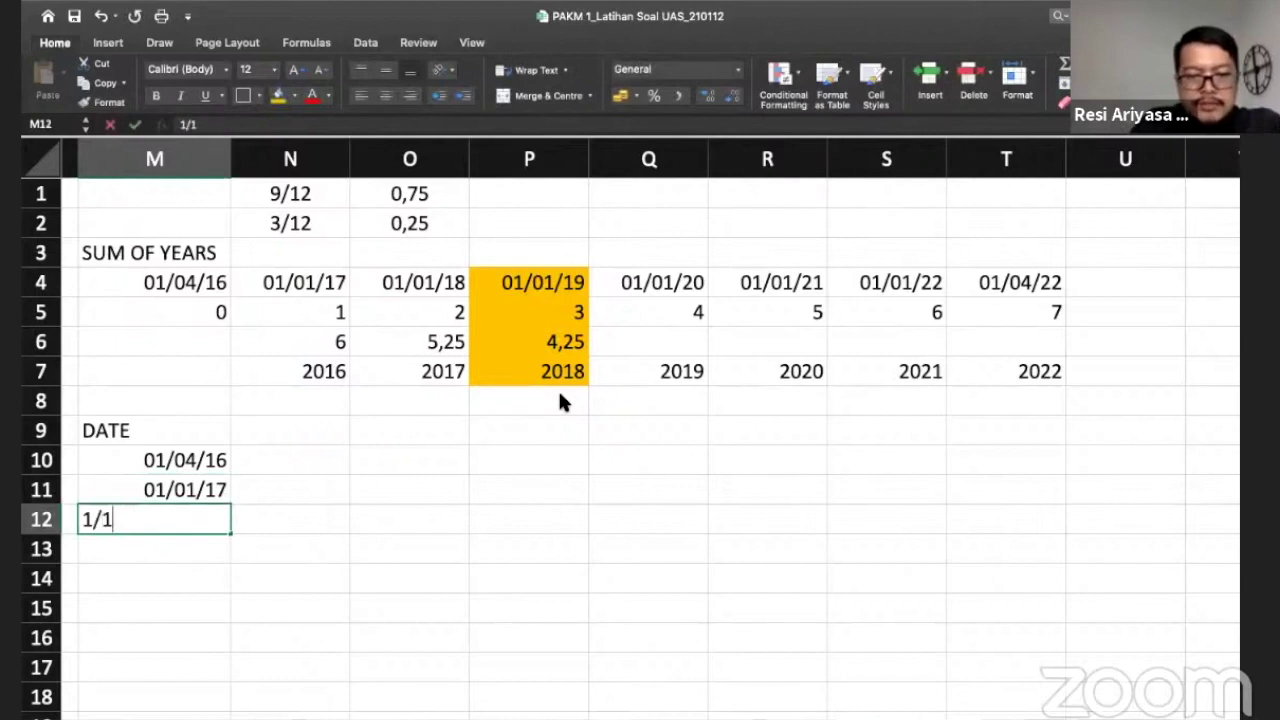
text(/01/18)
key(Return)
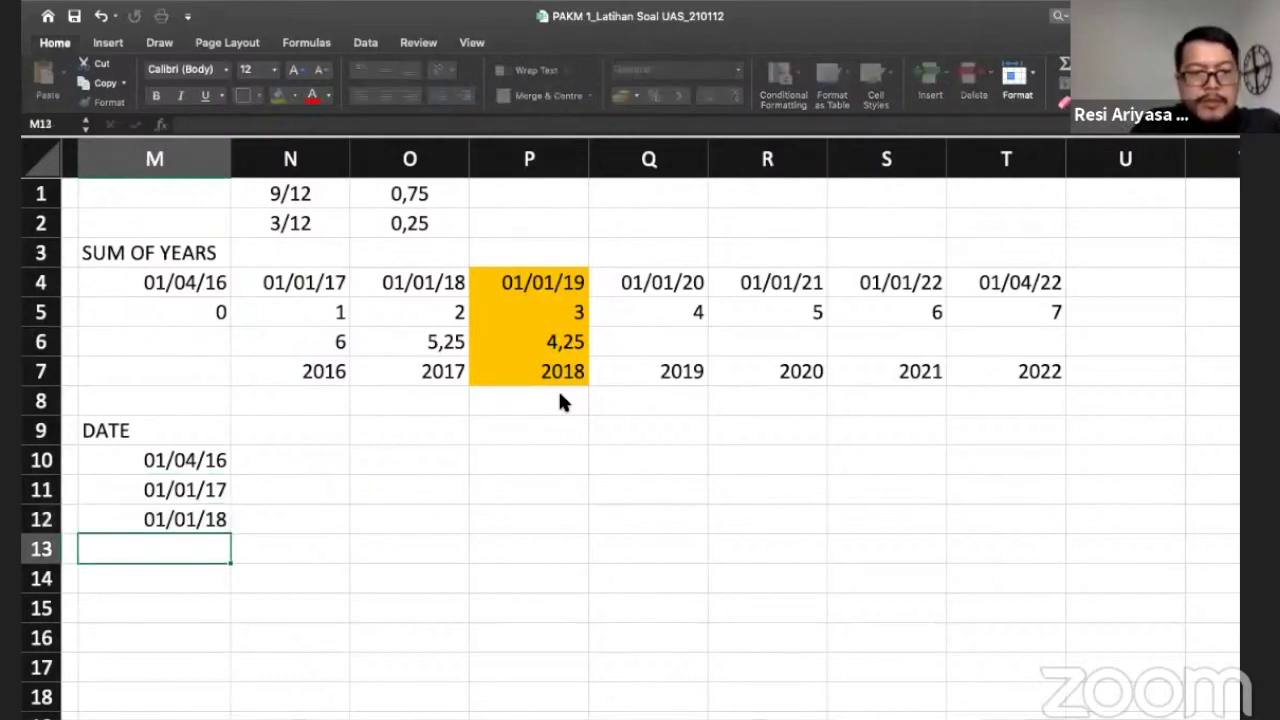
text(1/01/19)
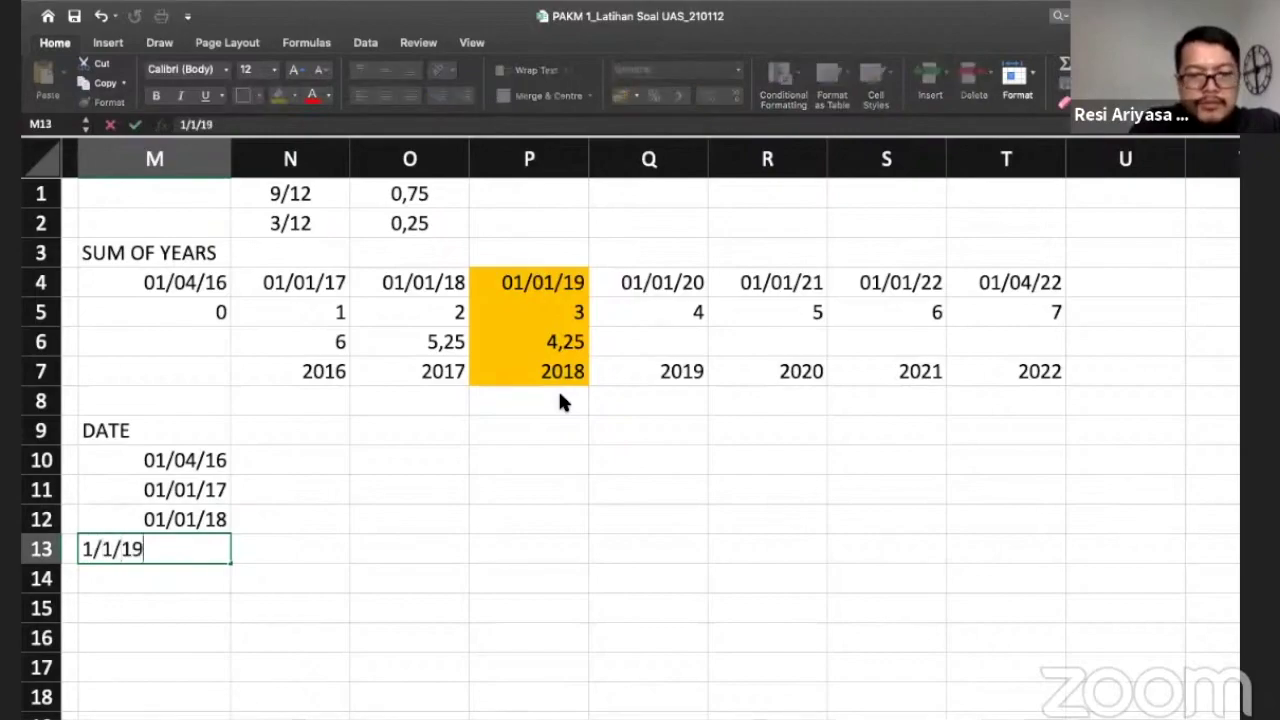
key(Return)
Step: Add the header DEPRECIABLE BASE in N9 beside DATE and fit column N to its text
key(Up)
key(Up)
key(Up)
key(Up)
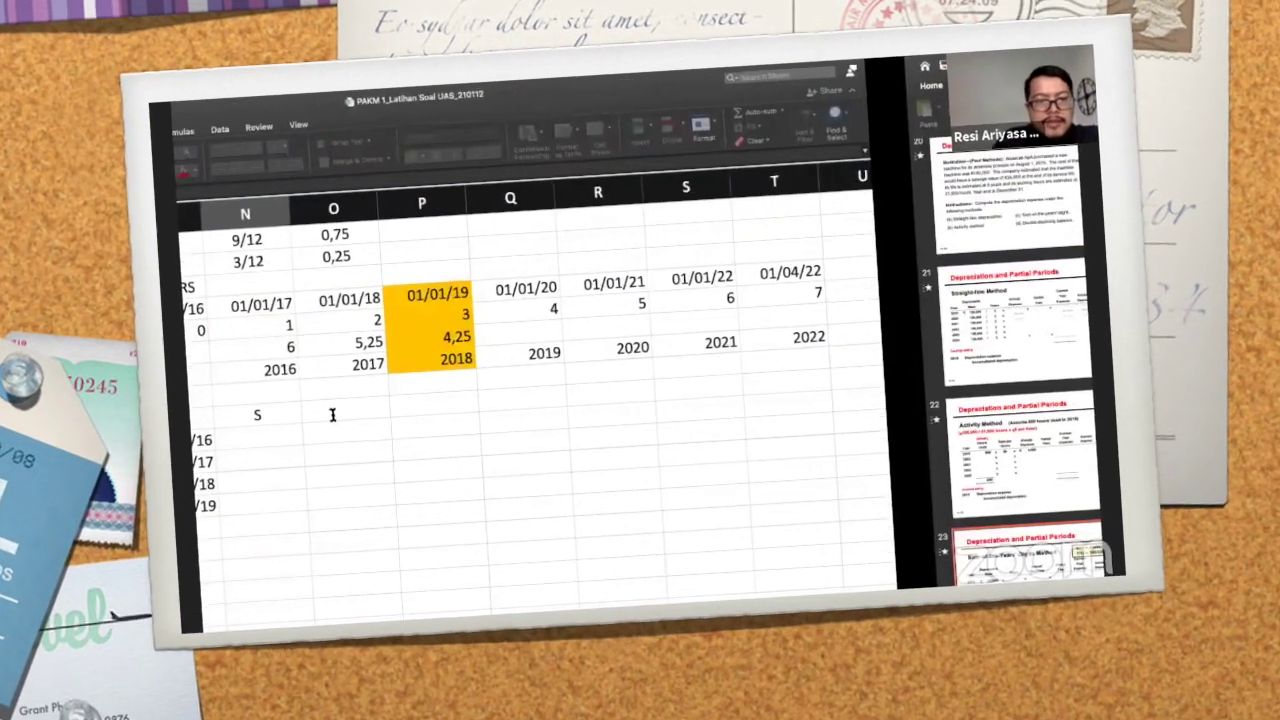
click(203, 408)
text(DE)
key(BackSpace)
text(EPREC)
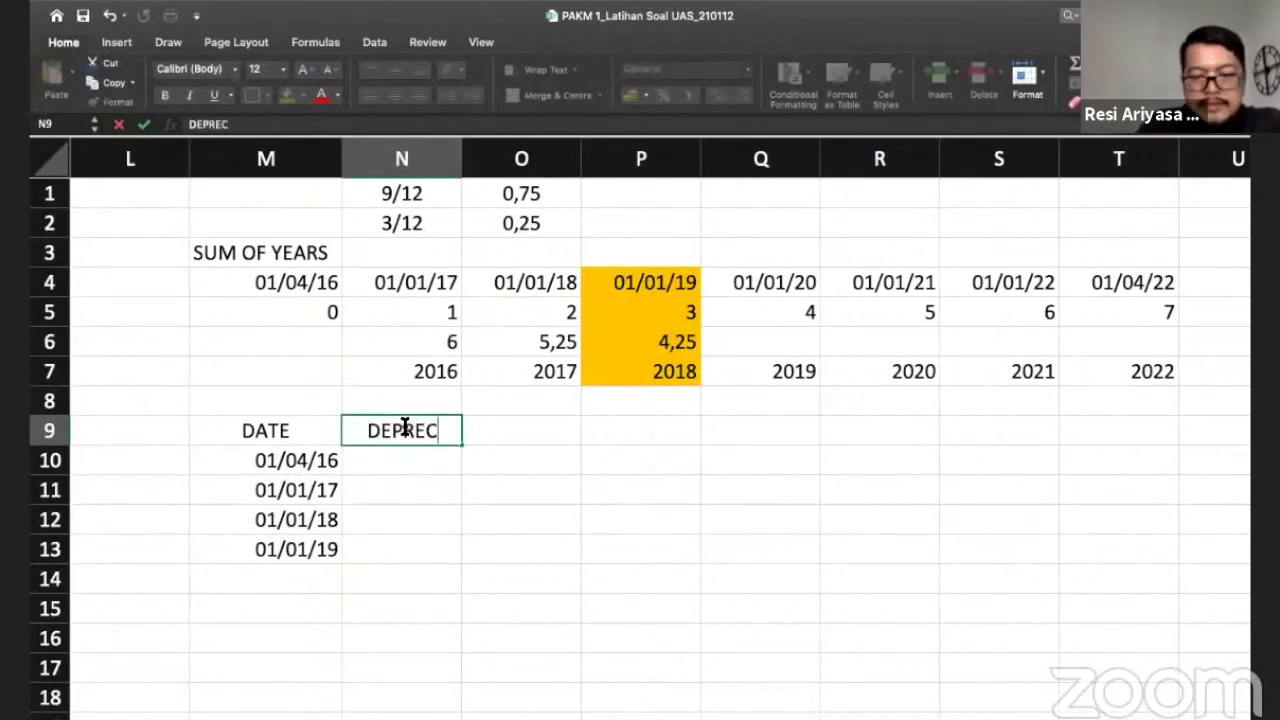
text(IABLE BASE)
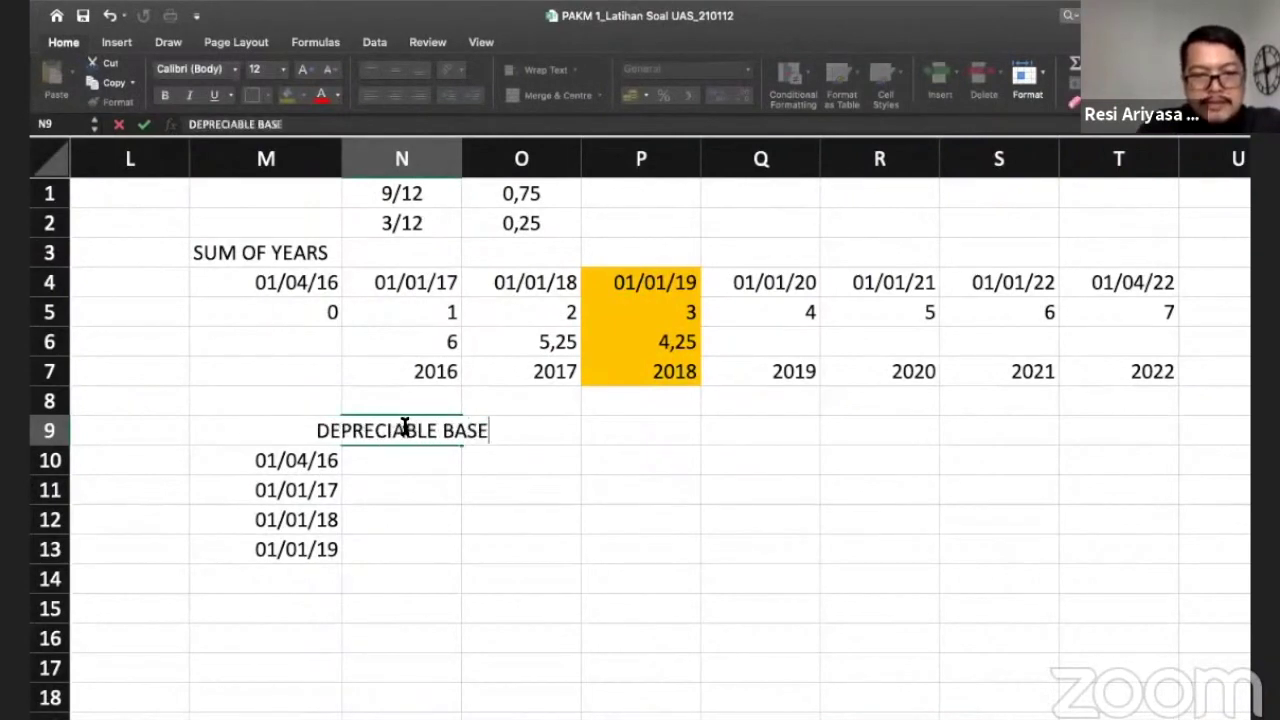
key(Return)
double_click(463, 163)
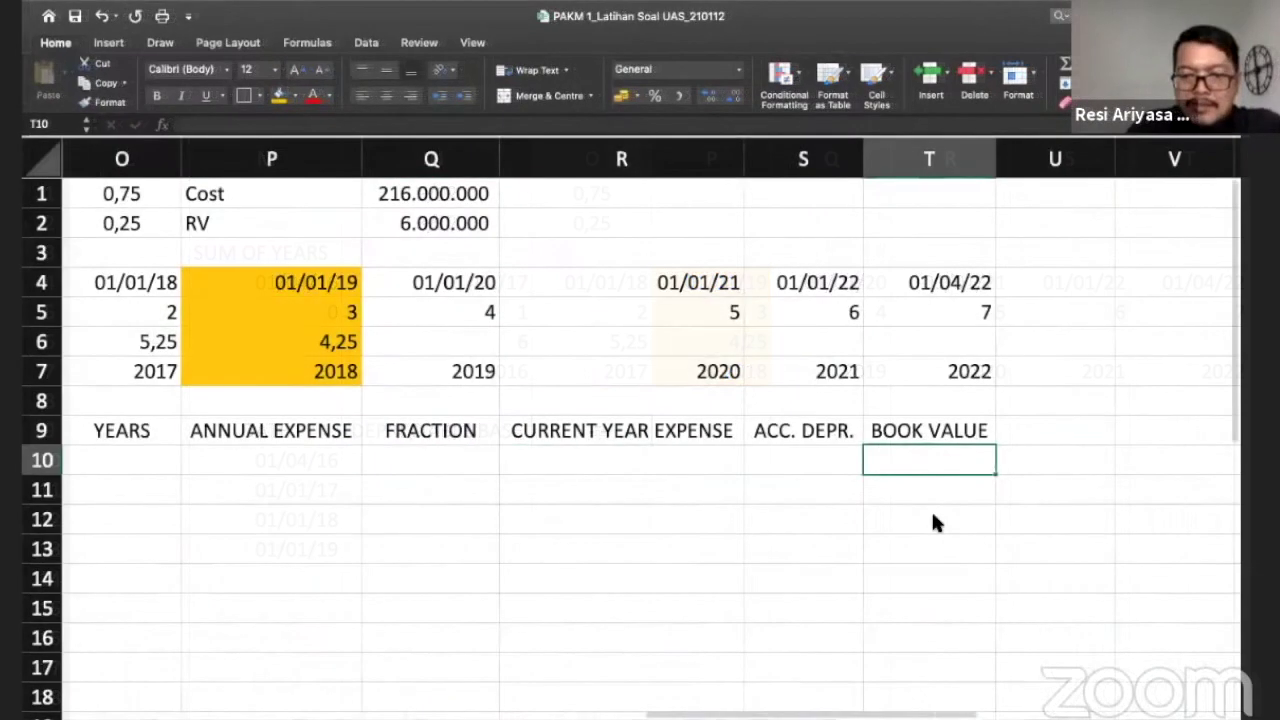
Step: Set the opening book value in T10 equal to the machine's cost in Q1
text(=)
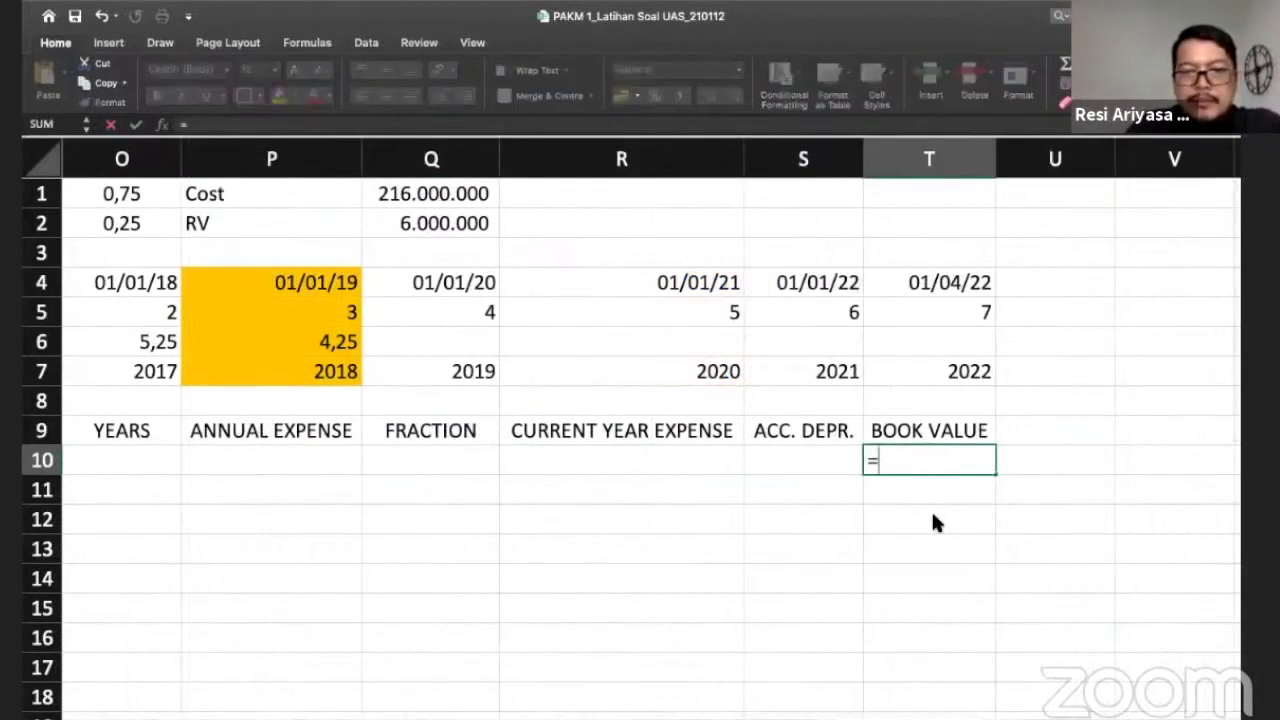
click(445, 193)
click(449, 192)
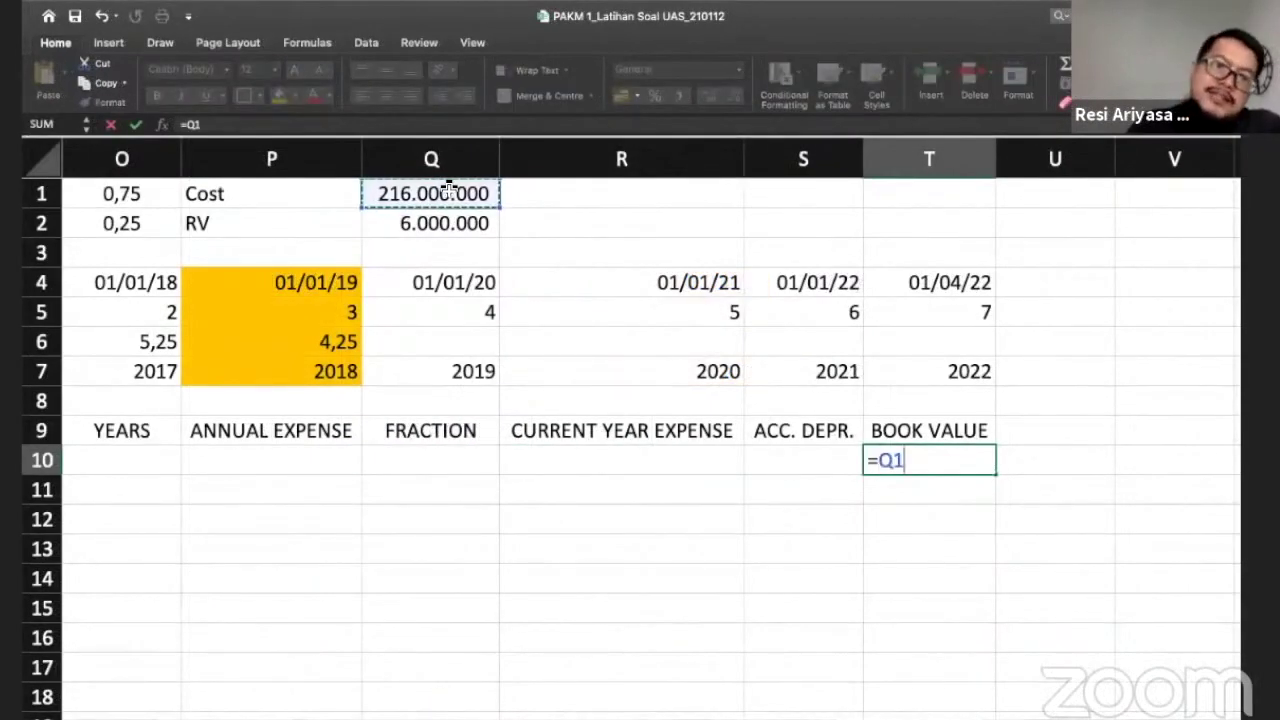
key(Return)
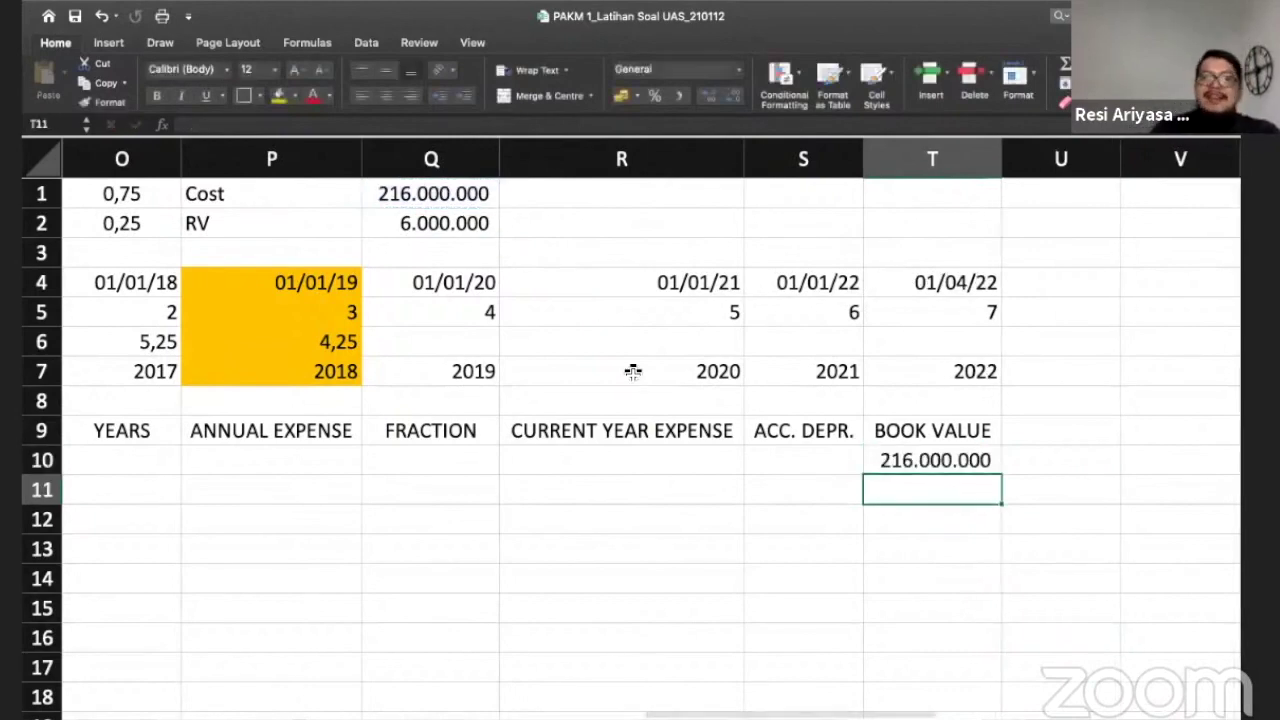
scroll(637, 379, left, 5)
scroll(637, 379, left, 1)
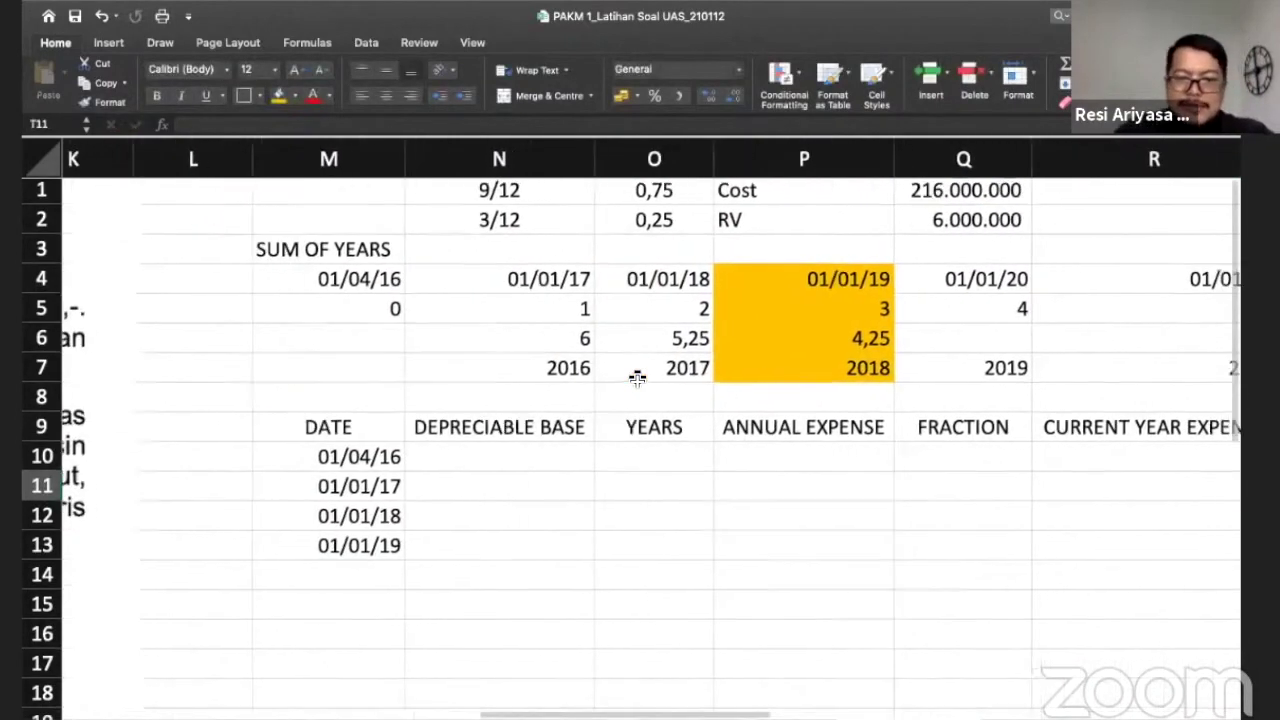
scroll(700, 420, right, 5)
click(1027, 553)
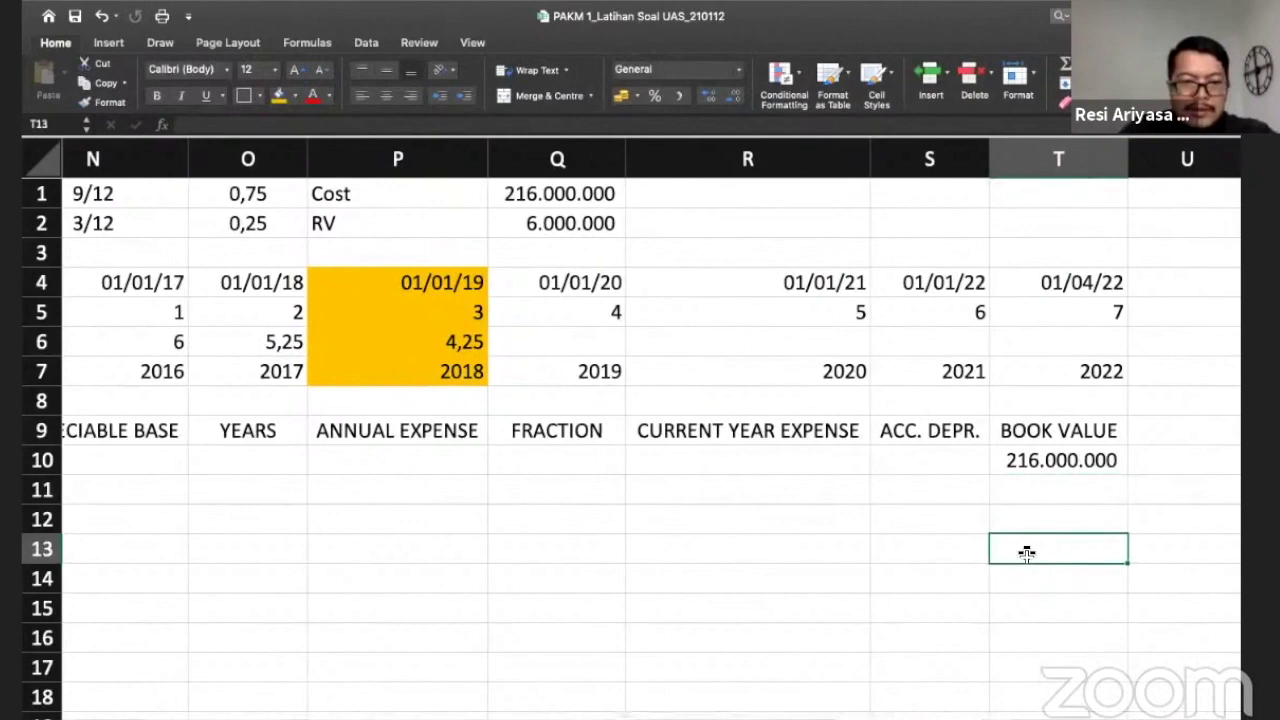
scroll(1025, 553, left, 5)
click(745, 540)
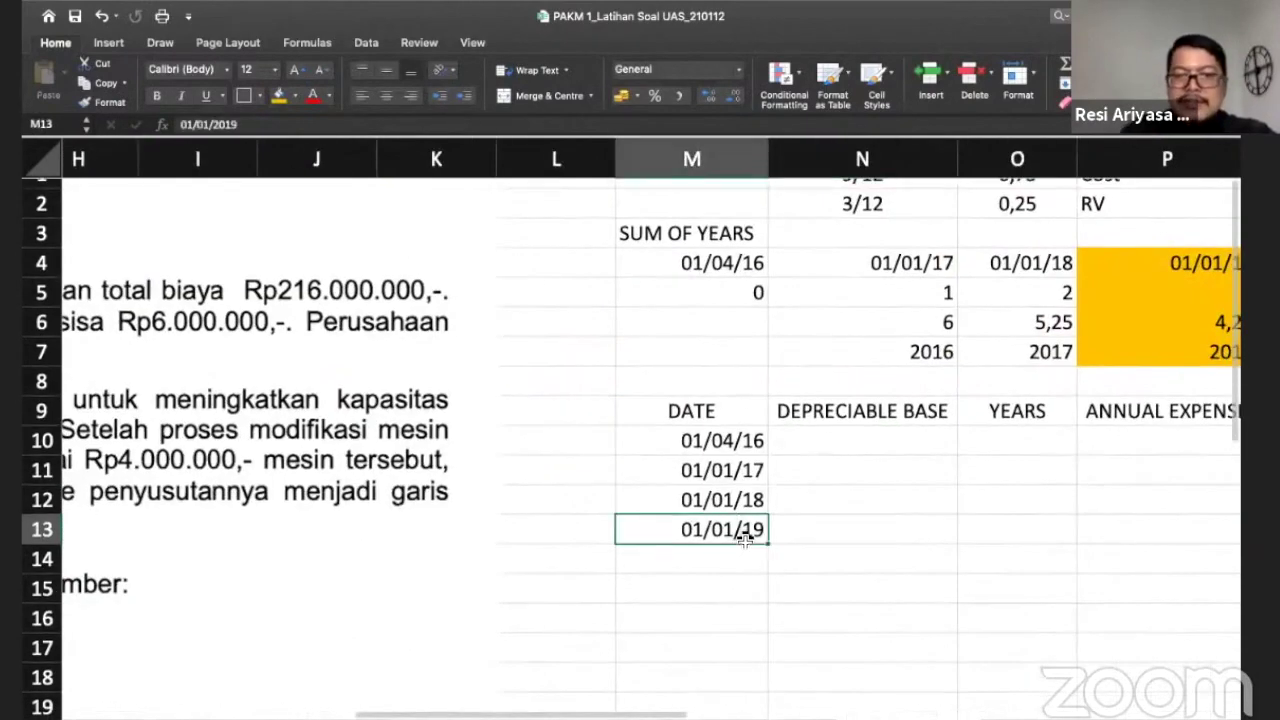
scroll(745, 540, right, 8)
scroll(745, 540, left, 8)
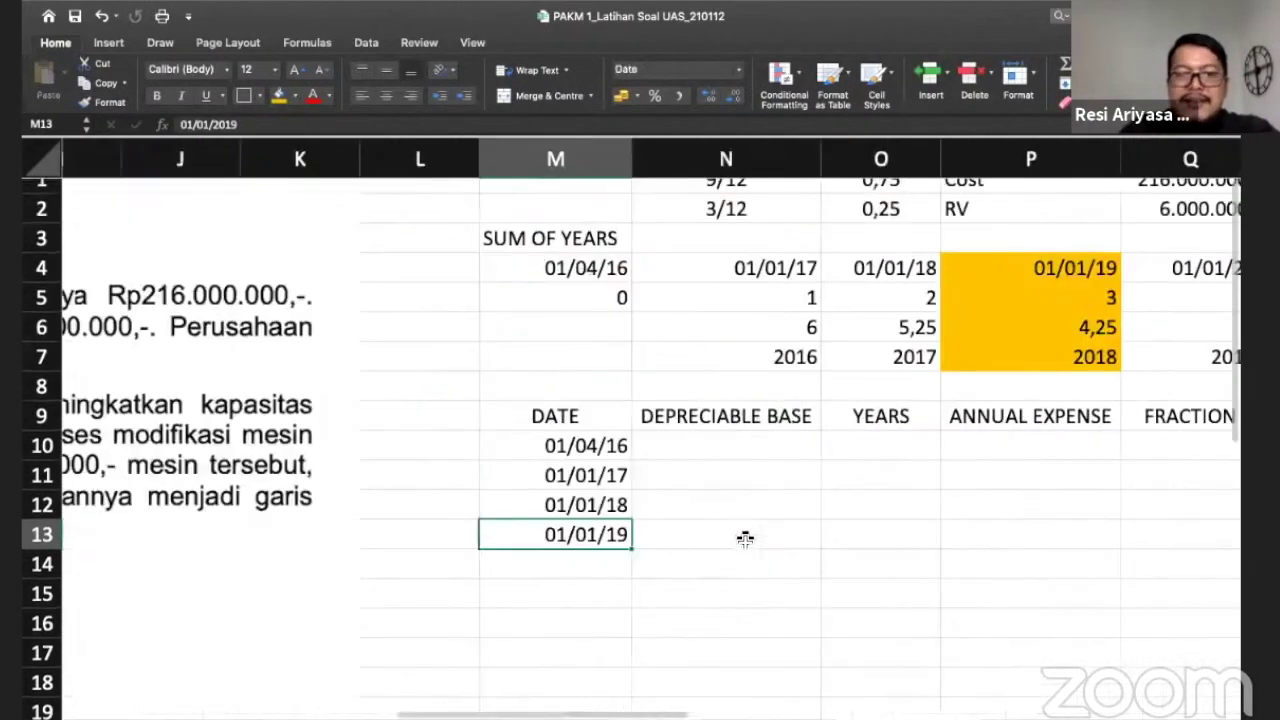
Step: Calculate the depreciable base for 01/01/17 in N11 as the cost in Q1 minus the residual value in Q2
click(764, 488)
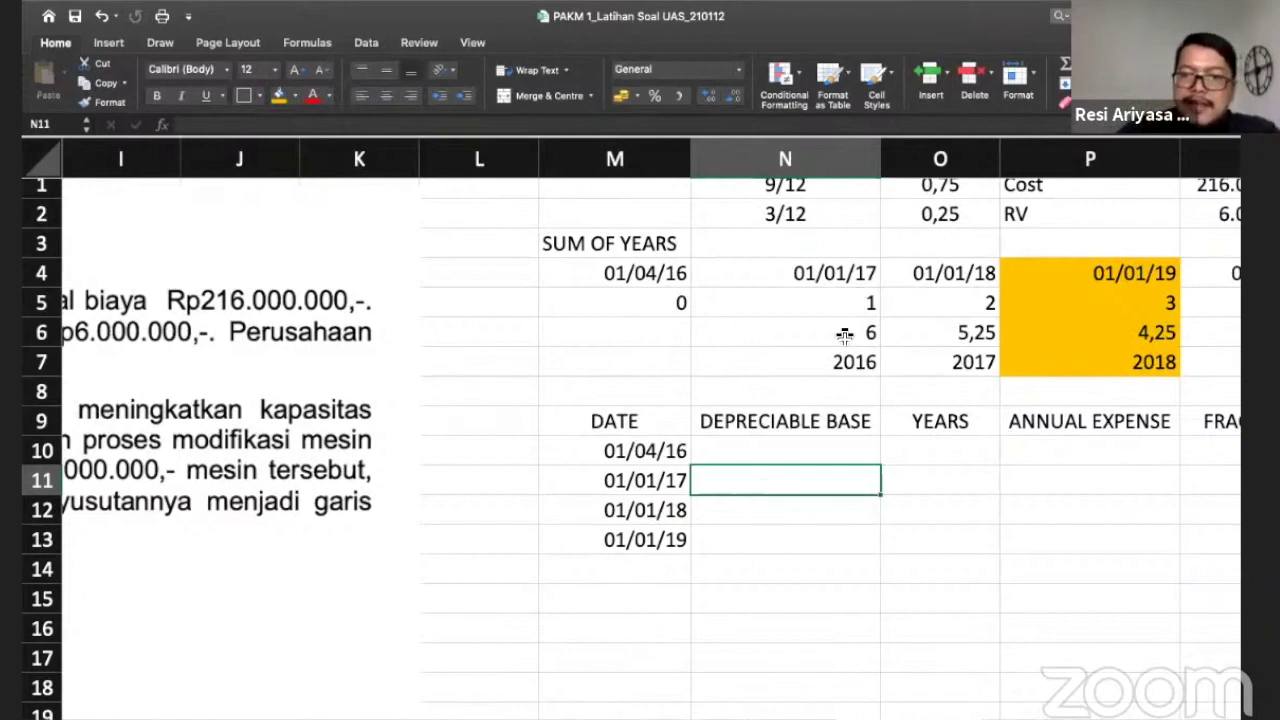
click(848, 336)
click(800, 484)
text(=)
scroll(937, 205, right, 4)
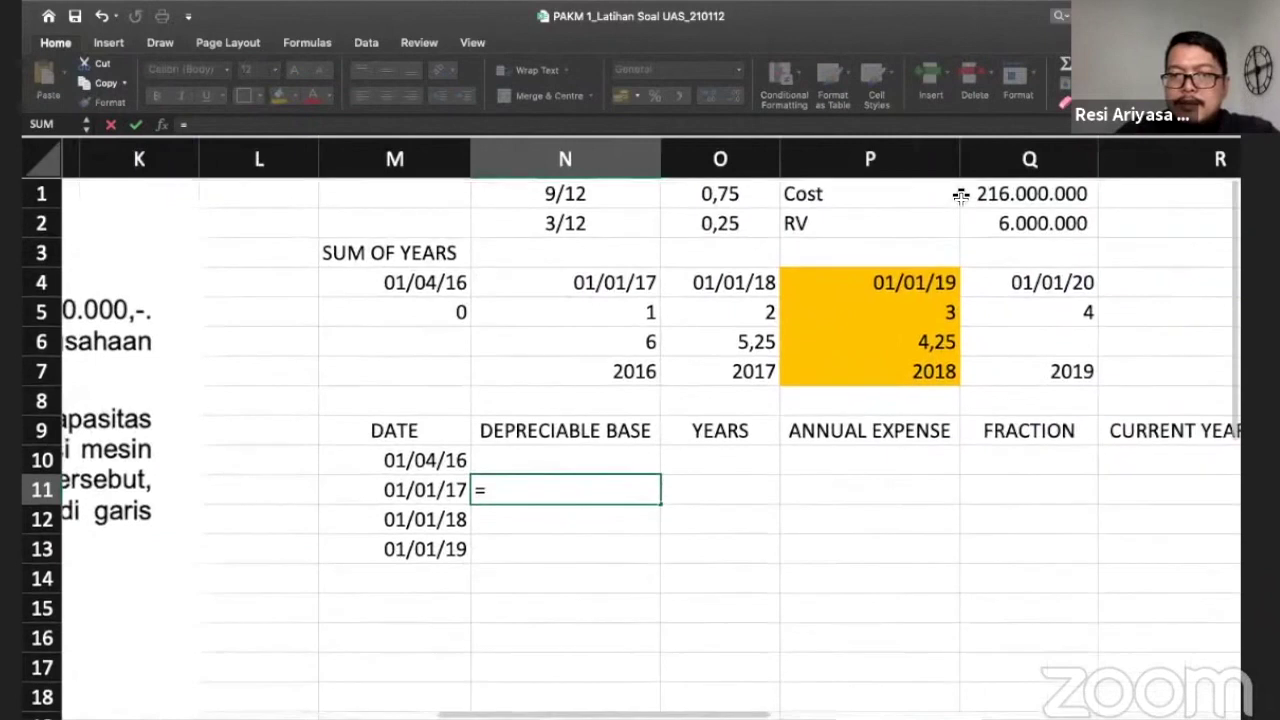
click(1005, 196)
text(-)
click(1040, 223)
key(Return)
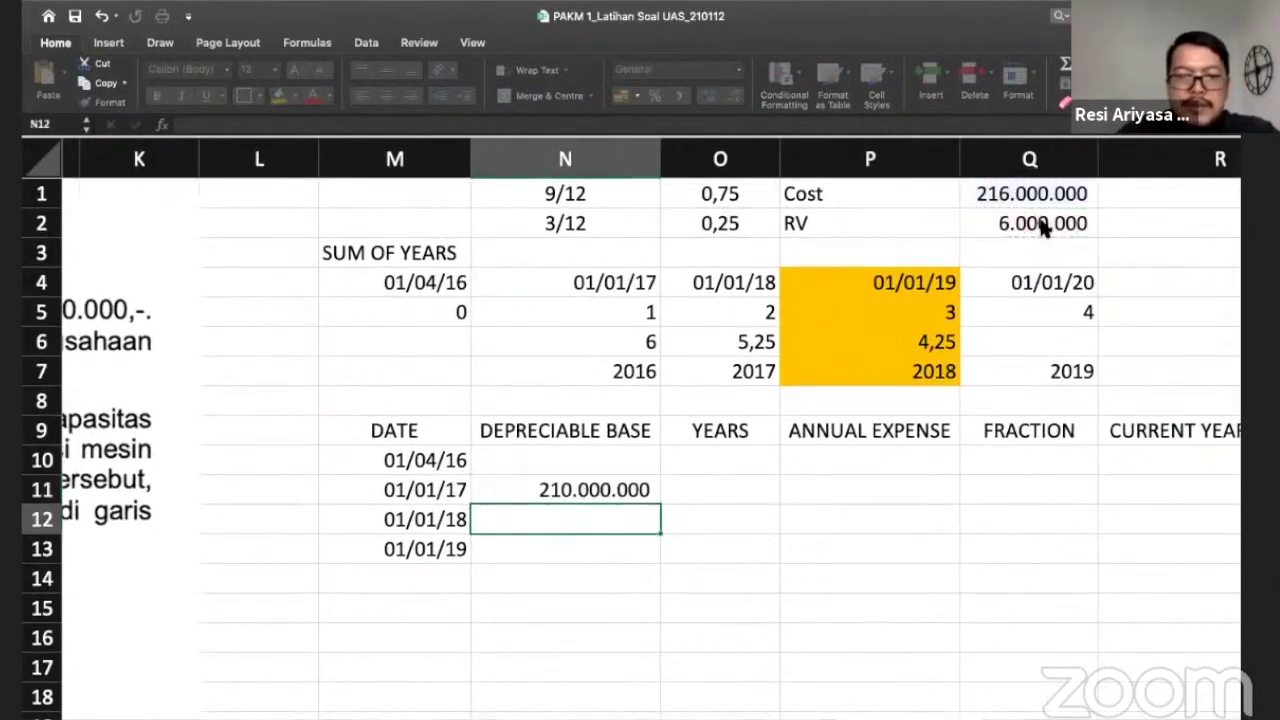
Step: Link the YEARS cell O11 for 01/01/17 to the remaining life in N6
key(Up)
key(Right)
text(=)
click(612, 344)
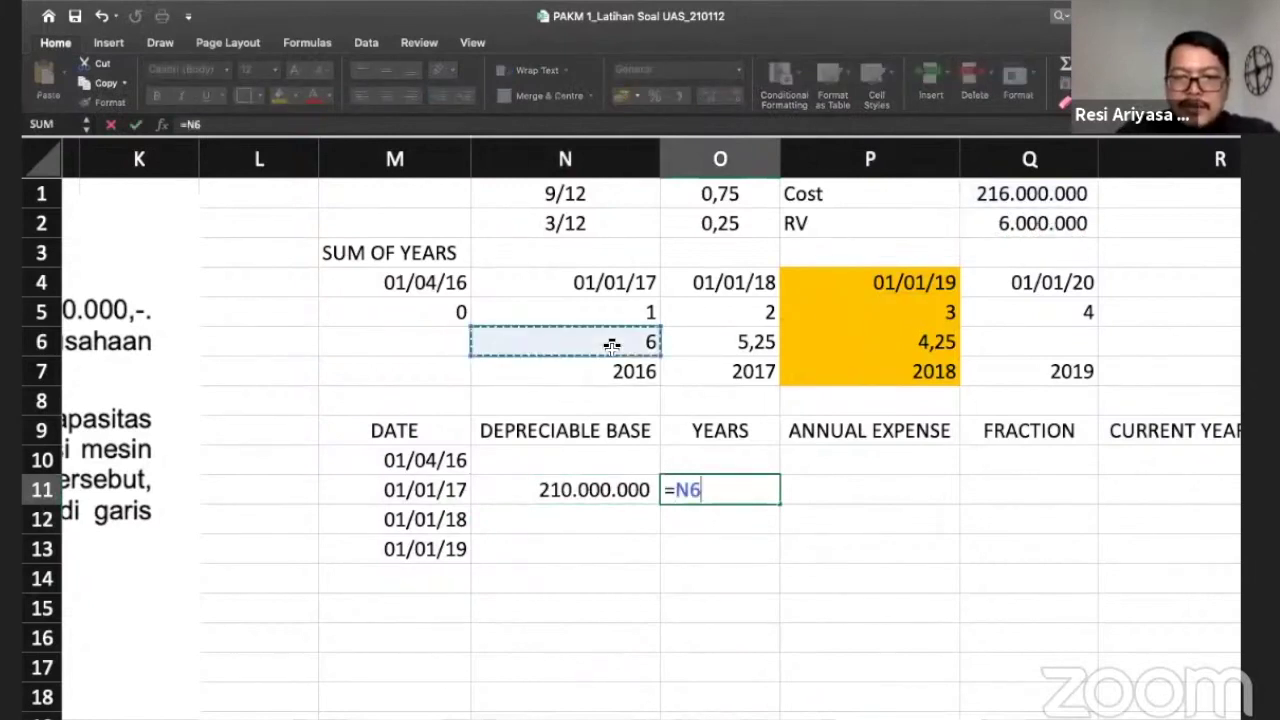
key(Return)
key(Up)
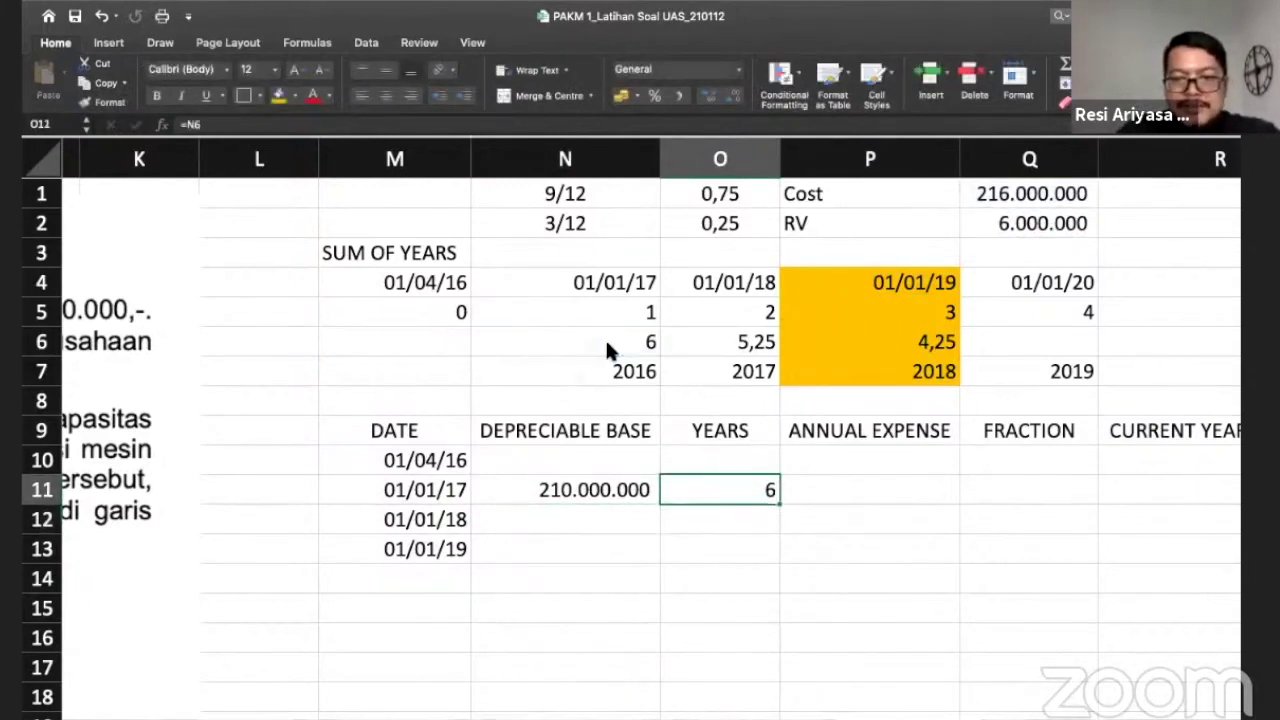
key(Right)
scroll(607, 345, right, 2)
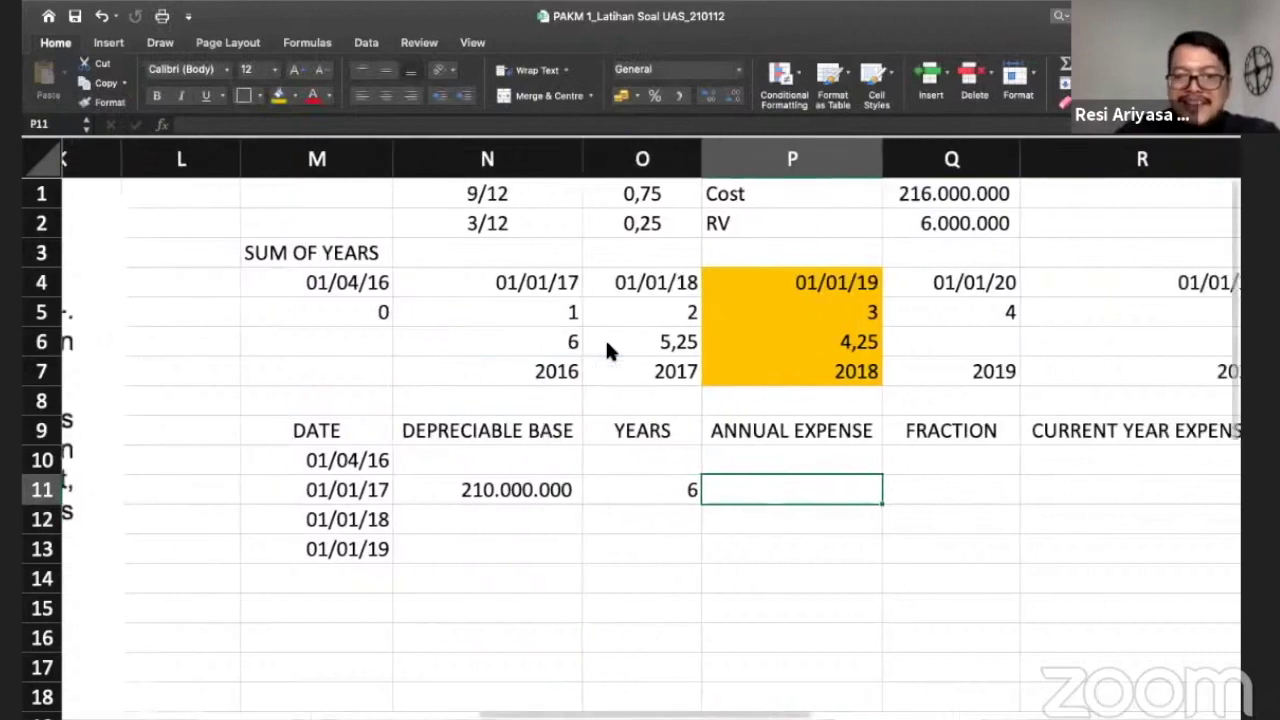
text(=)
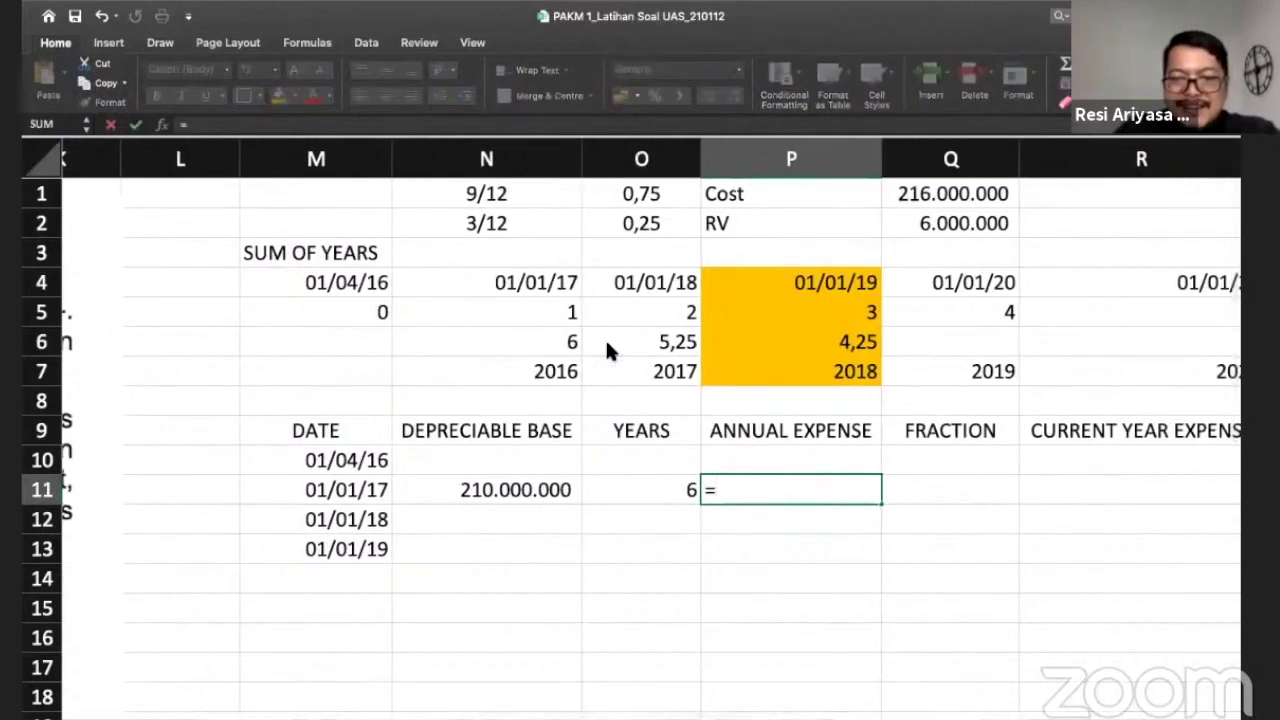
key(Left)
key(BackSpace)
key(BackSpace)
key(BackSpace)
key(BackSpace)
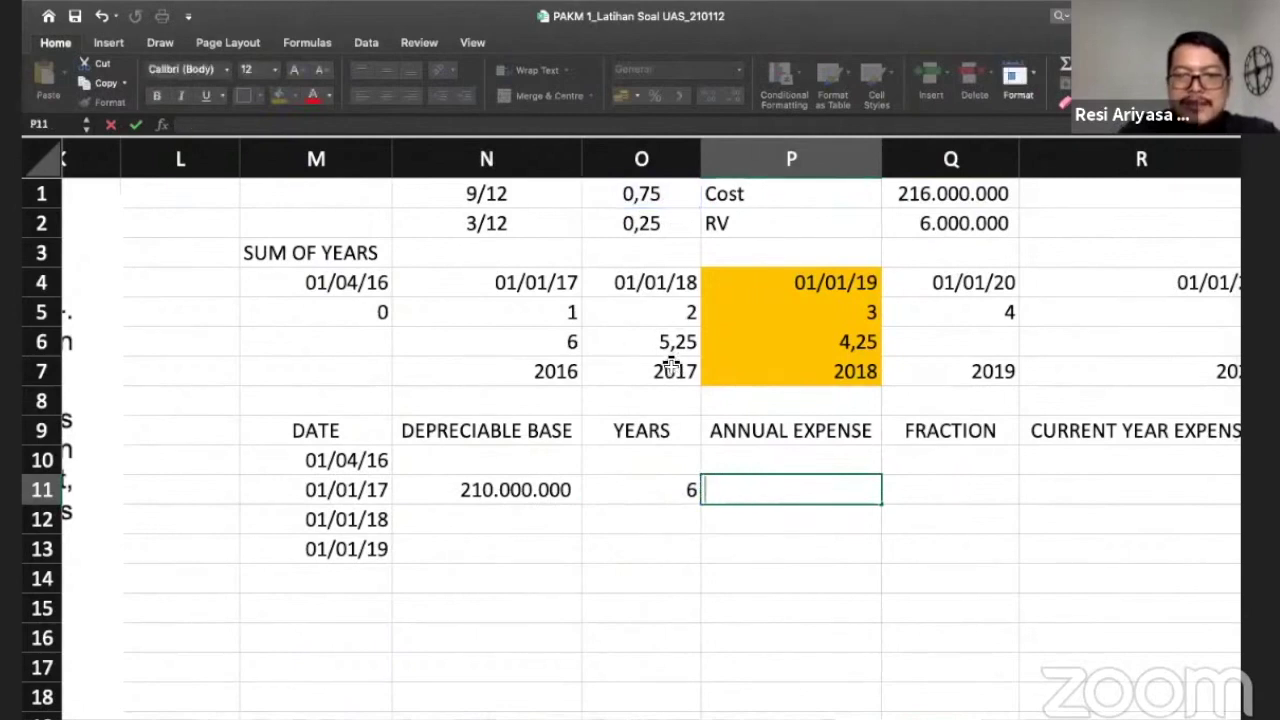
click(740, 248)
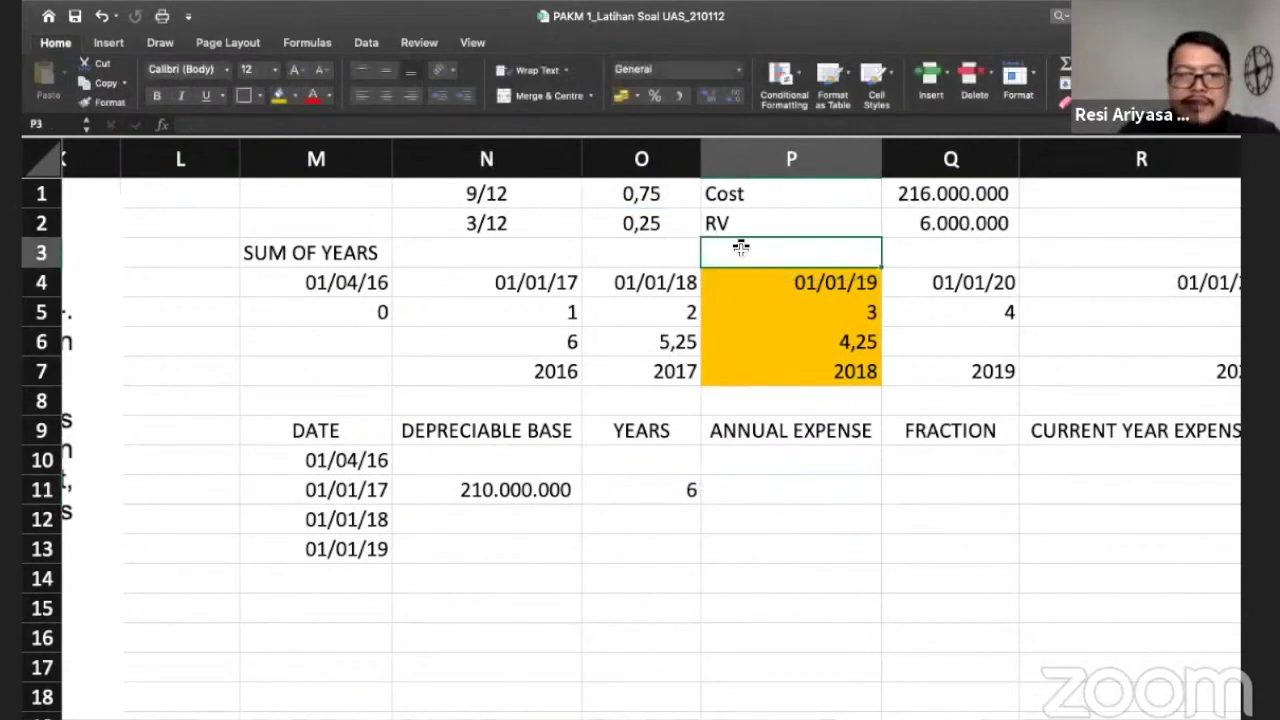
Step: Move the SUM OF YEARS label from M3 to R1, beside the cost figure
scroll(745, 355, right, 2)
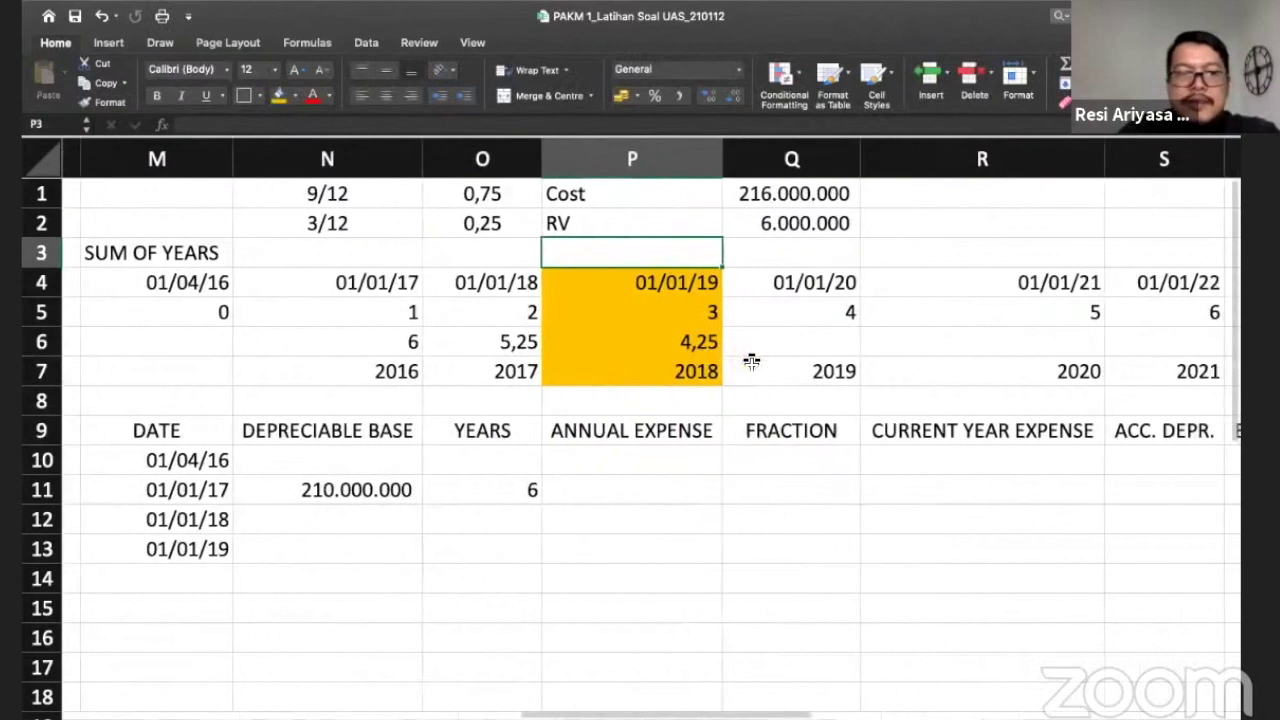
click(330, 253)
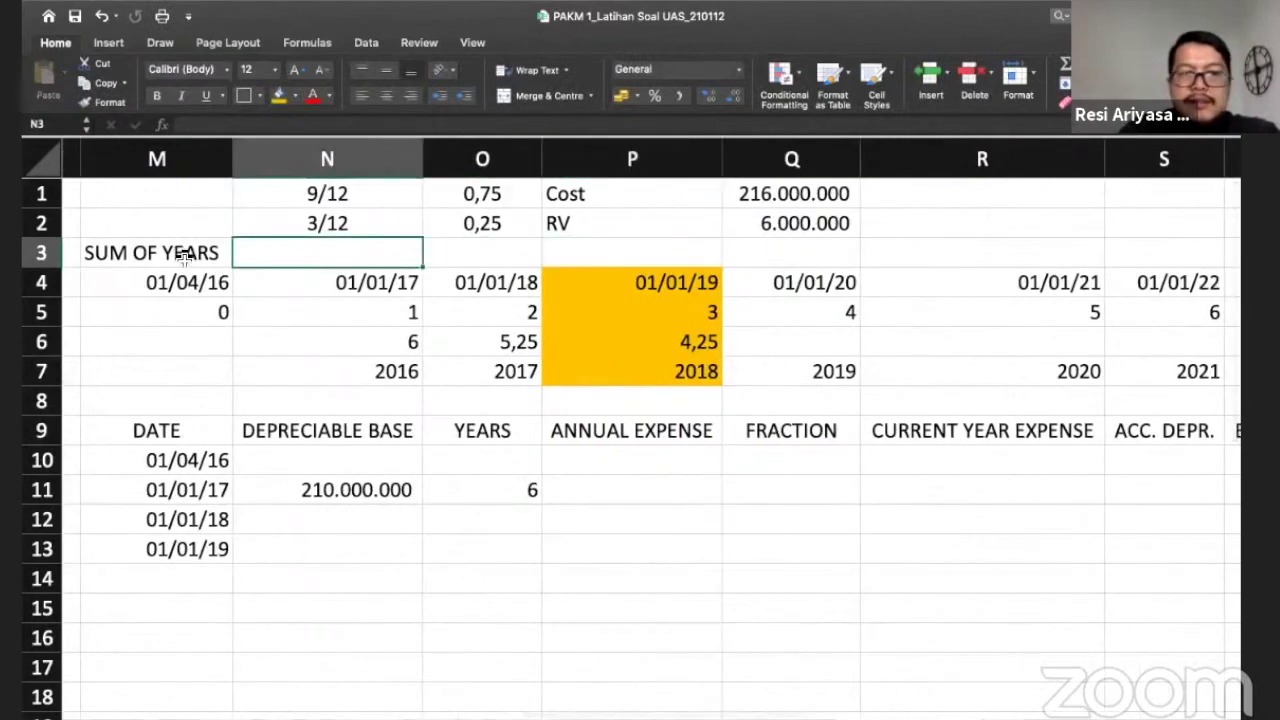
click(185, 253)
key(super+x)
click(960, 197)
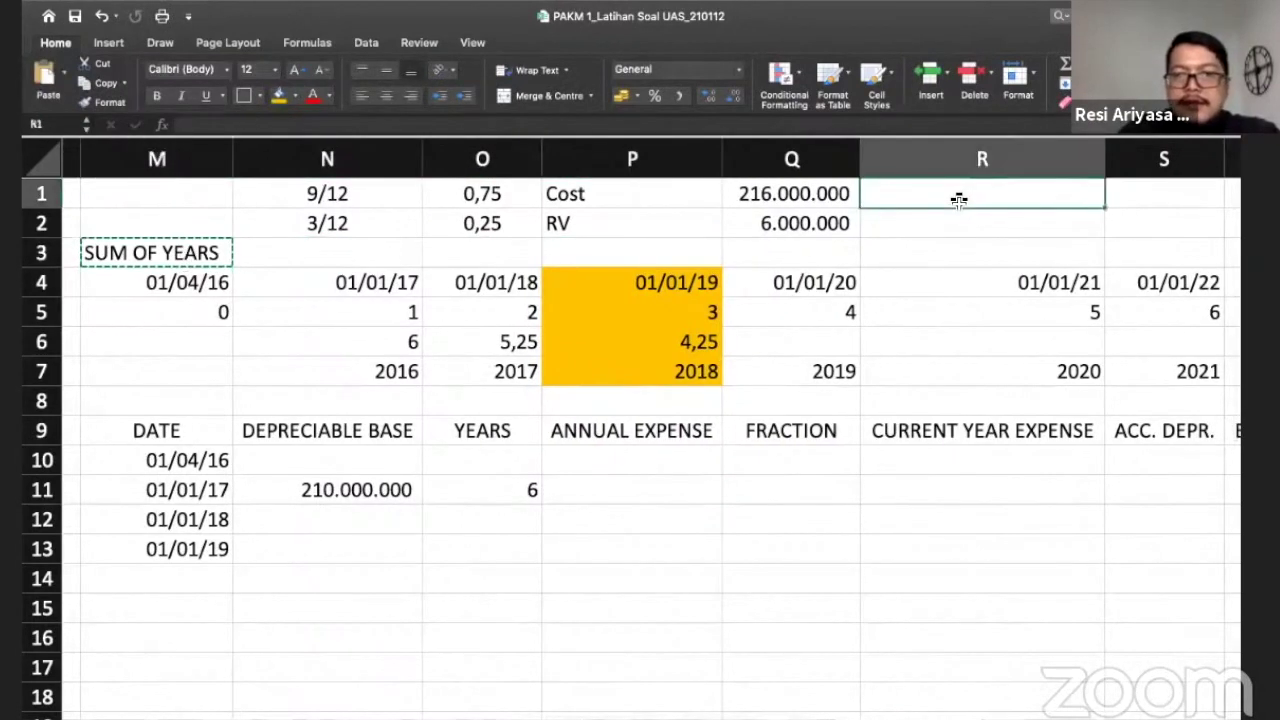
key(super+v)
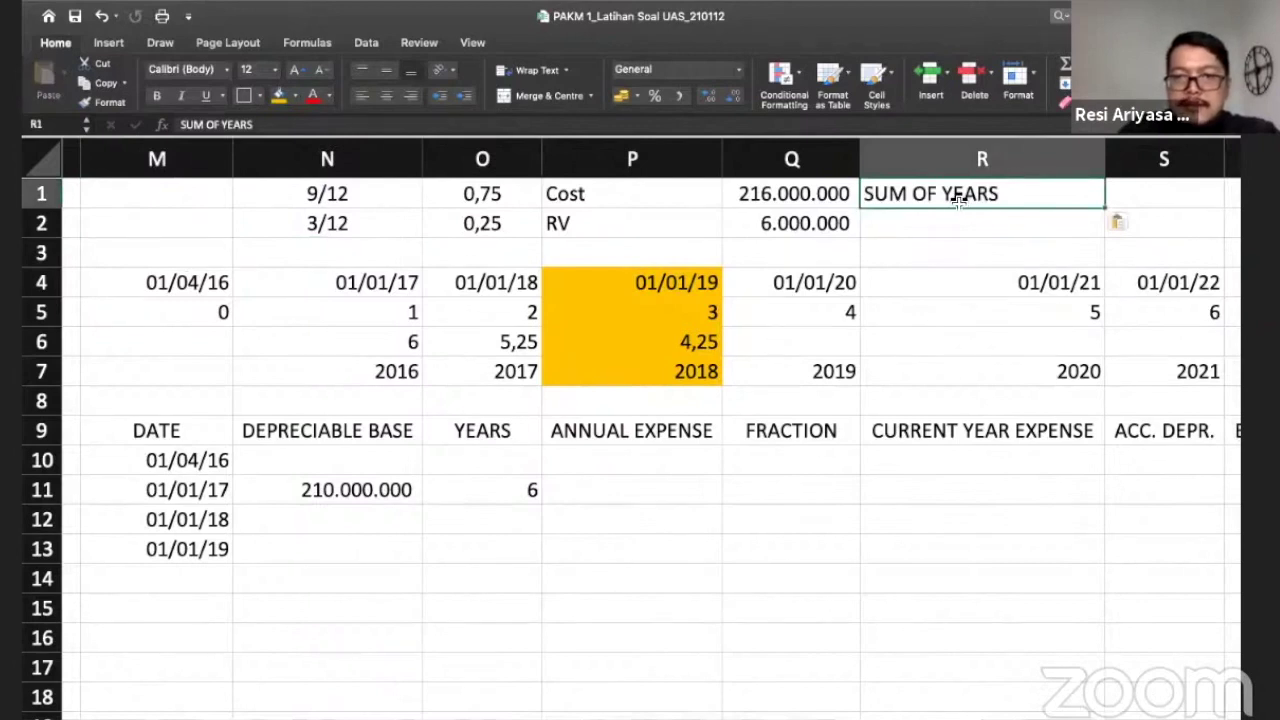
Step: Rewrite the label in R1 in mixed case as Sum of Years
double_click(958, 197)
key(alt+Left)
key(alt+Left)
key(shift+alt+Right)
key(shift+alt+Right)
key(shift+alt+Right)
text(SUM)
key(BackSpace)
key(BackSpace)
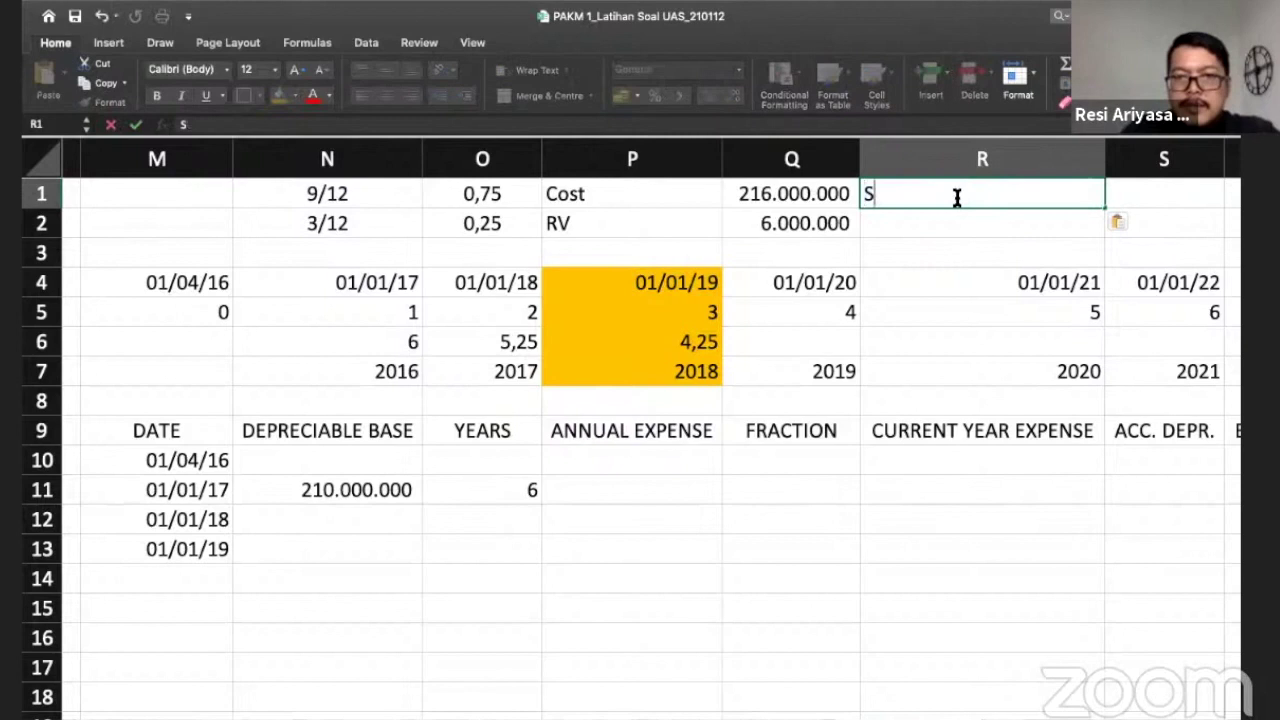
text(um of Years)
key(Tab)
Step: Calculate the sum of years in S1 with the formula =(N6*(N6+1))/2
scroll(957, 197, right, 3)
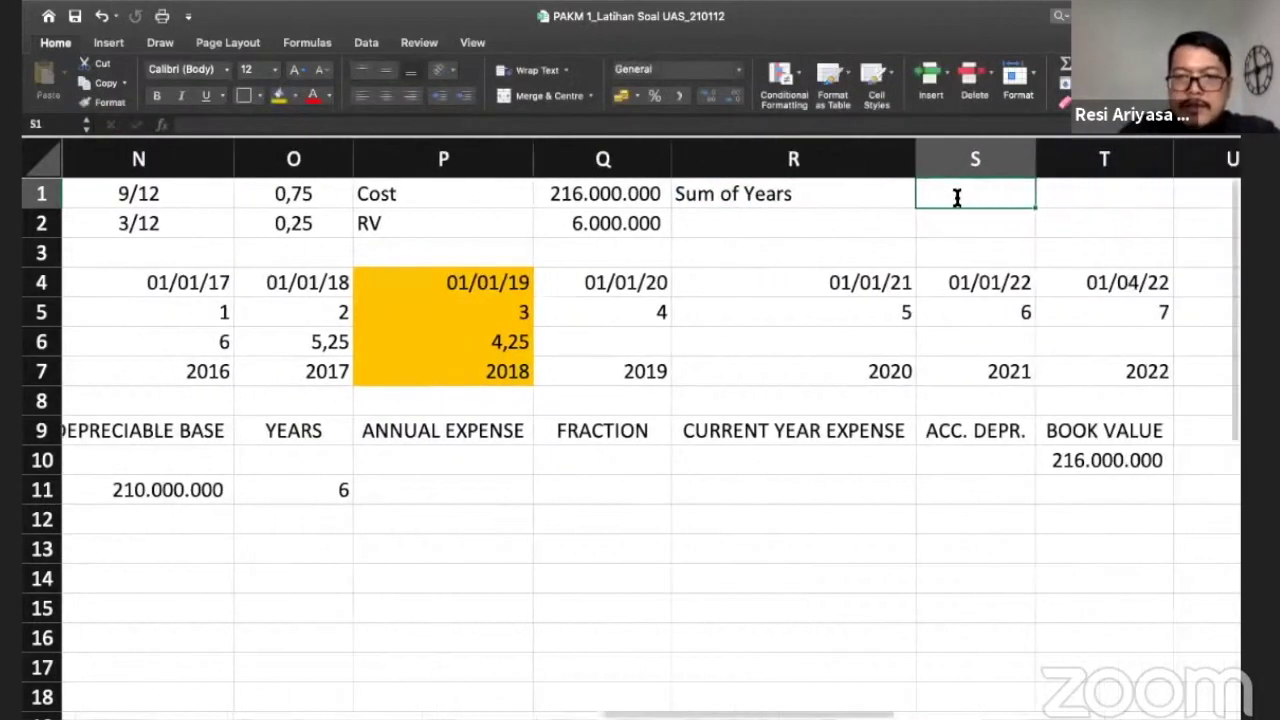
scroll(957, 197, right, 2)
text(=()
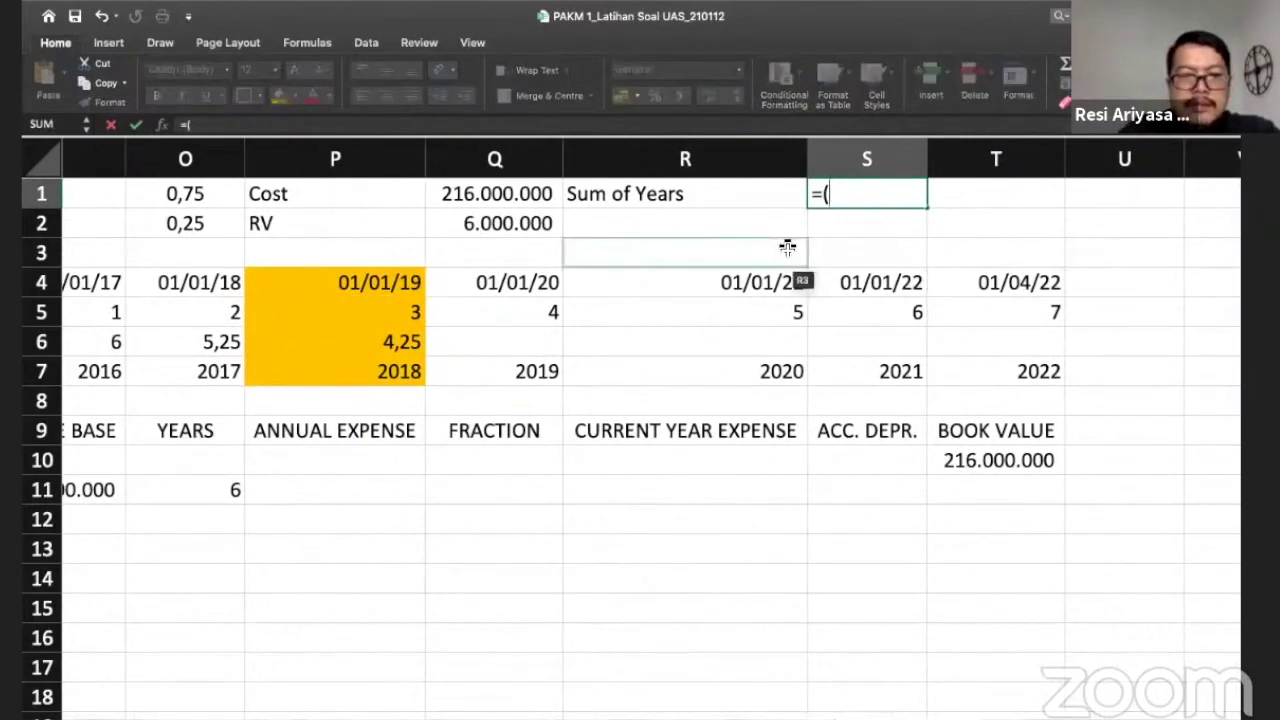
click(112, 341)
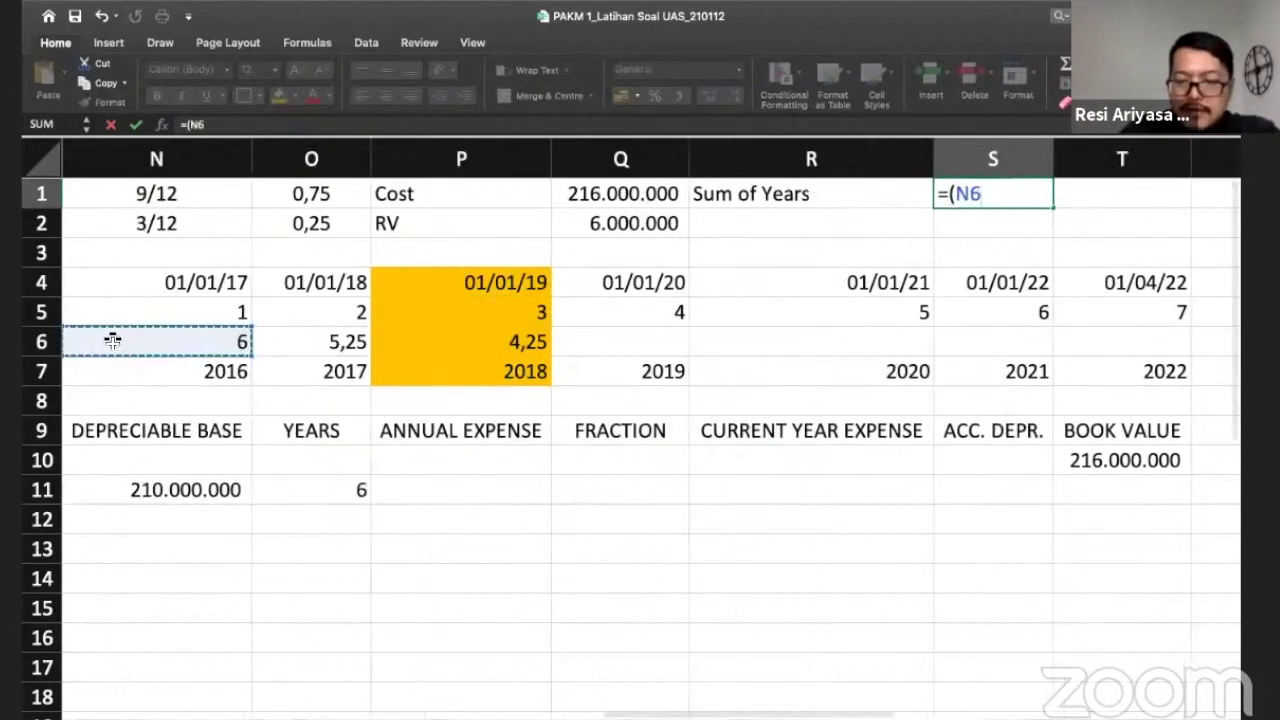
text(*)
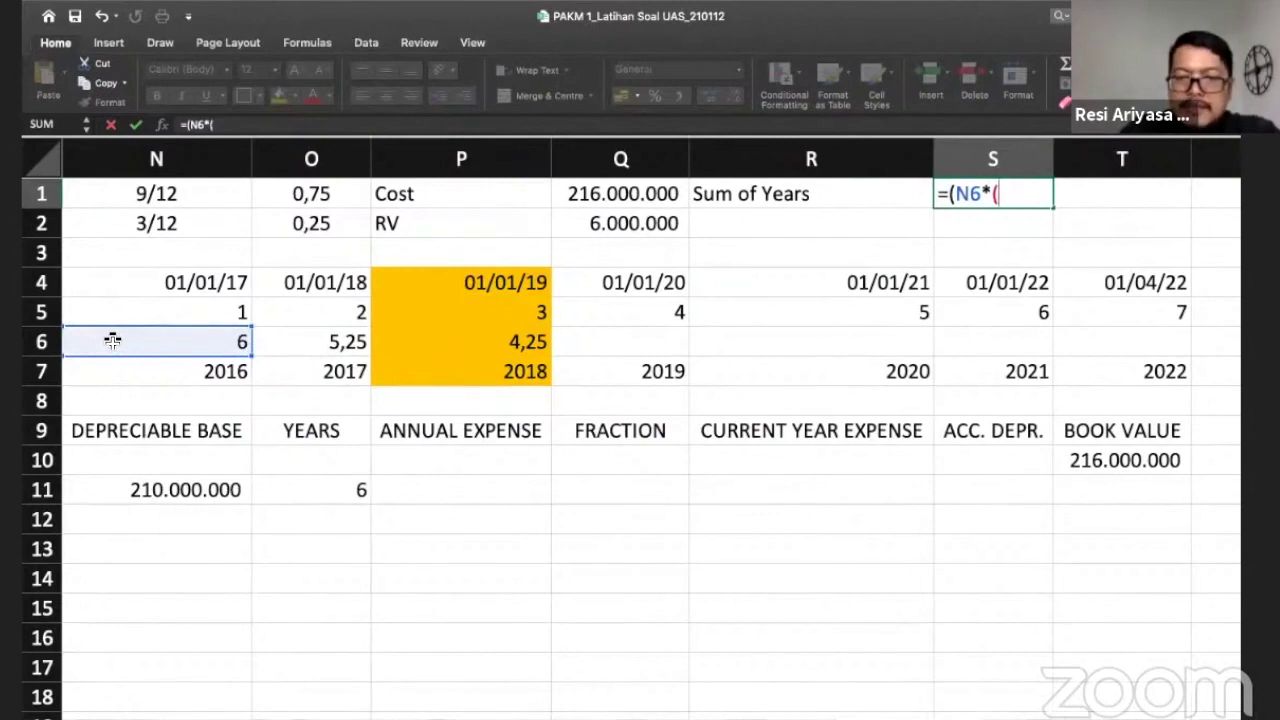
text(()
click(280, 337)
key(Left)
text(+1)
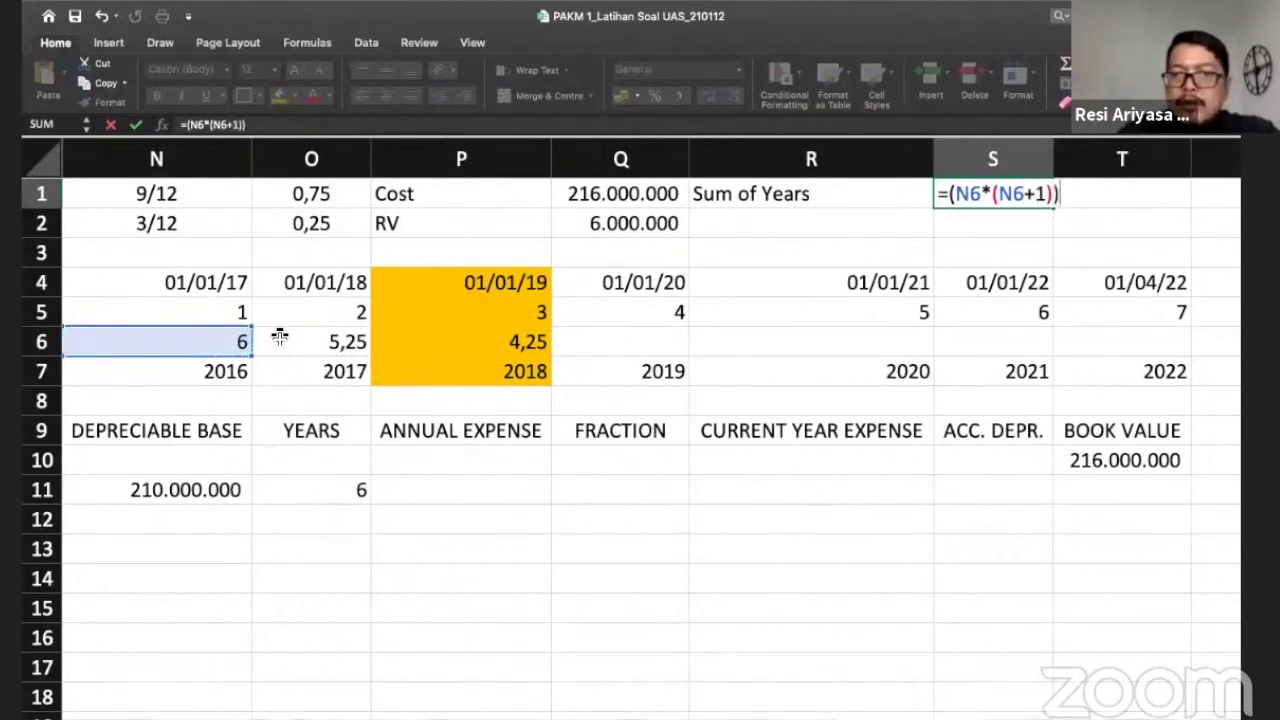
text())/2)
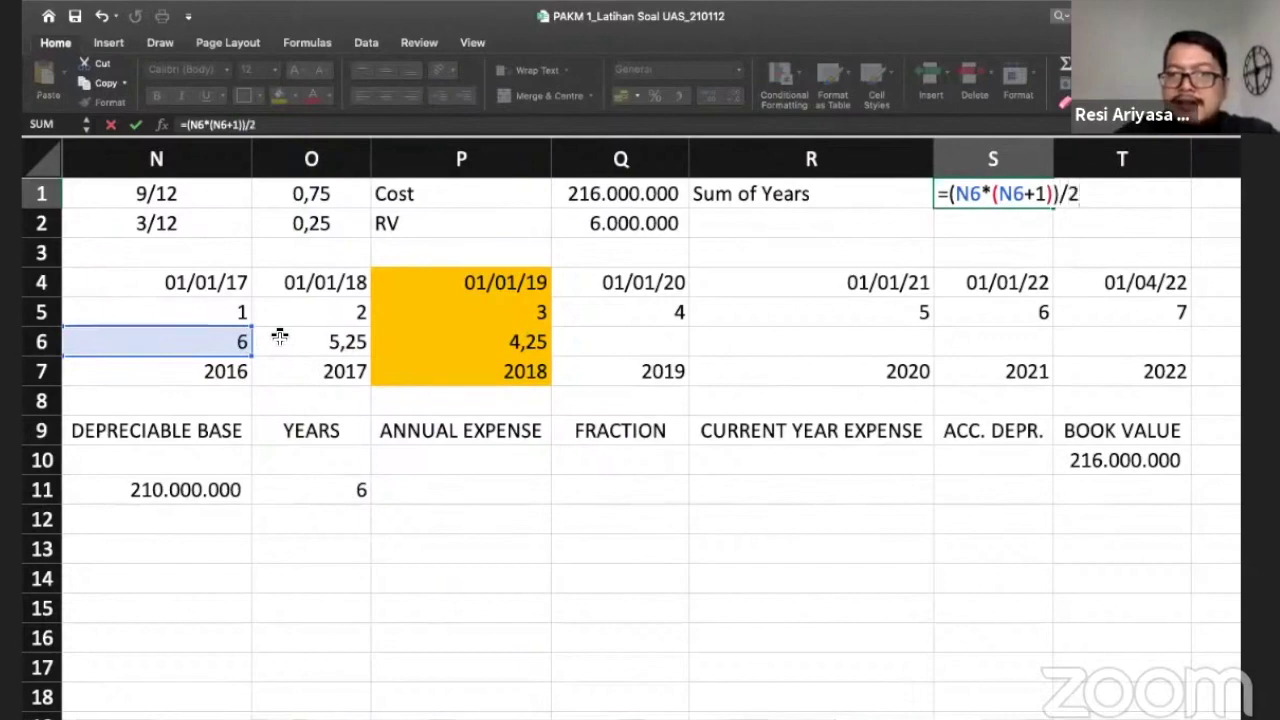
key(Return)
key(Left)
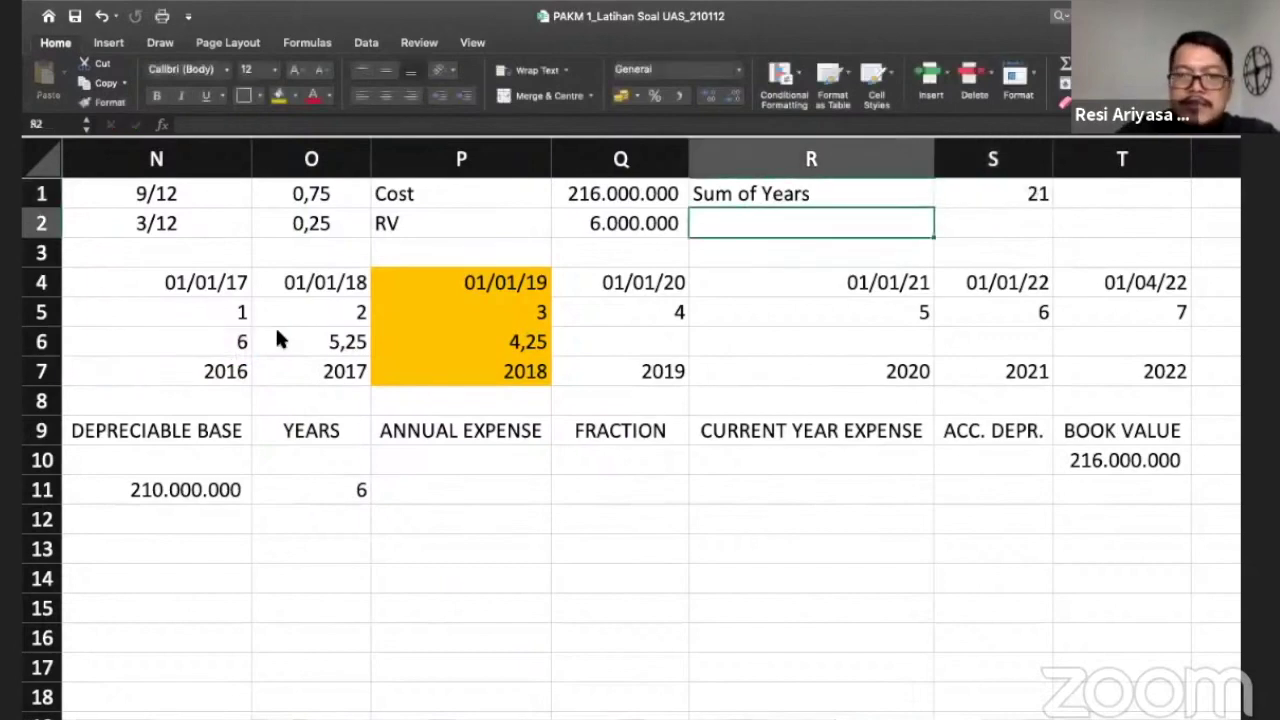
Step: Replace the YEARS entry in O11 for 01/01/17 with the fraction 6/21 stored as text
scroll(277, 338, down, 1)
scroll(277, 338, left, 5)
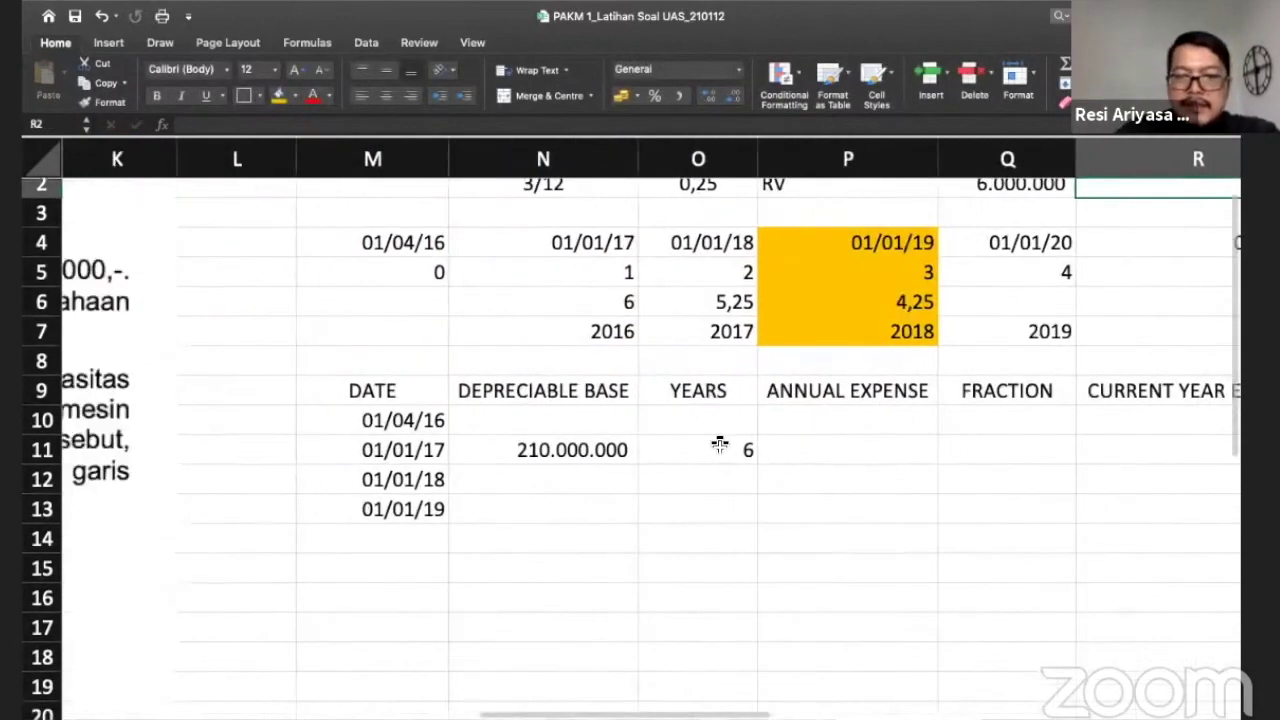
click(720, 445)
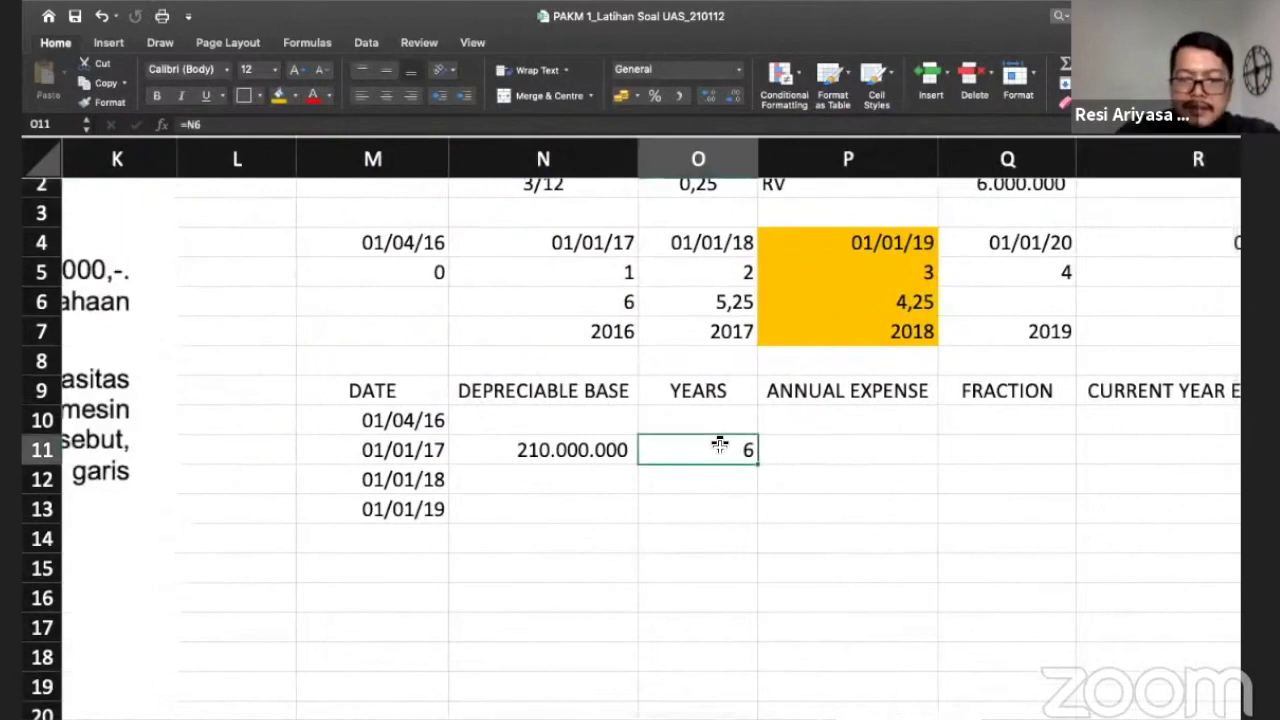
text('6)
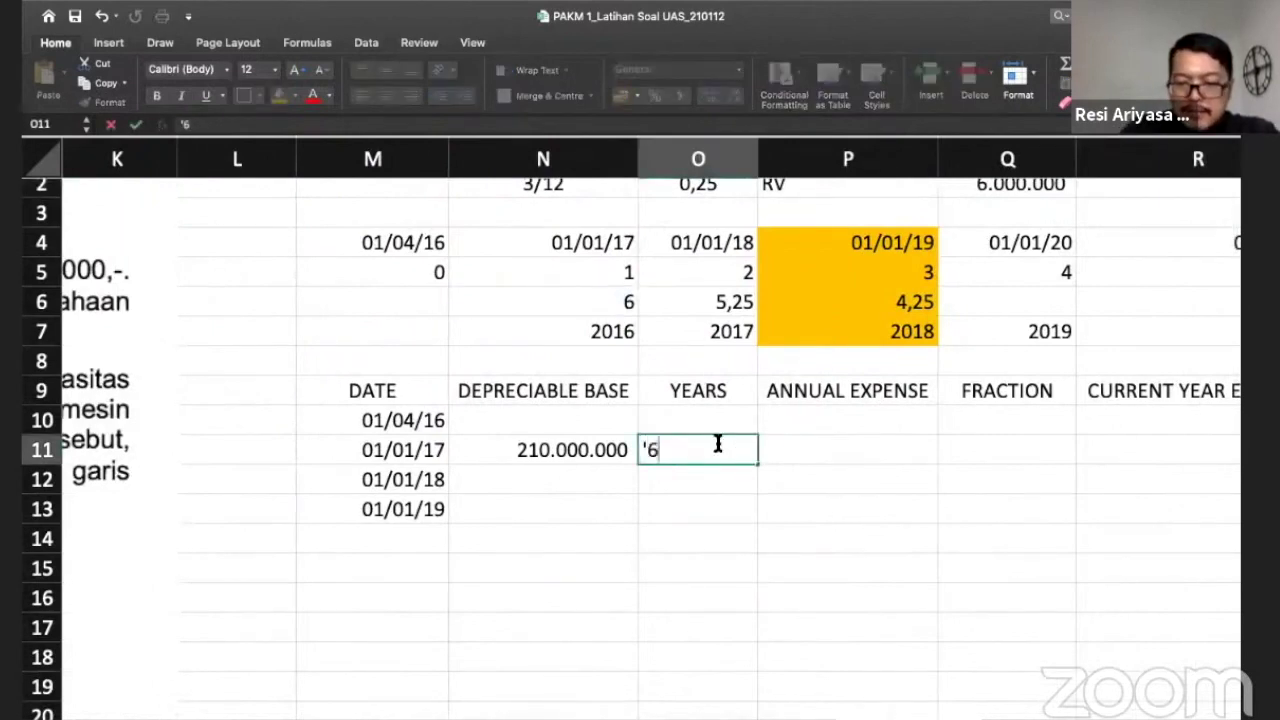
text(/121)
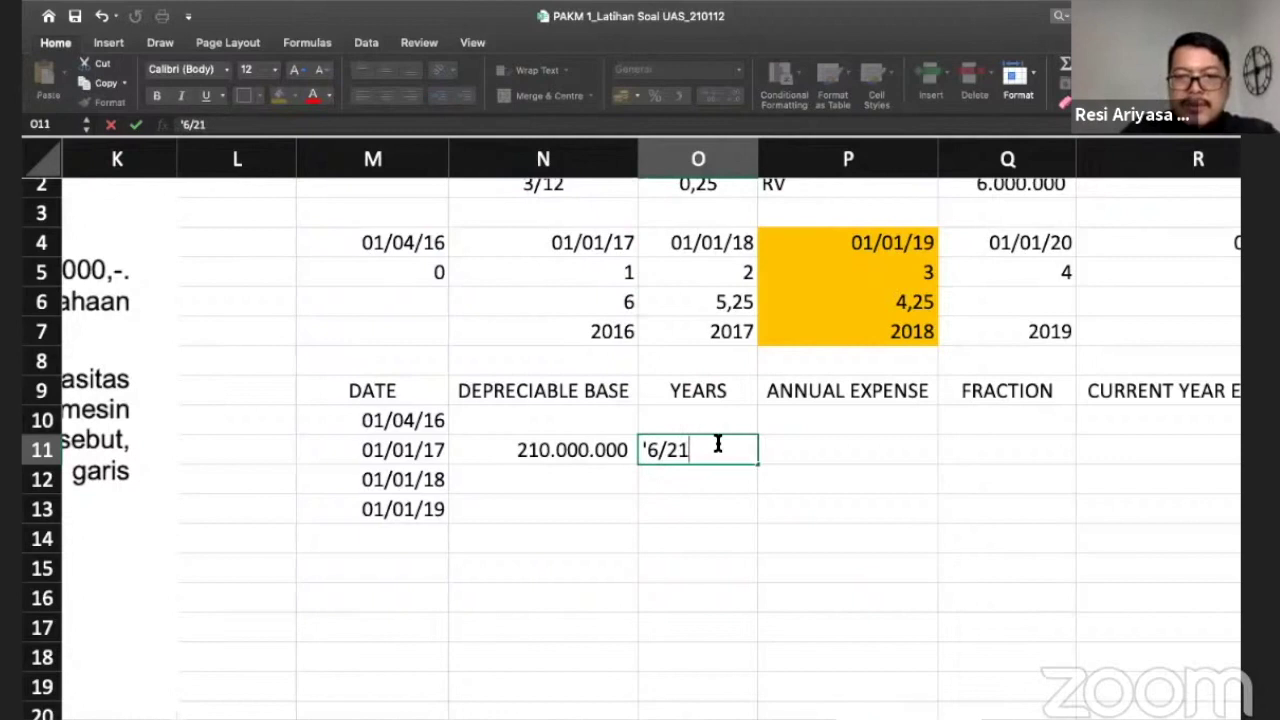
key(Return)
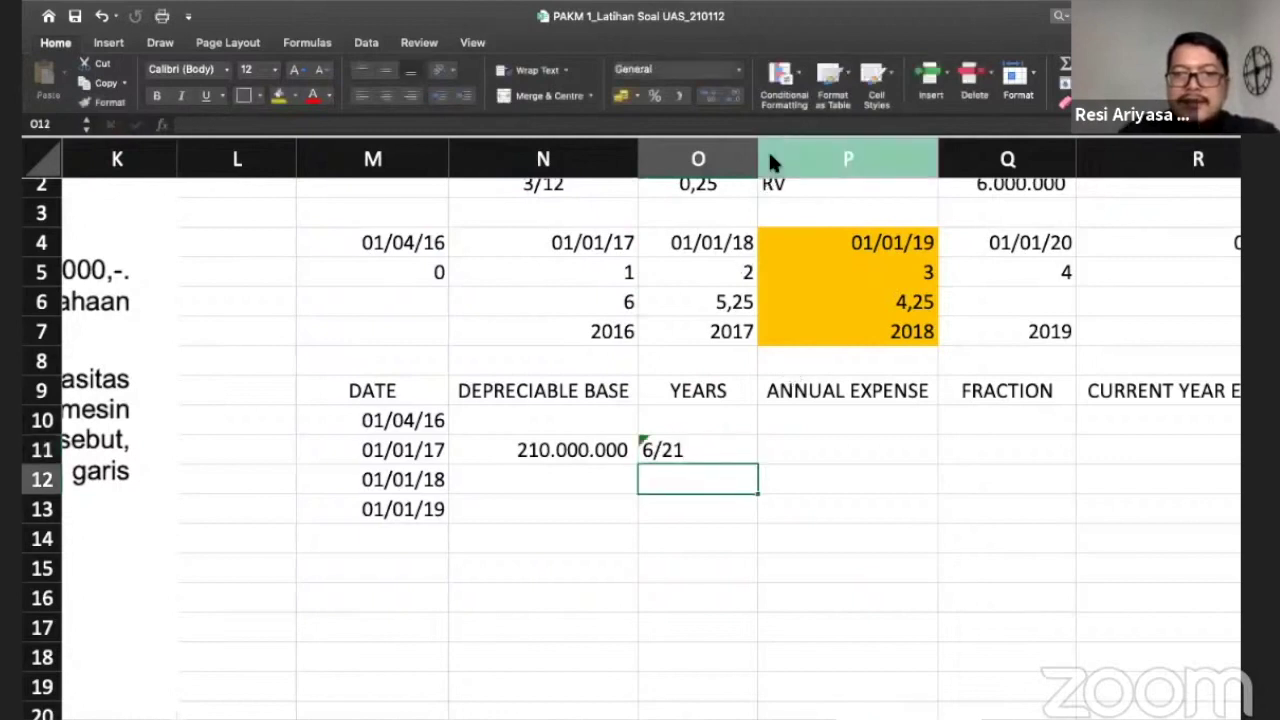
Step: Insert a blank column before ANNUAL EXPENSE and merge and centre the YEARS header across O9:P9
click(798, 152)
right_click(798, 152)
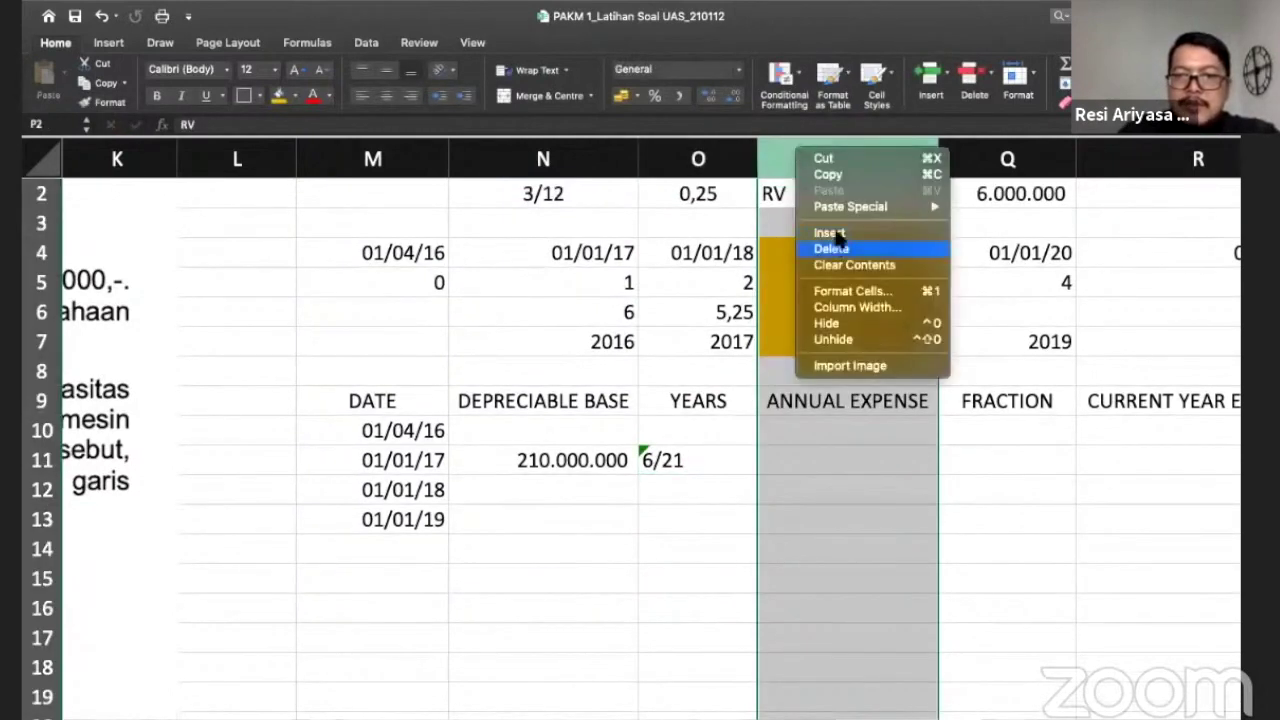
click(840, 234)
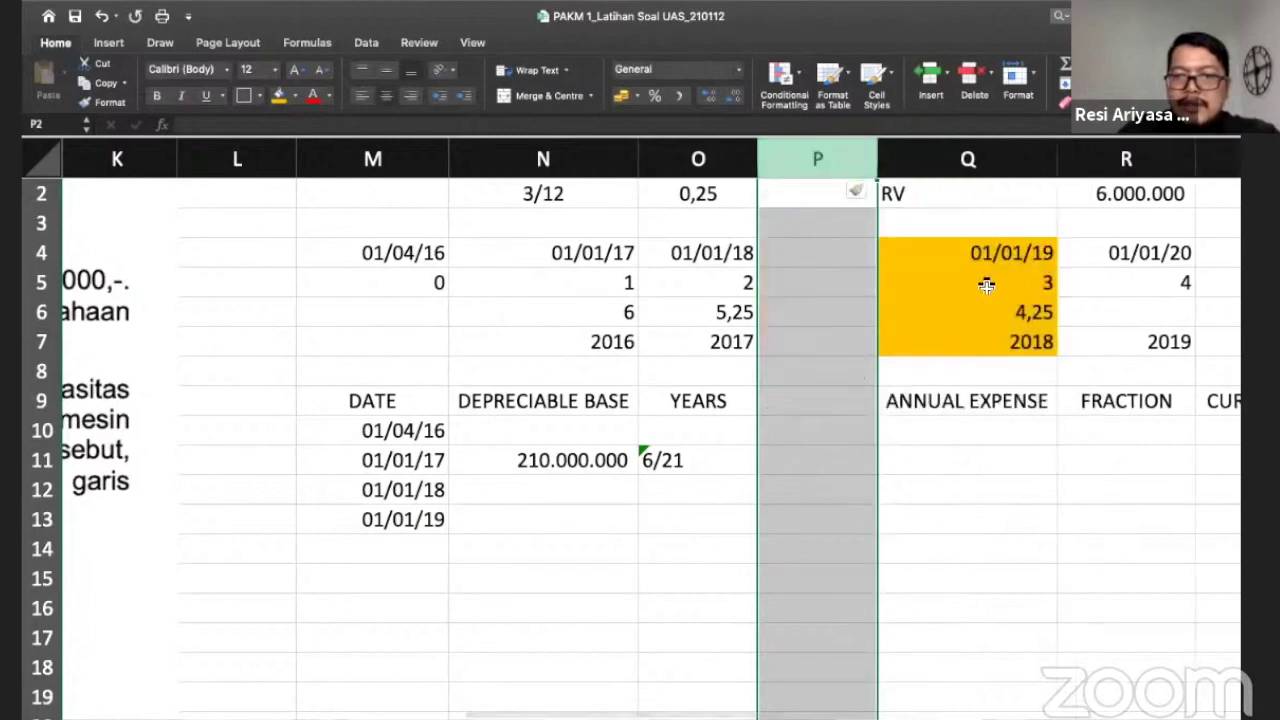
click(986, 286)
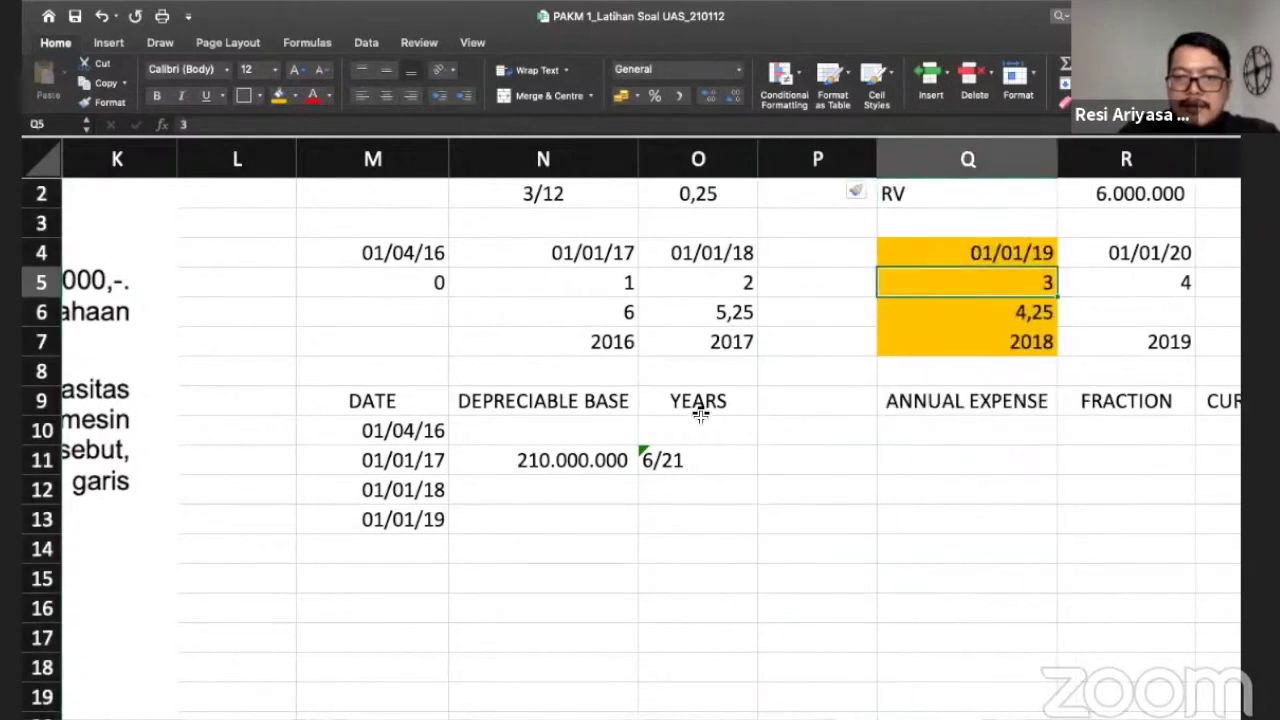
click(700, 414)
drag(700, 414, 800, 402)
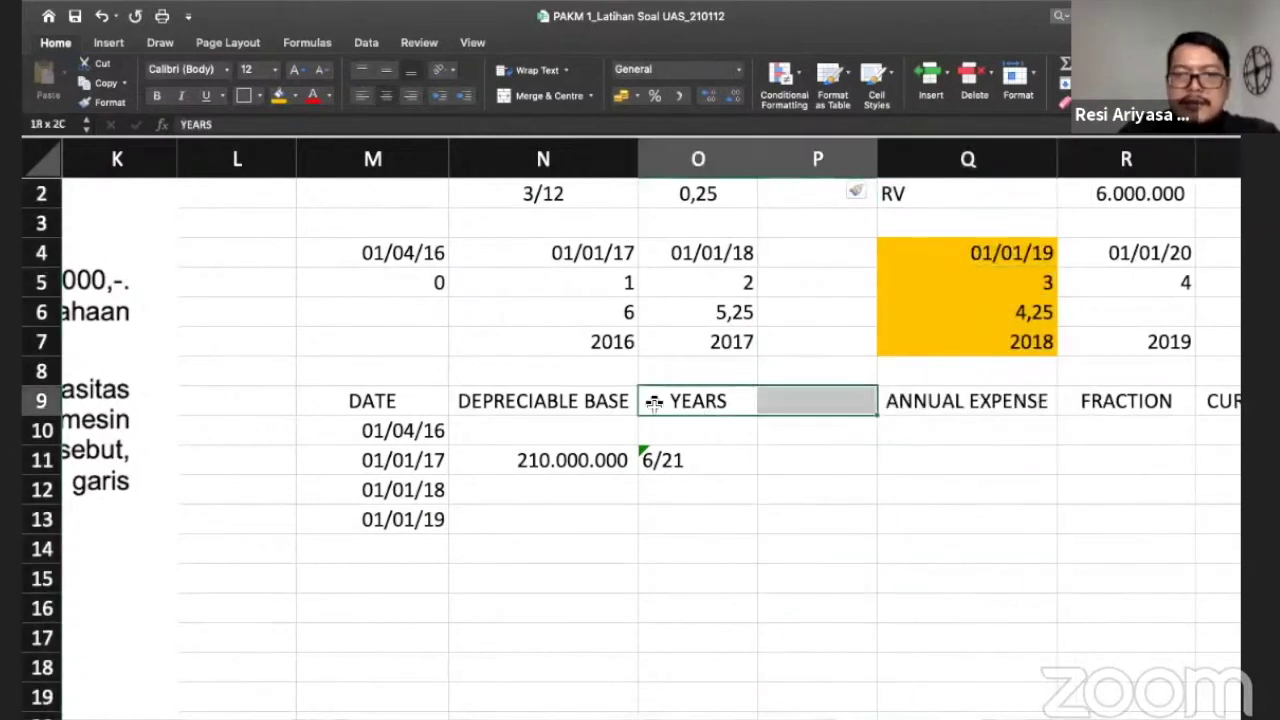
click(538, 96)
Step: Enter the formula =6/21 in P11 as the decimal YEARS value for 01/01/17
click(696, 456)
click(848, 457)
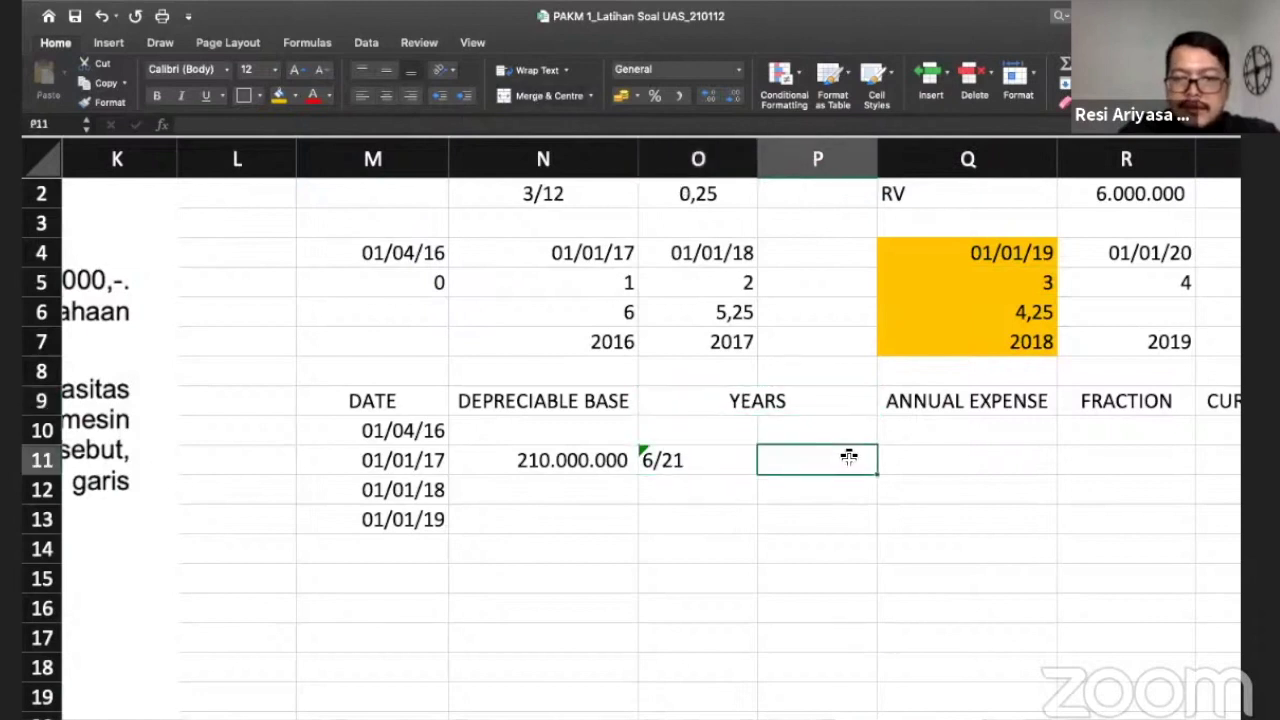
text(=)
text(6/21)
key(BackSpace)
text(21)
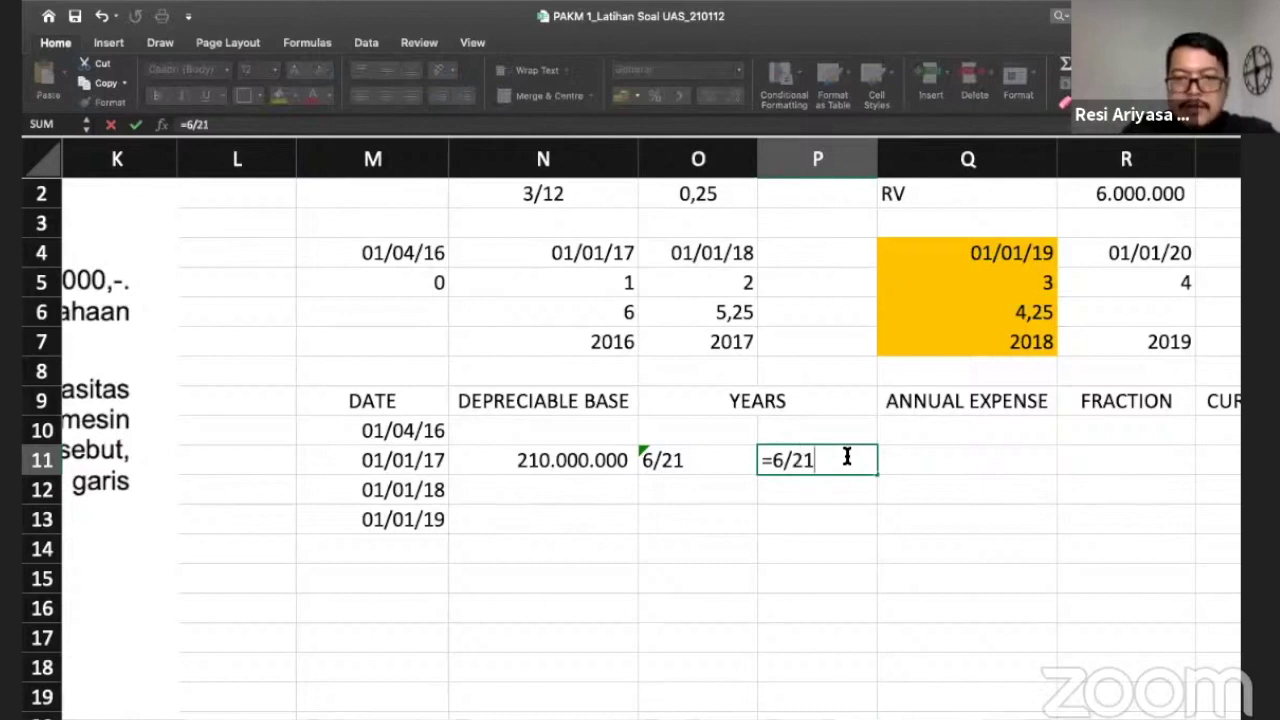
key(Return)
click(846, 460)
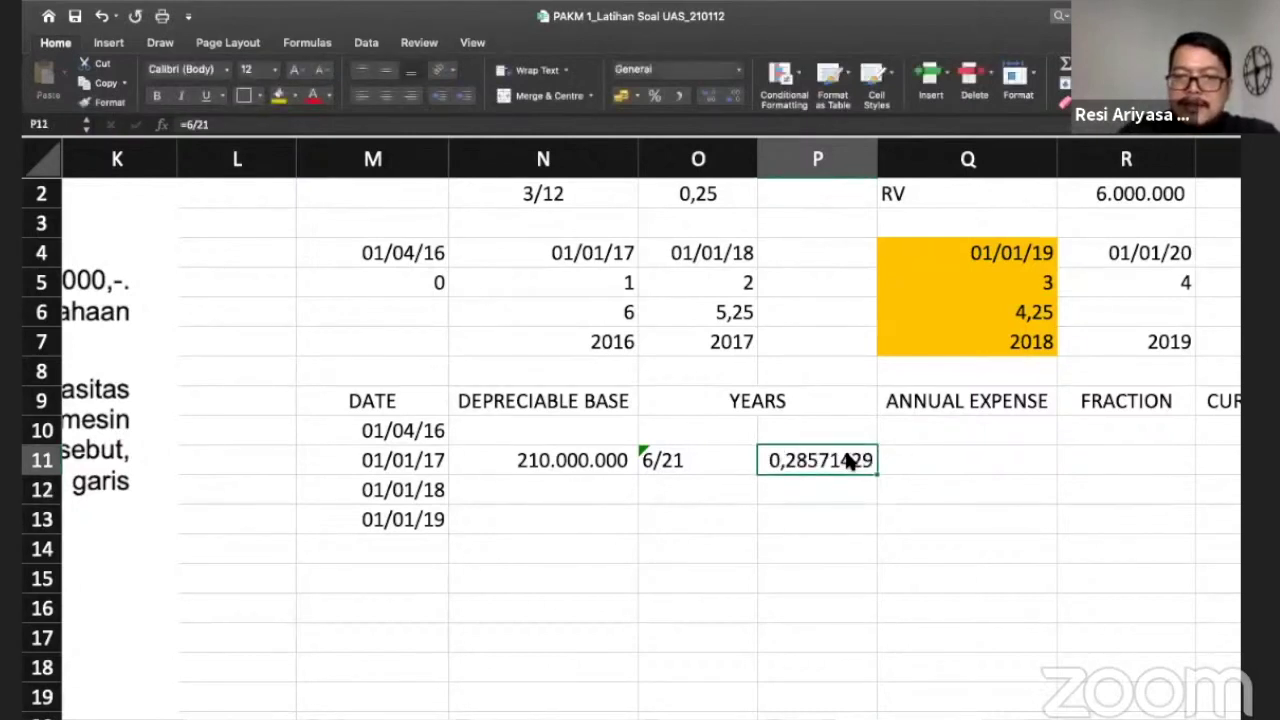
Step: Calculate the ANNUAL EXPENSE for 01/01/17 in Q11 with the formula =P11*N11
click(937, 460)
text(=)
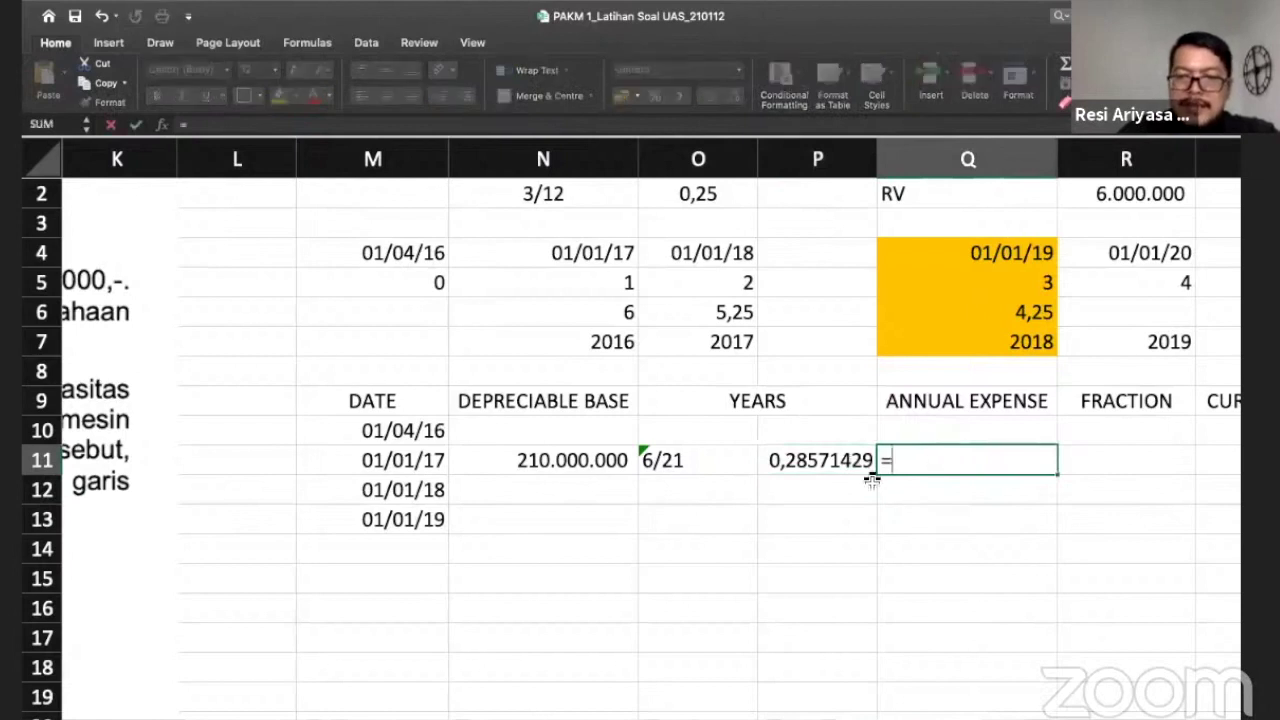
click(806, 460)
text(*)
click(555, 462)
key(Return)
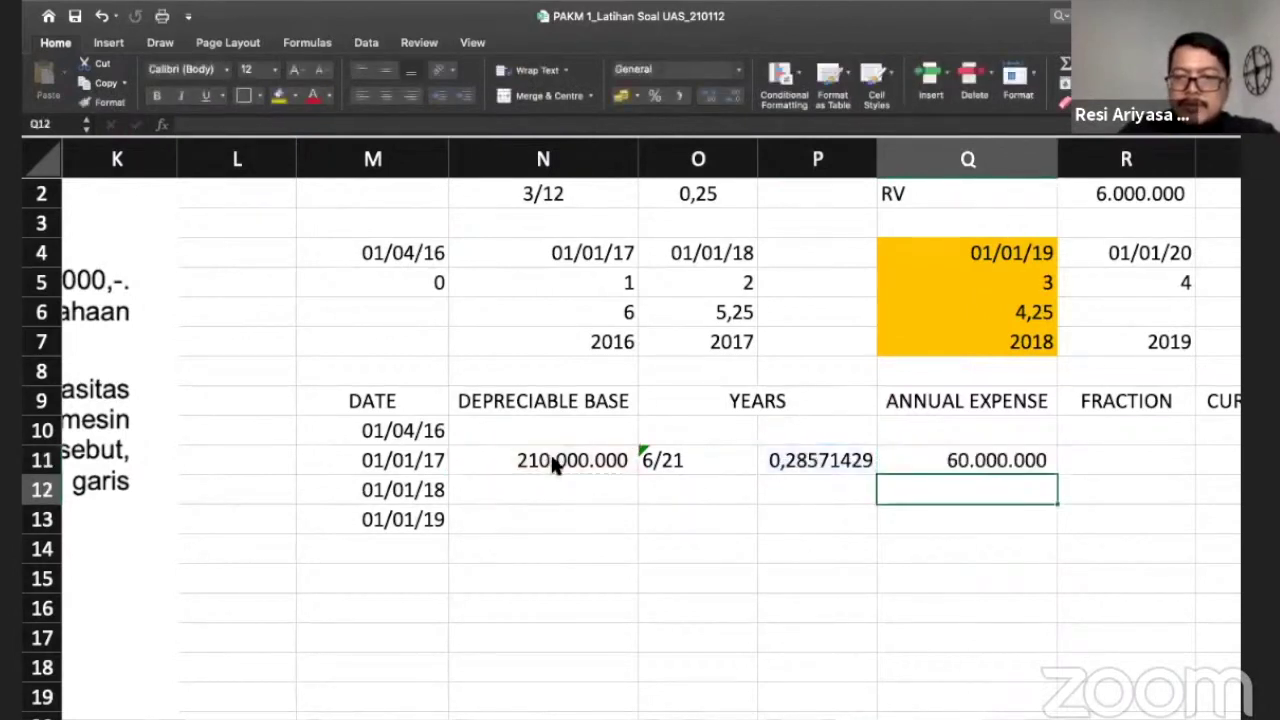
Step: Fill the FRACTION for 01/01/17 in R11 by linking it to the 9/12 decimal in O1
key(Up)
key(Right)
scroll(555, 465, right, 2)
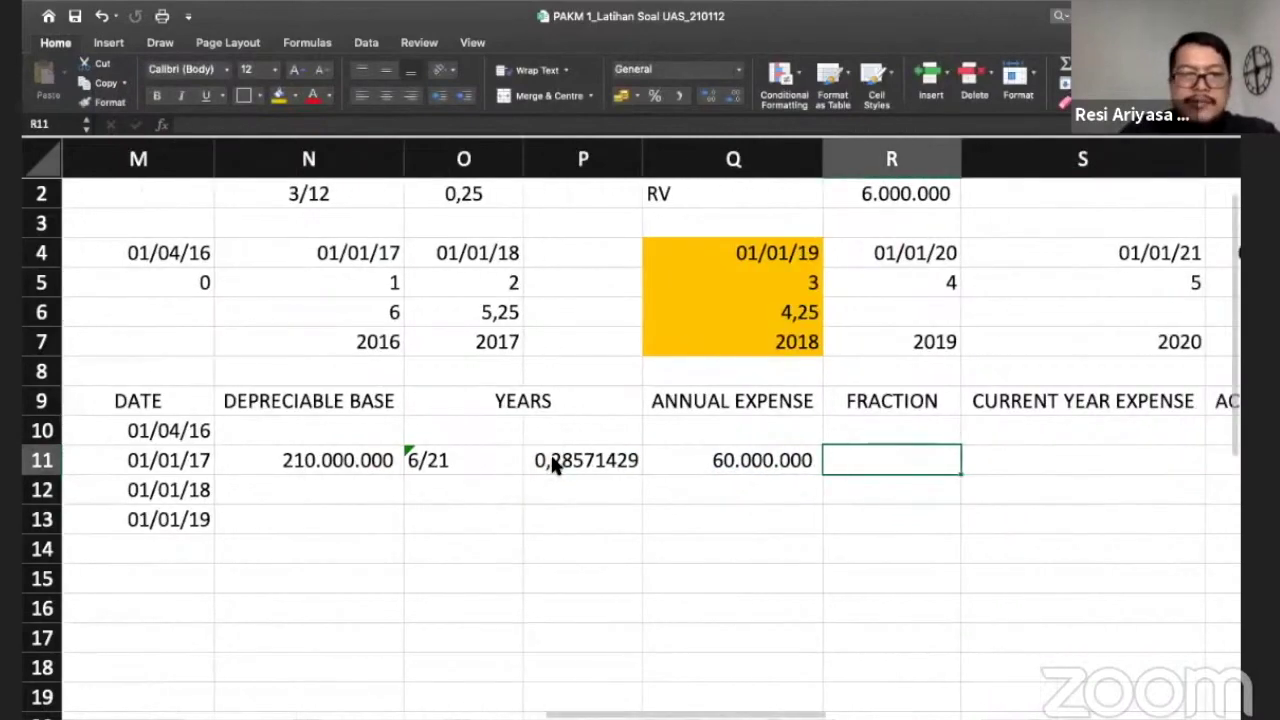
text(=)
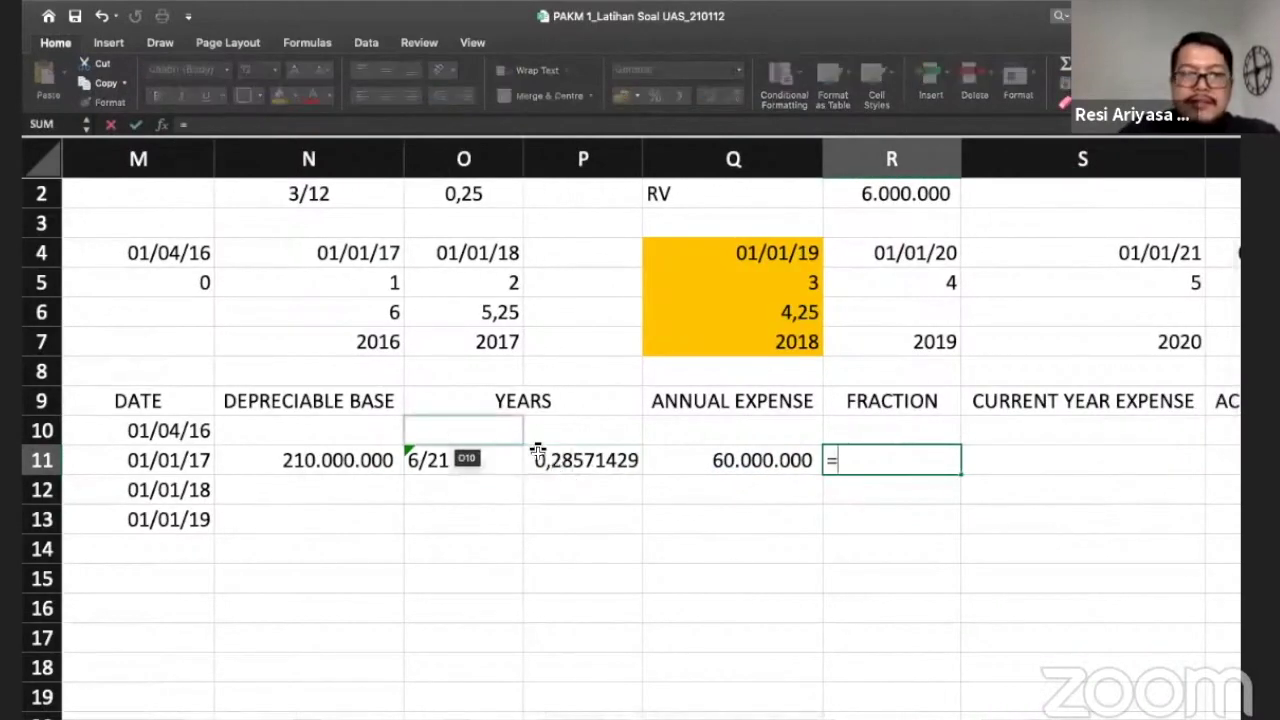
scroll(545, 458, left, 3)
scroll(545, 458, up, 1)
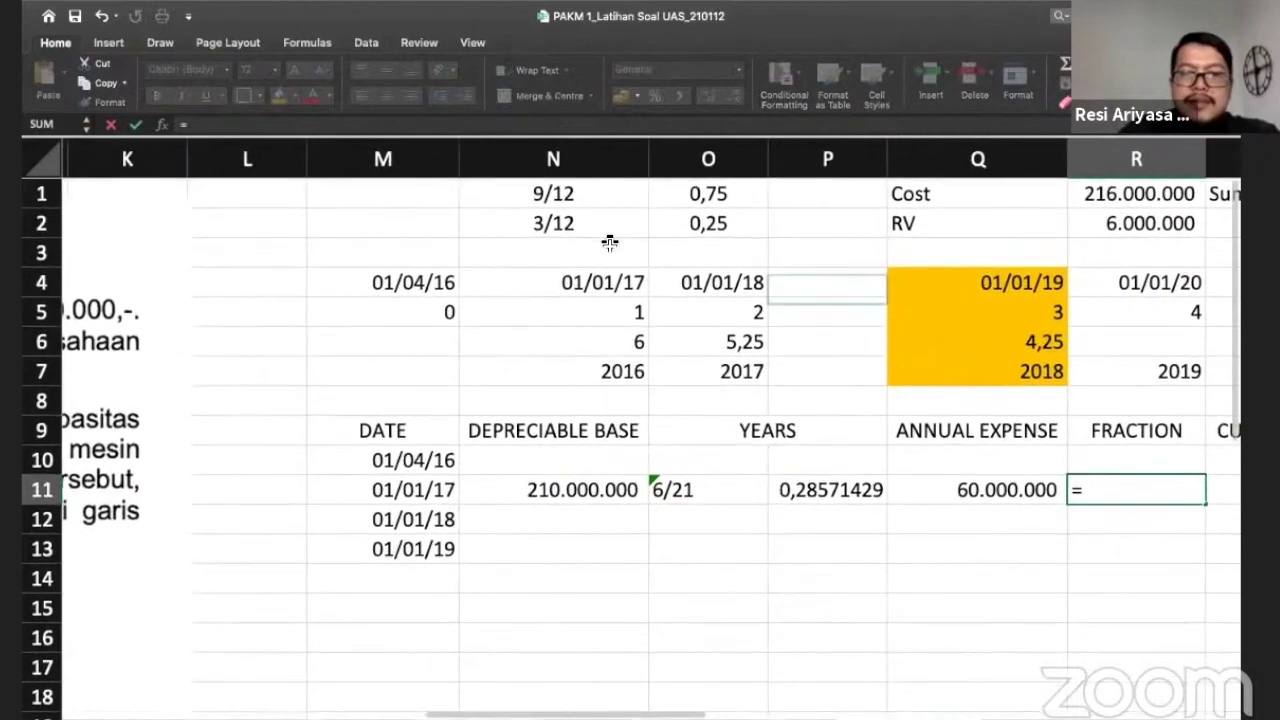
click(678, 193)
key(Return)
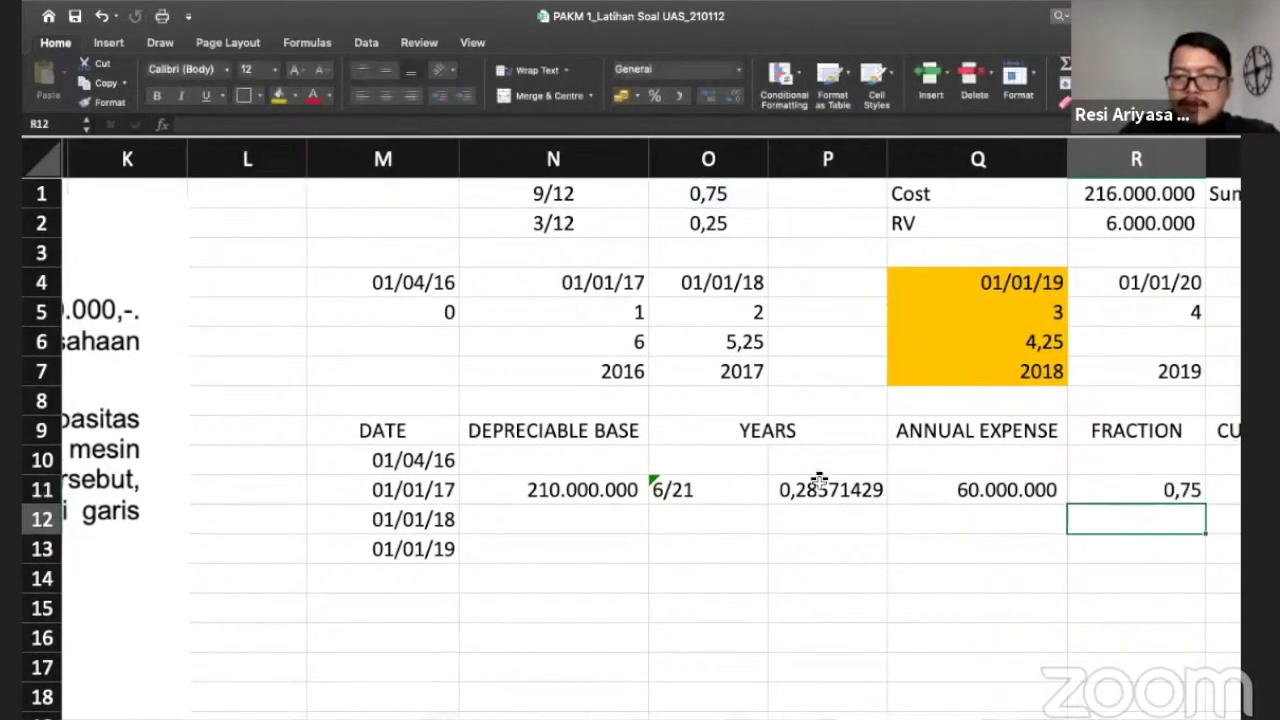
Step: Calculate the CURRENT YEAR EXPENSE for 01/01/17 in S11 as the fraction times the annual expense, =R11*Q11
scroll(826, 486, right, 2)
click(995, 497)
text(=R11*)
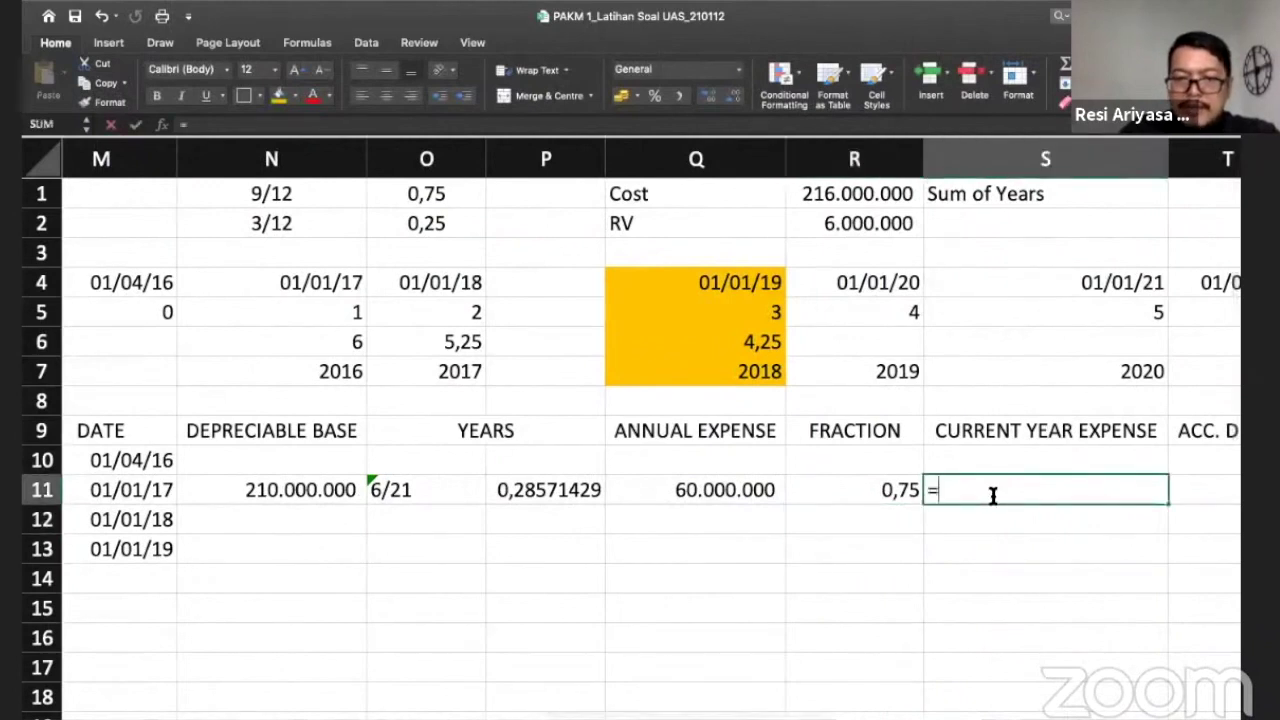
key(Left)
key(Left)
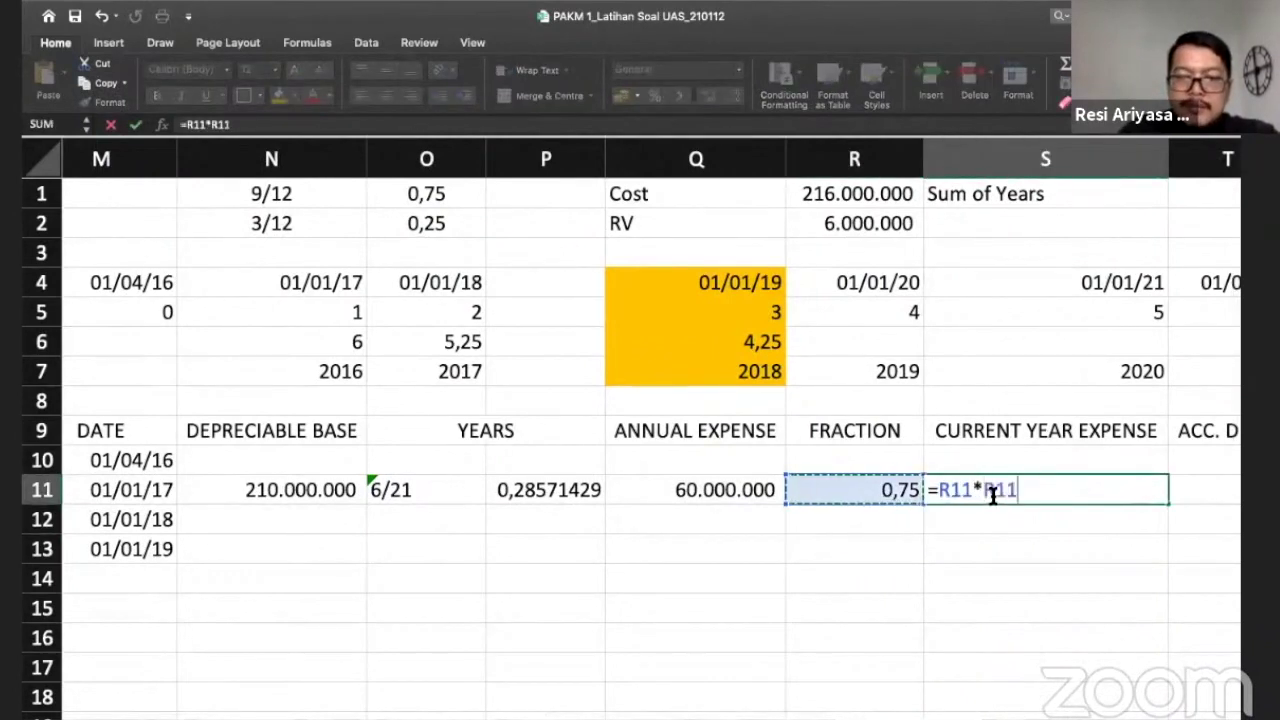
key(Return)
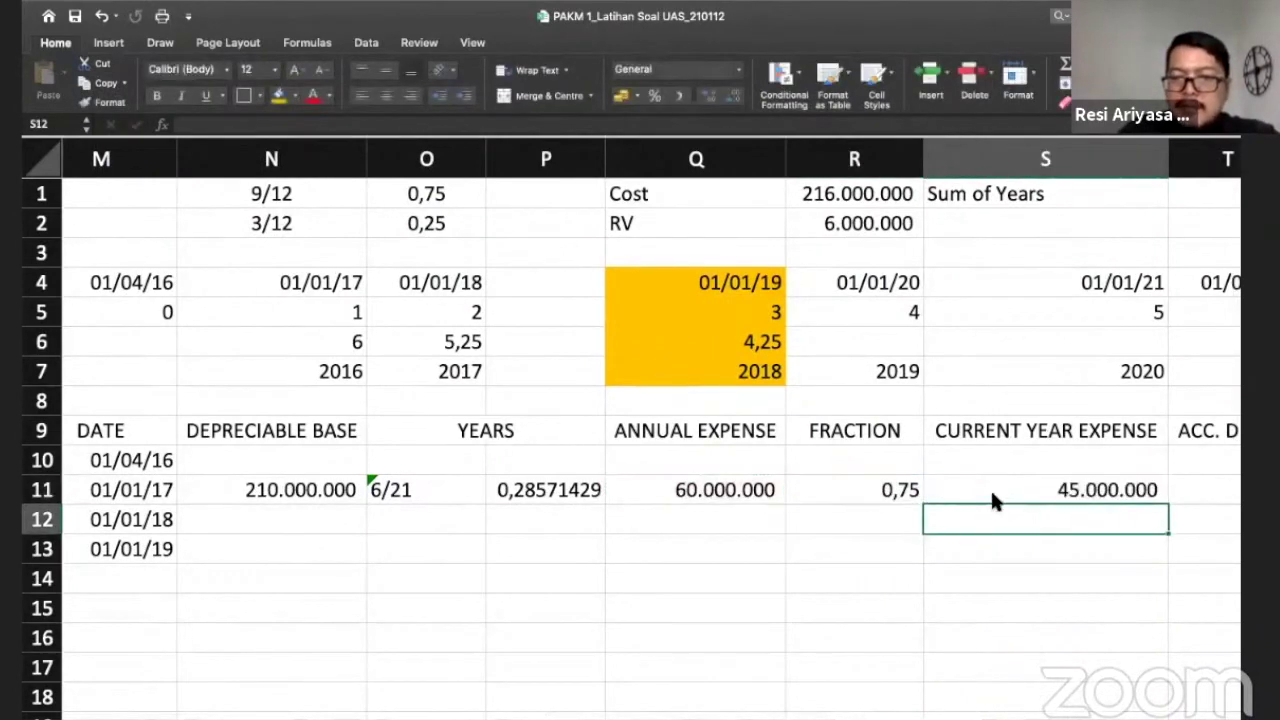
Step: Set the ACC. DEPR. for 01/01/17 in T11 to the current year expense with =S11
click(993, 497)
key(Right)
text(=)
key(Left)
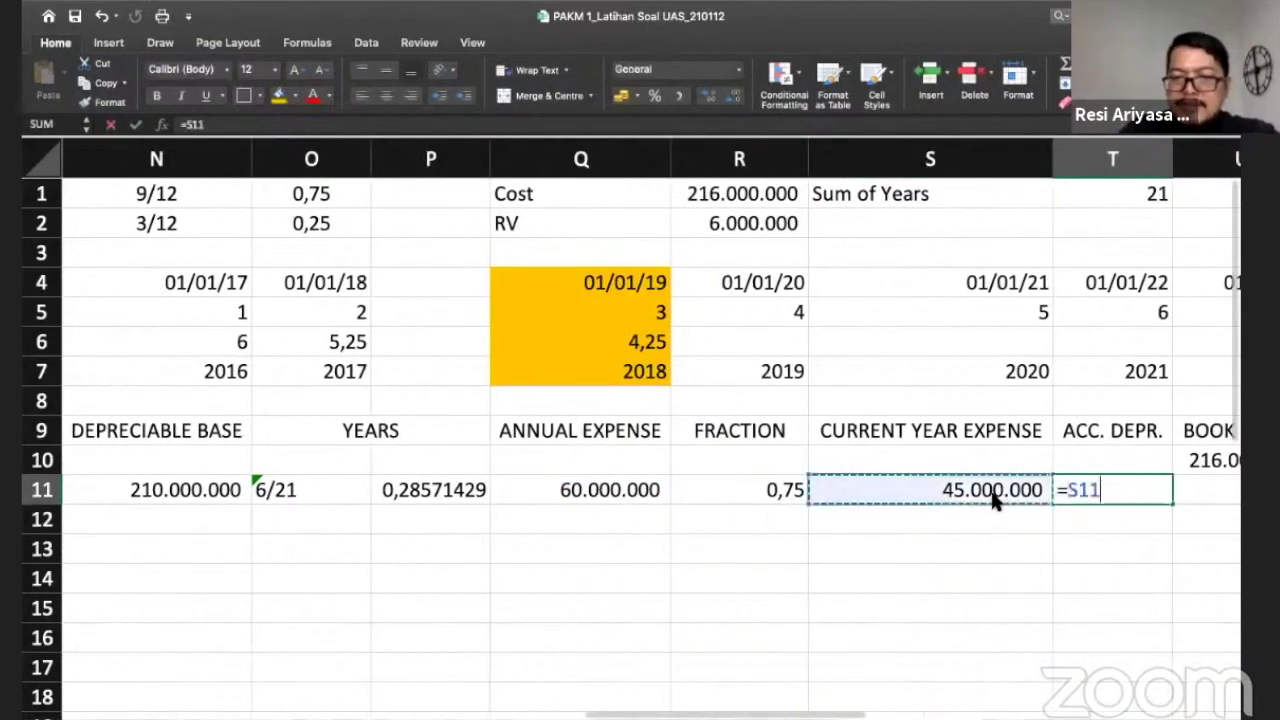
key(Return)
Step: Calculate the BOOK VALUE for 01/01/17 in U11 with the formula =U10-S11
key(Up)
key(Right)
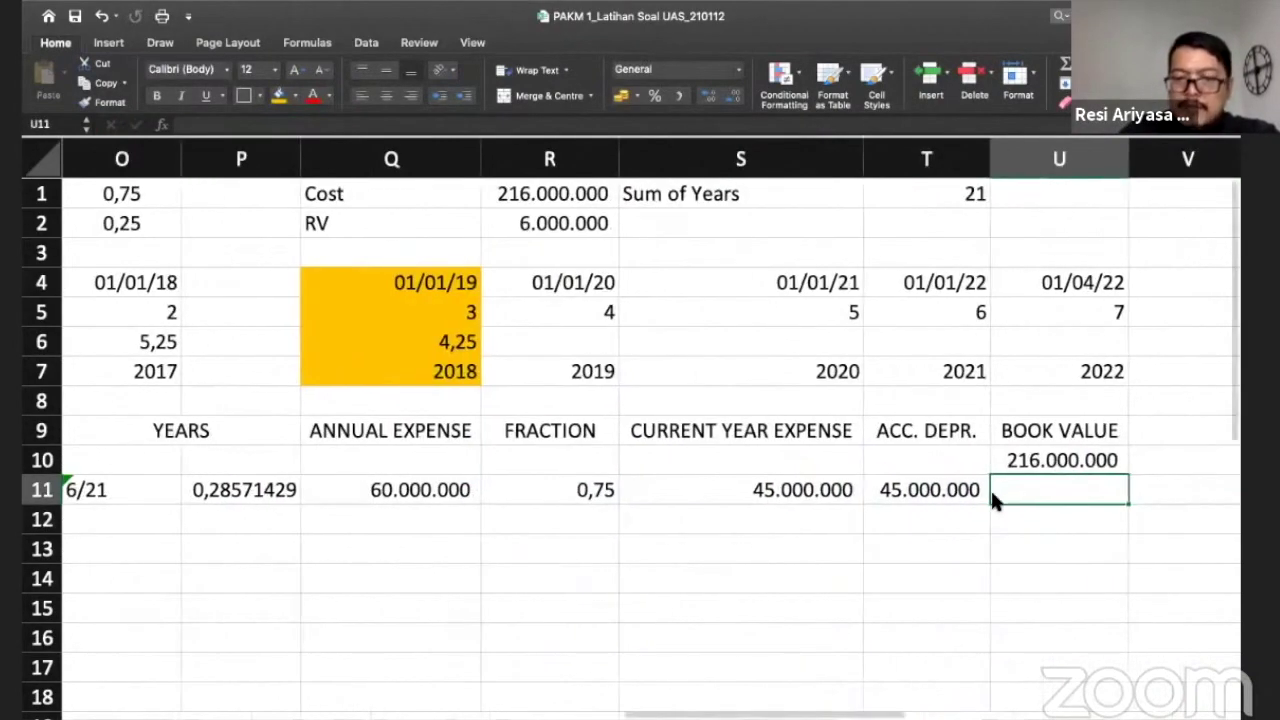
text(=)
key(Up)
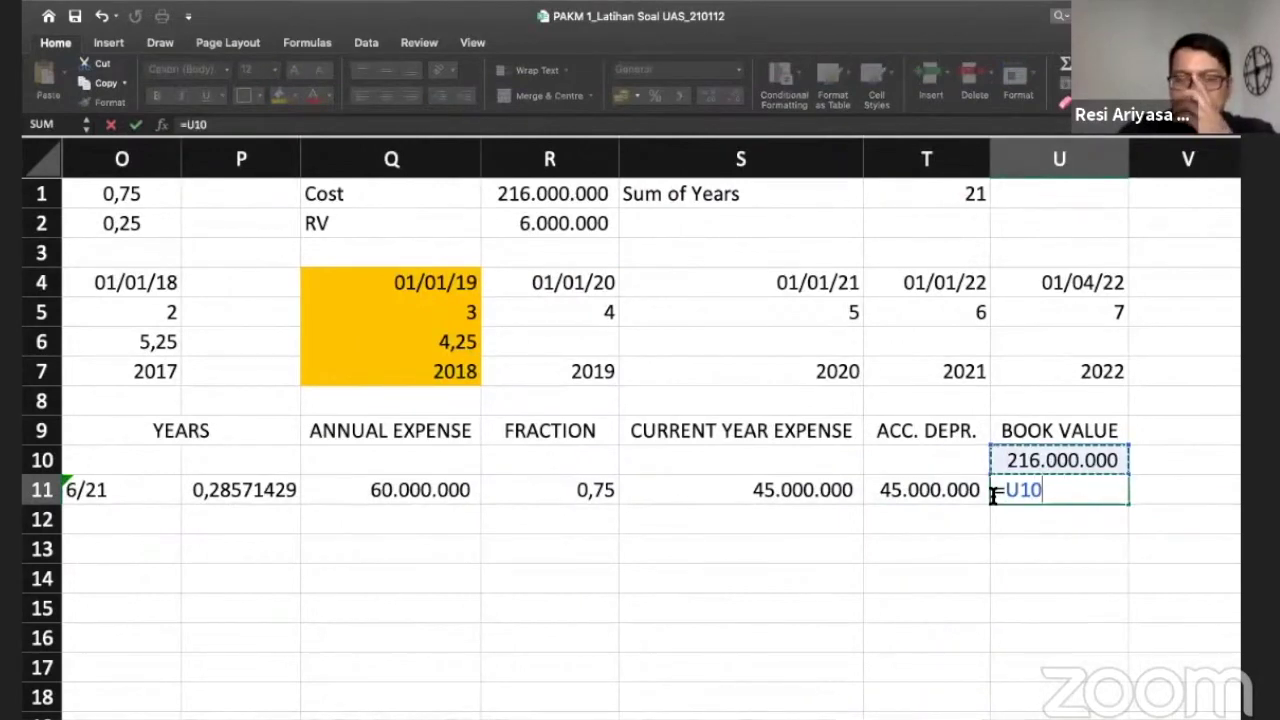
text(-)
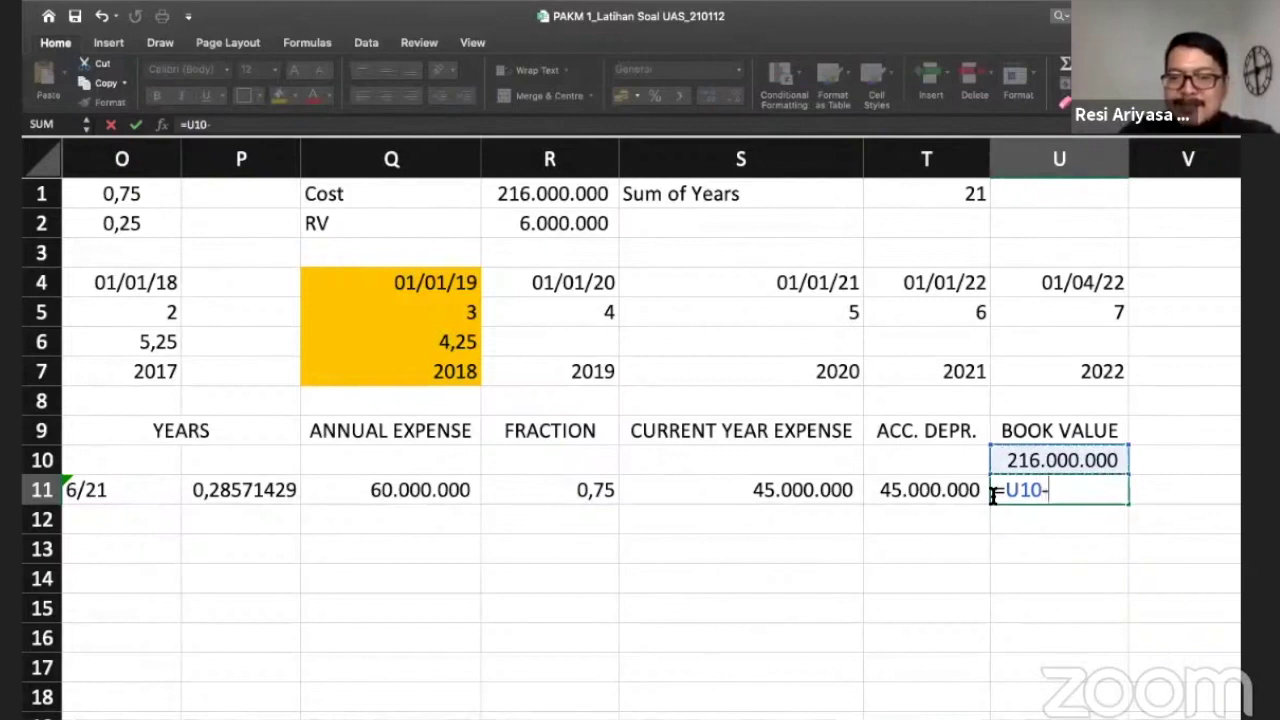
key(Left)
key(Left)
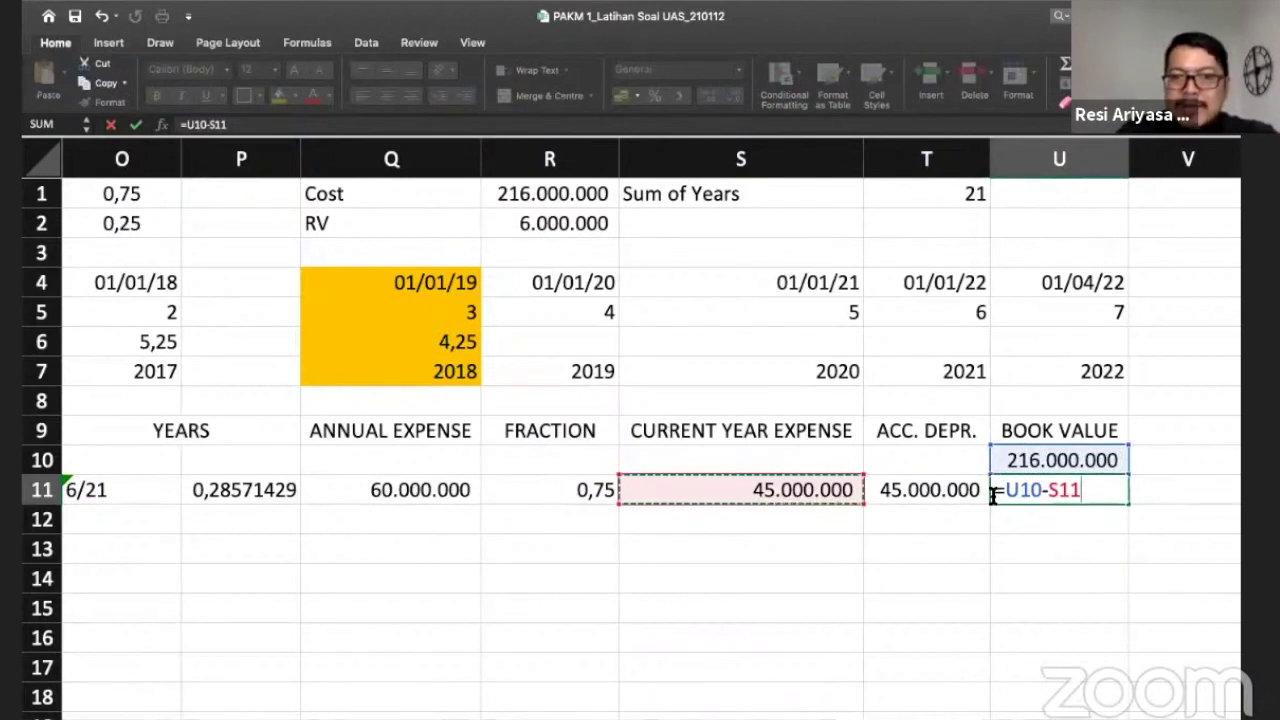
key(Return)
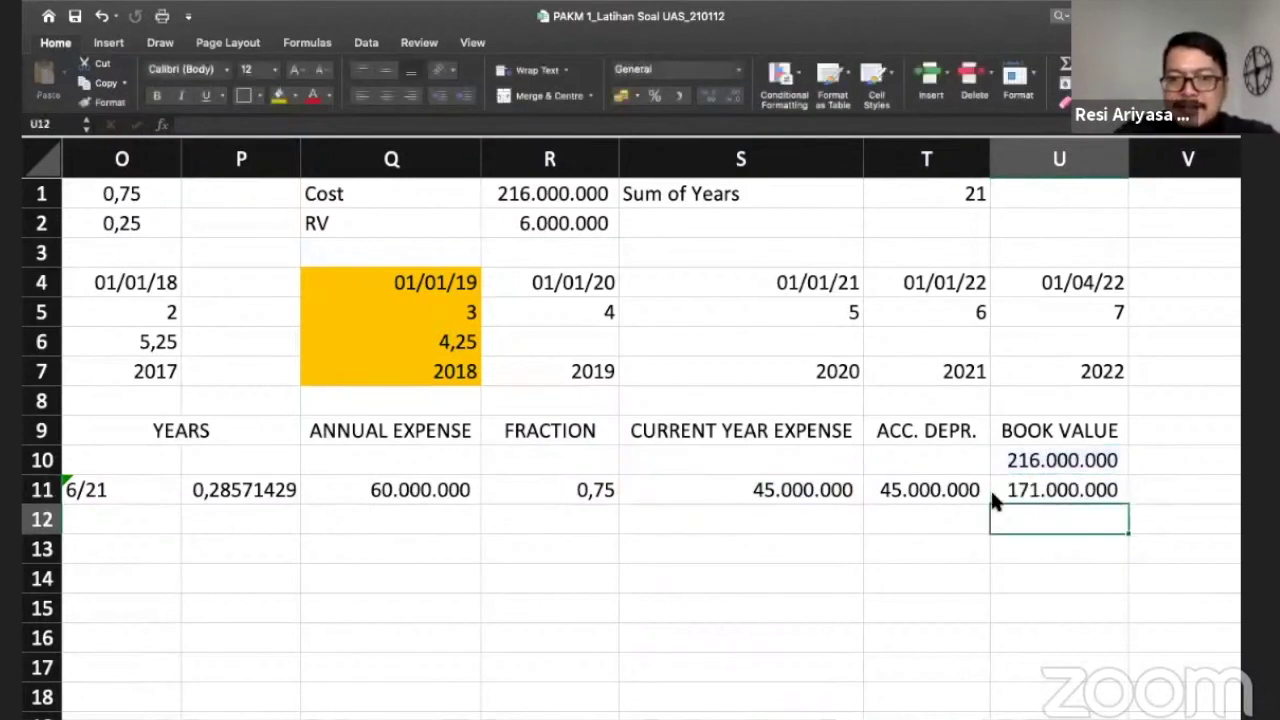
Step: Carry the depreciable base down to 01/01/18 and 01/01/19 by linking N12 and N13 each to the cell above
scroll(995, 500, left, 10)
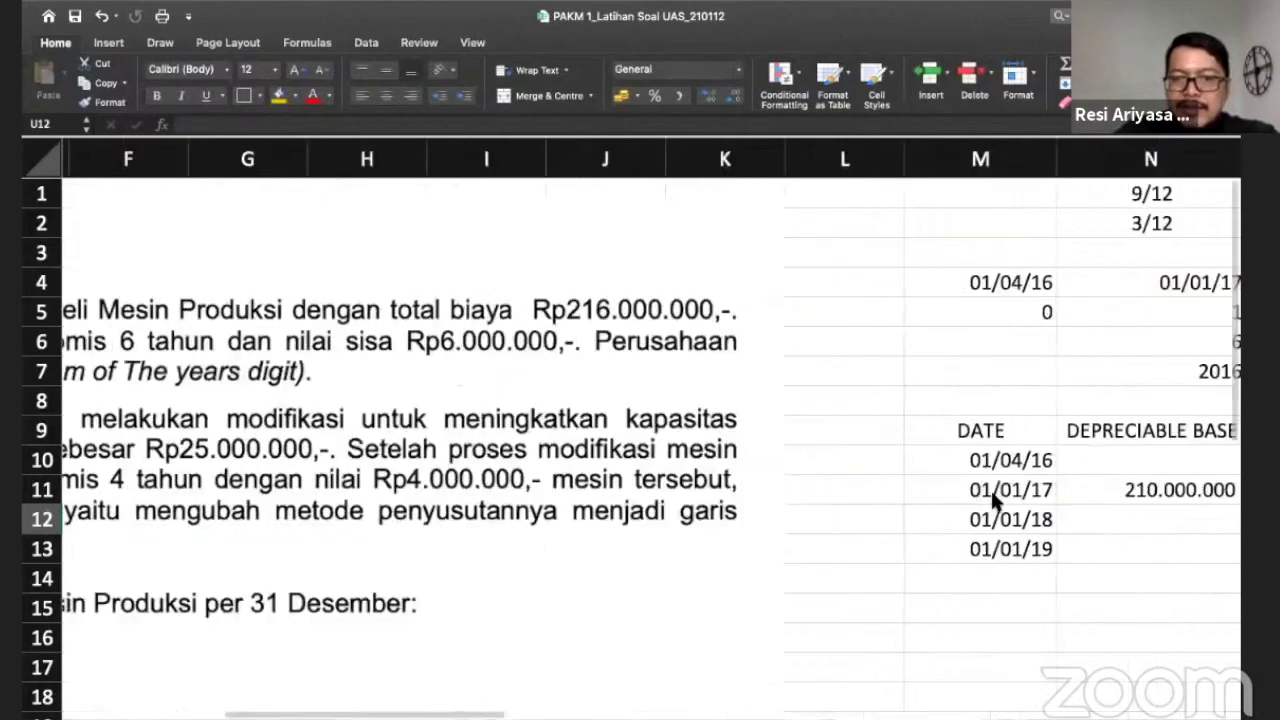
scroll(995, 502, right, 5)
scroll(990, 500, right, 3)
click(372, 524)
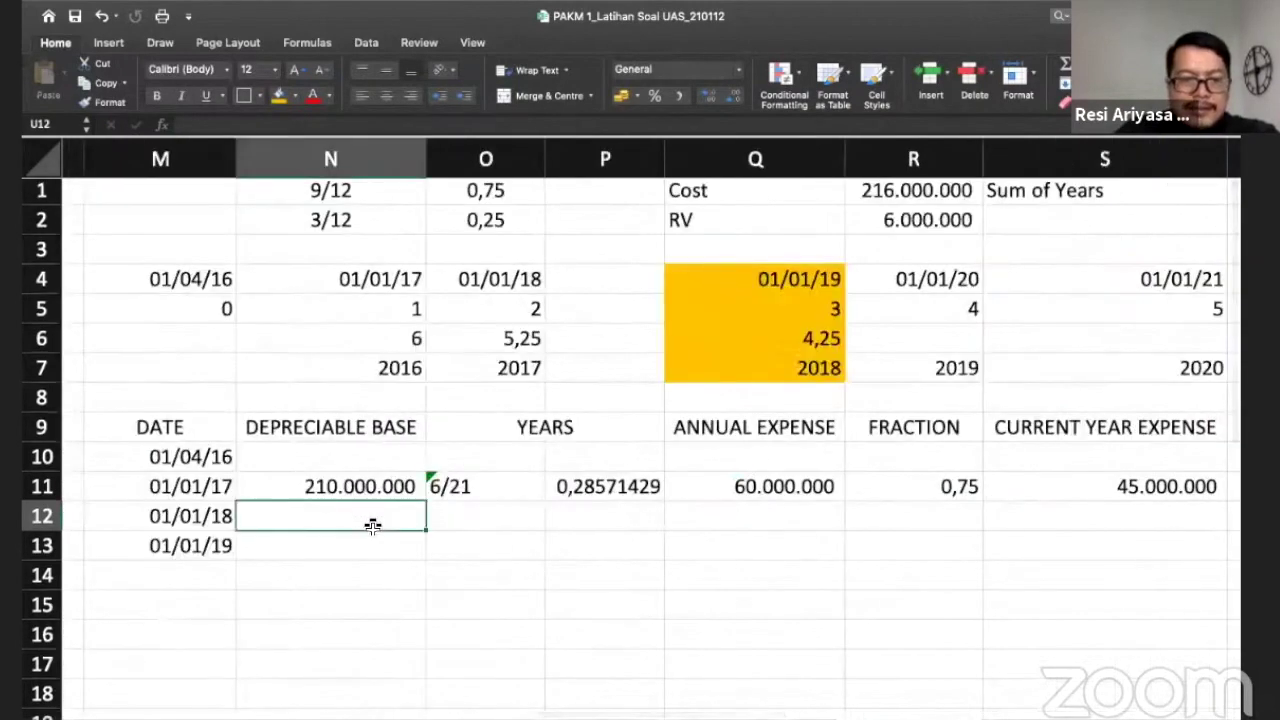
text(=)
key(Up)
key(Return)
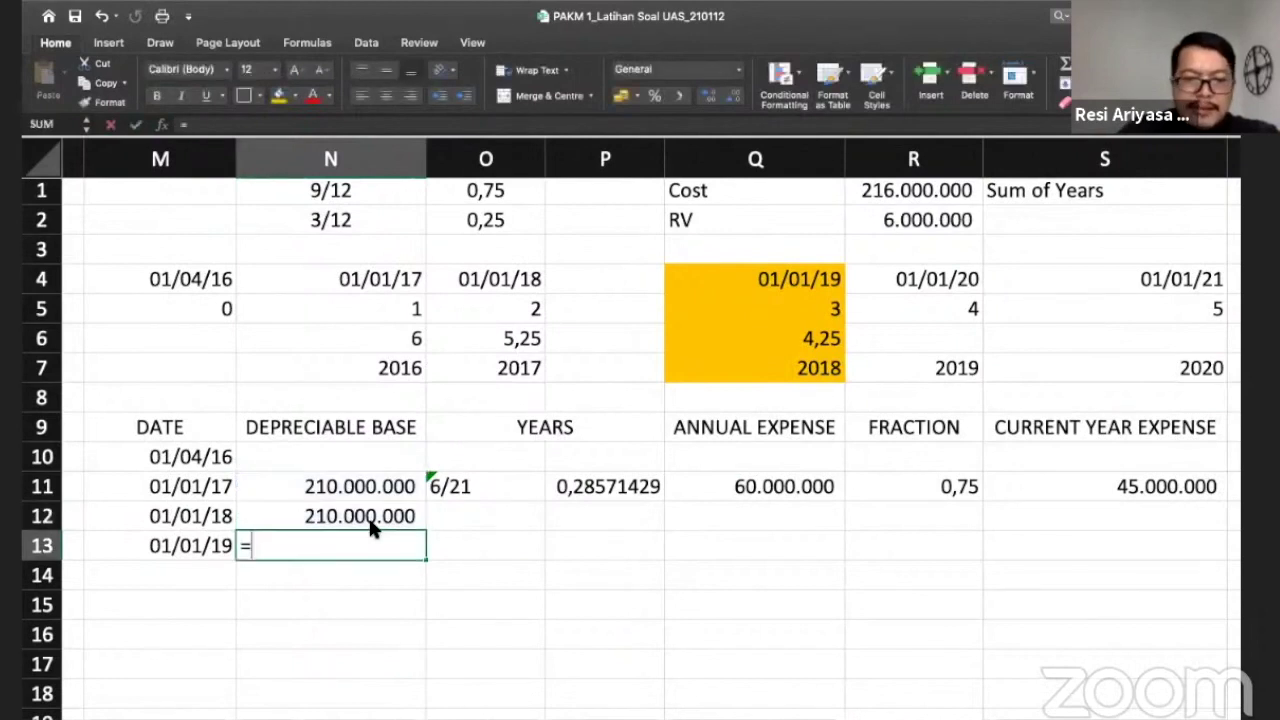
text(=)
key(Up)
key(Return)
Step: Centre the contents of the whole column O horizontally
click(371, 521)
key(Right)
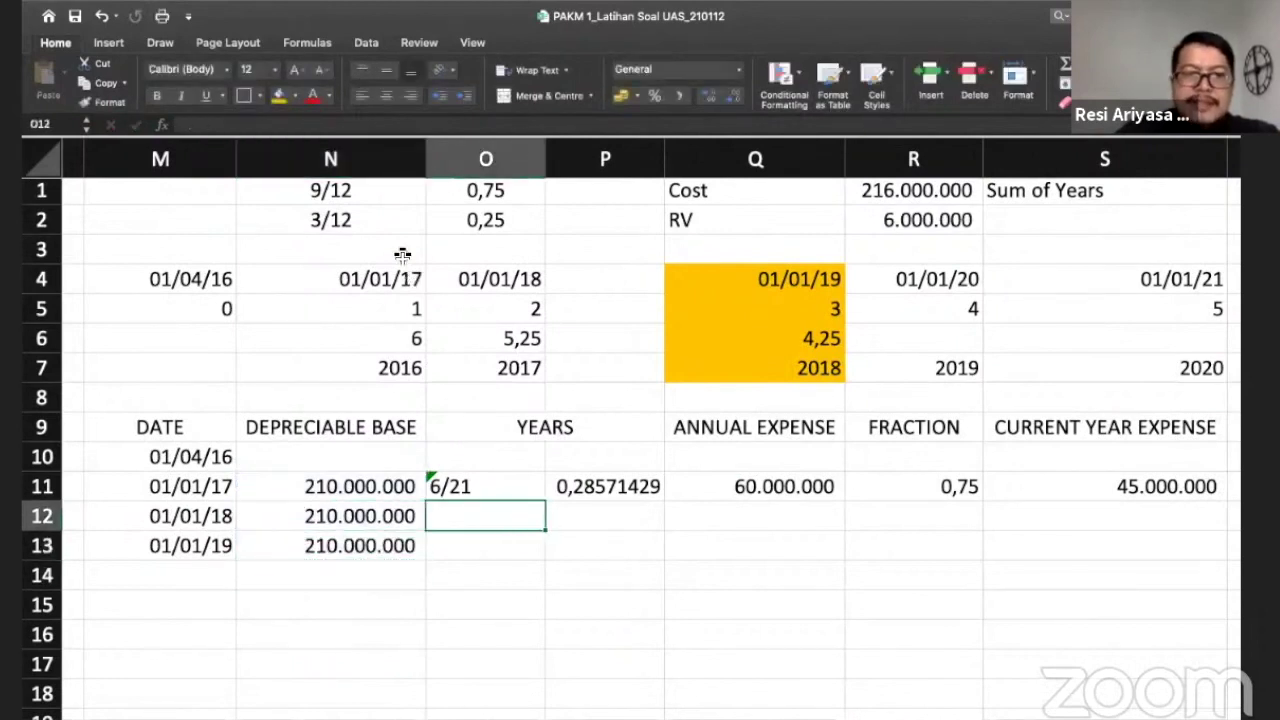
click(520, 160)
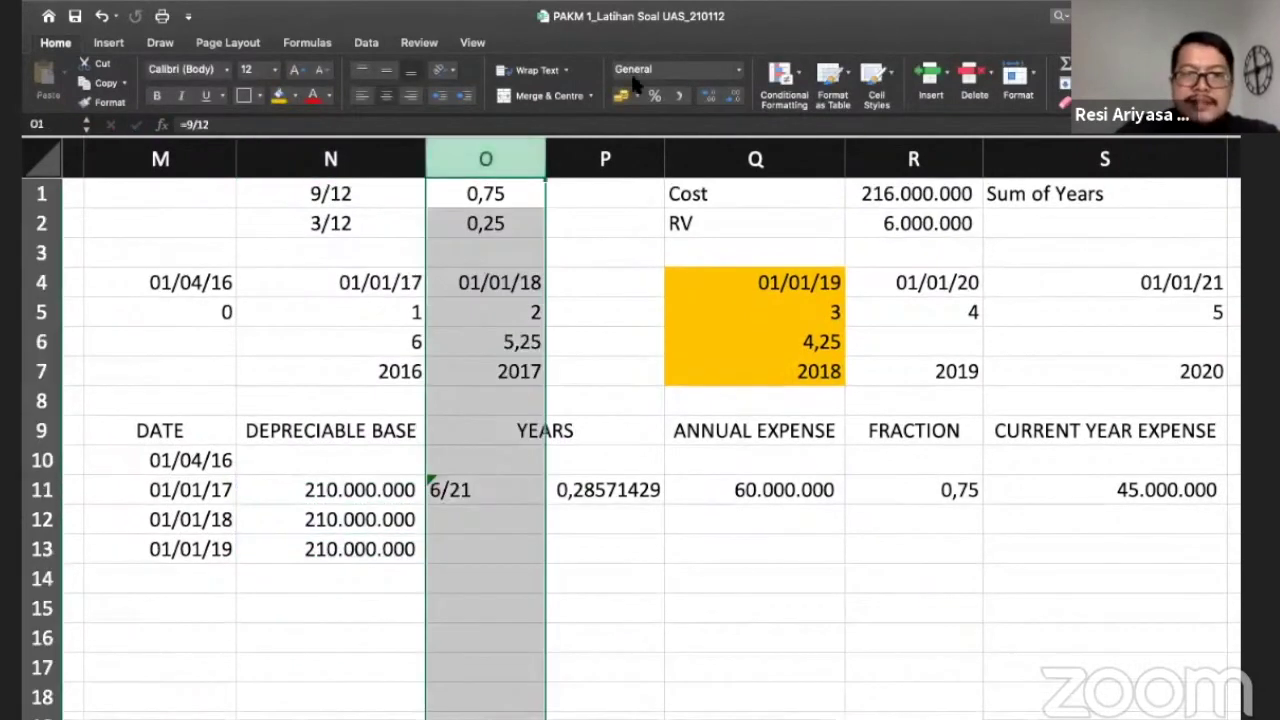
click(387, 97)
Step: Enter the YEARS fraction 5,25/21 as text in O12 for 01/01/18
click(499, 518)
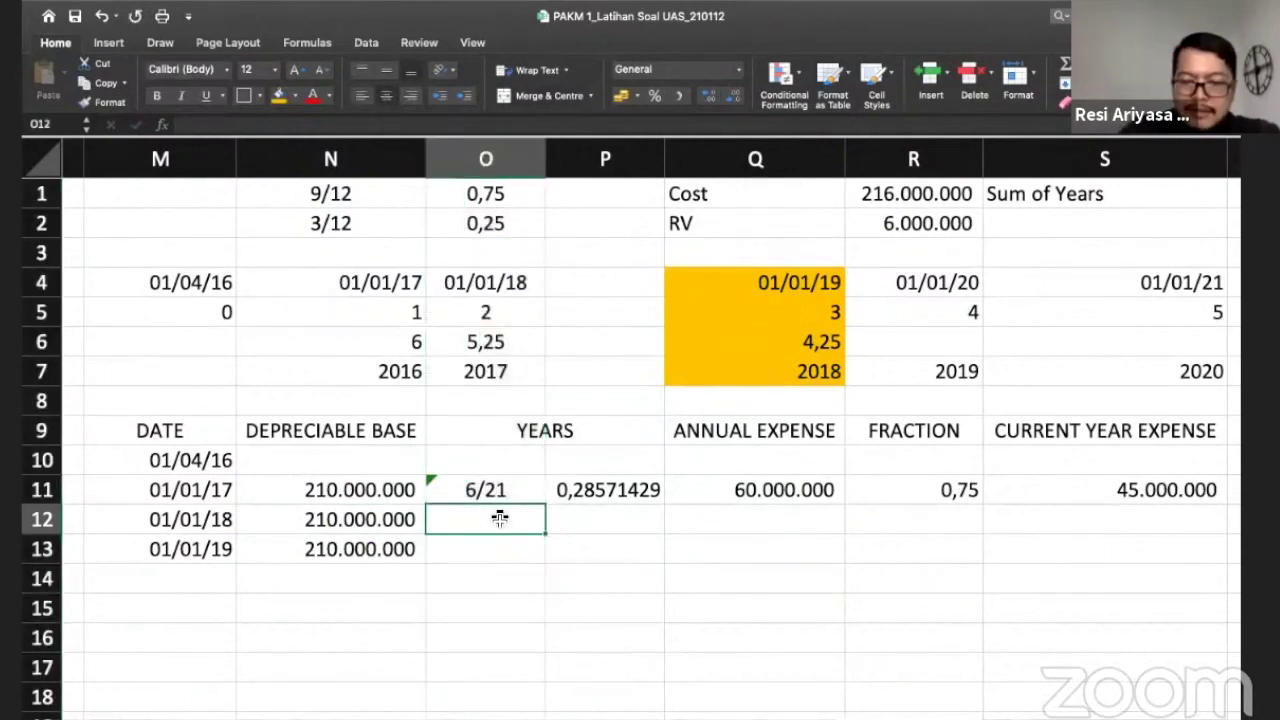
text(')
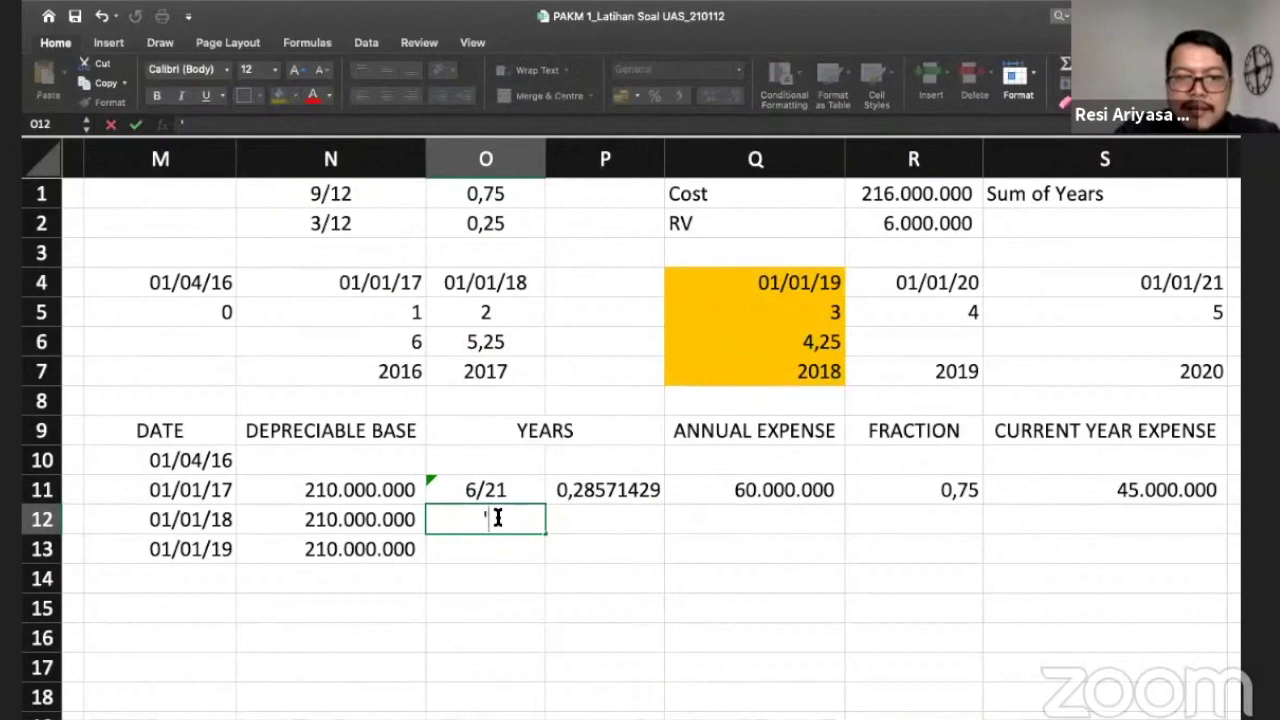
text(5,25/)
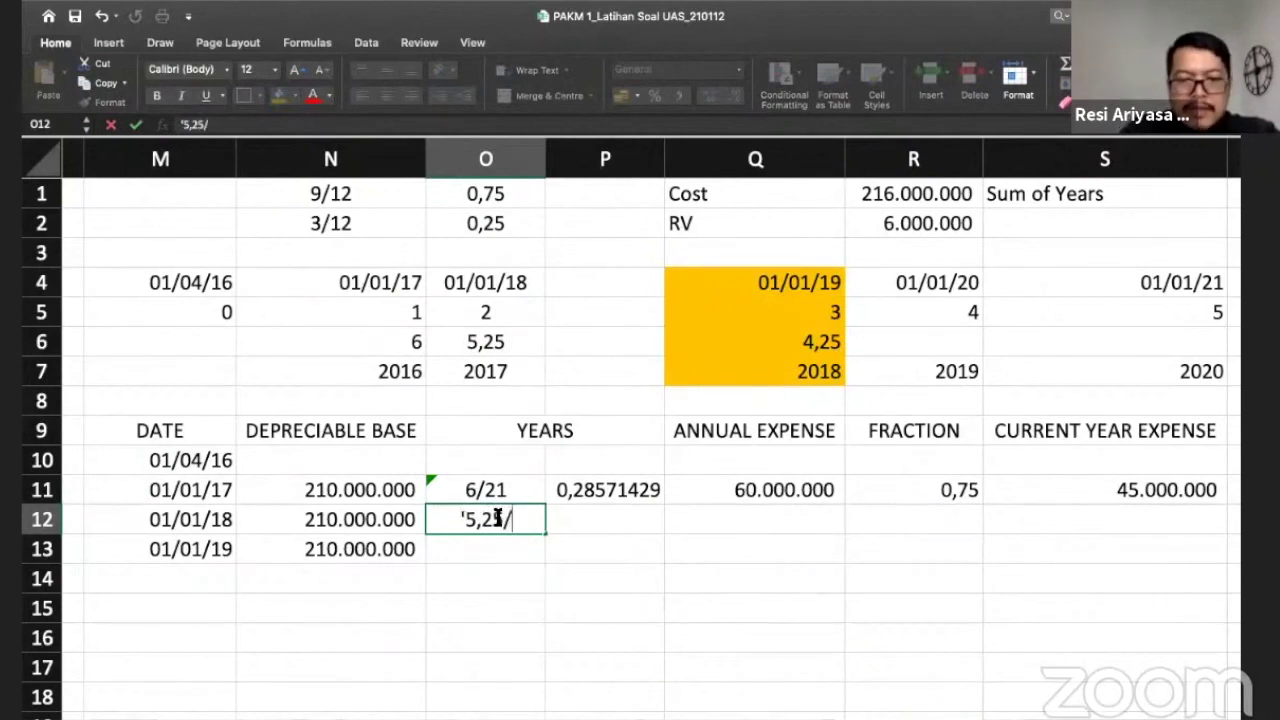
text(21)
key(Return)
Step: Calculate the decimal YEARS value for 01/01/18 in P12 with the formula =O6/T1
key(Up)
key(Right)
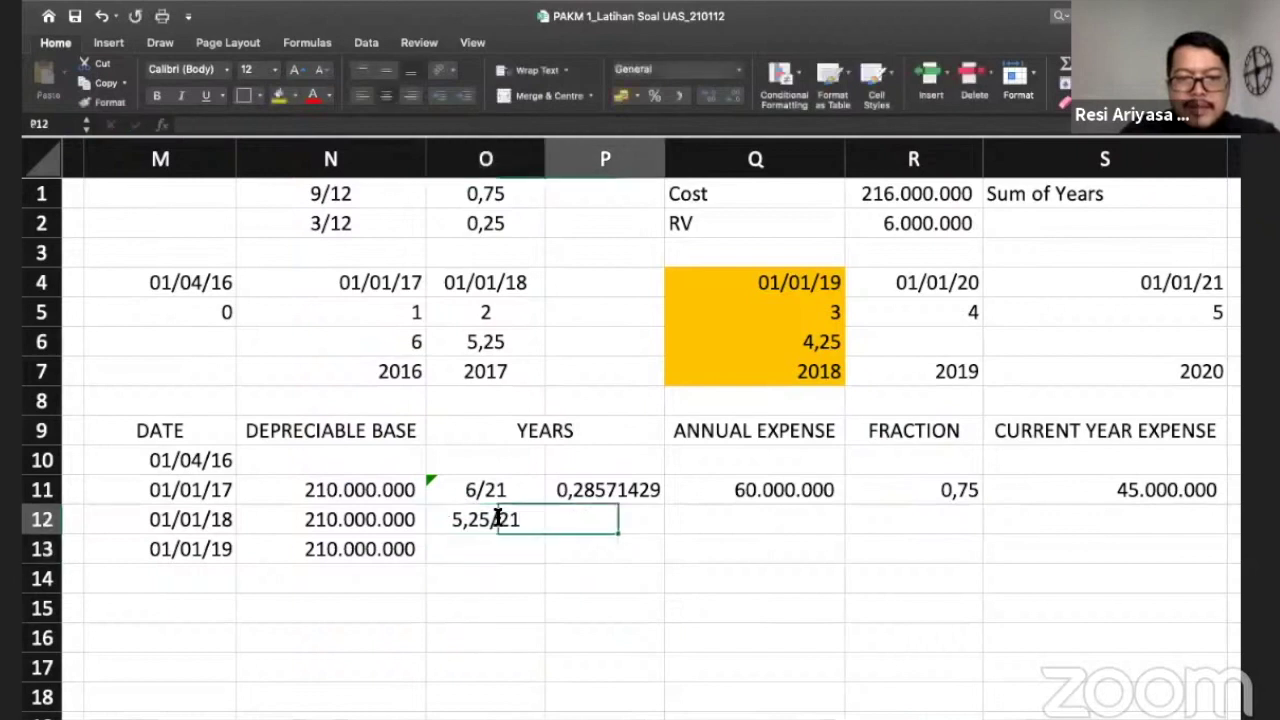
text(=)
click(510, 340)
text(/)
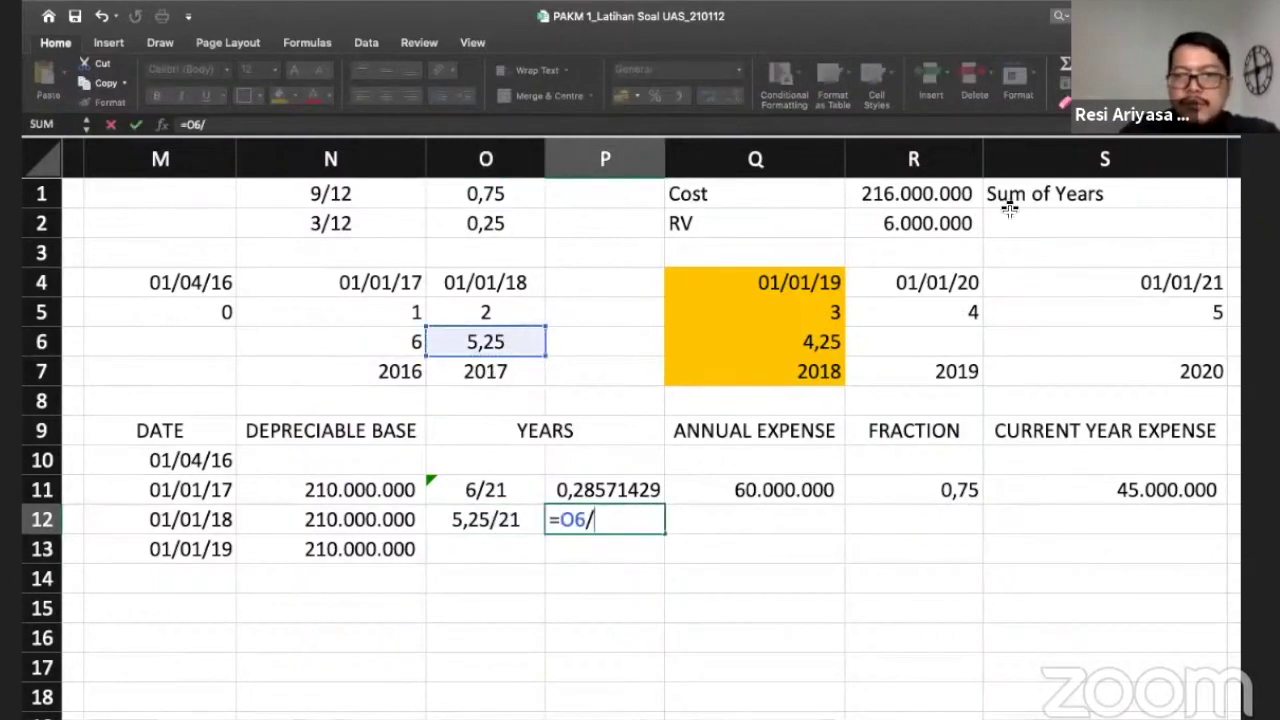
scroll(990, 215, right, 2)
scroll(975, 222, right, 2)
click(1037, 195)
key(Return)
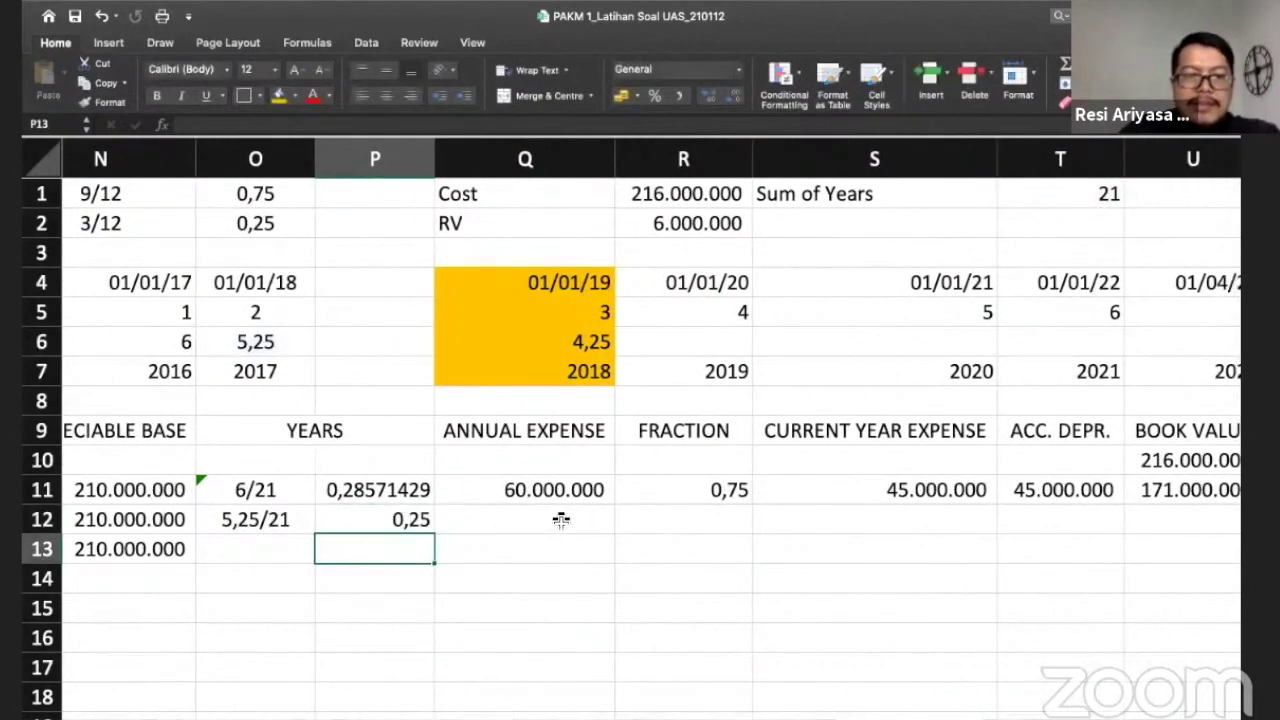
Step: Enter the YEARS fraction 4,25/21 as text in O13 for 01/01/19
click(280, 549)
scroll(281, 549, left, 2)
scroll(282, 551, left, 1)
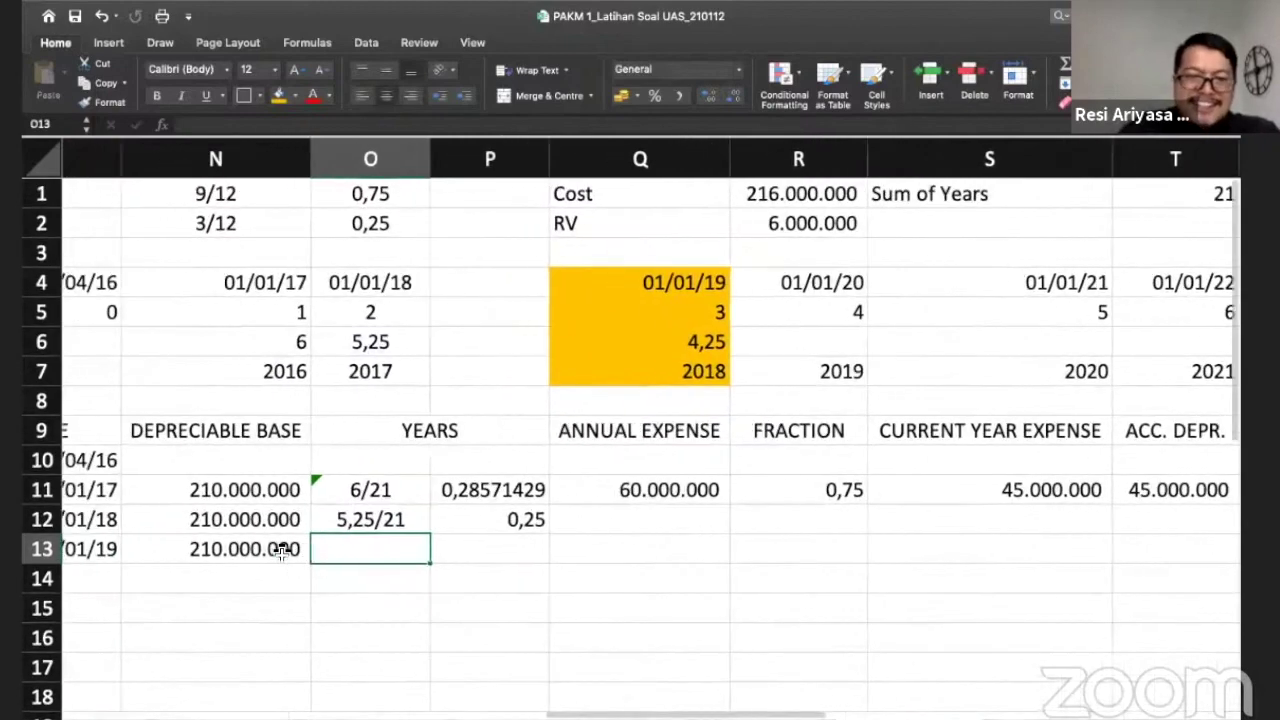
key(F2)
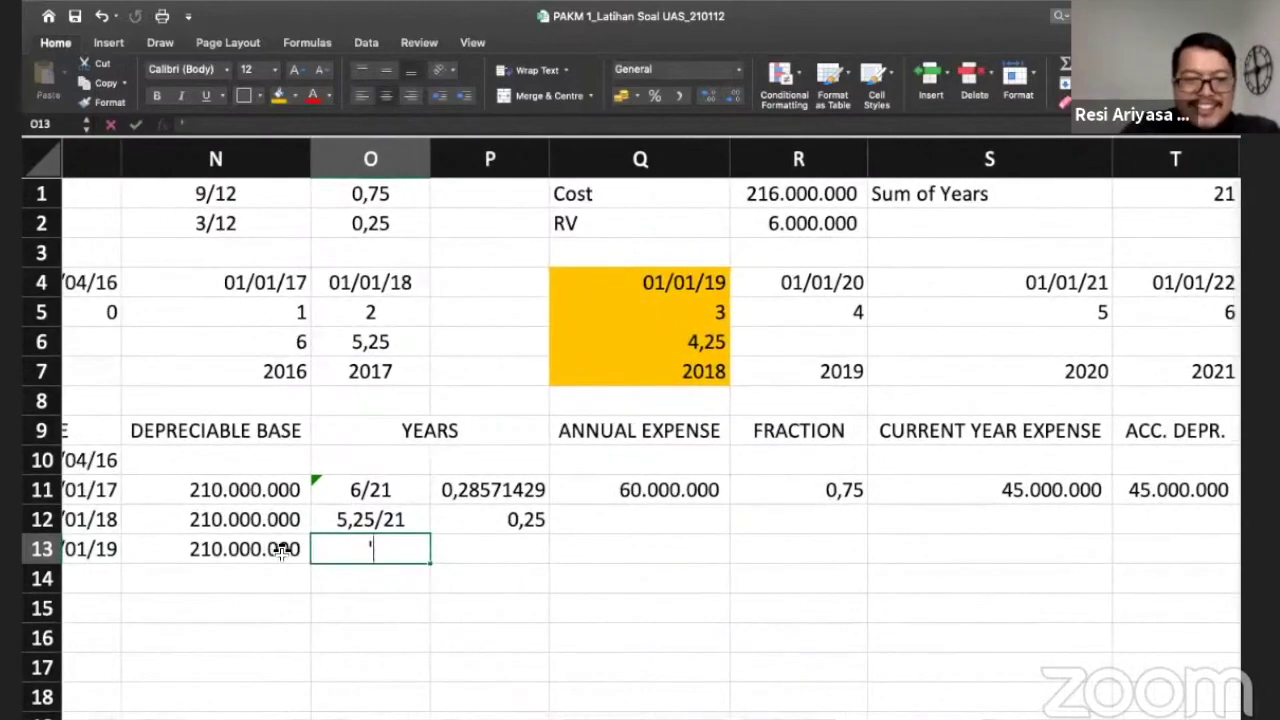
text('4,25/)
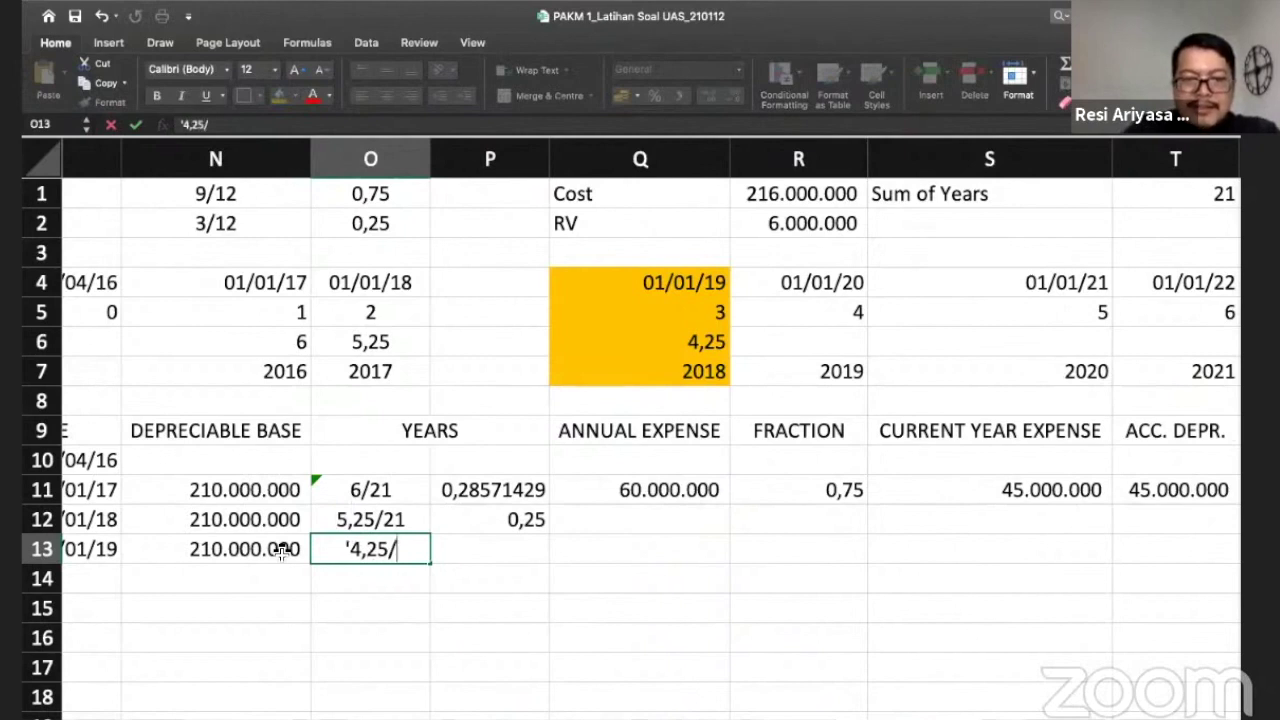
text(21)
Step: Calculate the decimal YEARS value for 01/01/19 in P13 with the formula =Q6/T1
key(Tab)
text(=)
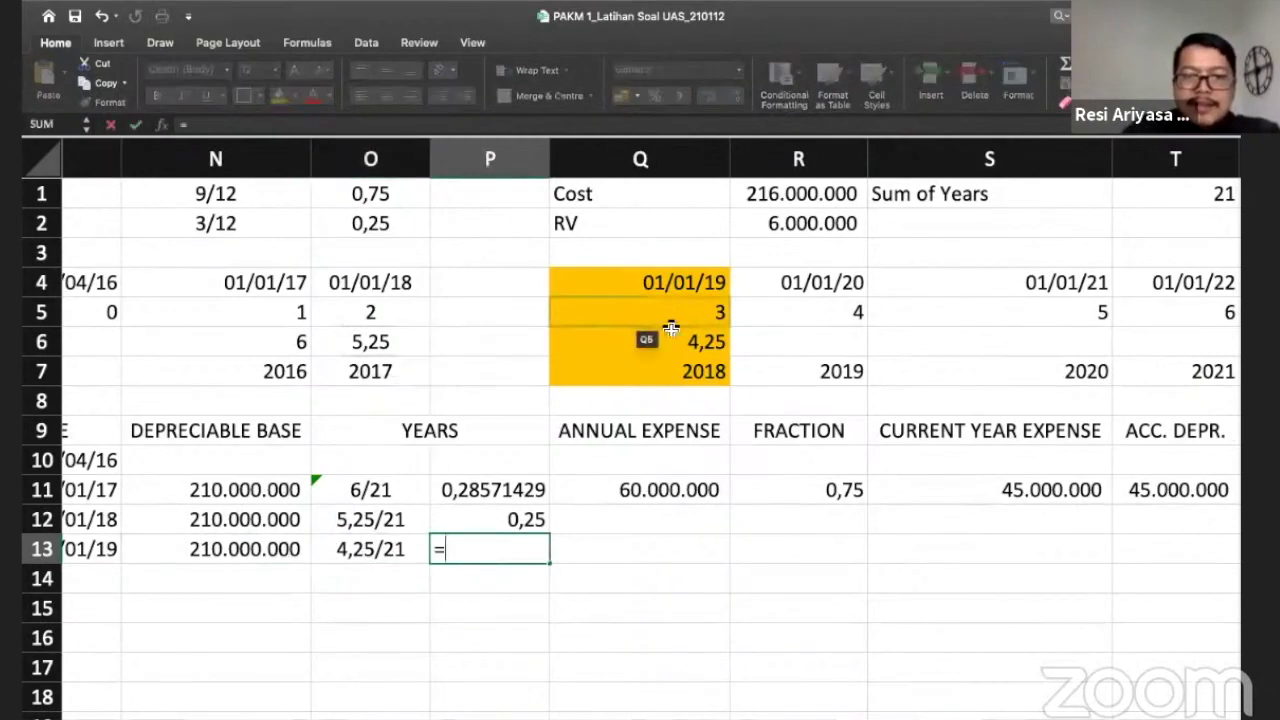
click(673, 345)
text(/)
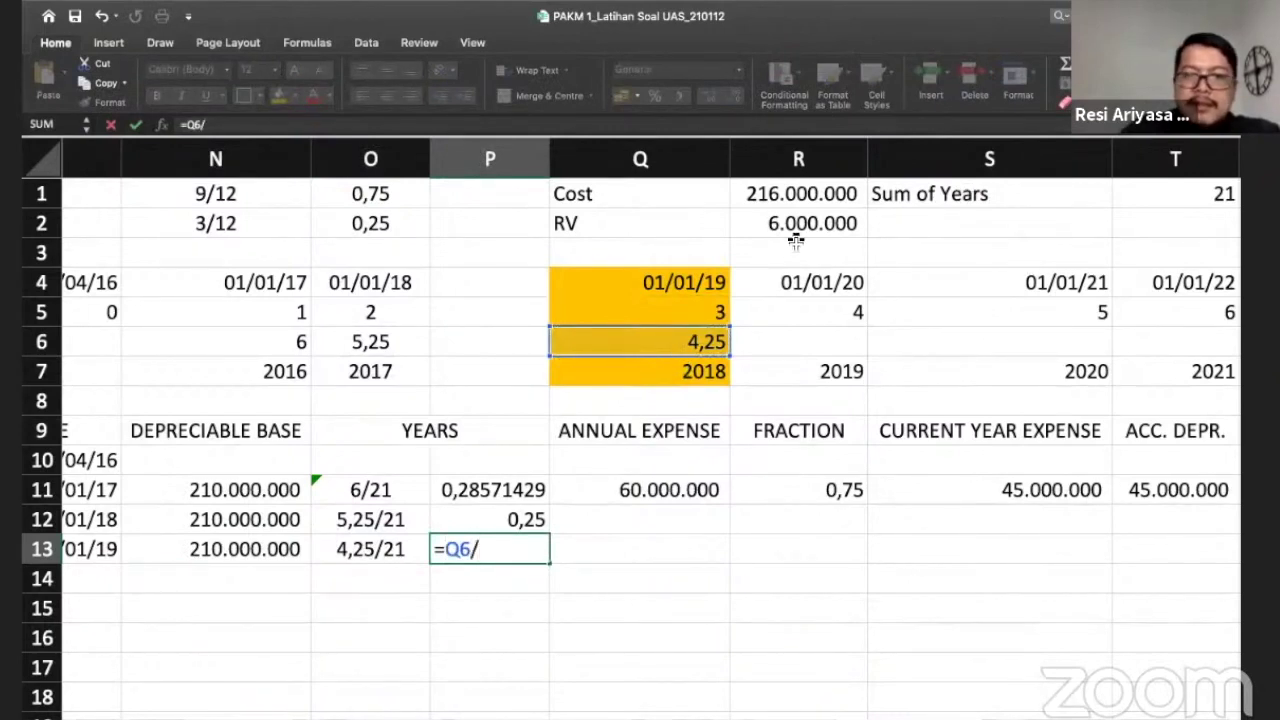
click(1134, 197)
key(Return)
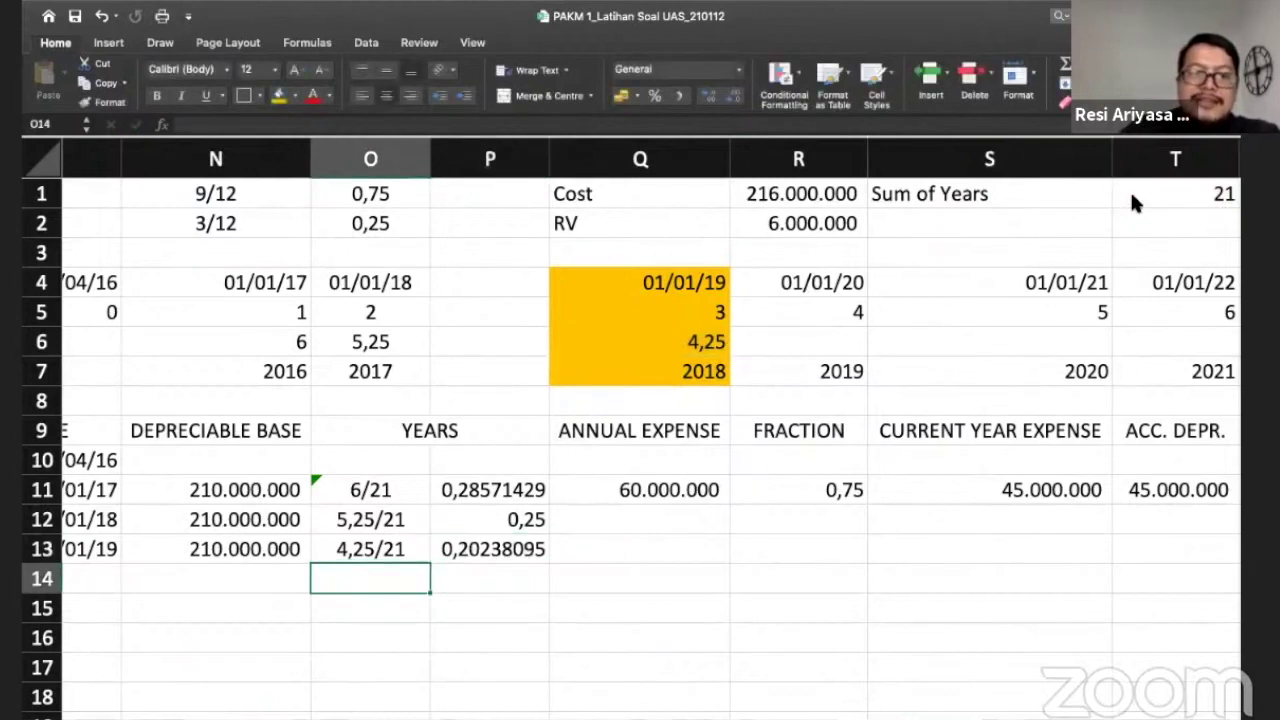
Step: Copy the ANNUAL EXPENSE formula from Q11 into Q12:Q13 and check the cell references of both copies
scroll(1133, 200, left, 2)
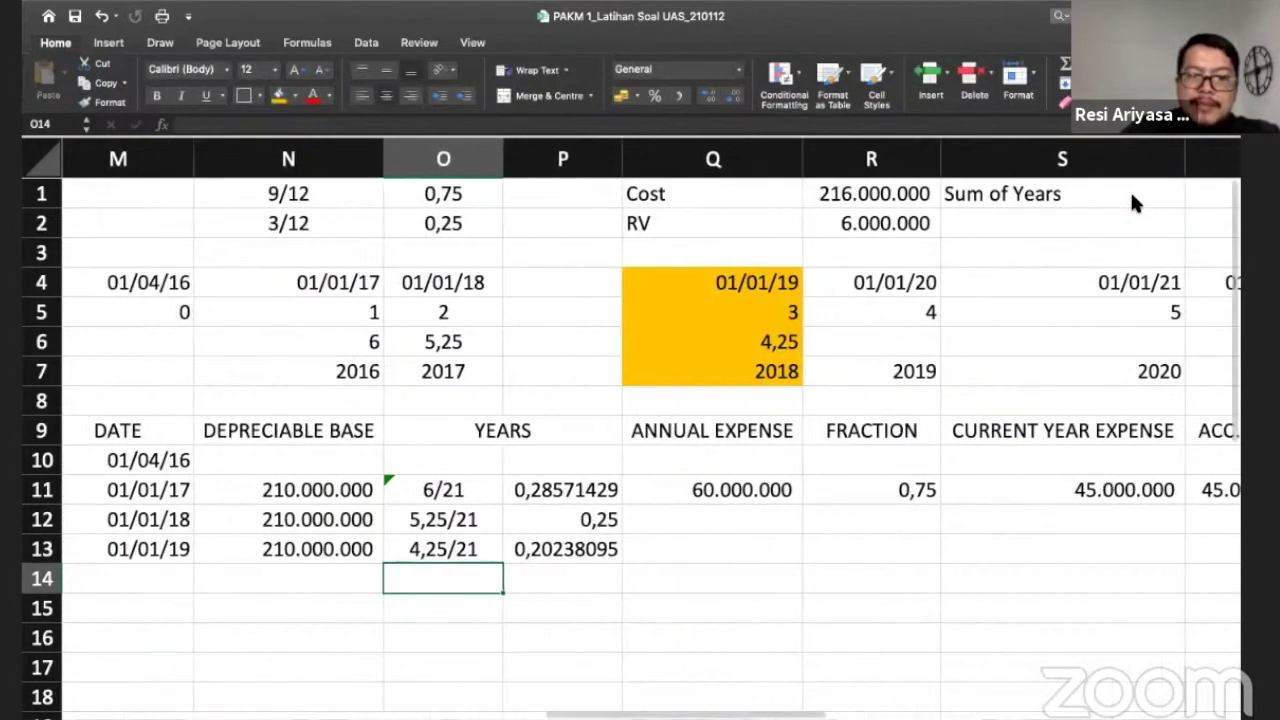
click(764, 520)
key(Up)
key(super+c)
key(Down)
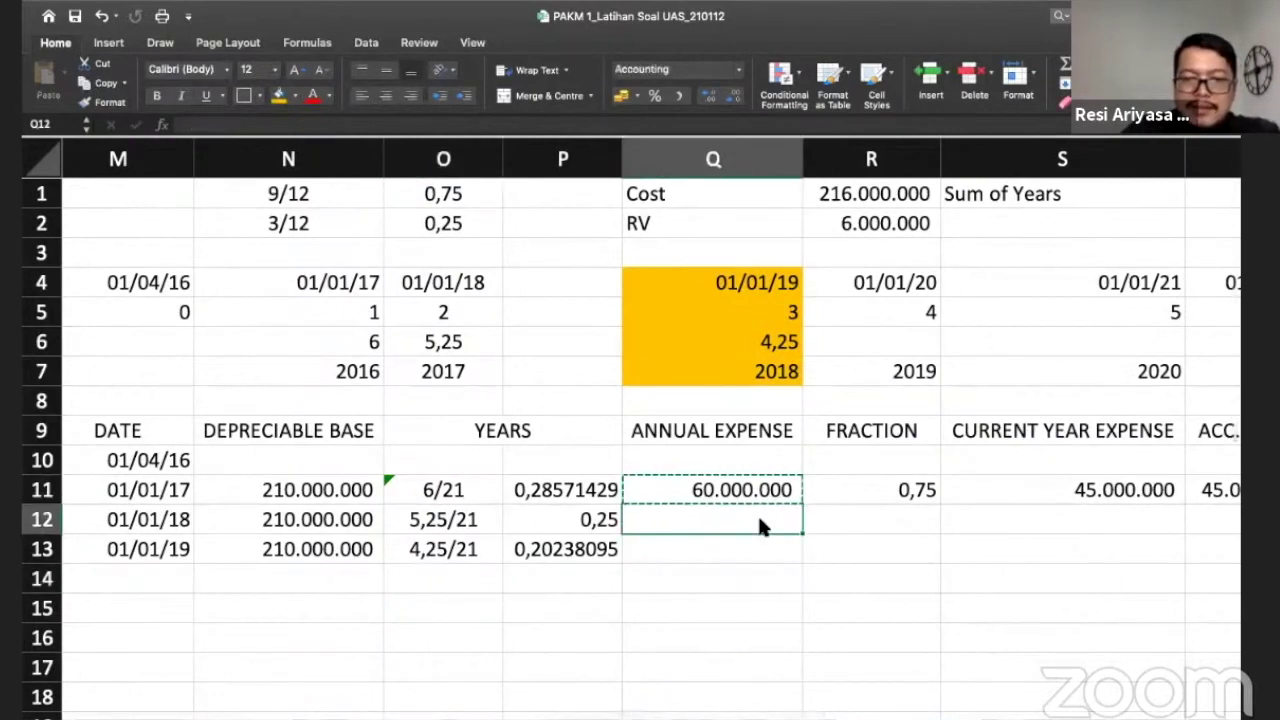
key(shift+Down)
key(super+v)
click(758, 519)
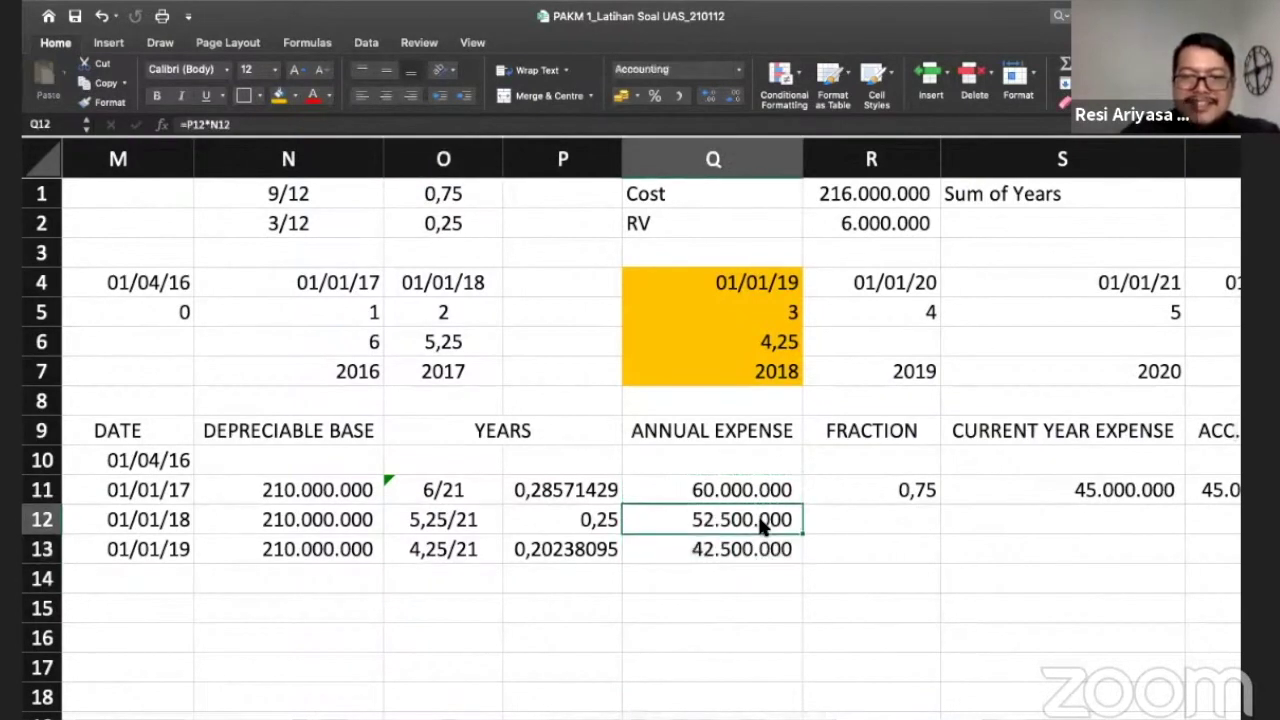
click(260, 121)
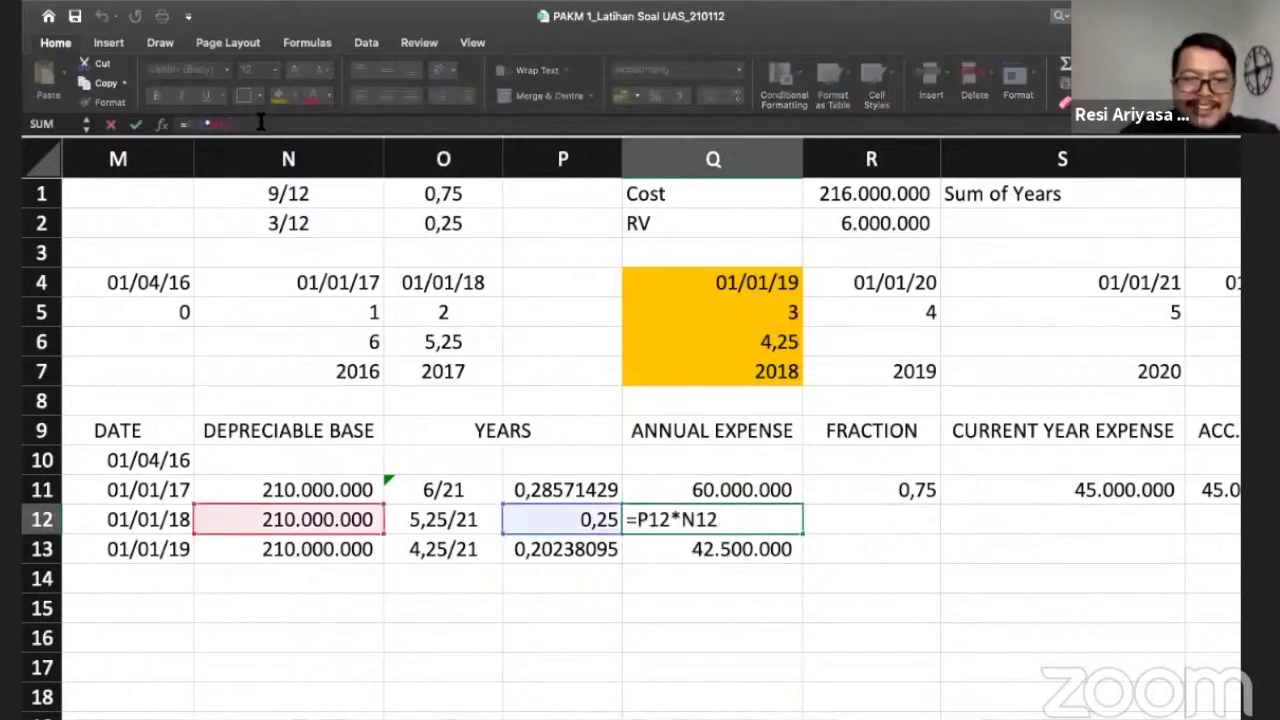
key(Return)
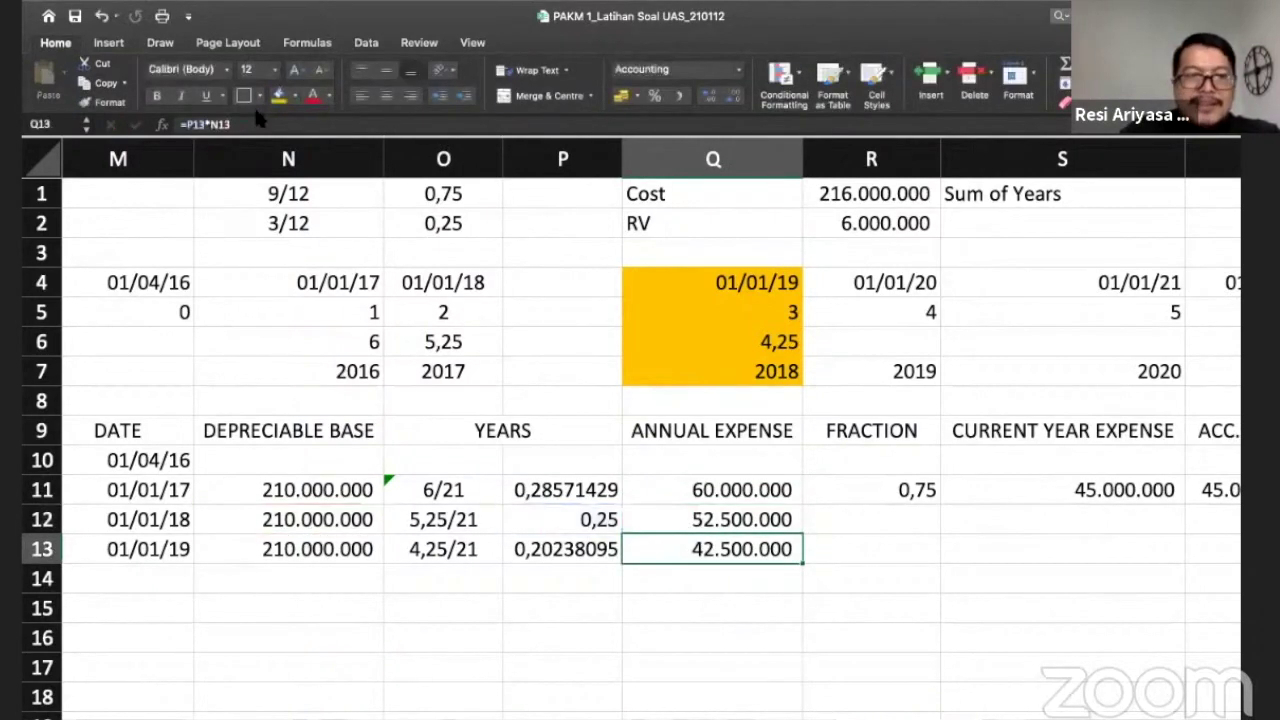
click(257, 121)
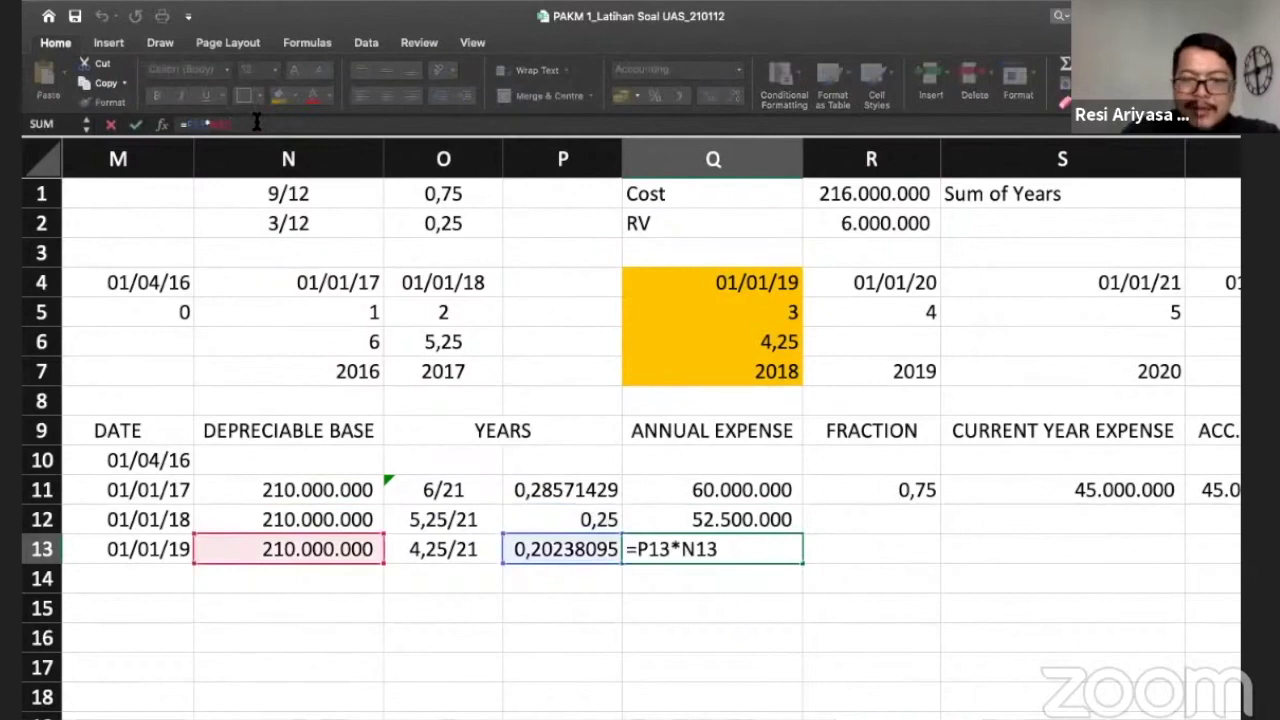
key(Return)
Step: Enter the FRACTION for 01/01/18 in R12 as =12/12 and fill it down to R13 for 01/01/19
key(Up)
key(Up)
key(Right)
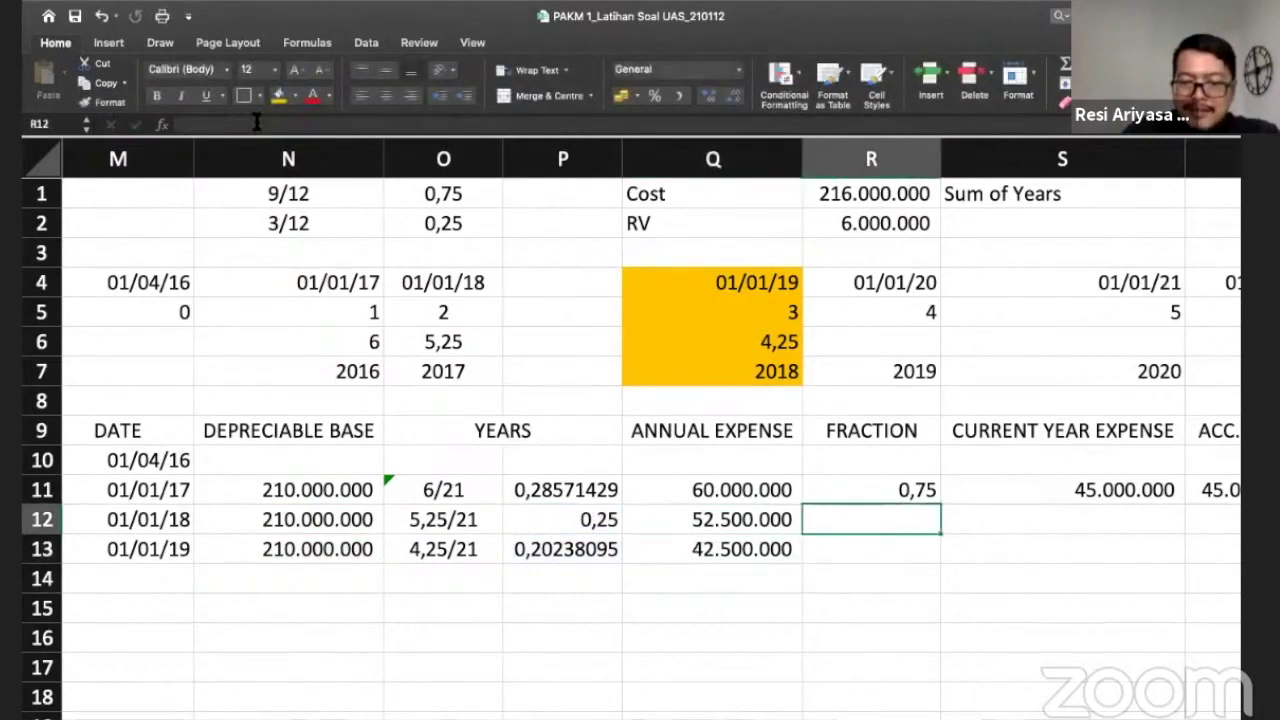
text(=12/12)
key(Return)
key(Up)
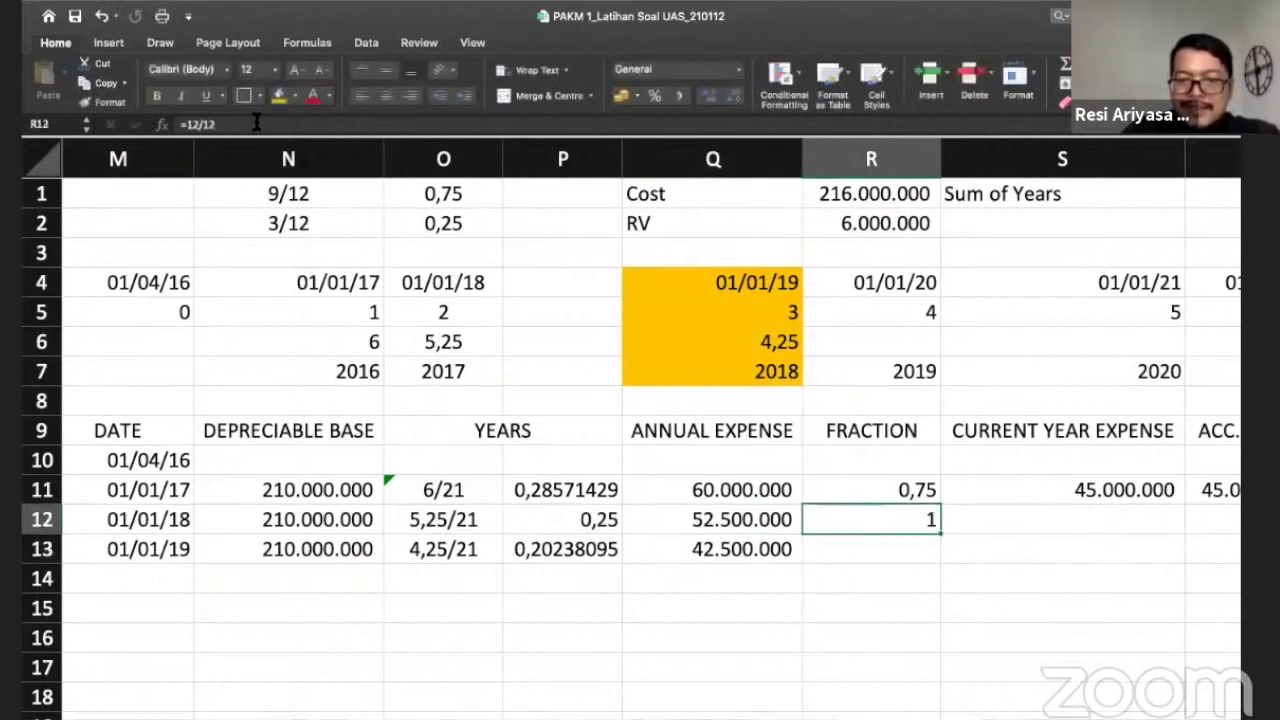
key(Down)
key(ctrl+d)
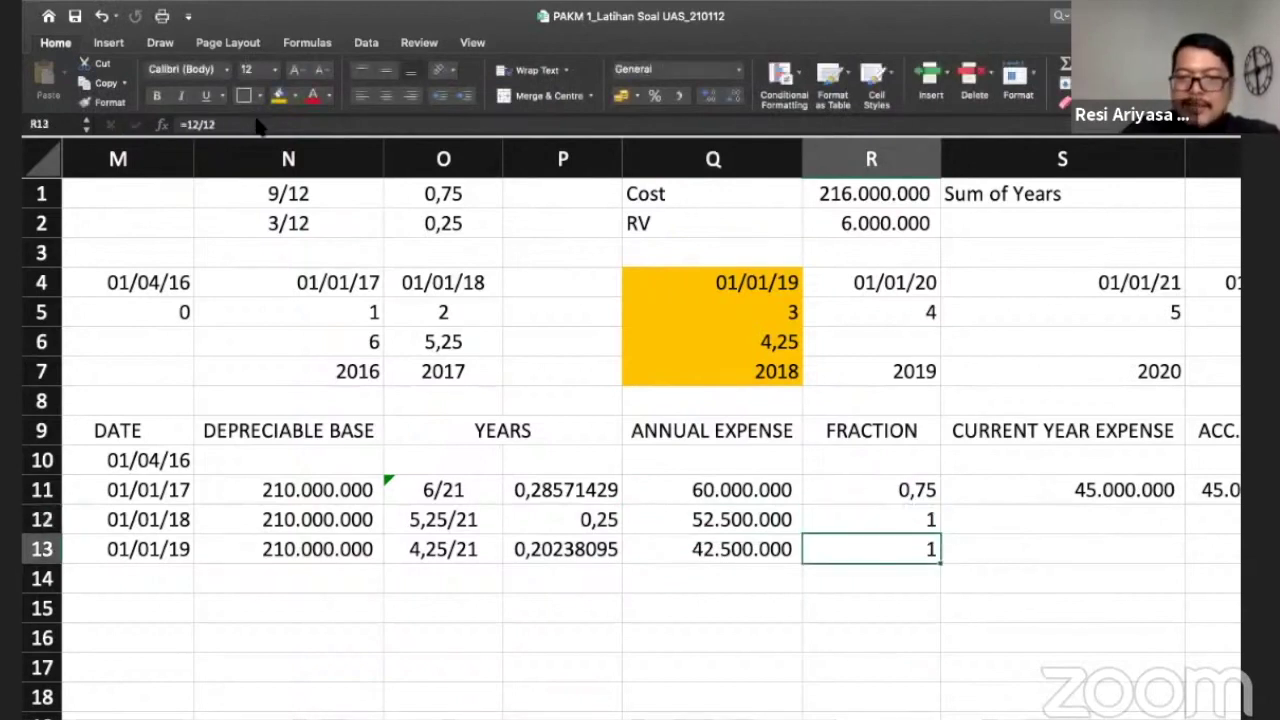
Step: Copy the CURRENT YEAR EXPENSE formula from S11 into S12:S13
key(Right)
key(Up)
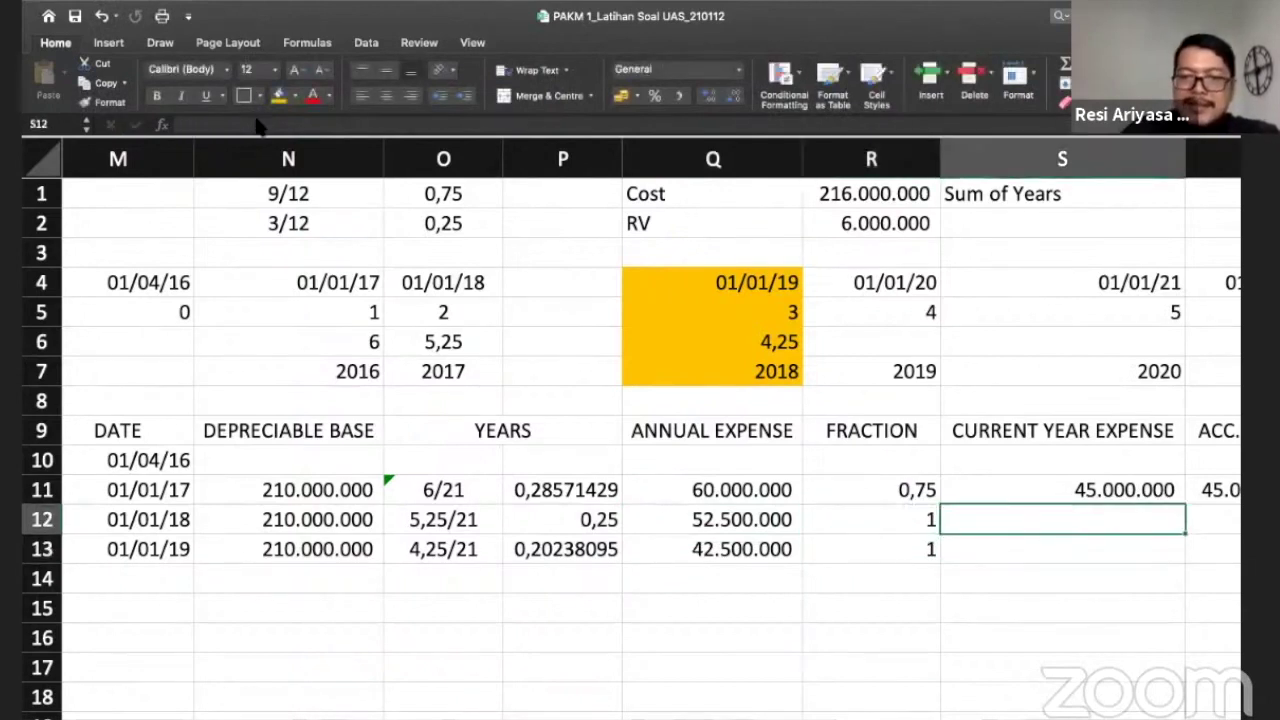
key(Up)
key(ctrl+c)
key(Down)
key(shift+Down)
key(ctrl+v)
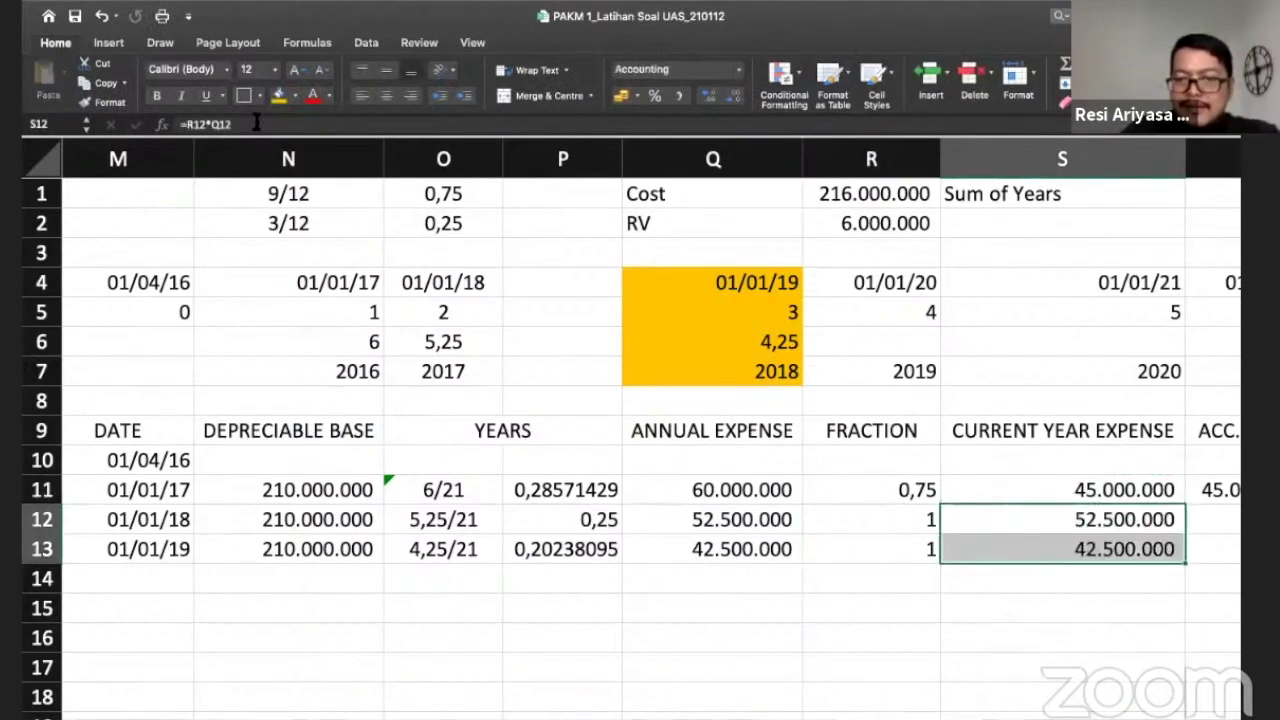
Step: Calculate the accumulated depreciation for 01/01/18 in T12 with the formula =SUM(T11;S12)
scroll(766, 551, right, 5)
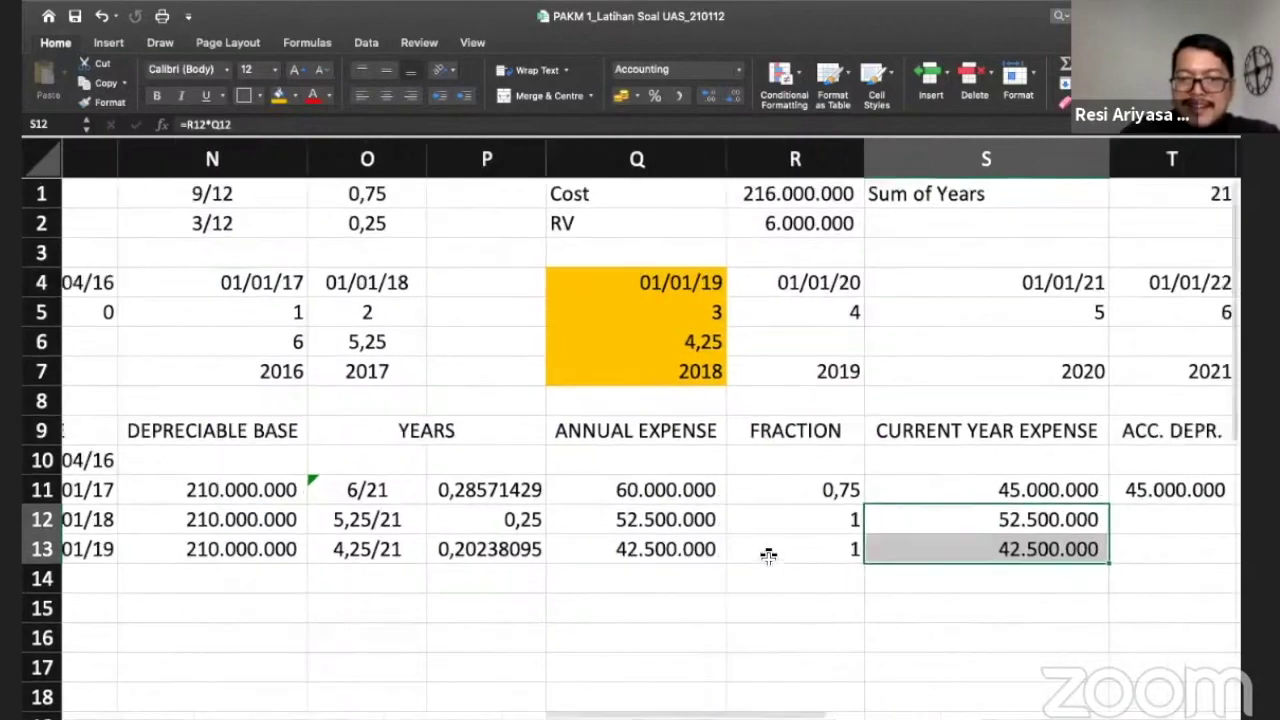
click(817, 519)
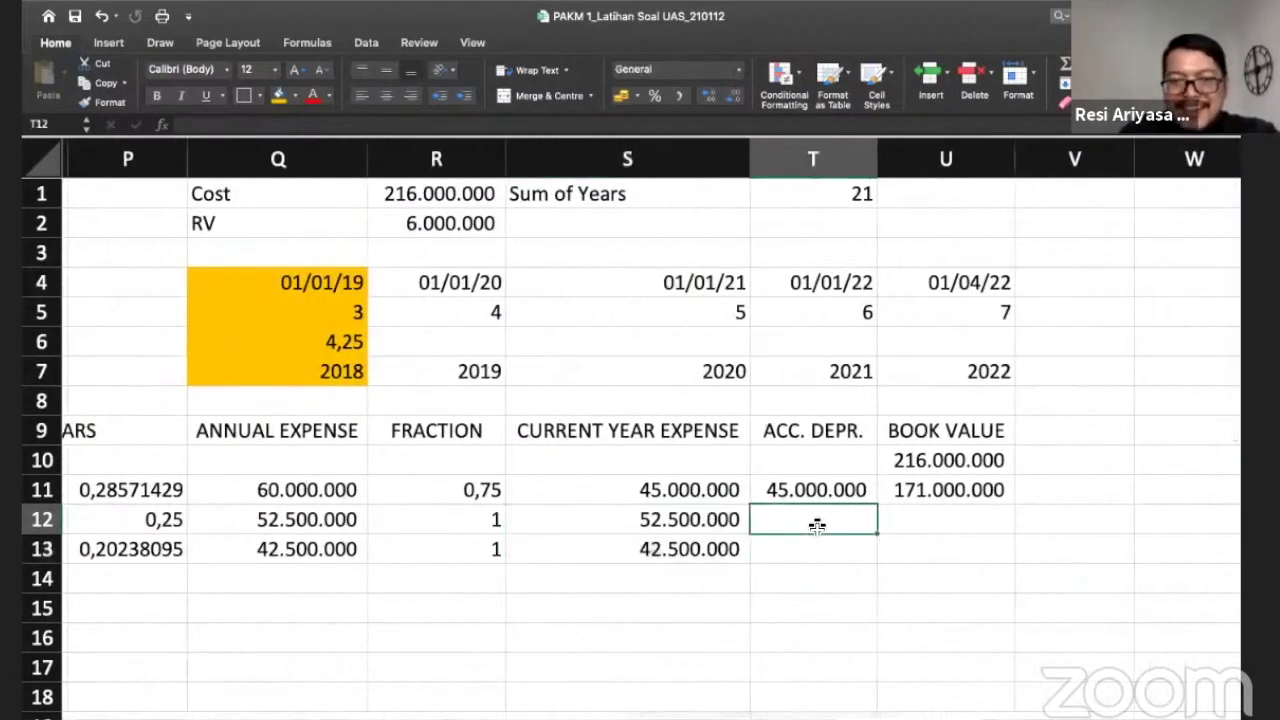
text(=)
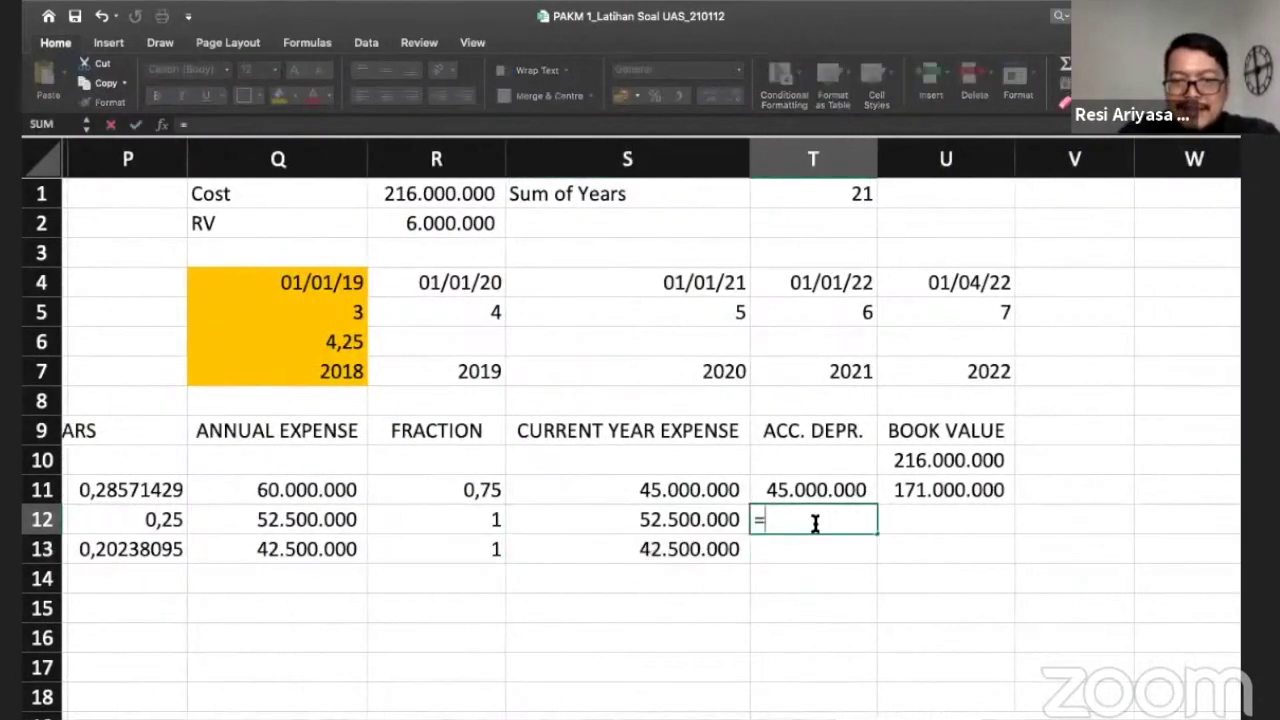
key(Up)
text(+)
key(BackSpace)
key(BackSpace)
key(BackSpace)
text(SUM()
key(Up)
text(;)
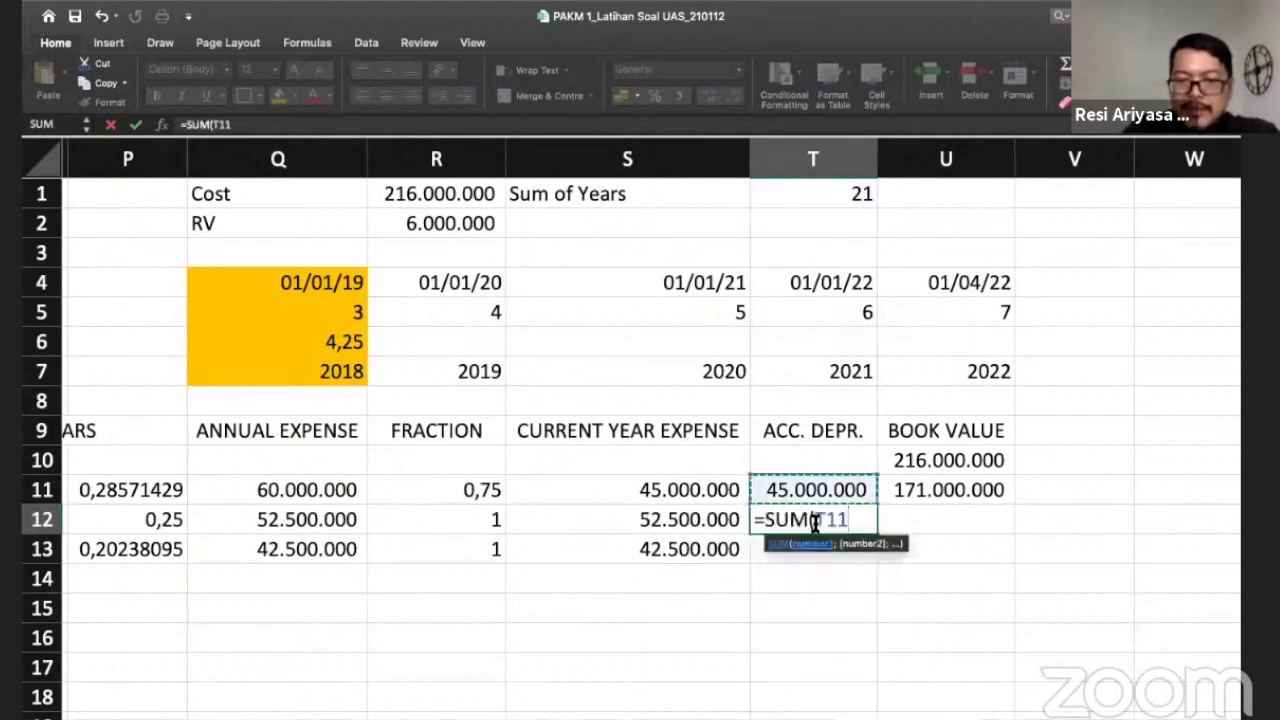
key(Left)
key(Return)
Step: Copy the BOOK VALUE formula from U11 into U12 and check its cell references
key(Up)
key(Right)
key(Up)
key(ctrl+c)
key(Down)
key(ctrl+v)
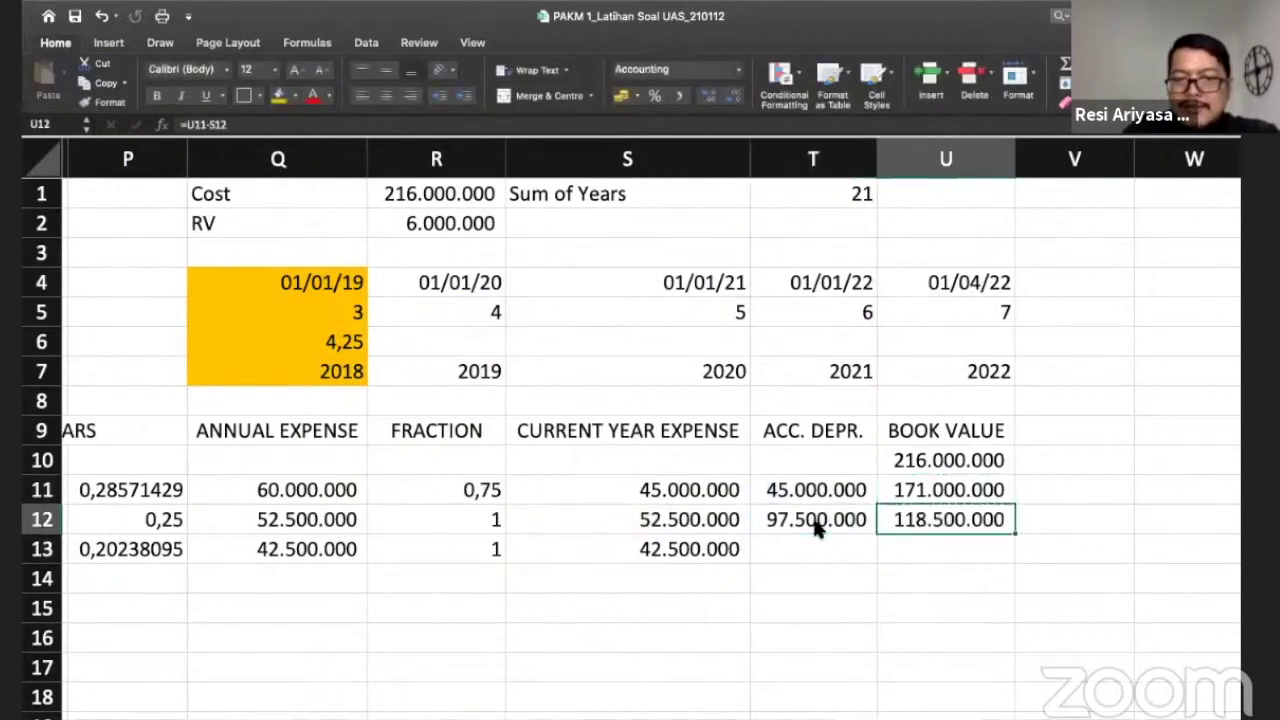
click(473, 125)
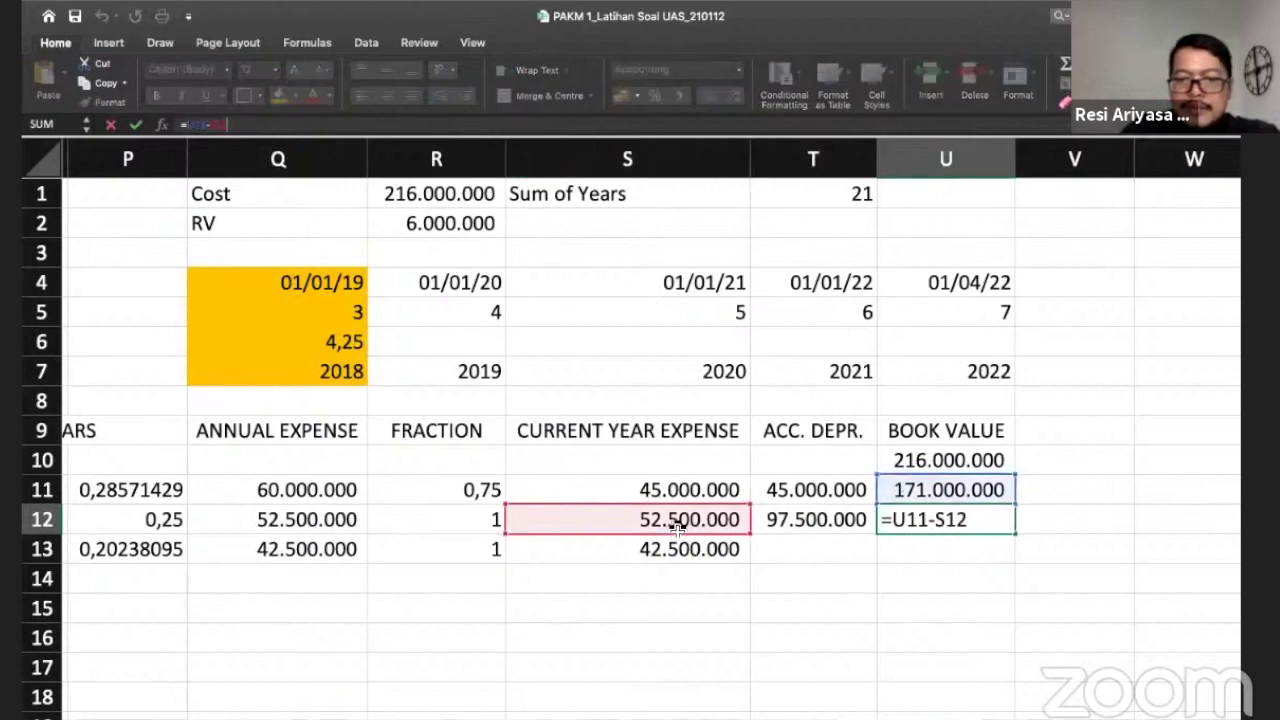
key(Return)
Step: Copy the ACC. DEPR. formula from T12 into T13, widening column T slightly to fit the amount
click(821, 558)
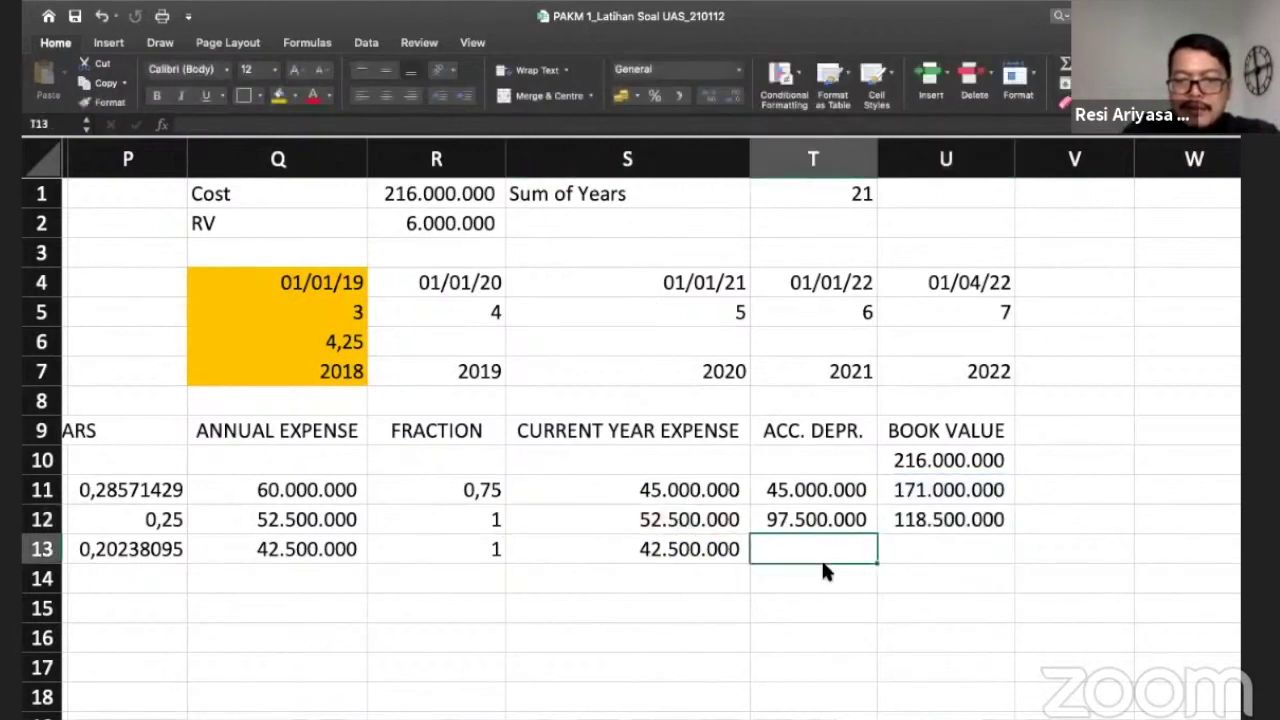
key(Up)
key(ctrl+c)
key(Down)
key(ctrl+v)
drag(871, 142, 882, 142)
double_click(823, 540)
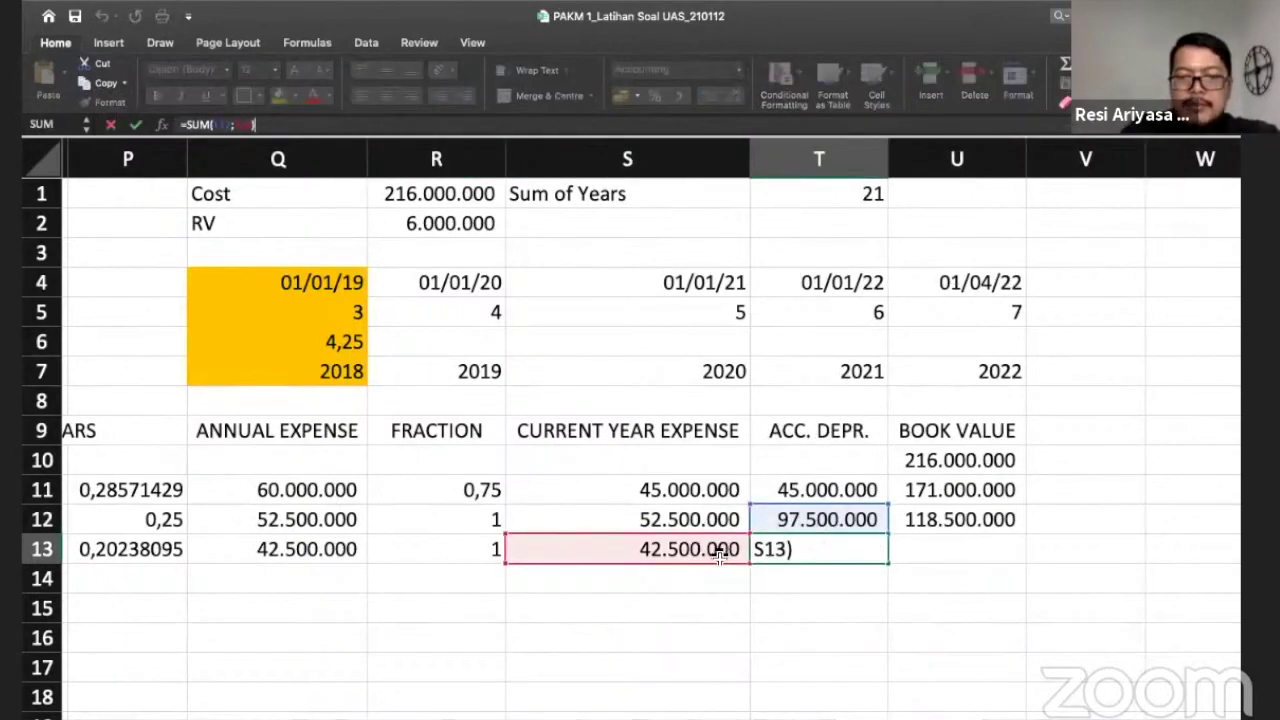
key(Return)
key(Up)
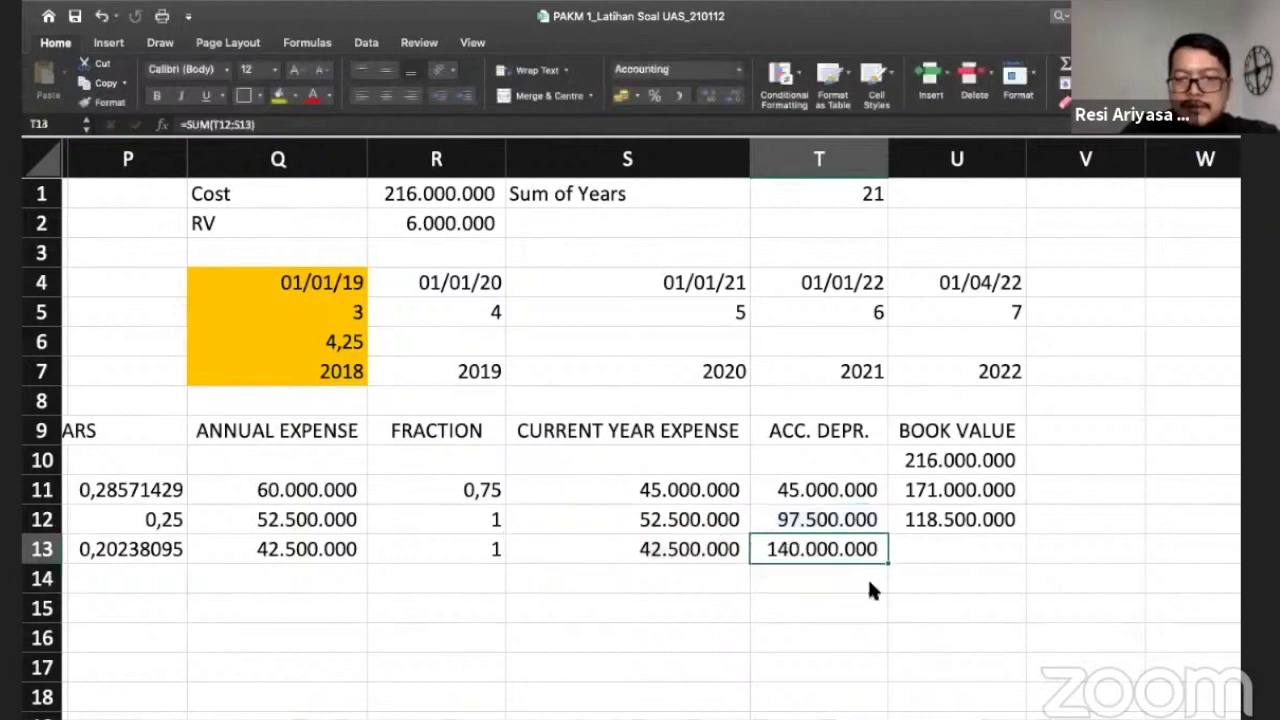
Step: Calculate the BOOK VALUE for 01/01/19 in U13 with =U12-S13 and fill that cell orange
key(Right)
text(=U12-S13)
key(Return)
key(Up)
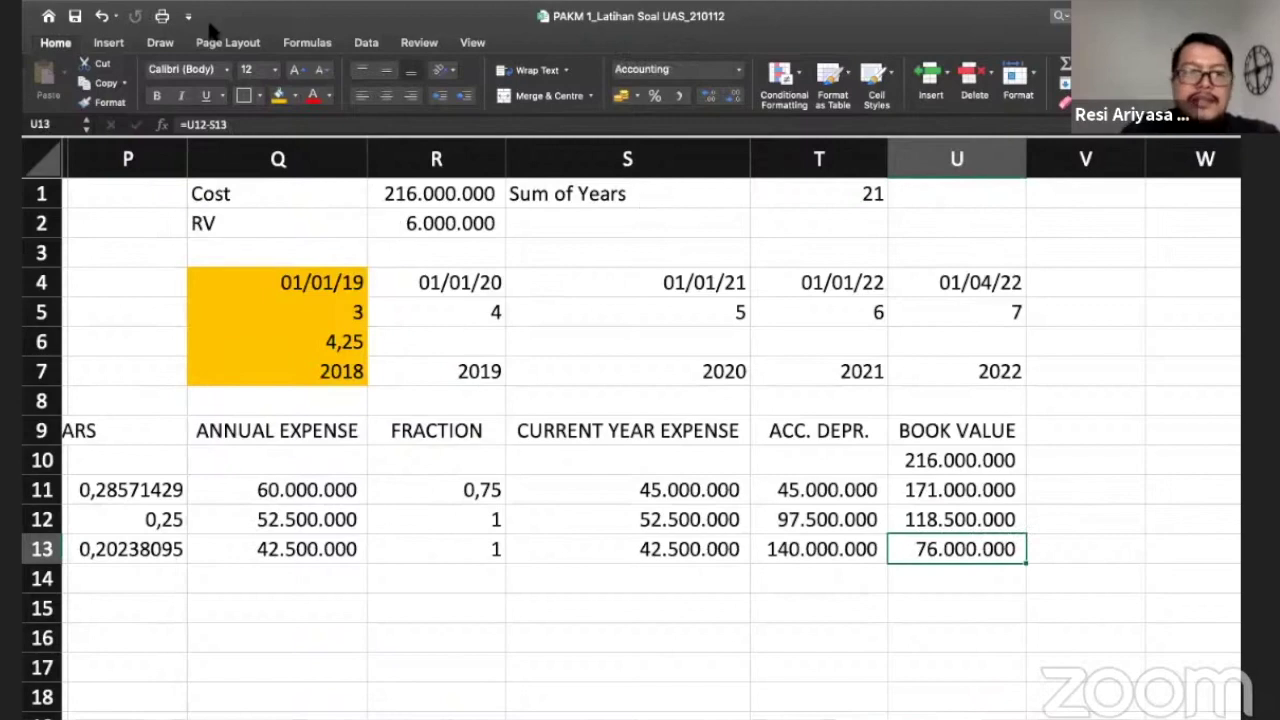
click(280, 95)
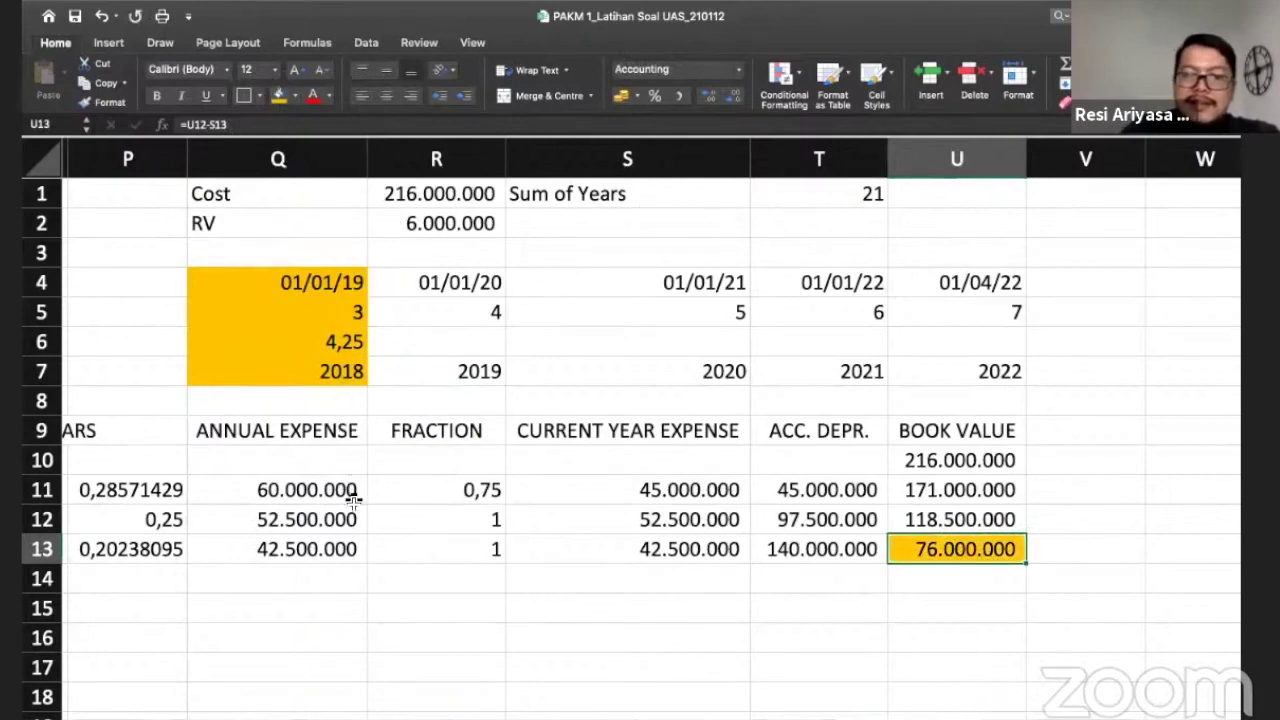
Step: Review the completed depreciation table from the BOOK VALUE column back to the 01/01/19 date row
scroll(350, 495, down, 3)
scroll(354, 514, left, 1)
scroll(354, 512, left, 3)
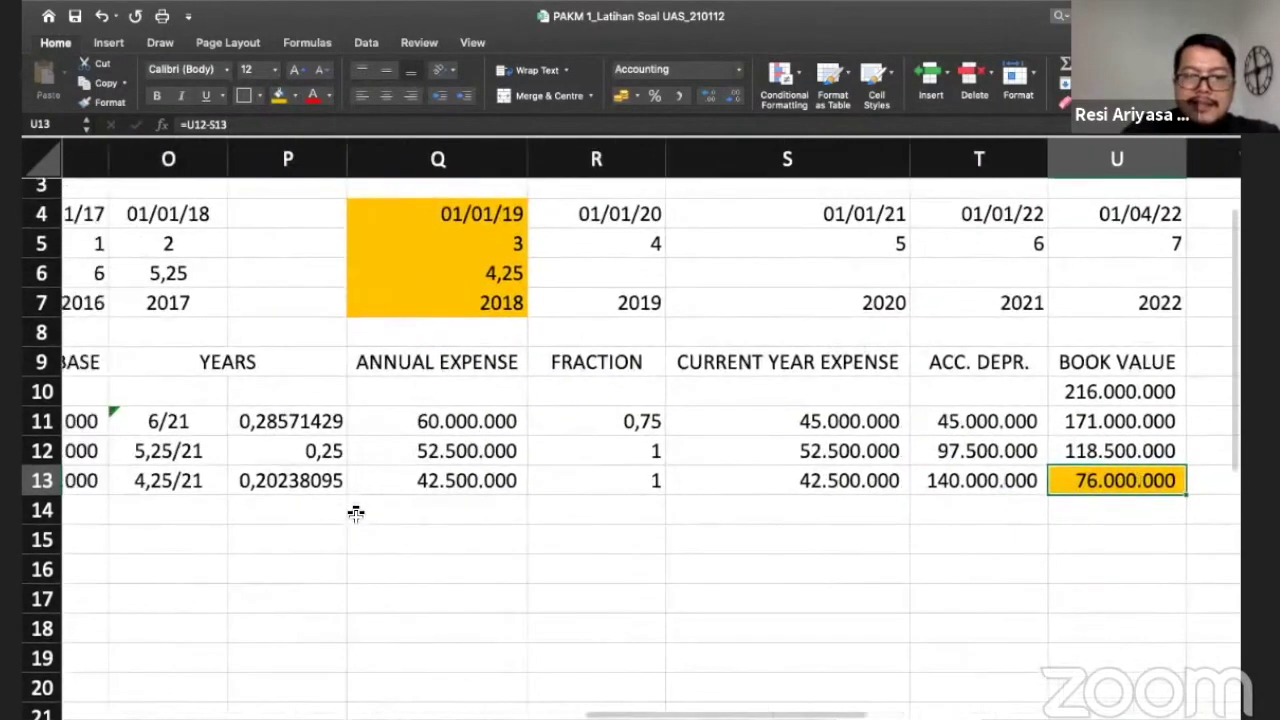
click(1102, 537)
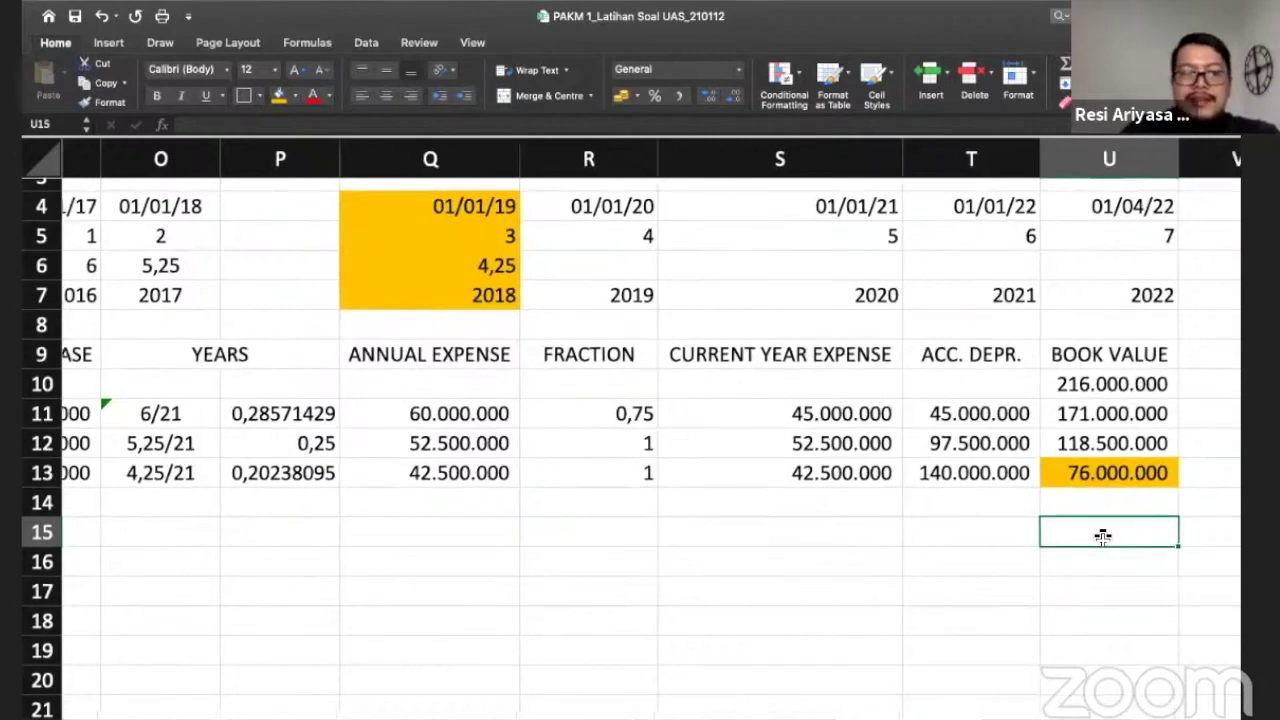
scroll(1101, 535, left, 5)
click(424, 458)
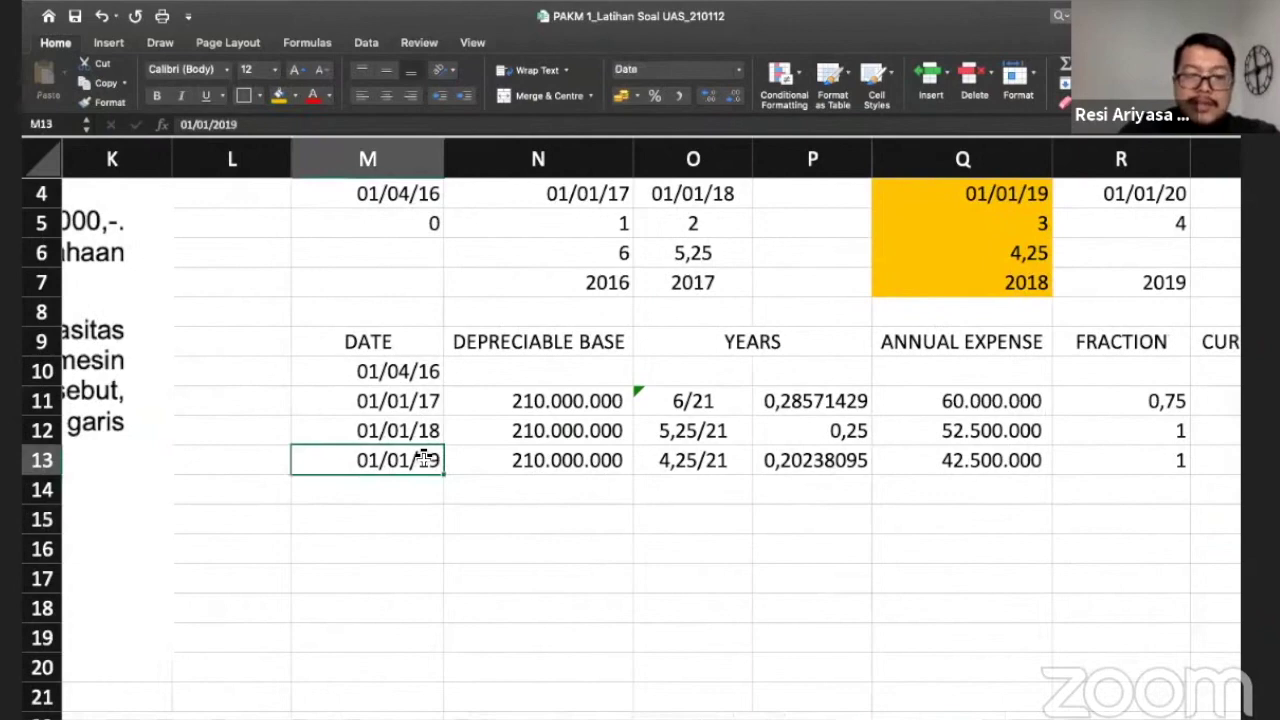
scroll(424, 458, right, 3)
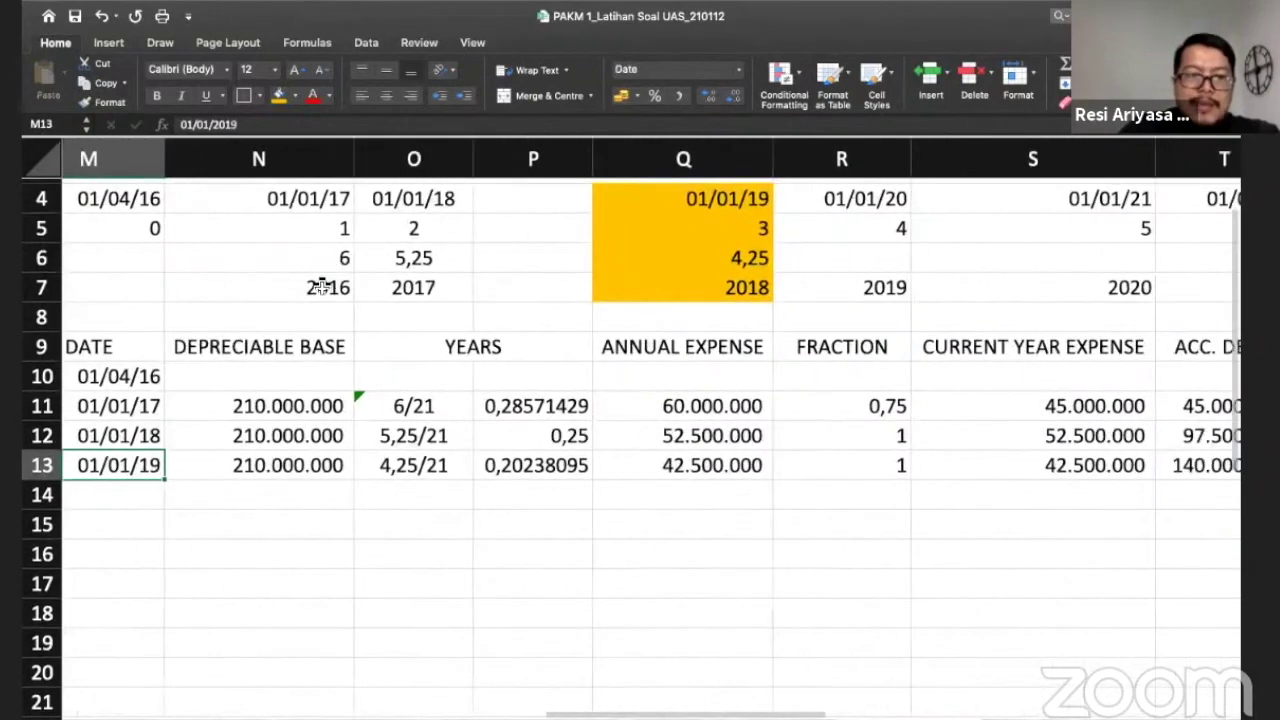
click(322, 287)
key(shift+Right)
key(shift+Right)
key(shift+Right)
key(shift+Right)
key(shift+Right)
key(shift+Right)
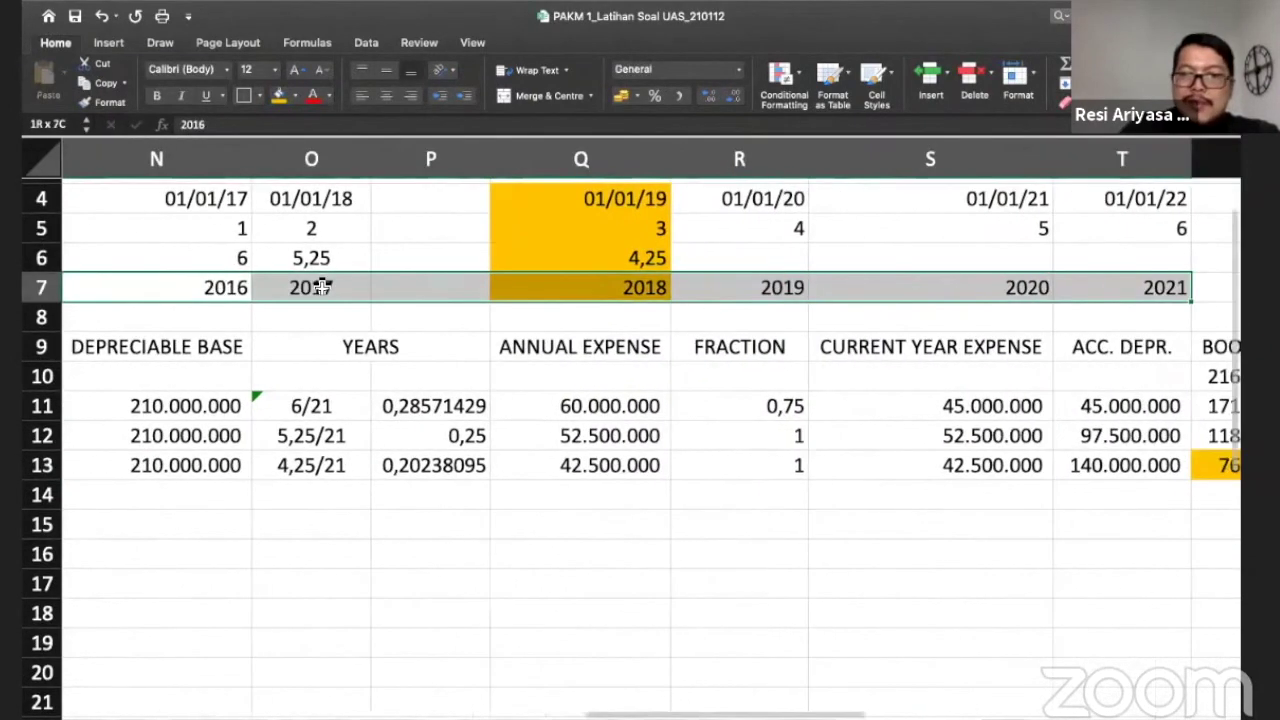
Step: Move the timeline block Q4:U7 into the empty column P so that it occupies P4:T7
click(624, 199)
key(shift+Down)
key(shift+Down)
key(shift+Down)
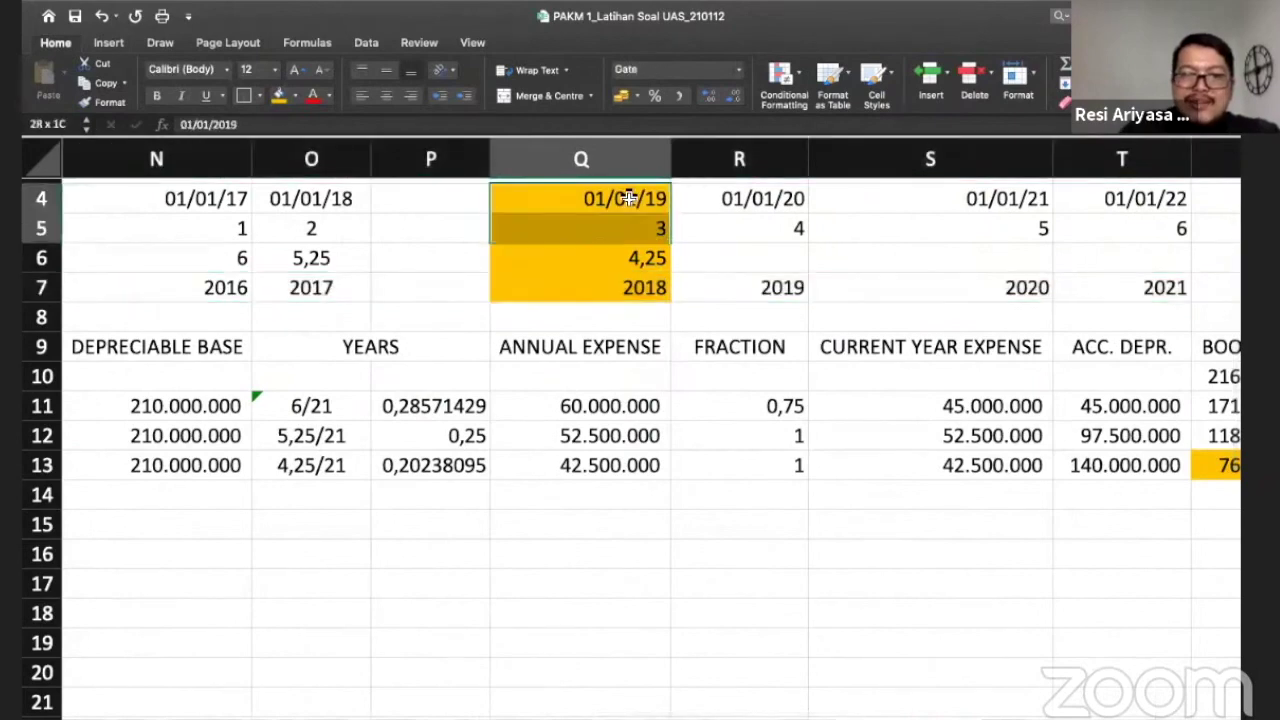
key(shift+Right)
key(shift+Right)
key(shift+Right)
key(shift+Right)
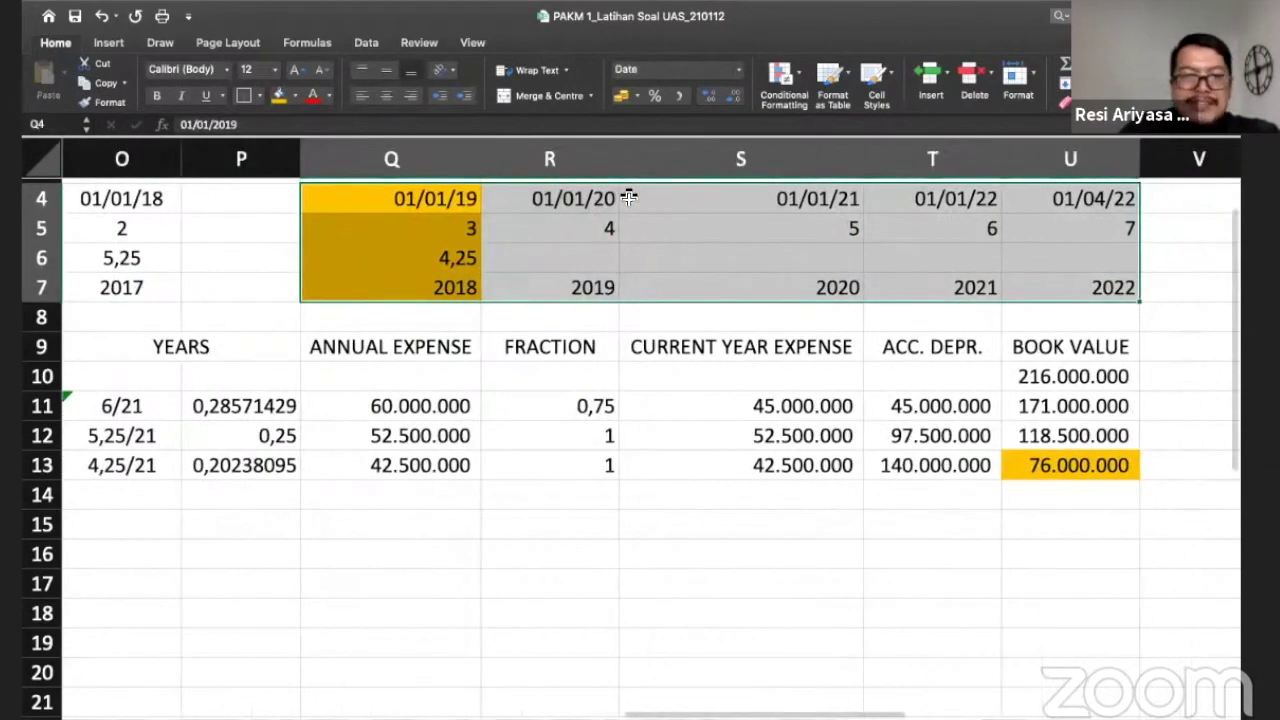
key(super+x)
key(Left)
key(super+v)
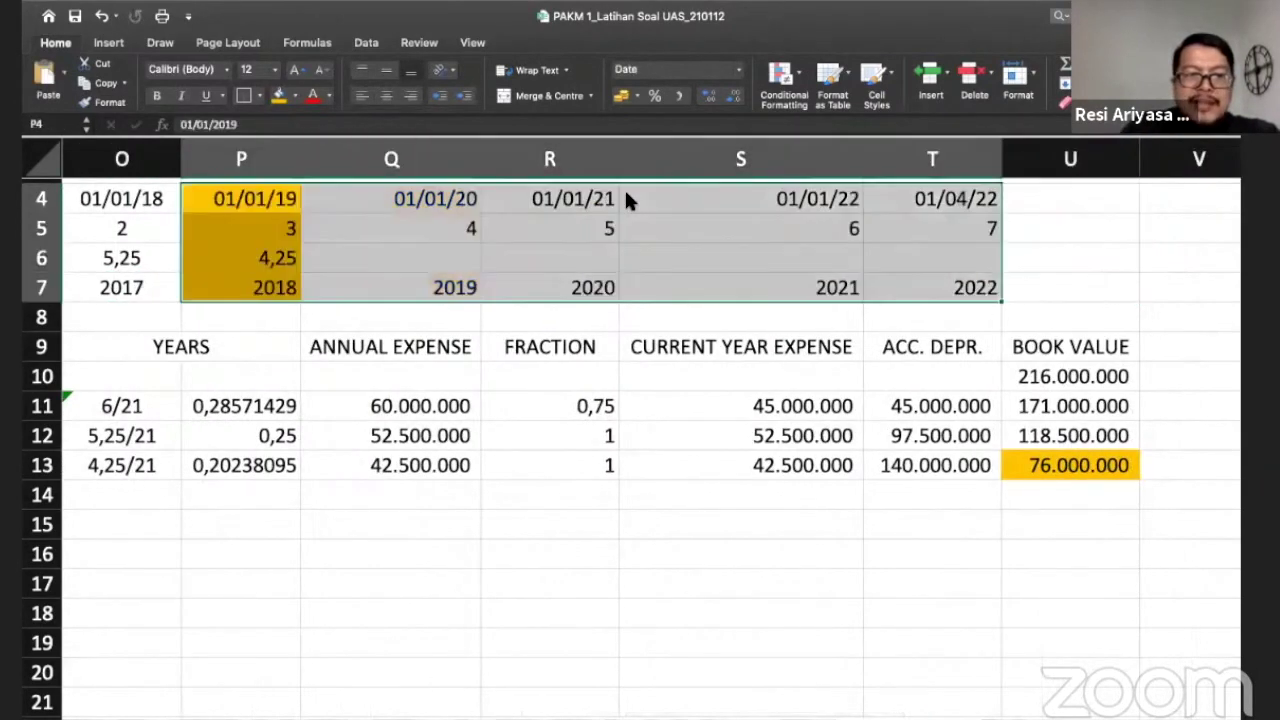
Step: Fill the timeline's year row N7:T7, from 2016 to 2022, with light green
scroll(680, 300, left, 3)
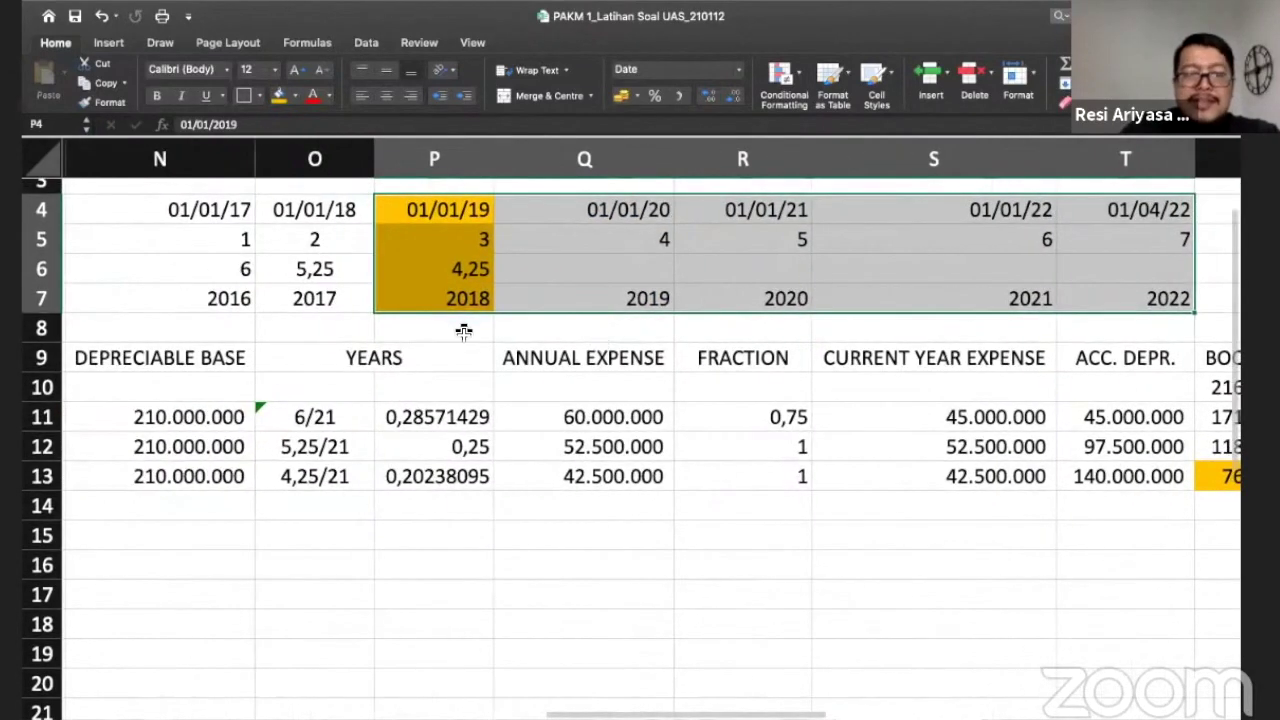
click(485, 298)
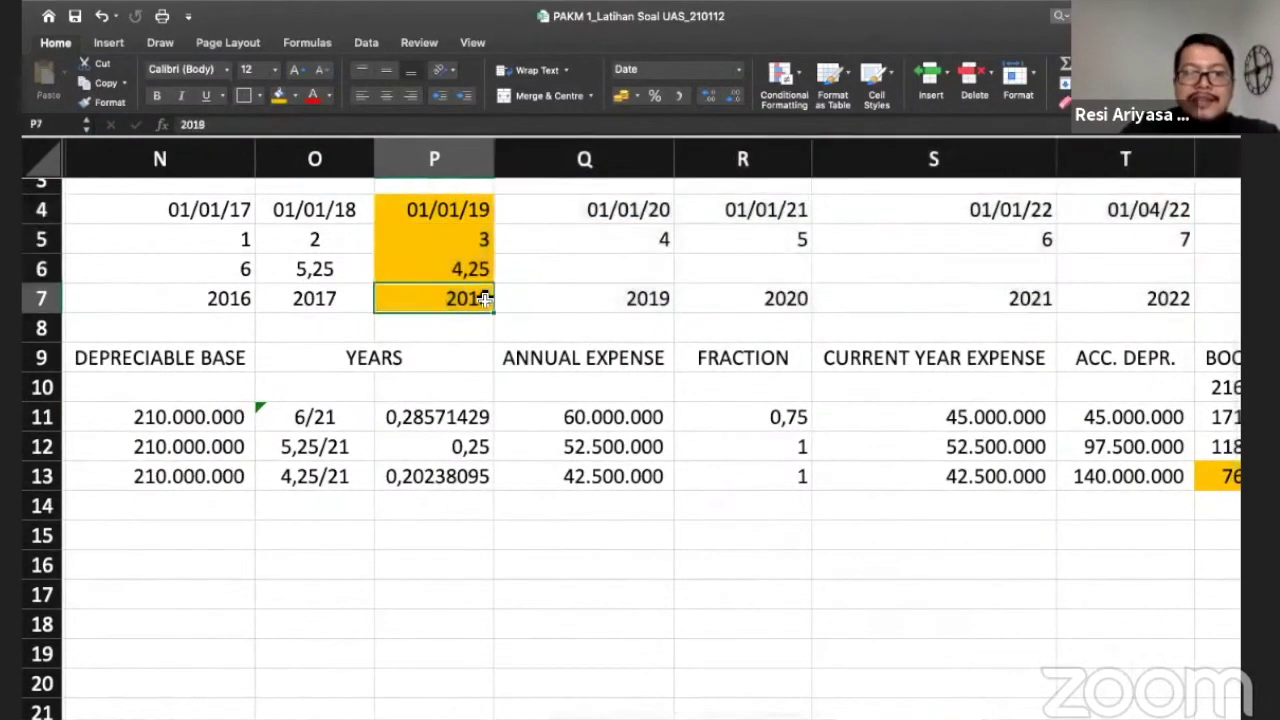
click(230, 298)
key(shift+Right)
key(shift+Right)
key(shift+Right)
key(shift+Right)
key(shift+Right)
key(shift+Right)
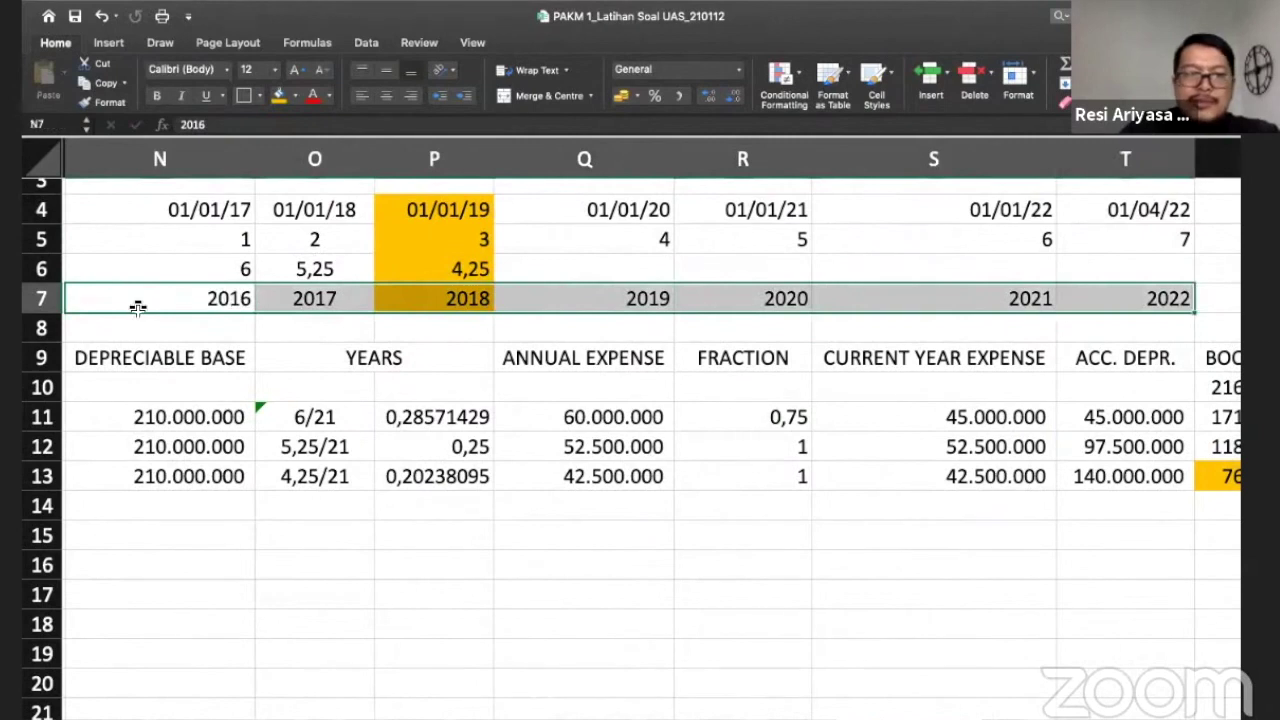
click(297, 95)
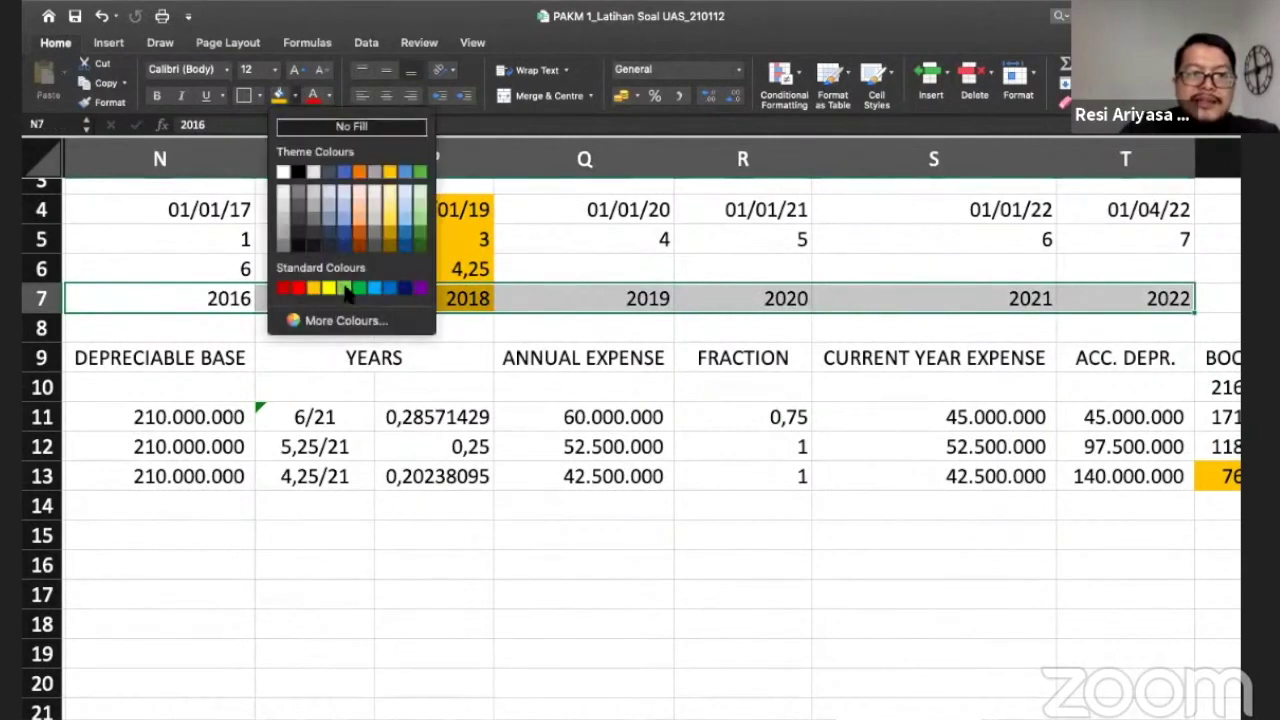
click(314, 234)
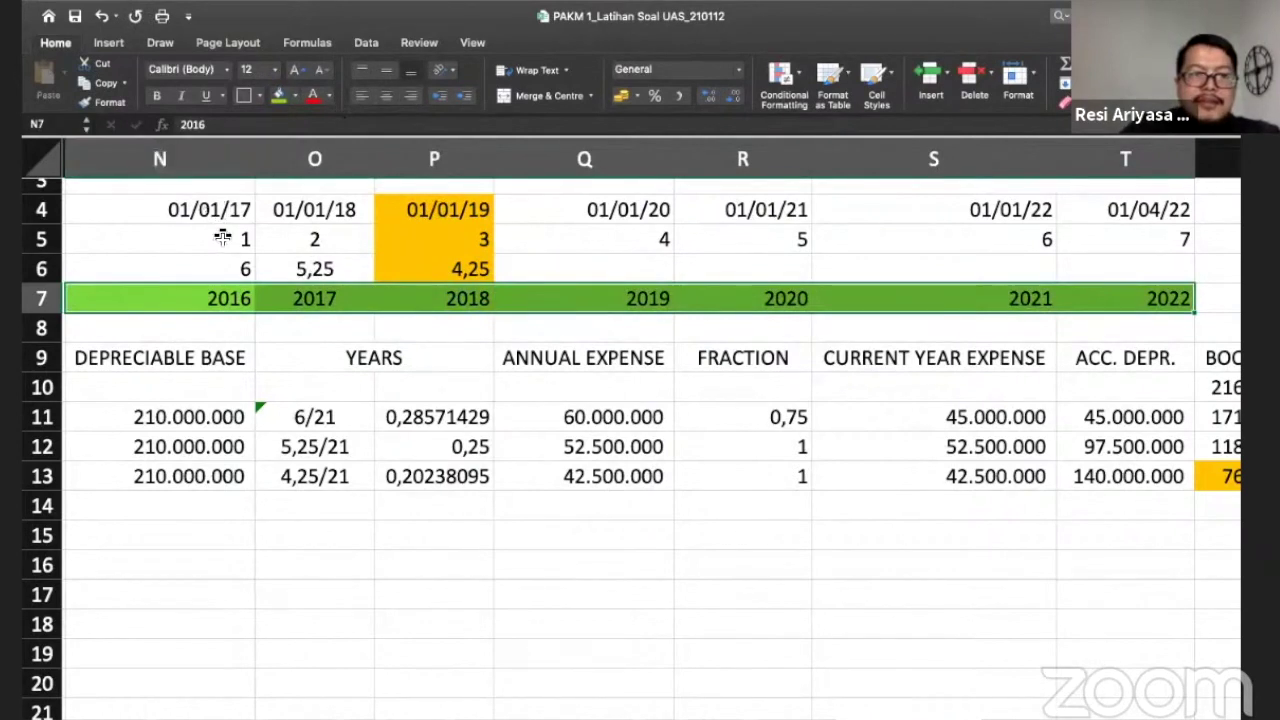
Step: Centre the timeline's numbers and years in N5:T7
drag(220, 240, 1122, 296)
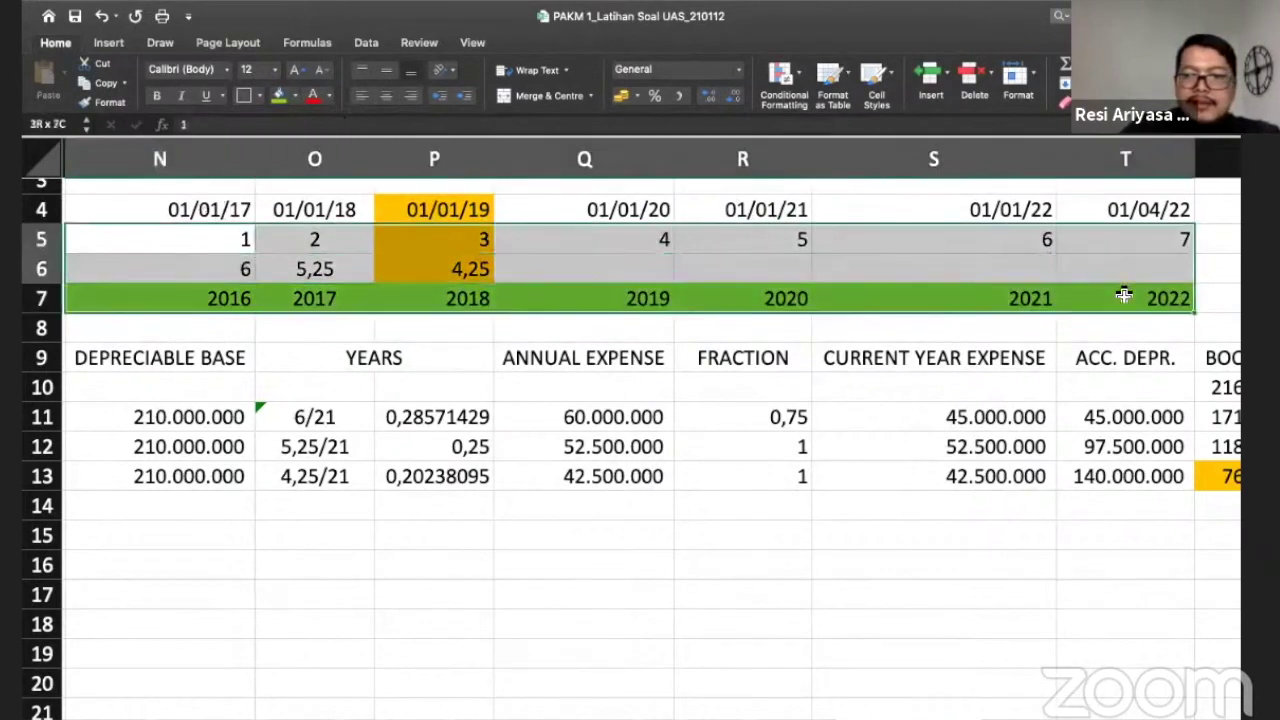
click(385, 96)
click(349, 298)
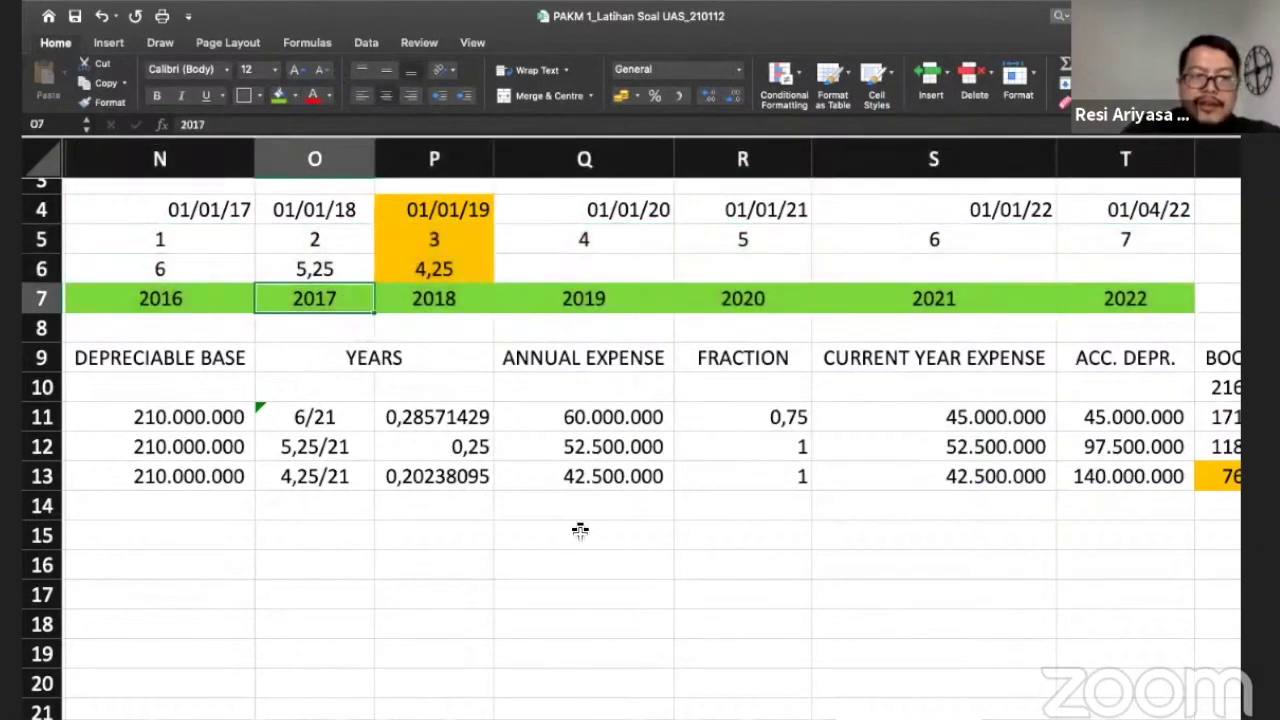
Step: Label the 01/01/17 row with its year by linking L11 to the timeline's 2016 cell with =N7
scroll(580, 530, left, 5)
click(362, 352)
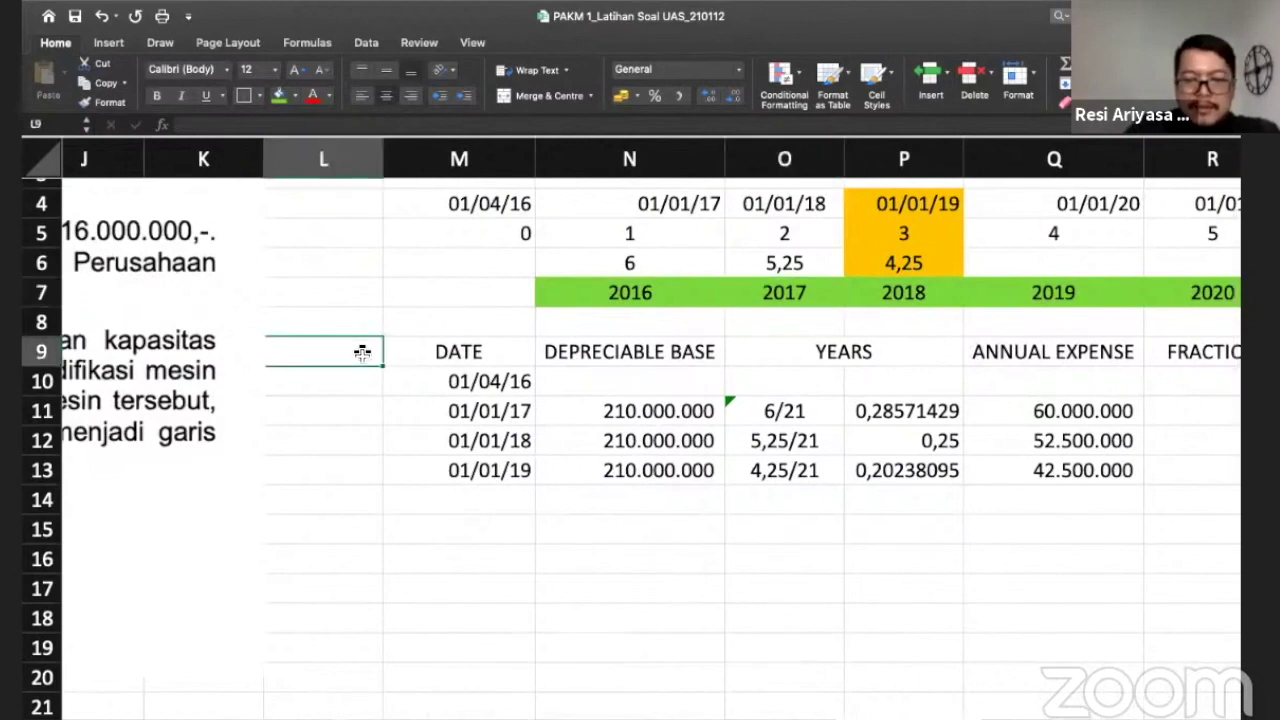
key(Down)
key(Down)
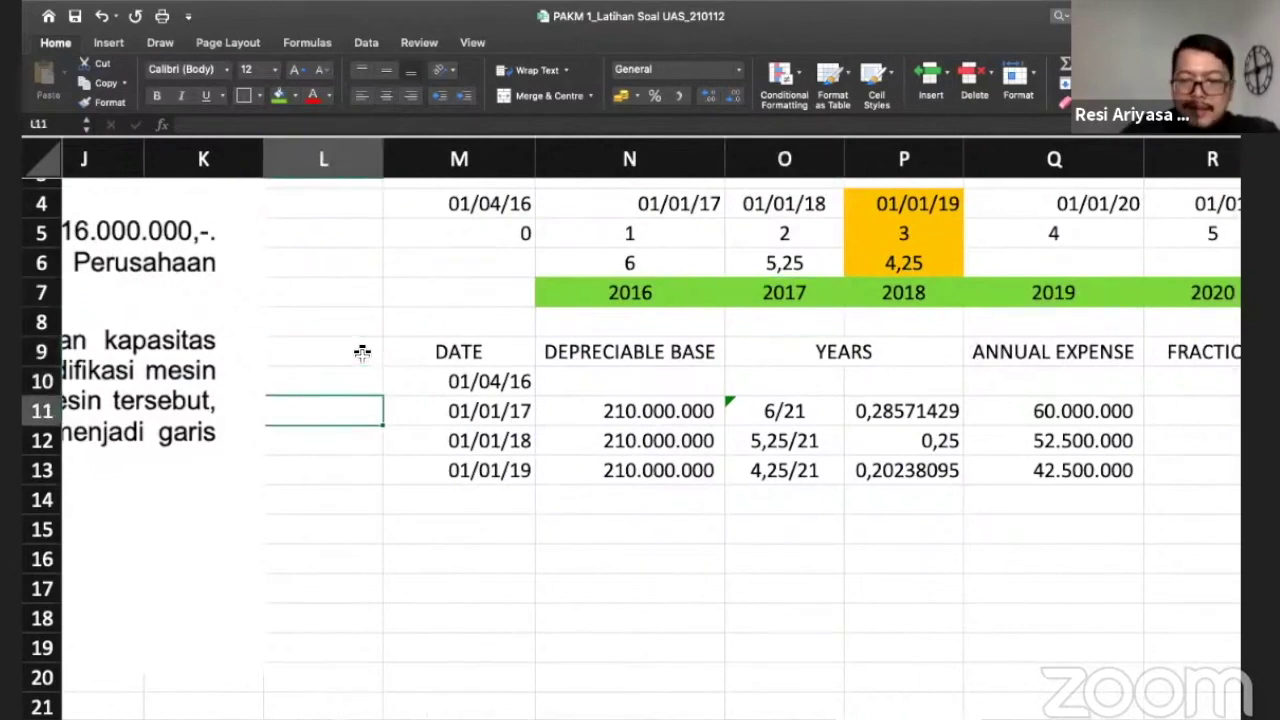
text(=)
key(Up)
key(Up)
key(Up)
key(Up)
key(Right)
key(Right)
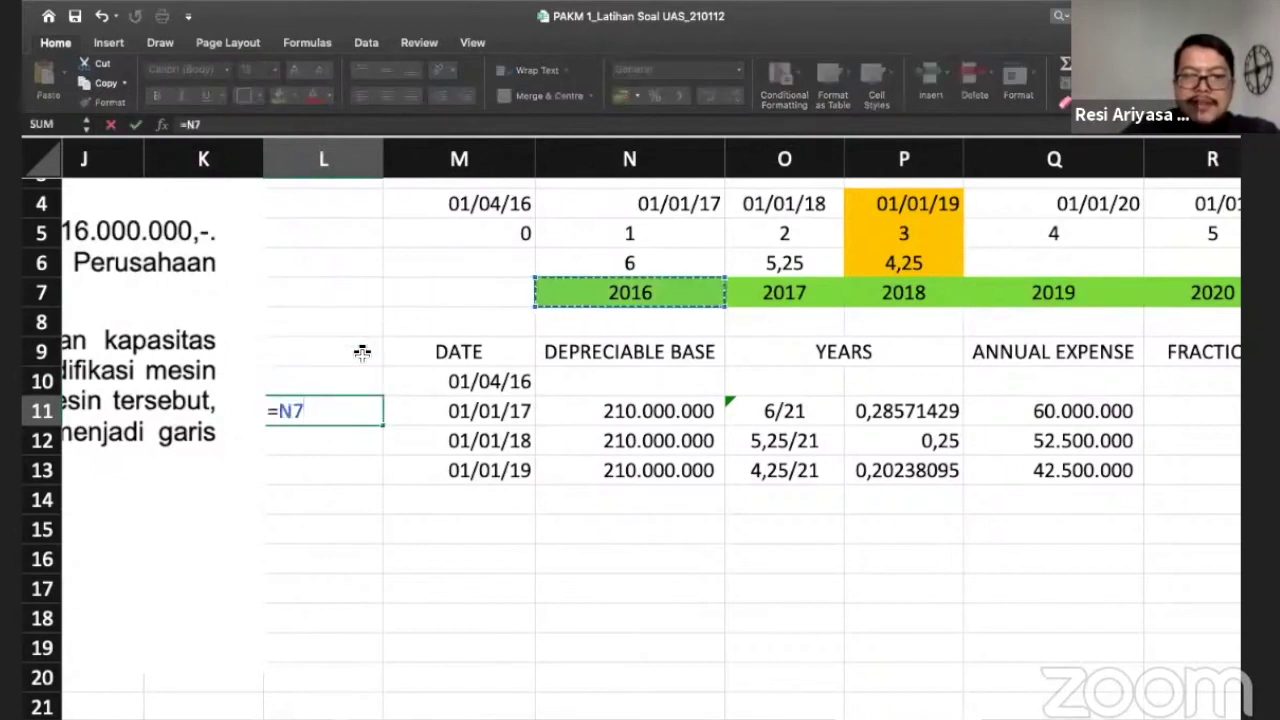
key(Return)
Step: Label the 01/01/18 row by linking L12 to the timeline's 2017 cell with =O7
text(=)
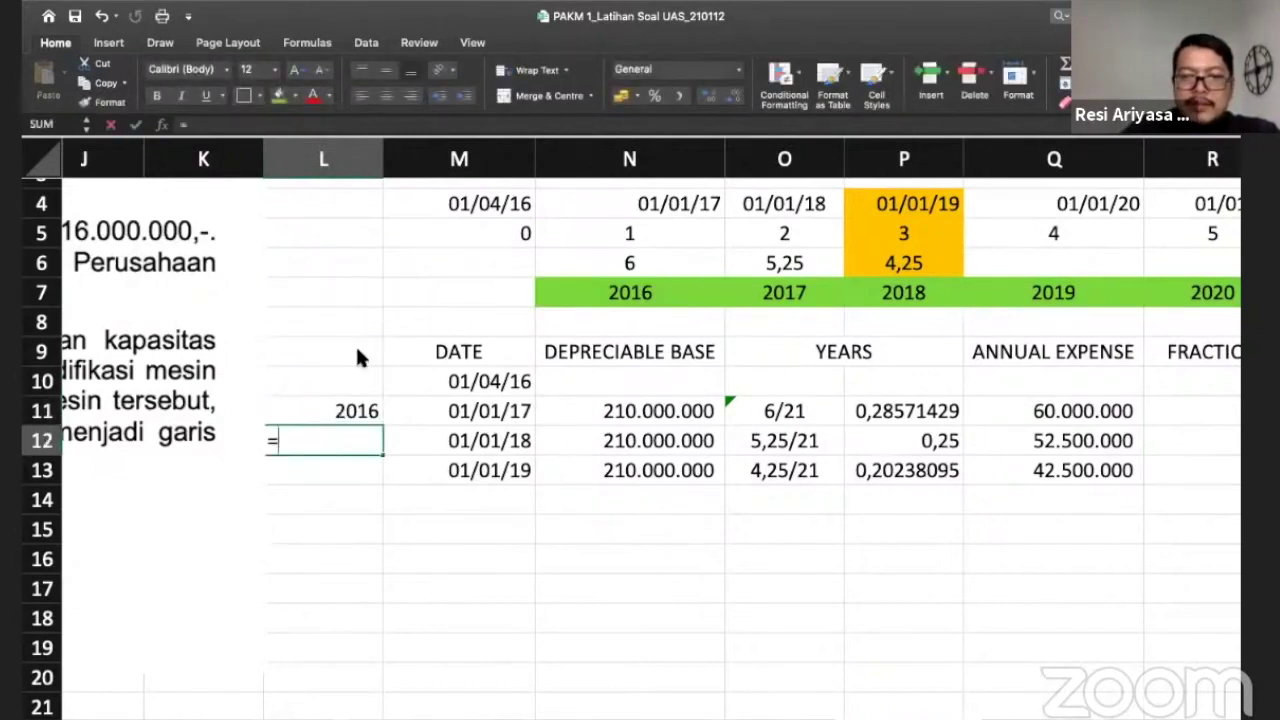
key(Right)
key(Right)
key(Right)
key(Right)
key(Up)
key(Up)
key(Up)
key(Up)
key(Up)
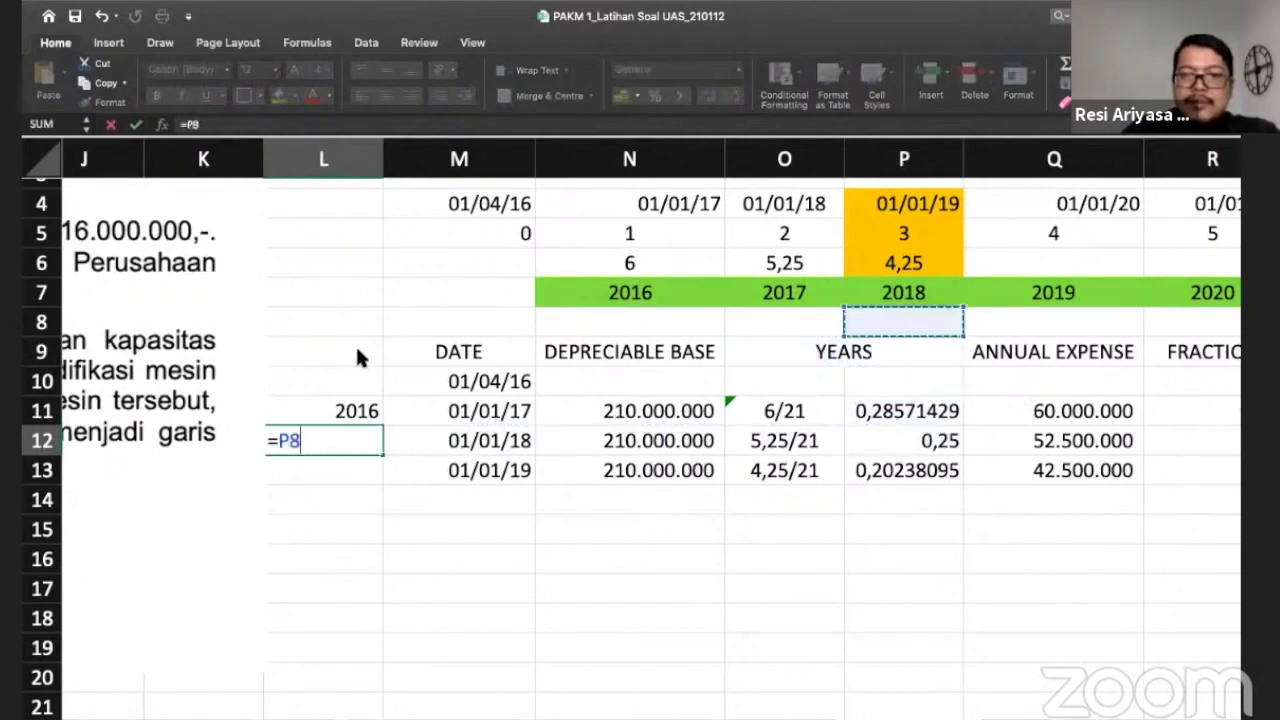
key(Left)
key(Return)
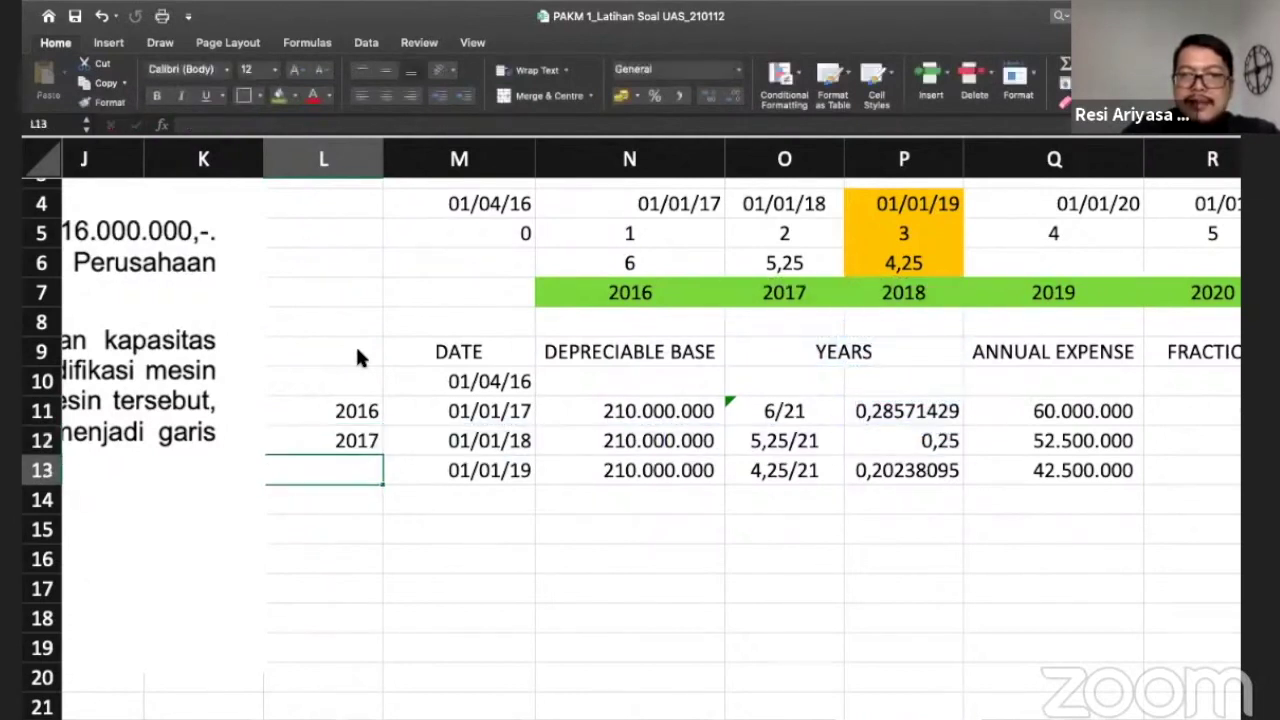
Step: Label the 01/01/19 row by linking L13 to the timeline's 2018 cell with =P7
text(=)
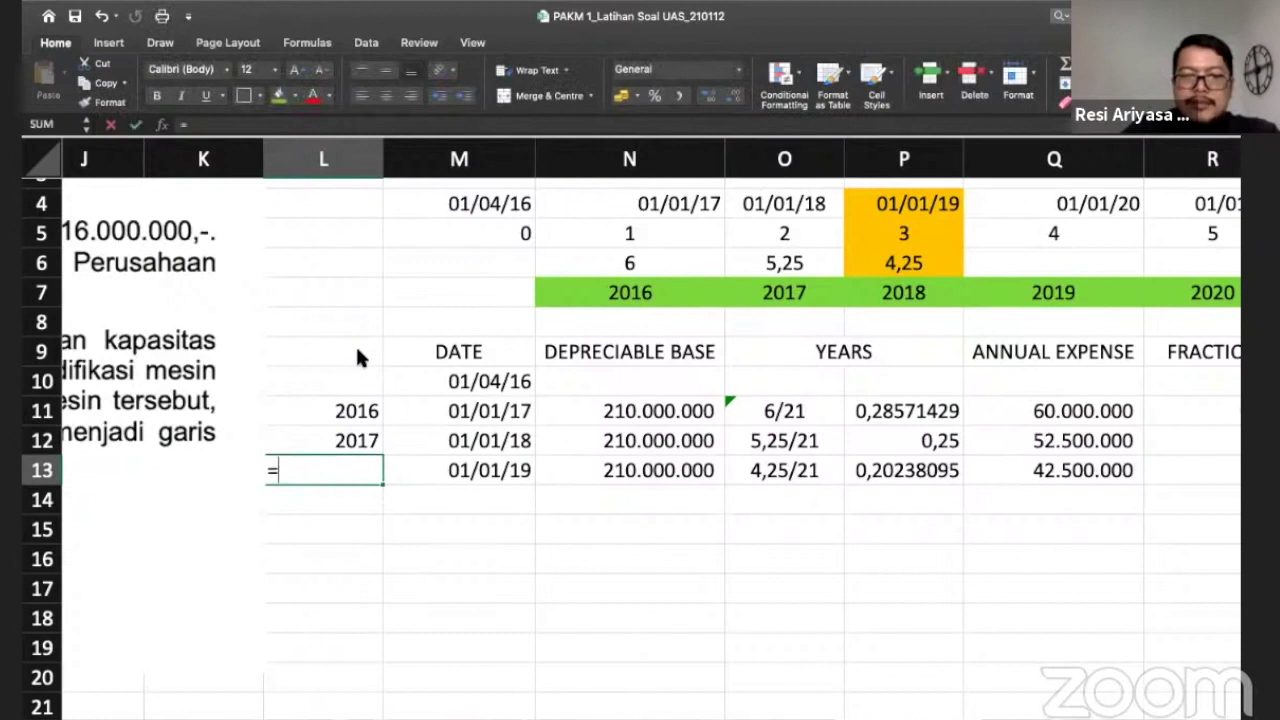
click(910, 300)
key(Return)
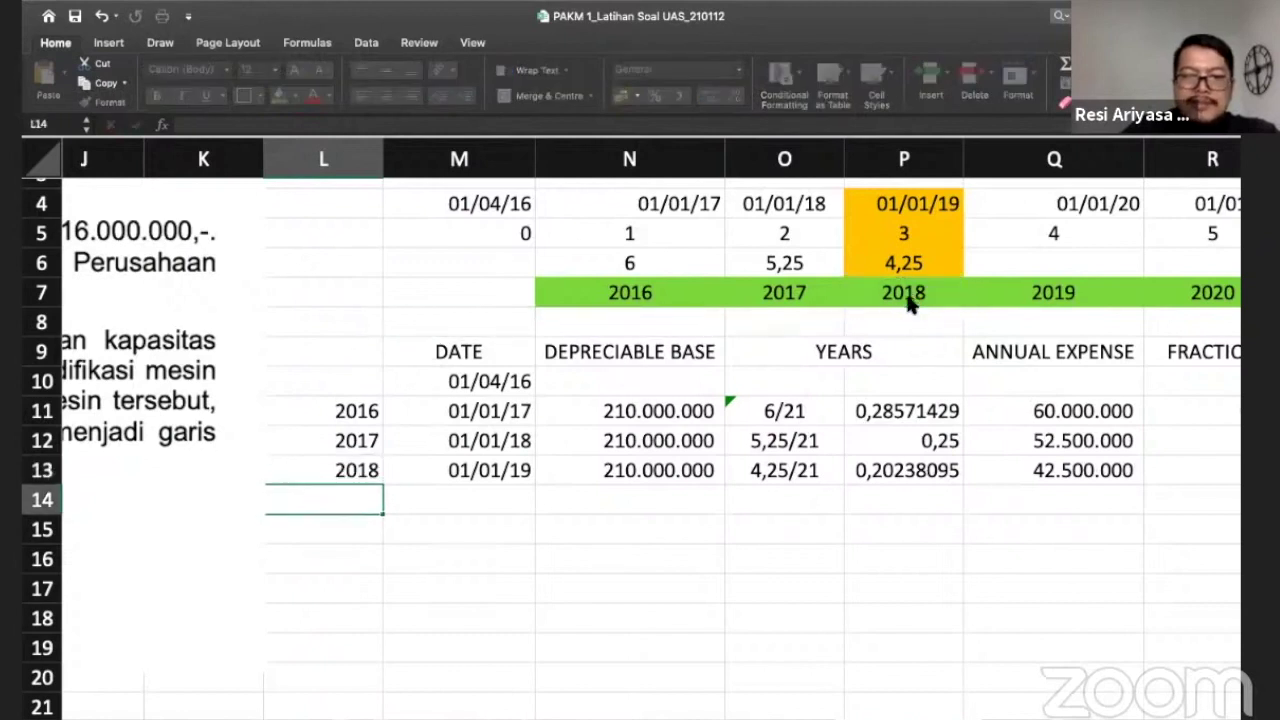
Step: Replace the DATE entries in M11:M13 with 31/12/16, 31/12/17 and 31/12/18
click(466, 410)
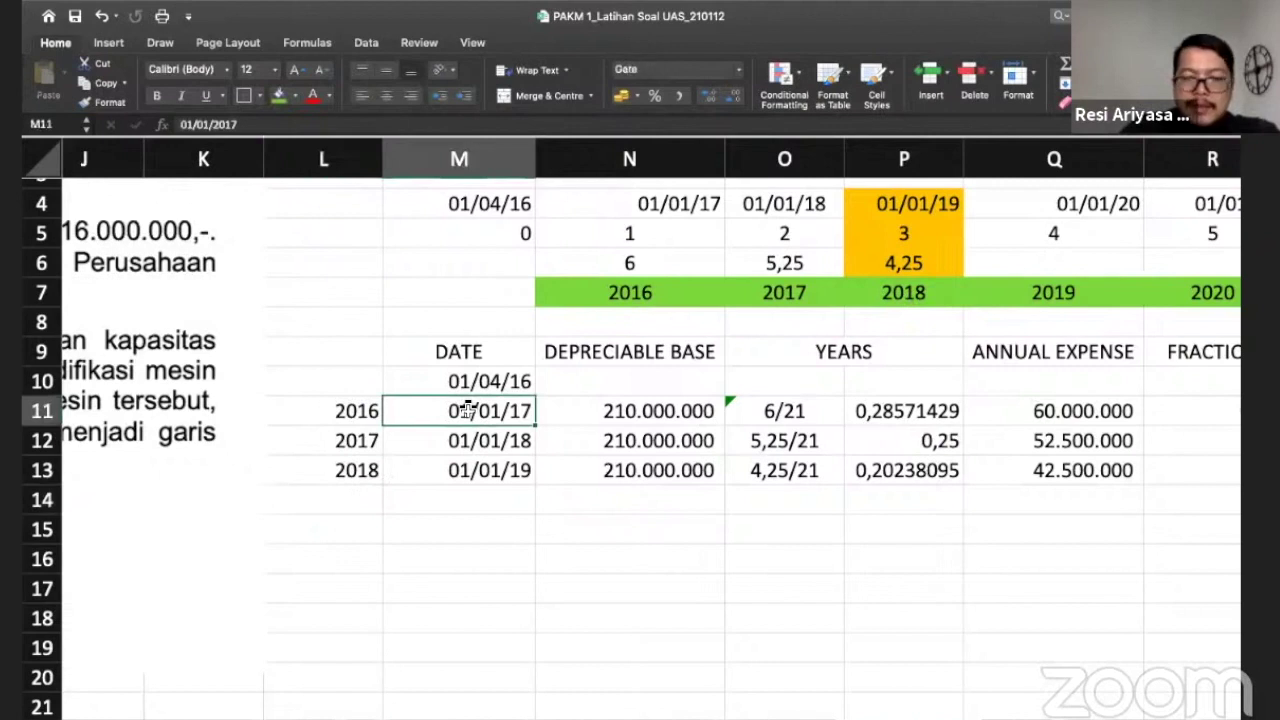
text(31/12/16)
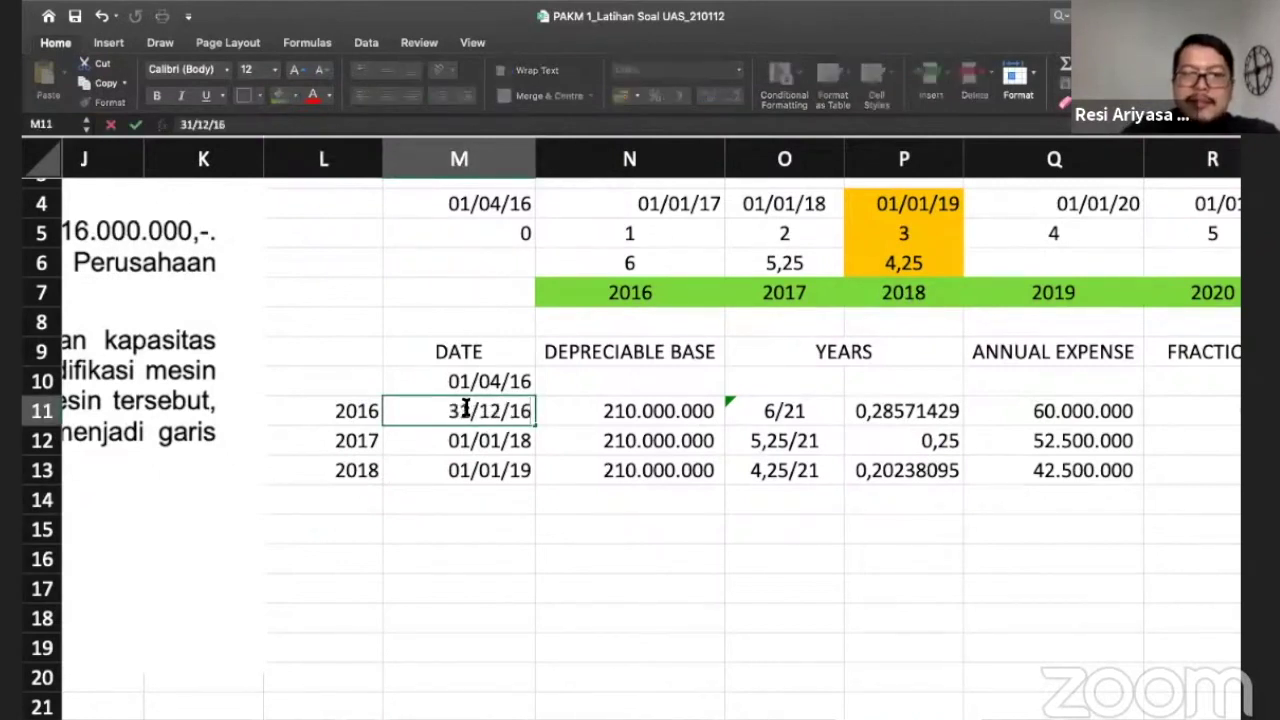
key(Return)
text(31/12/17)
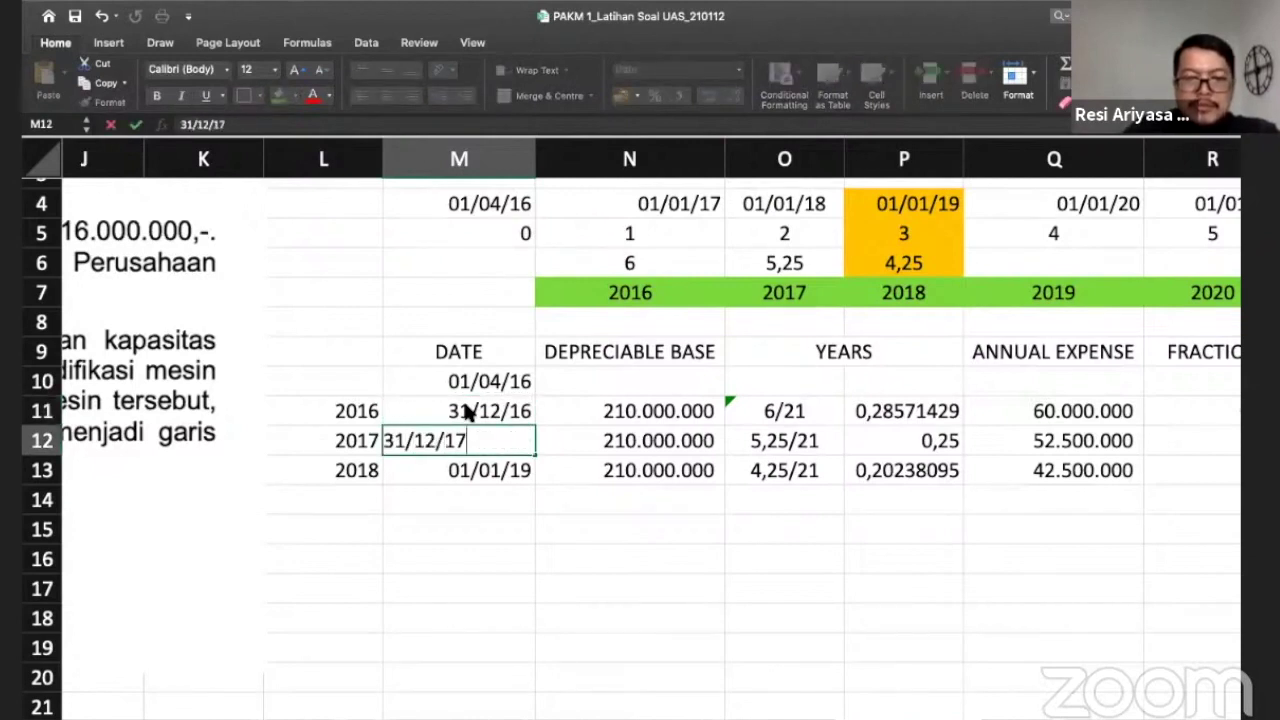
key(Return)
text(31/12/18)
key(Return)
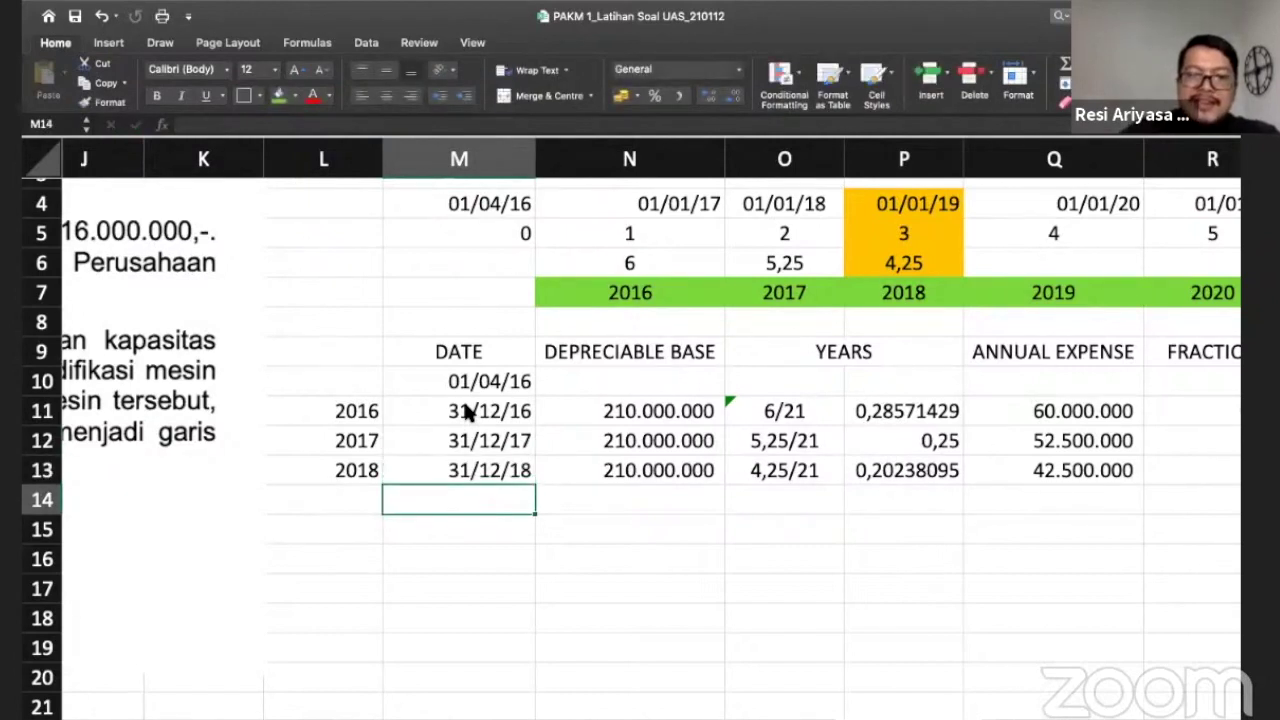
Step: Undo the three date replacements in M11:M13
key(super+z)
key(super+z)
key(super+z)
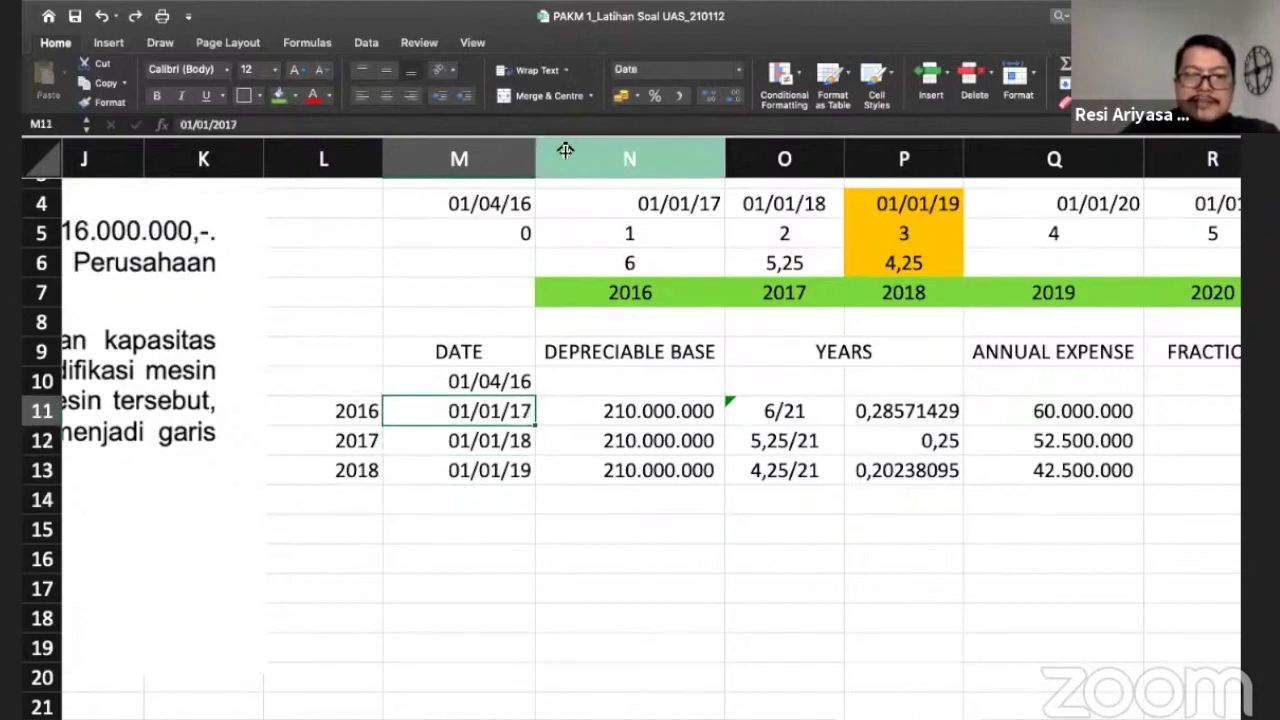
Step: Insert a blank column before the DATE column M and merge the DATE heading across M9:N9
click(510, 152)
right_click(509, 150)
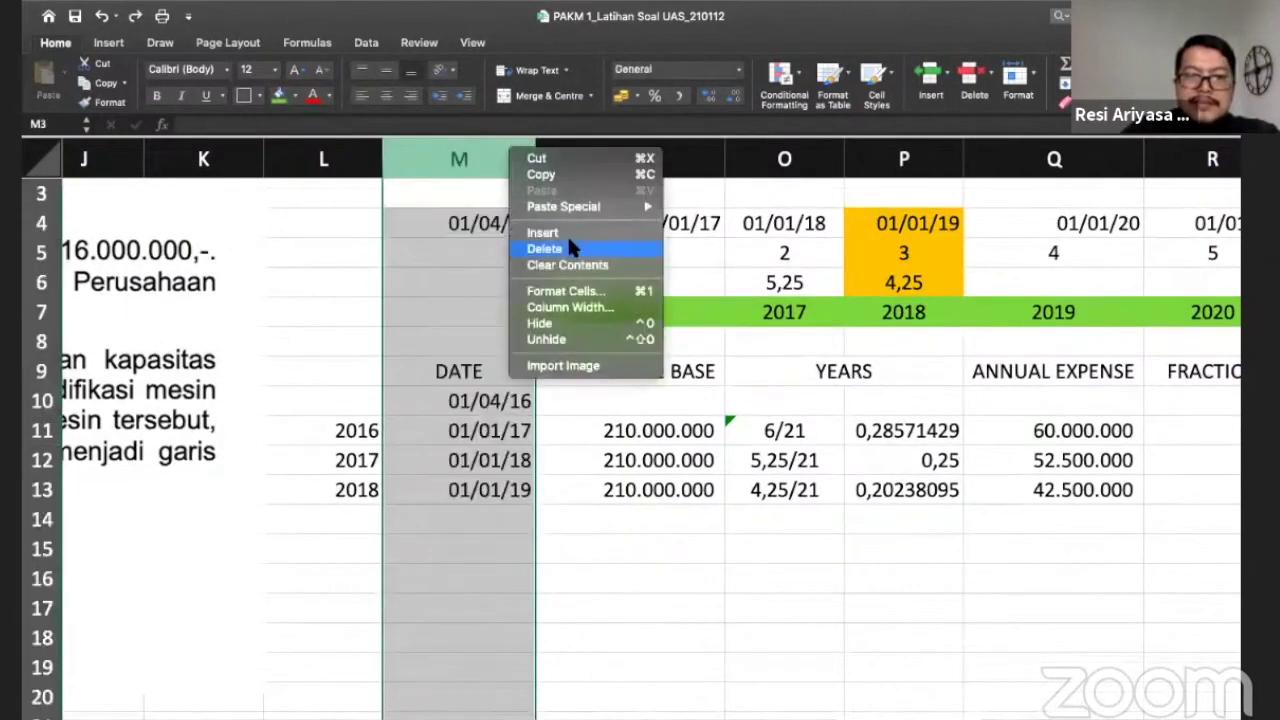
click(571, 235)
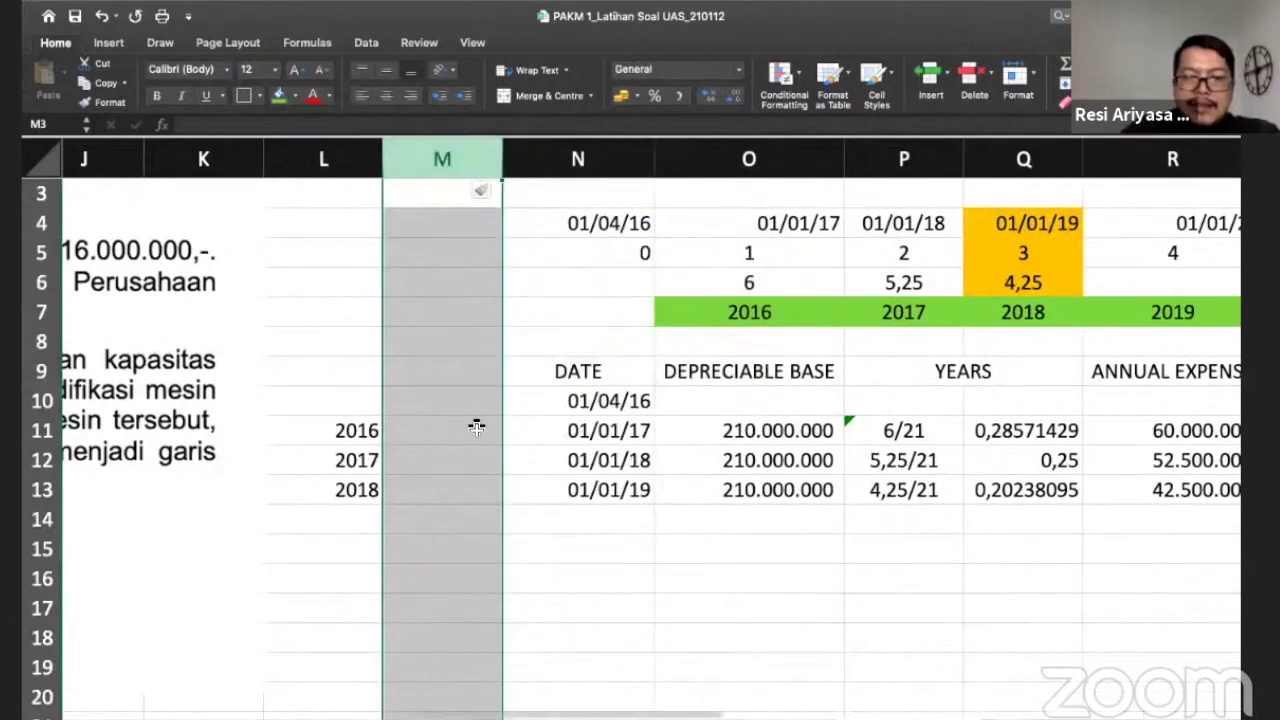
drag(518, 377, 452, 370)
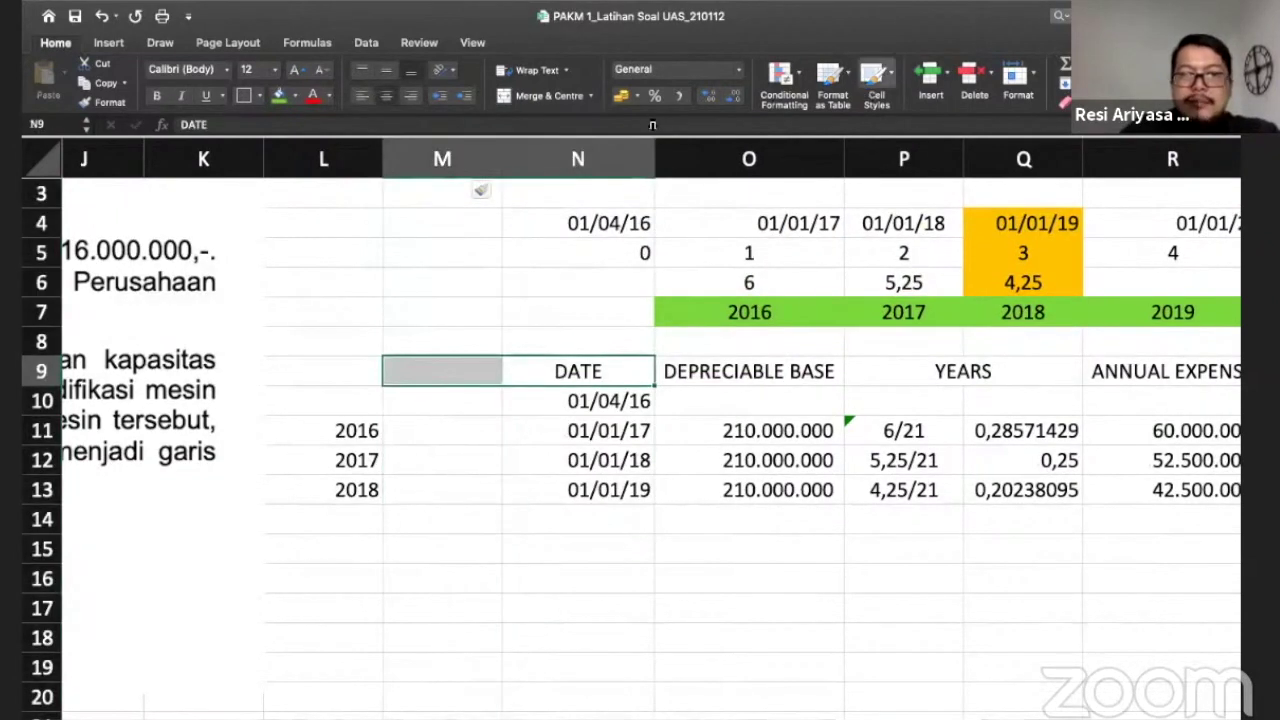
click(540, 95)
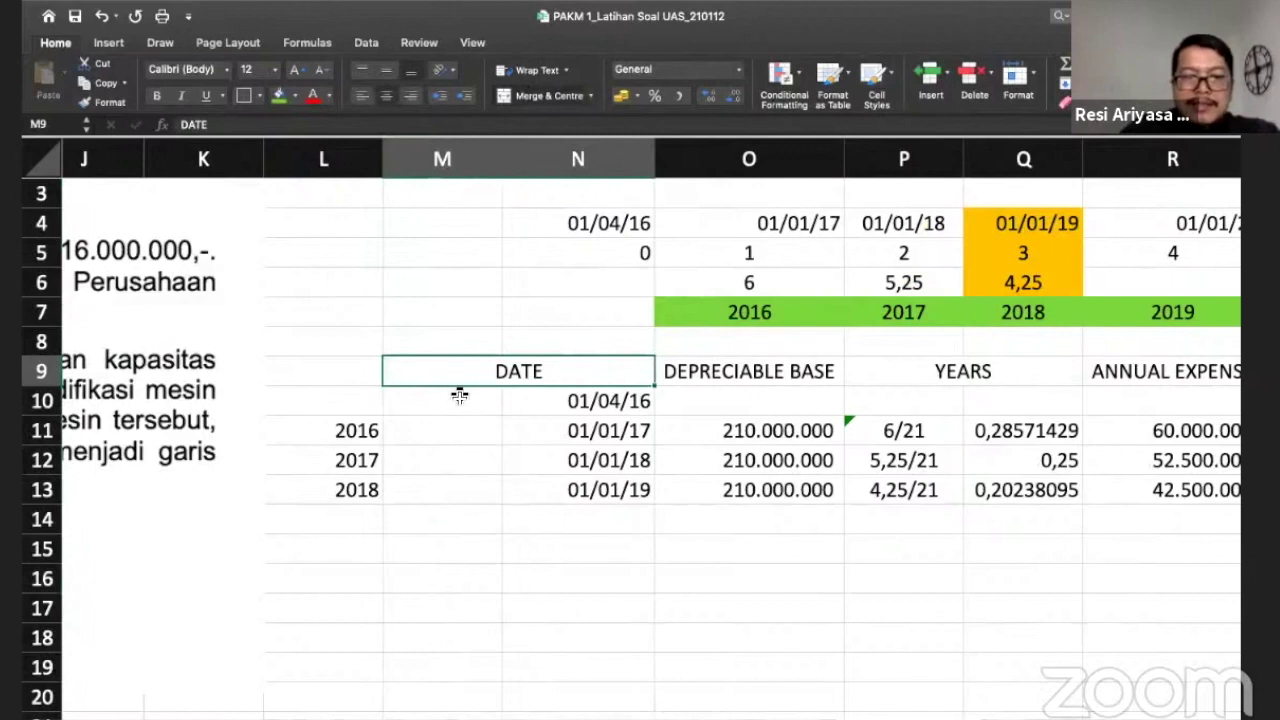
Step: Enter the year-end dates 31/12/16, 31/12/18 and 31/12/18 in M11:M13 of the new column
click(484, 433)
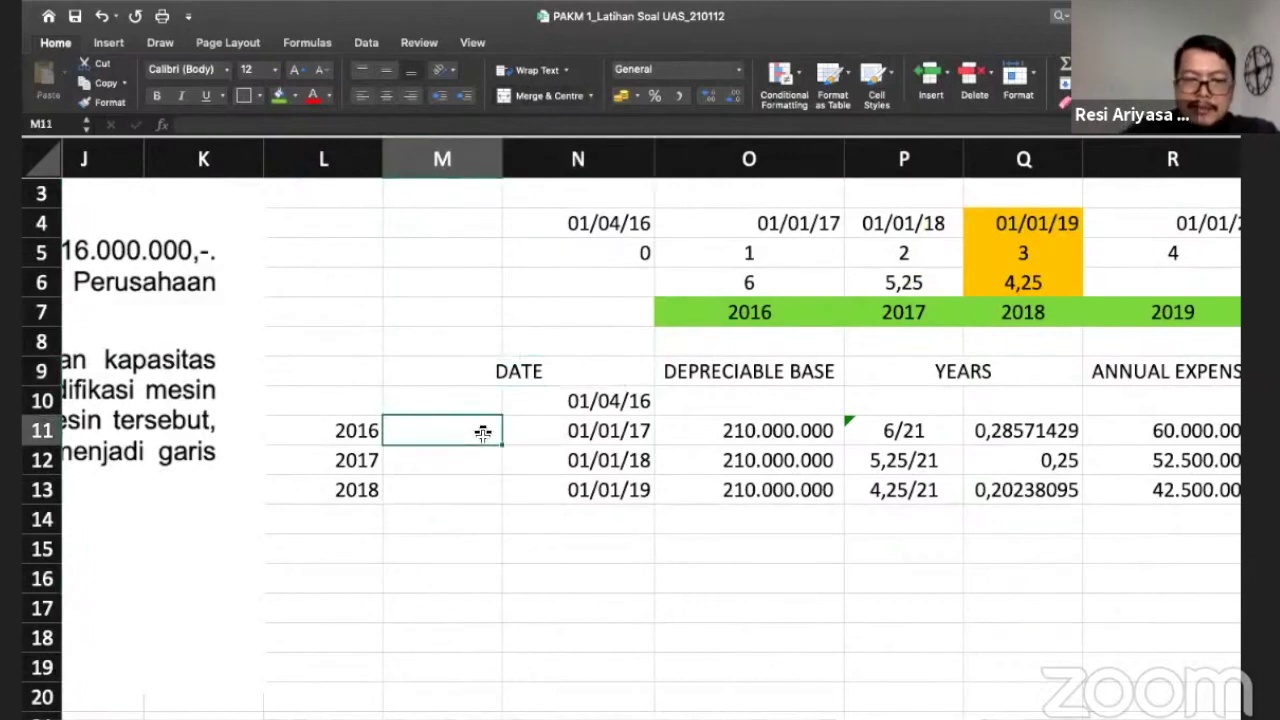
text(31/12/16)
key(Return)
text(31)
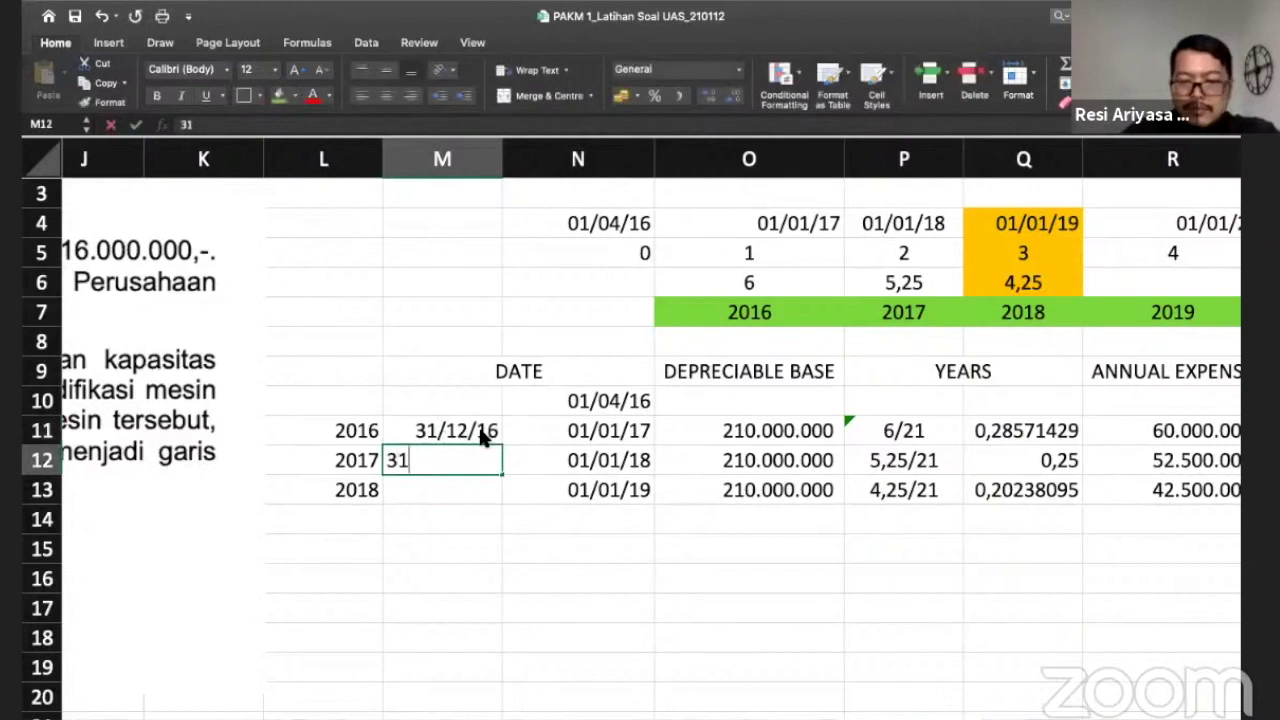
text(/12/18)
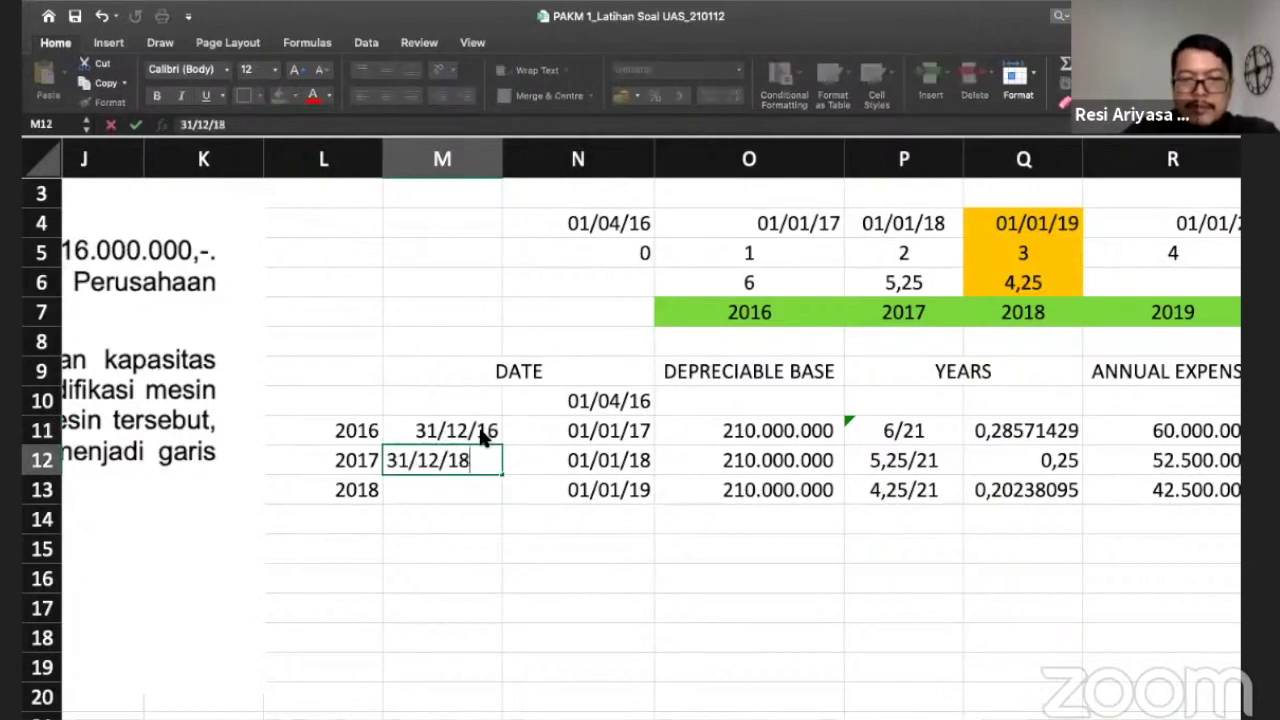
key(Return)
text(31/12/18)
key(Return)
Step: Correct the 2017 row's year-end date in M12 to 31/12/2017
key(Up)
key(Up)
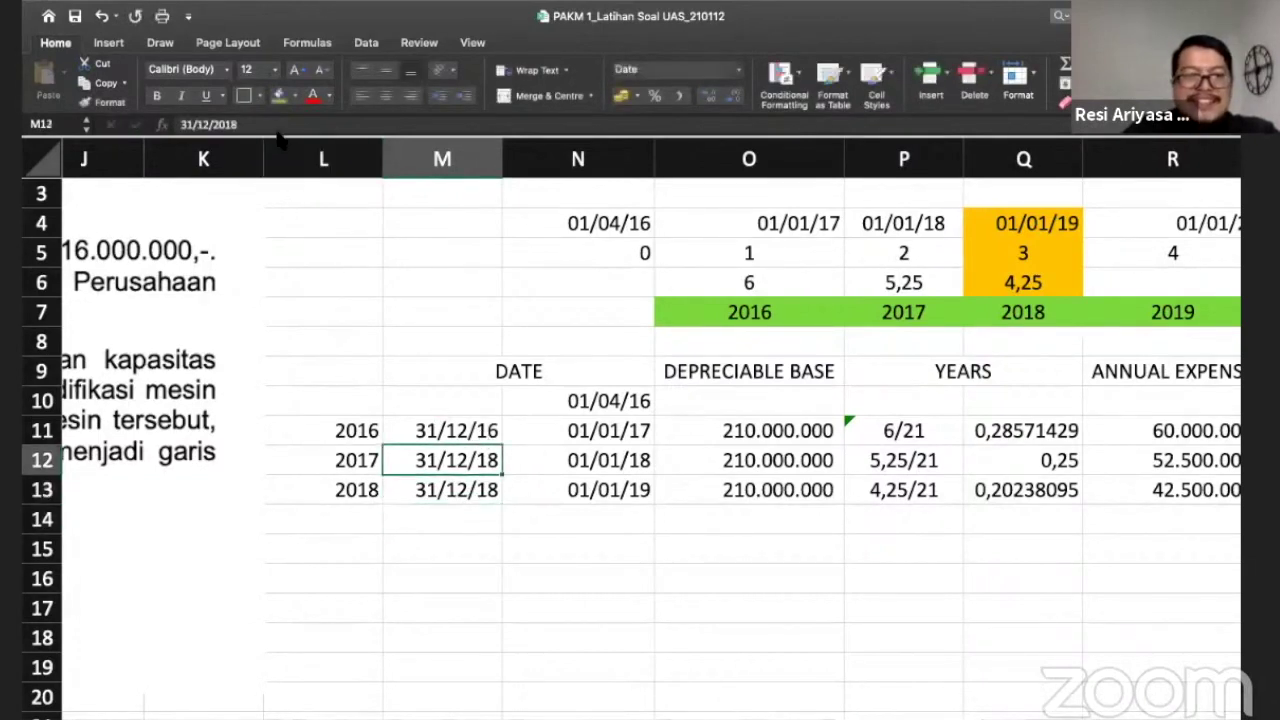
click(282, 124)
key(BackSpace)
key(BackSpace)
text(17)
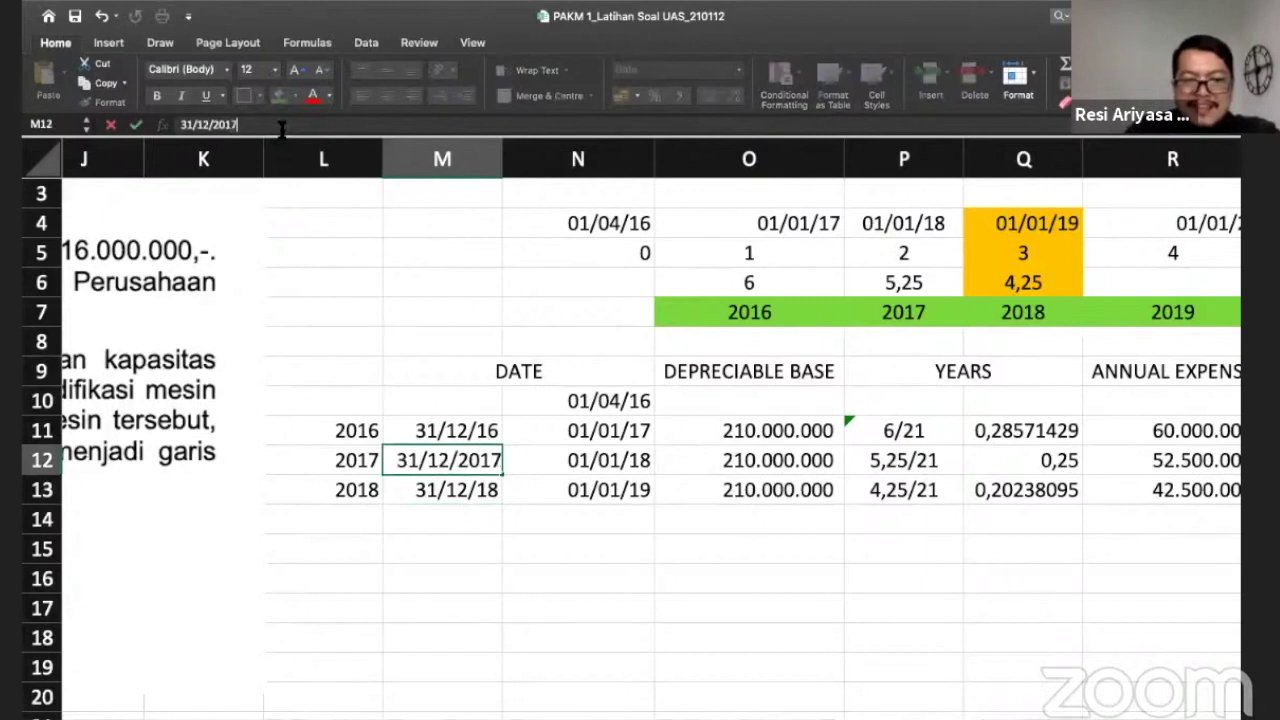
key(Return)
Step: Compare each year-end date in M11:M13 with the 1 January date beside it in column N
key(Up)
key(Up)
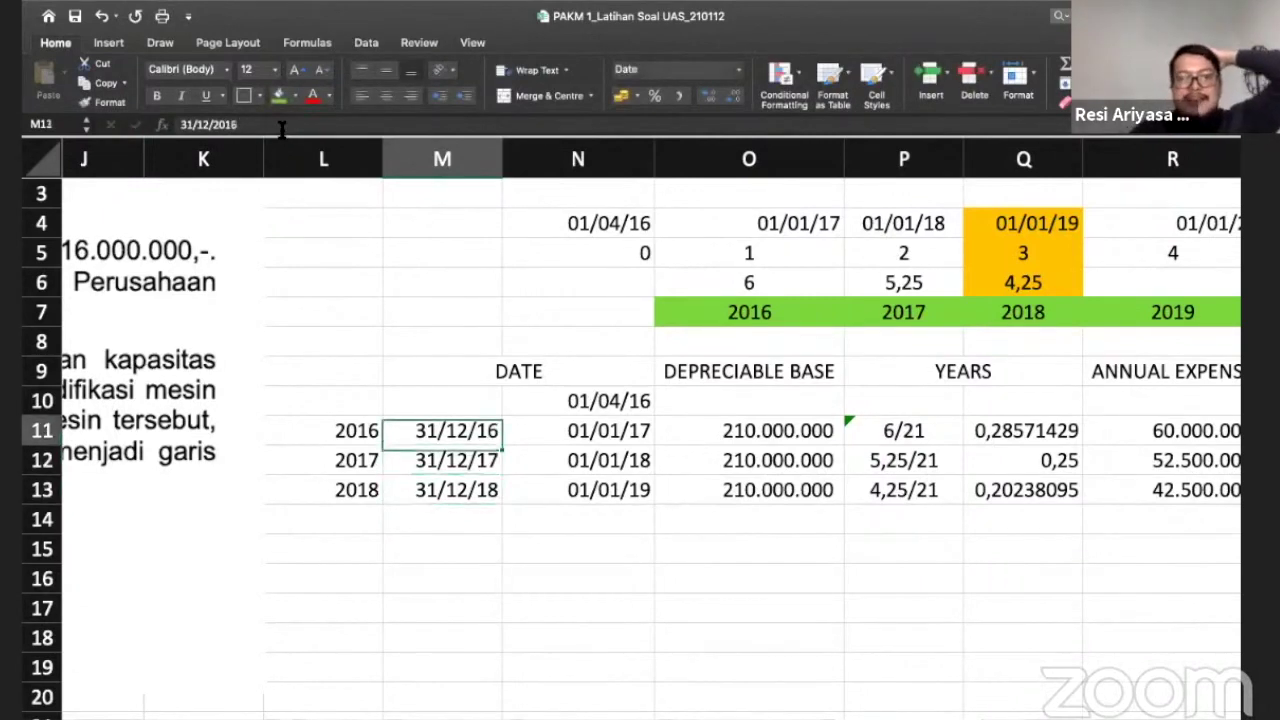
key(Right)
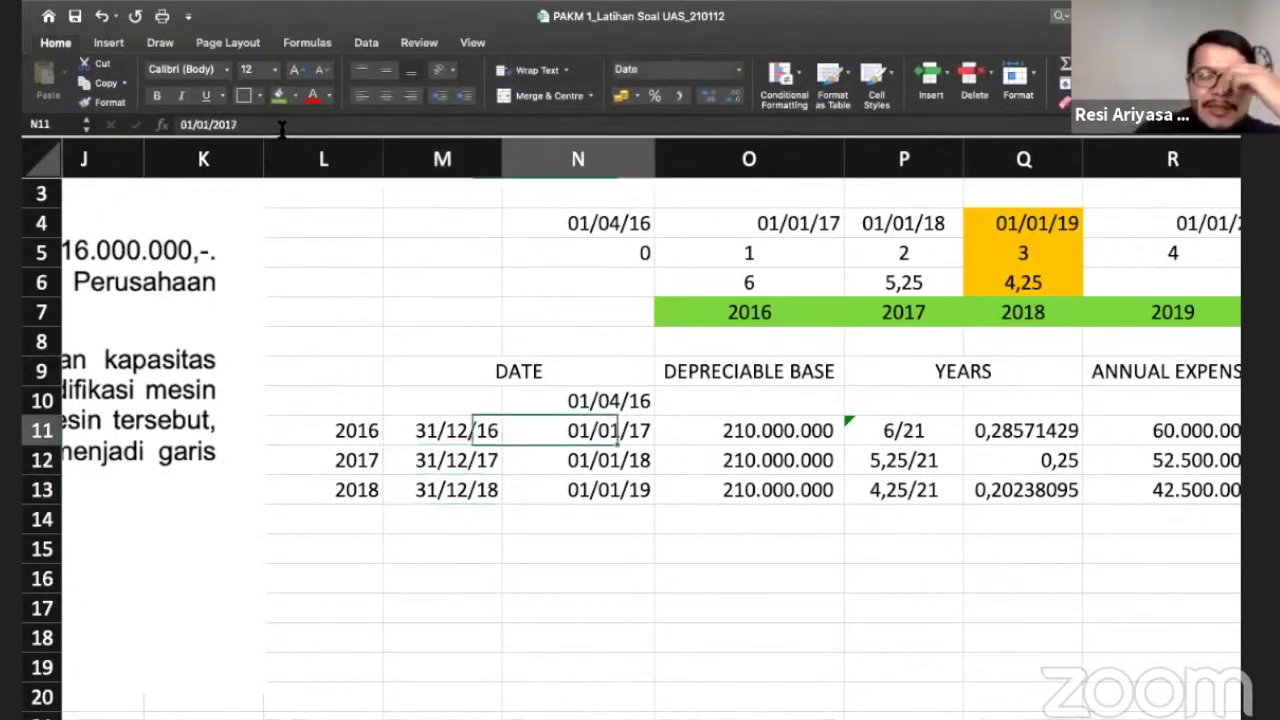
key(Down)
key(Left)
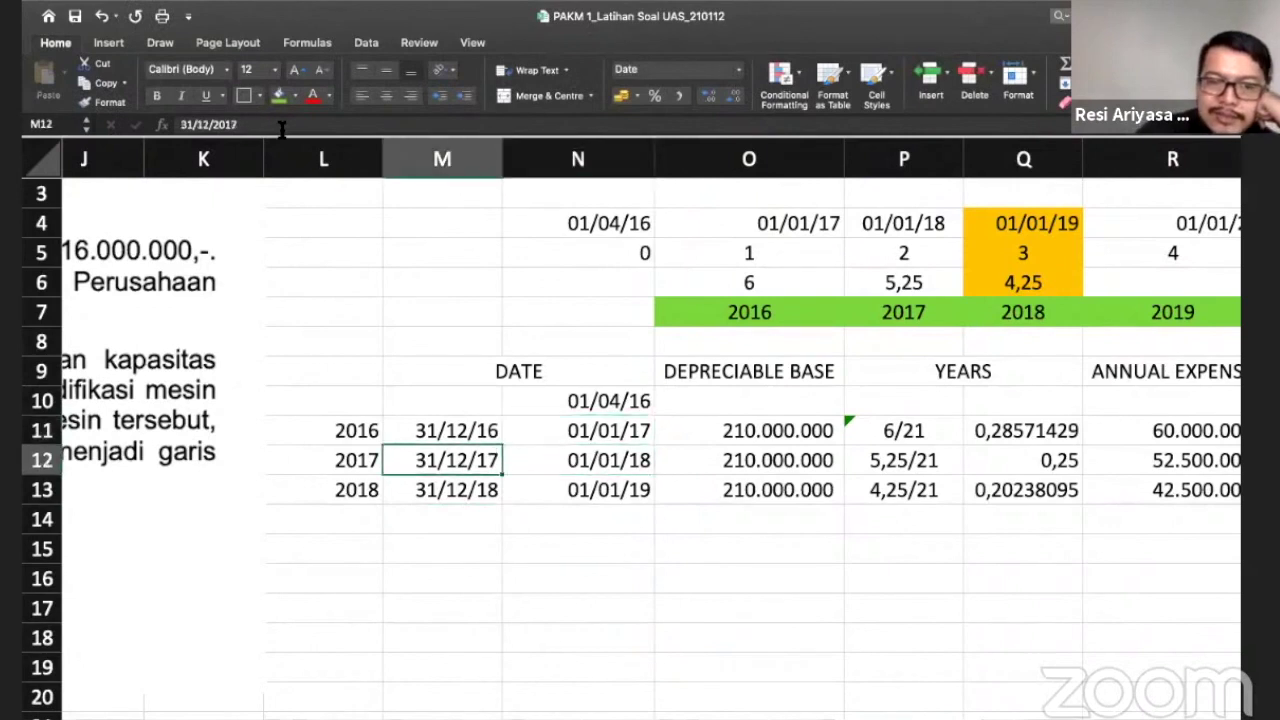
key(Right)
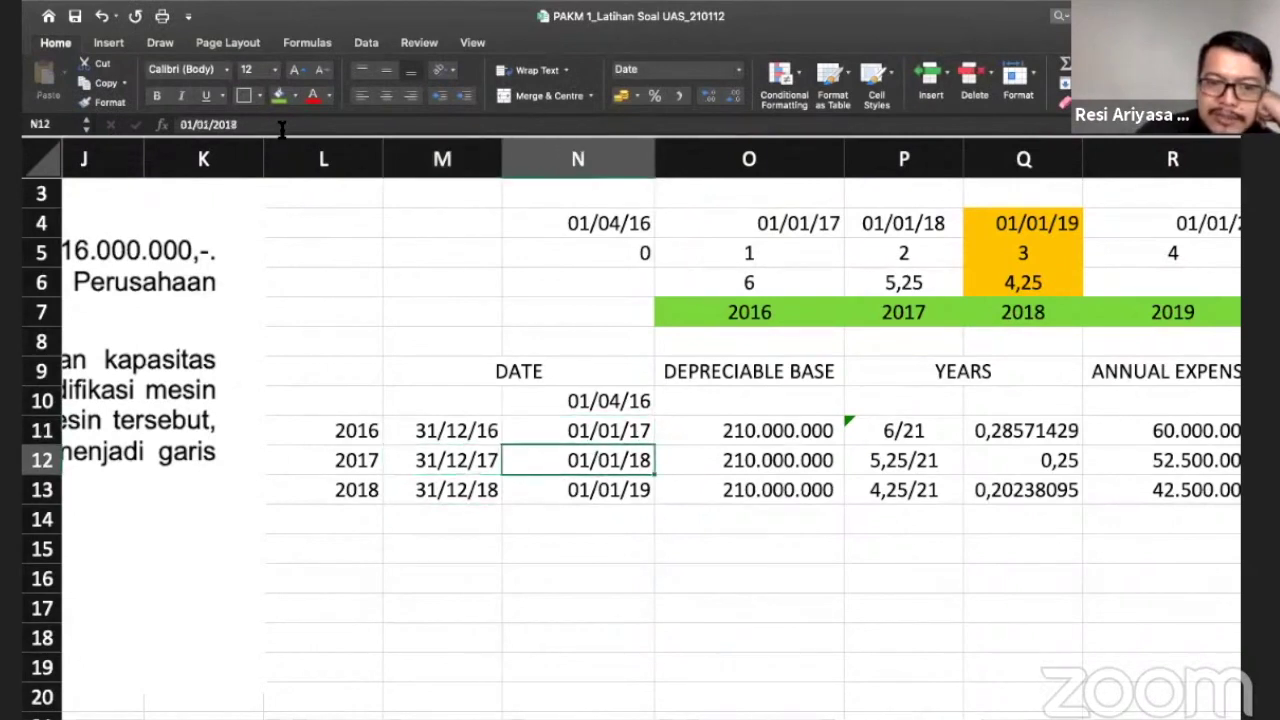
key(Down)
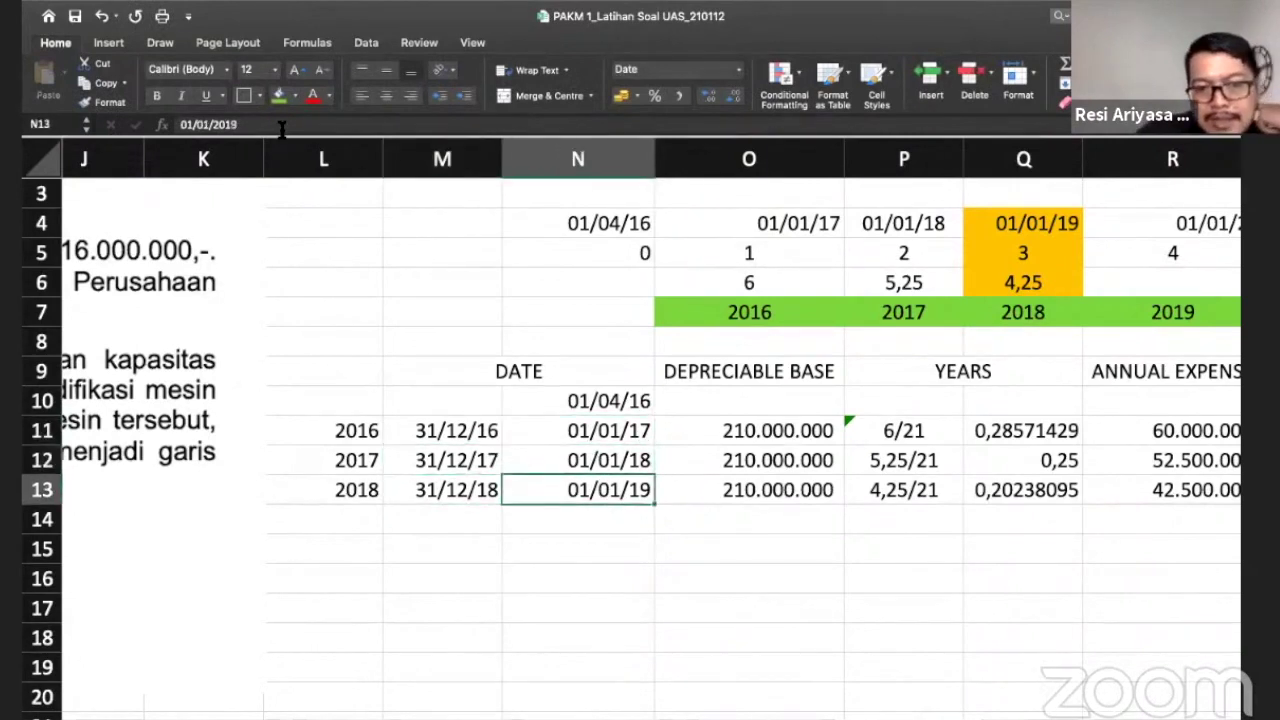
key(Left)
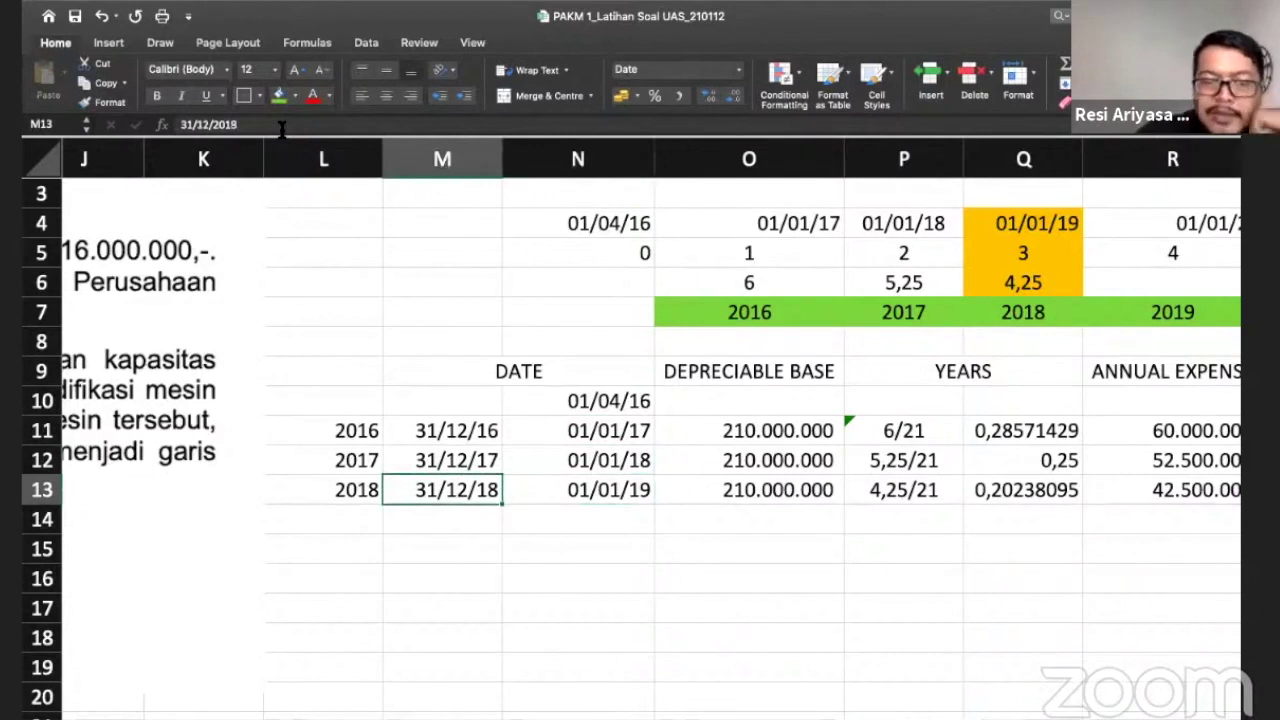
key(Right)
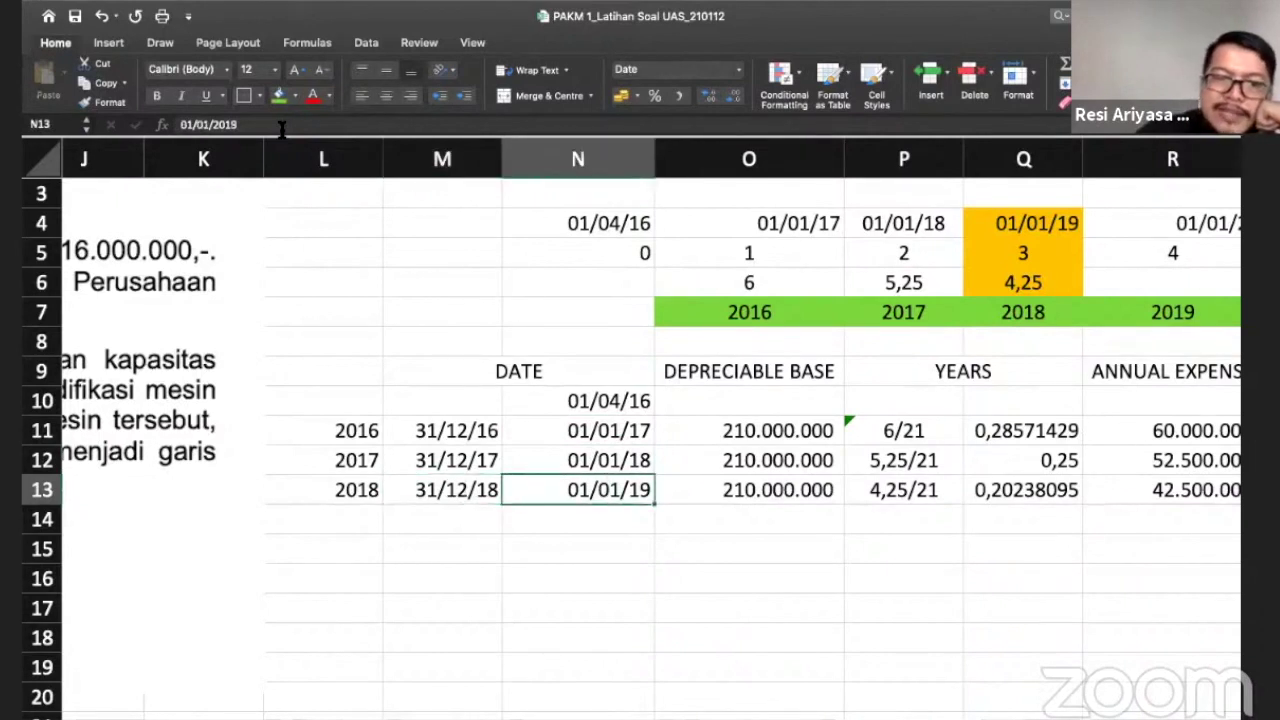
Step: Check the year labels in L11:L13 one by one against the rows of the depreciation table
scroll(500, 528, right, 1)
scroll(500, 528, up, 1)
scroll(500, 528, right, 1)
scroll(500, 528, up, 1)
click(331, 450)
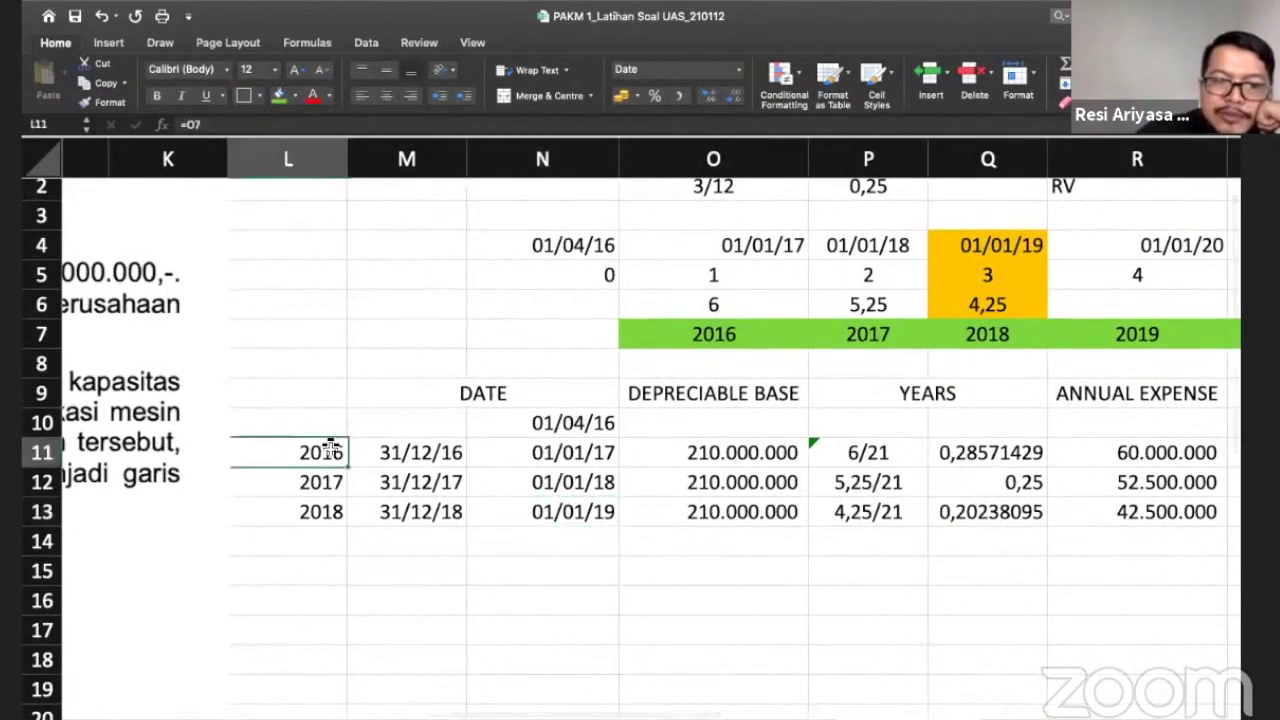
key(Down)
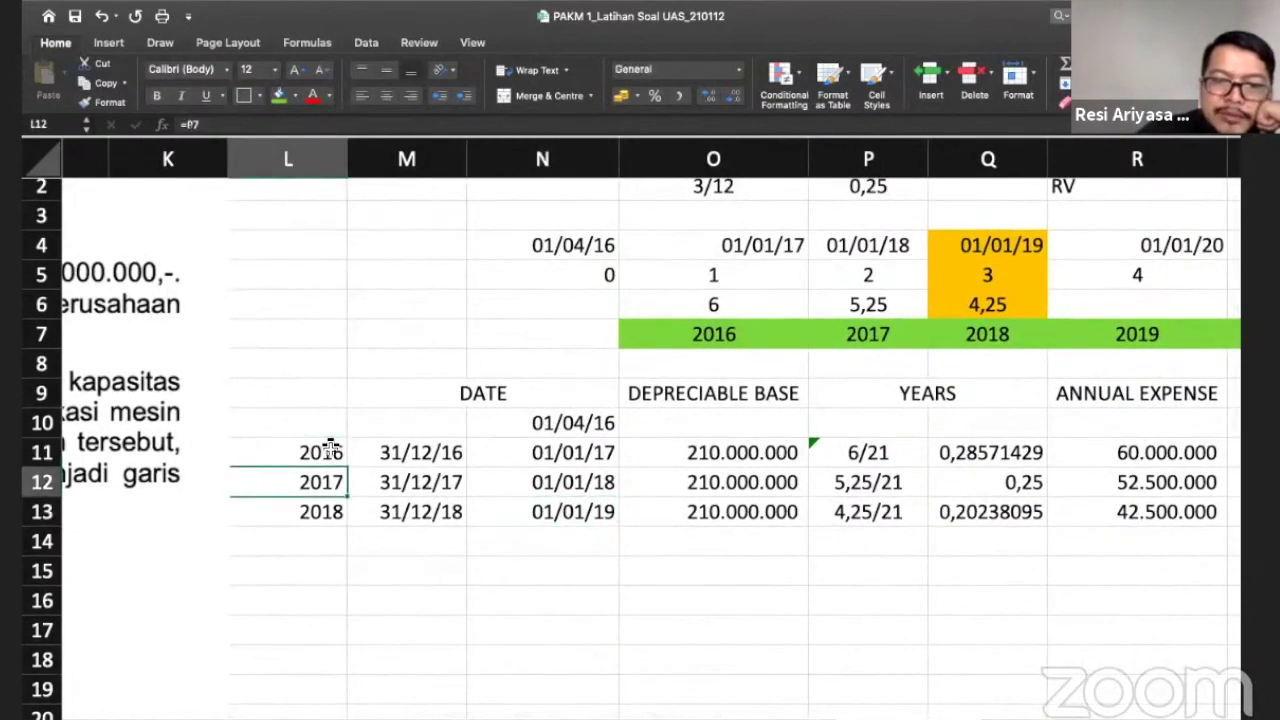
key(Down)
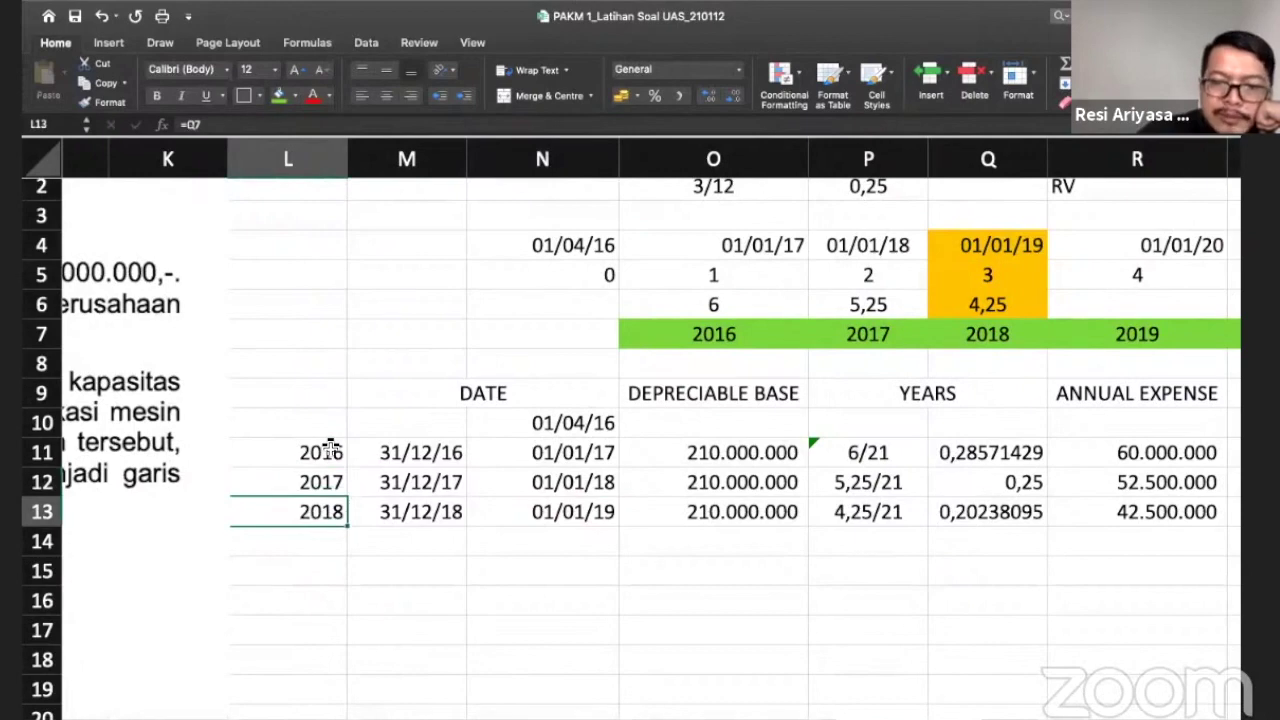
scroll(331, 447, right, 3)
scroll(331, 447, down, 5)
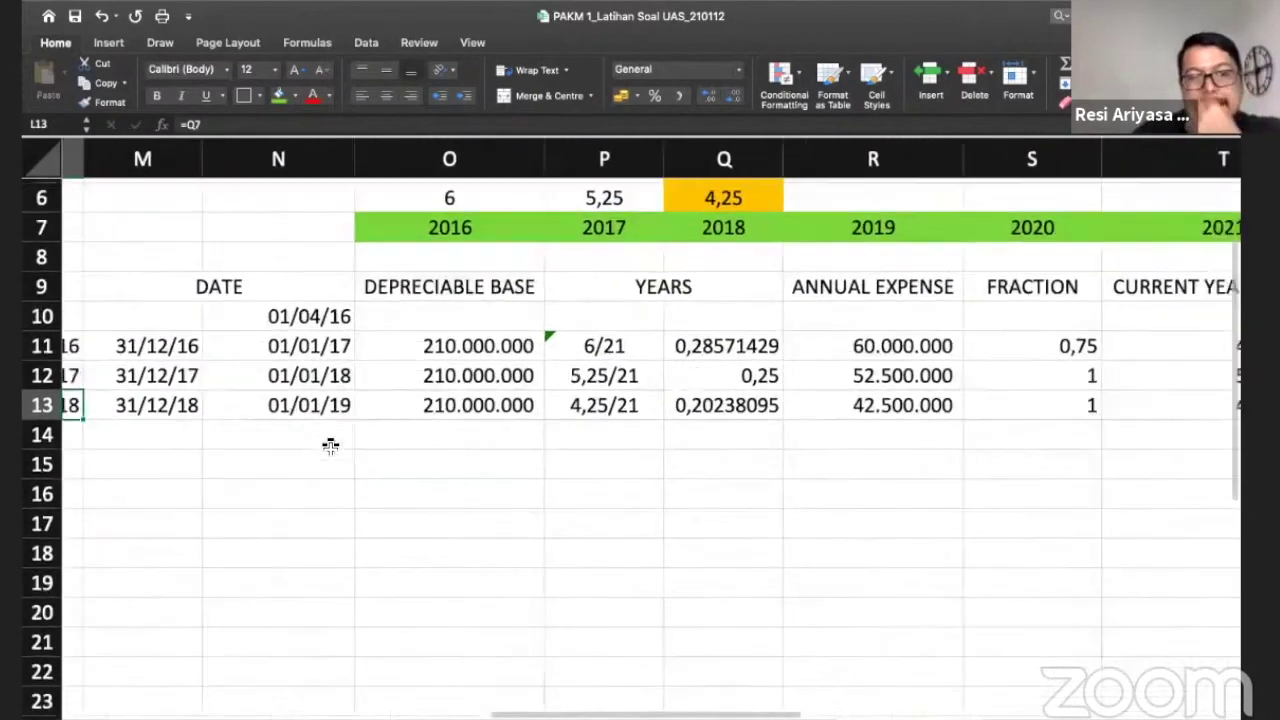
Step: Examine the 01/01/19 book value in V13 and reread the exercise paragraph about the 1 January 2019 modification
scroll(331, 447, up, 1)
scroll(331, 447, right, 3)
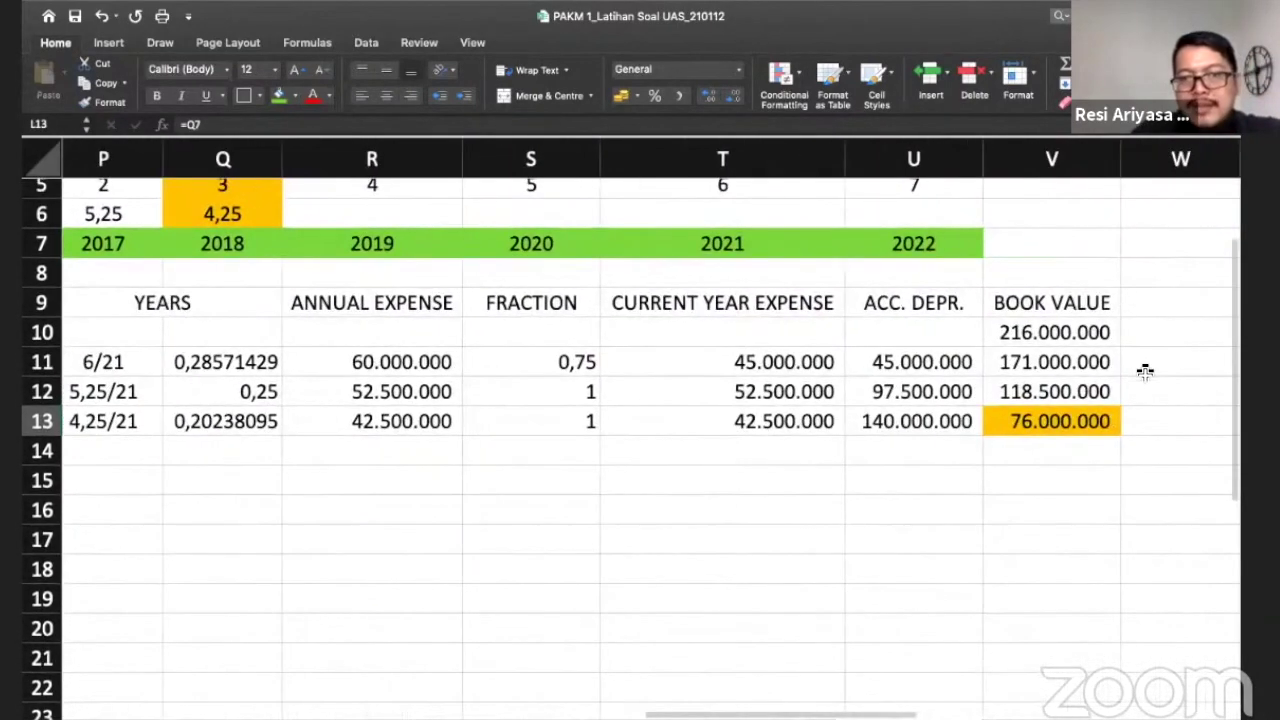
click(1080, 425)
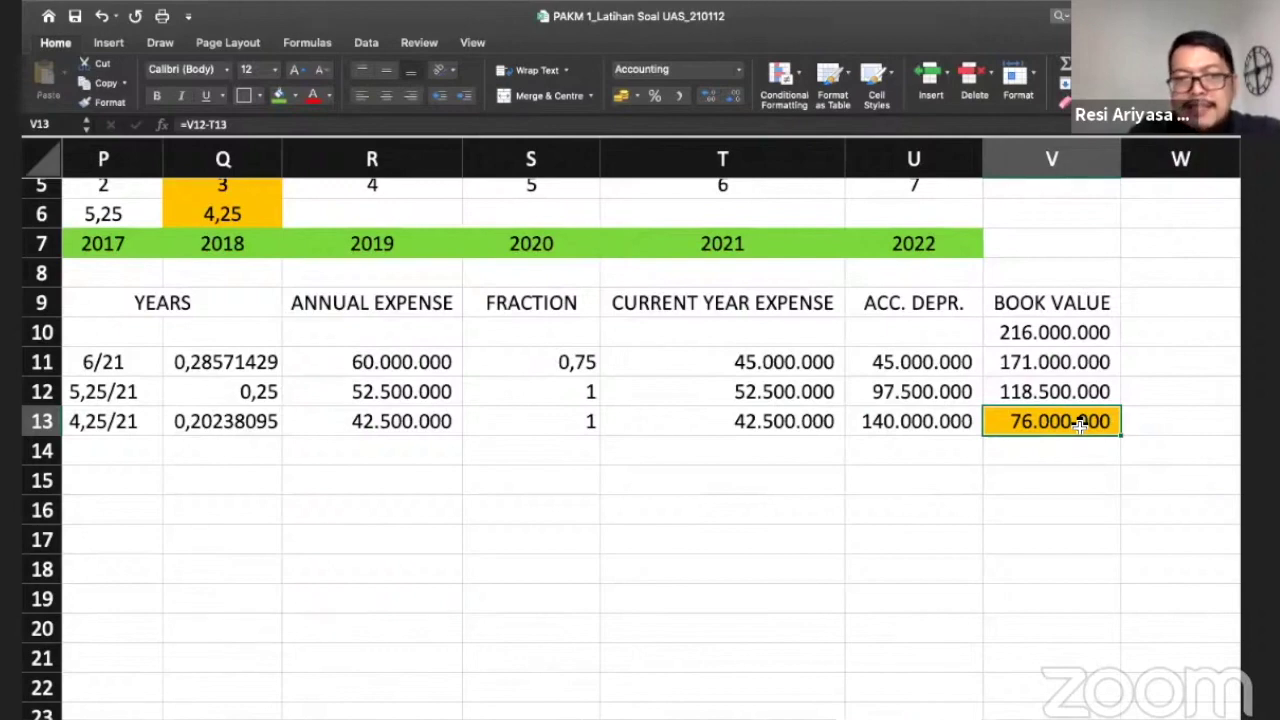
key(ctrl+Left)
key(ctrl+Right)
scroll(1075, 416, left, 10)
scroll(1075, 416, left, 10)
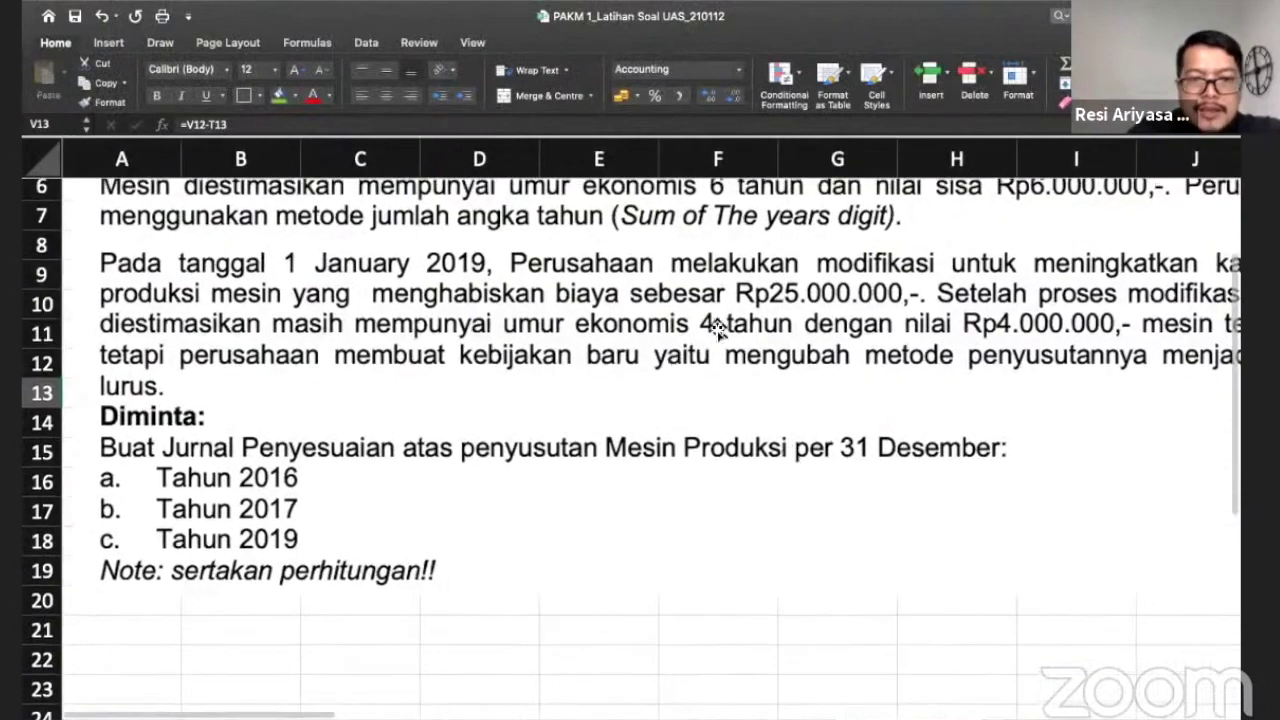
scroll(860, 350, up, 2)
scroll(860, 350, right, 2)
scroll(860, 350, up, 1)
scroll(857, 347, up, 1)
scroll(857, 347, left, 2)
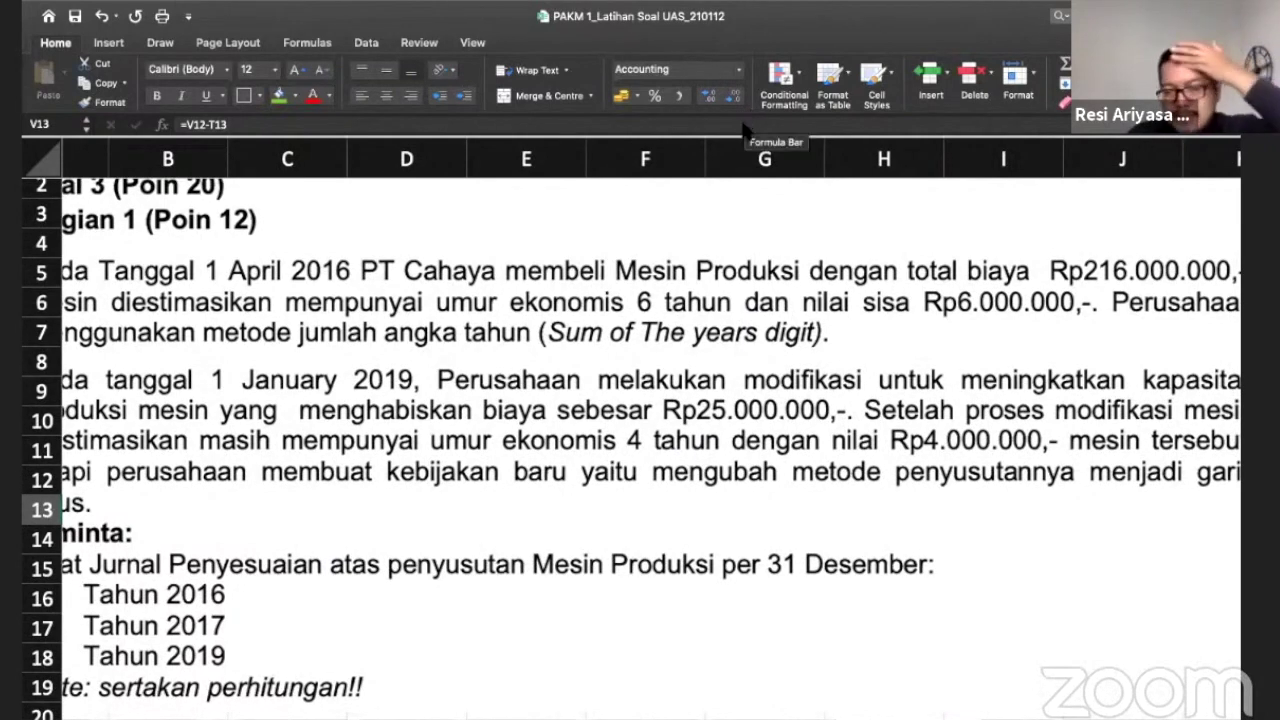
scroll(713, 388, down, 3)
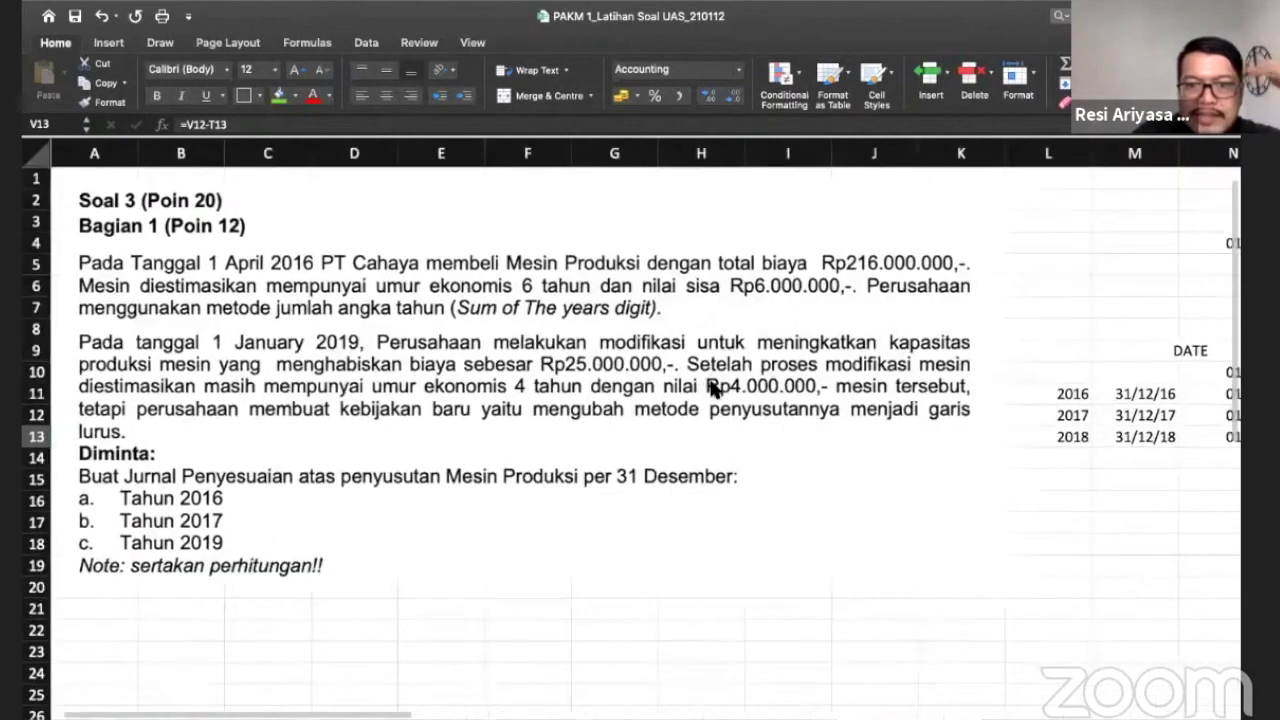
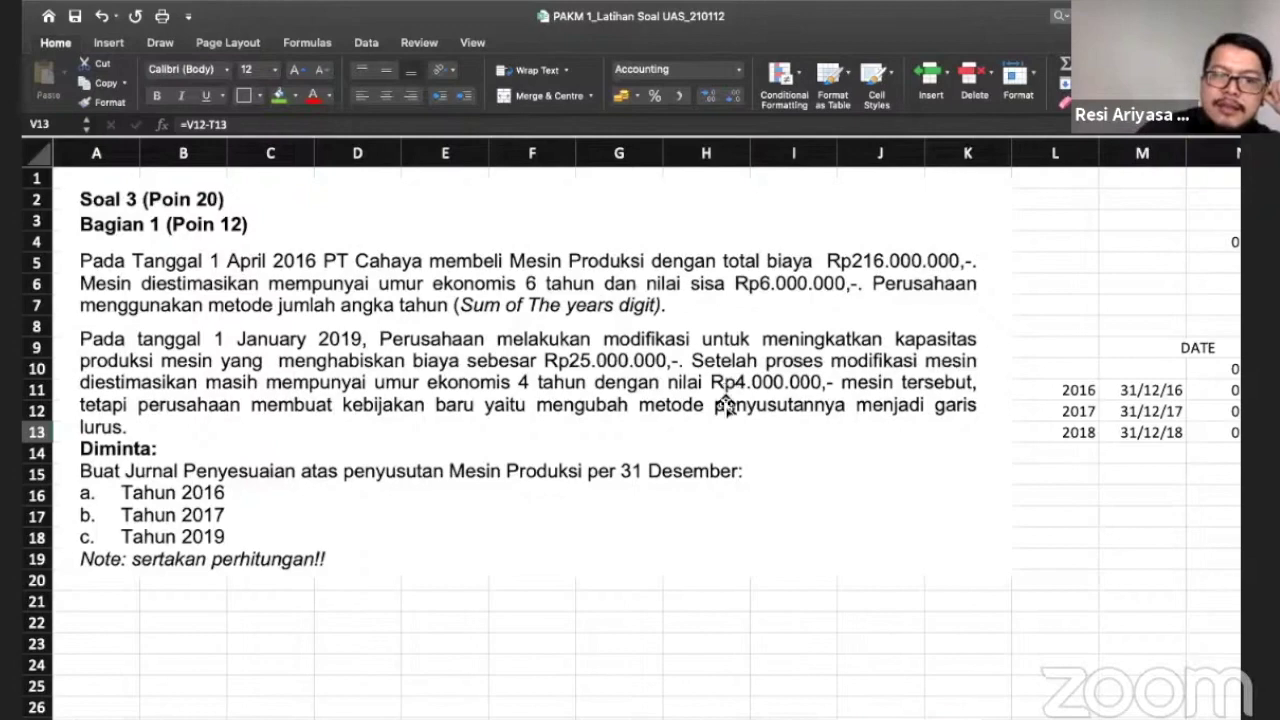
scroll(852, 437, right, 10)
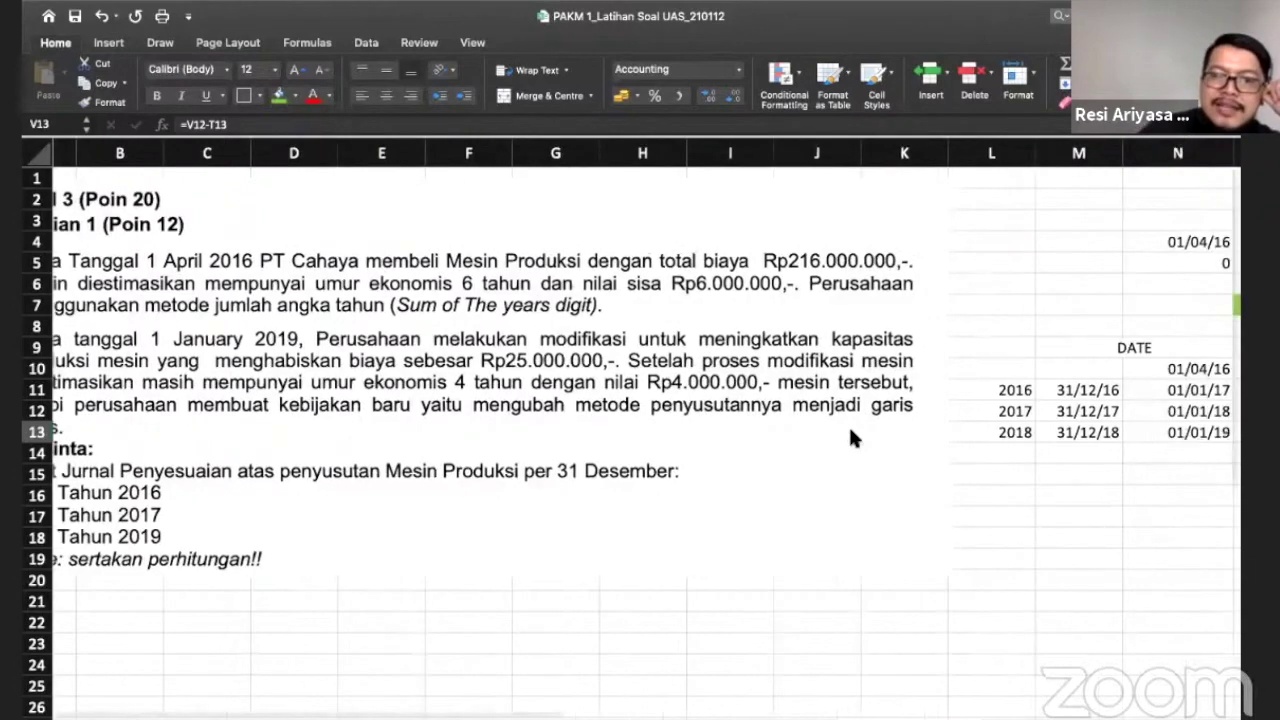
scroll(852, 437, left, 10)
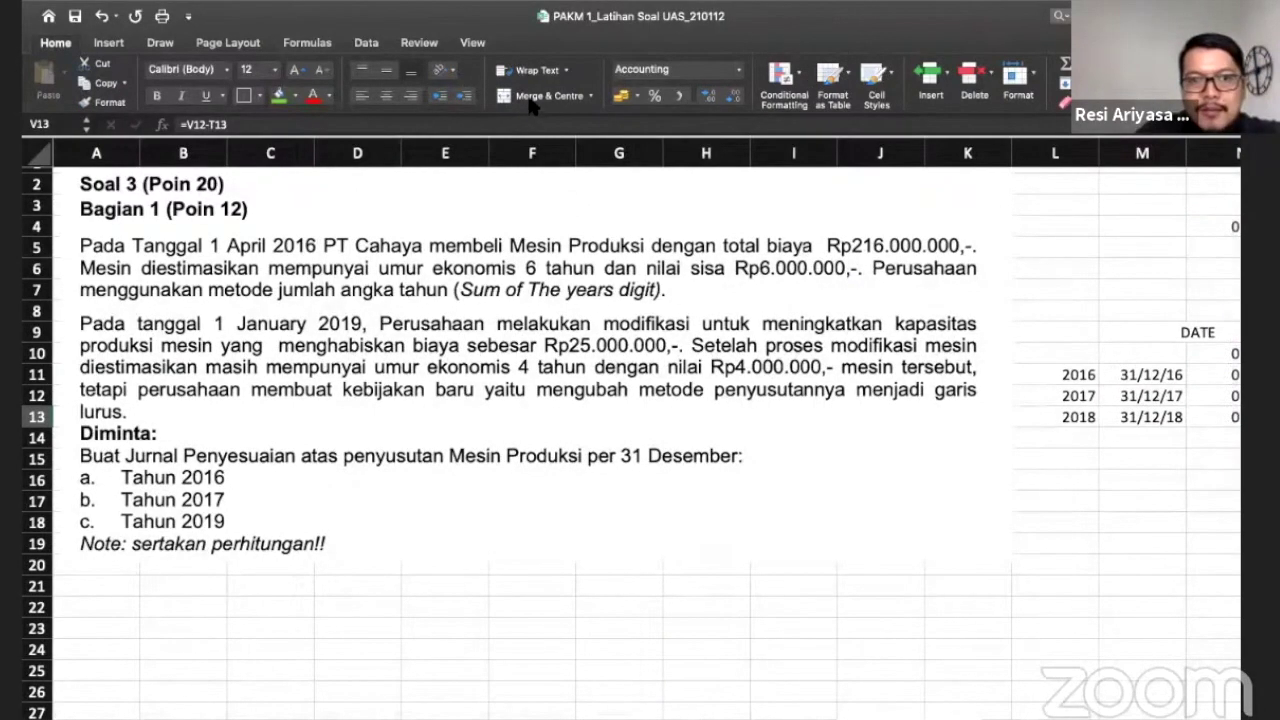
Step: Annotate the Rp25.000.000 modification cost with a red circle and branches to n, Q and Ql, each with an upward arrow
mouse_move(630, 325)
mouse_down()
mouse_move(578, 368)
mouse_move(700, 350)
mouse_move(632, 322)
mouse_move(637, 550)
mouse_up()
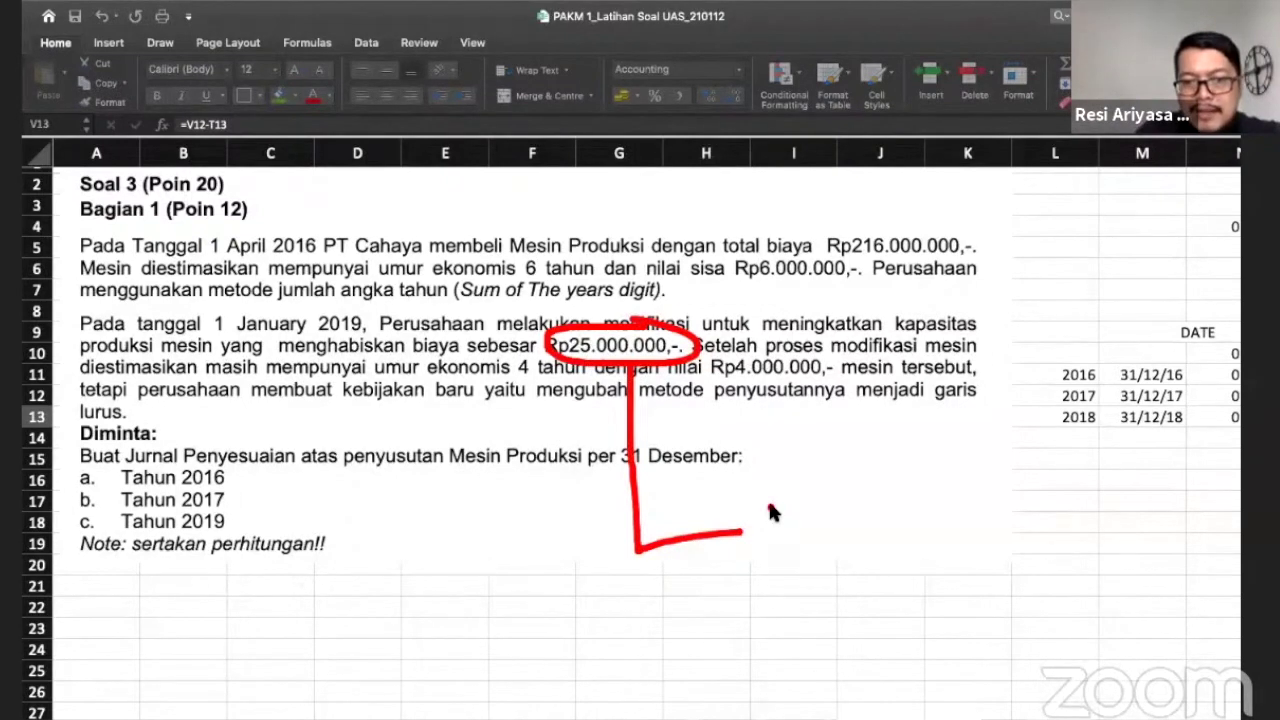
drag(770, 508, 776, 528)
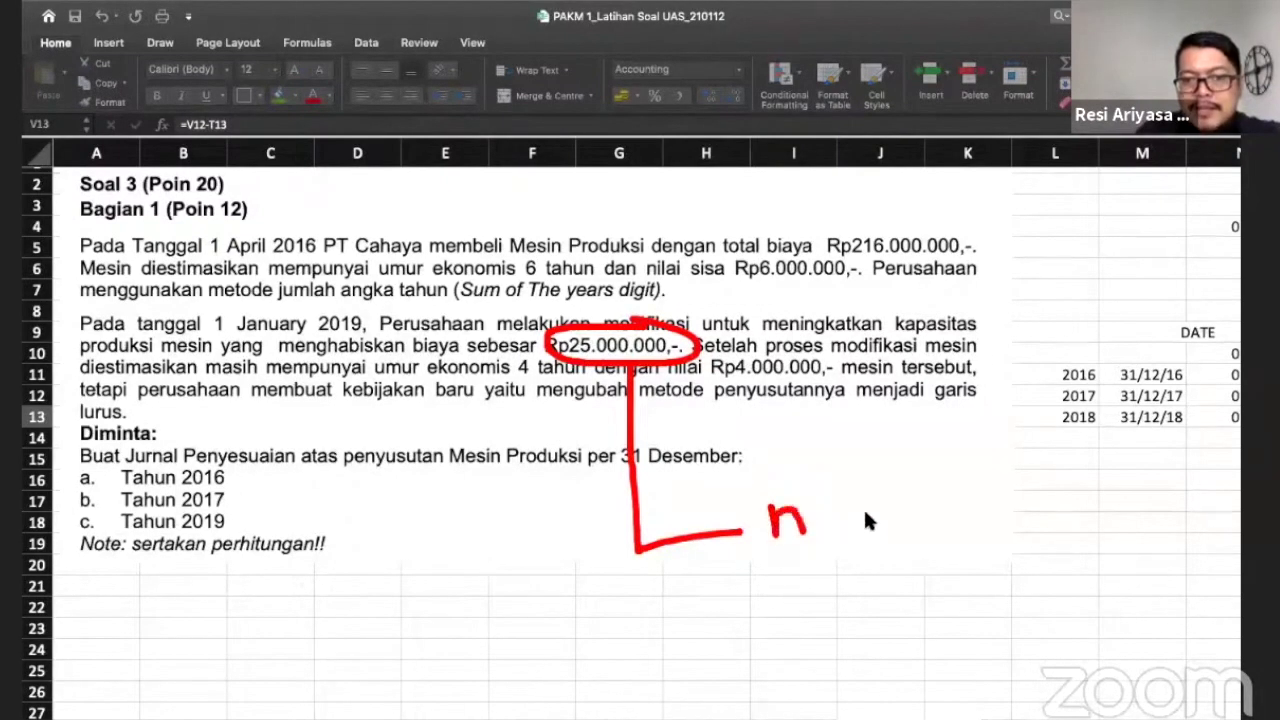
drag(847, 488, 875, 486)
drag(849, 471, 872, 469)
mouse_move(678, 538)
mouse_down()
mouse_move(679, 566)
mouse_move(755, 617)
mouse_up()
click(808, 607)
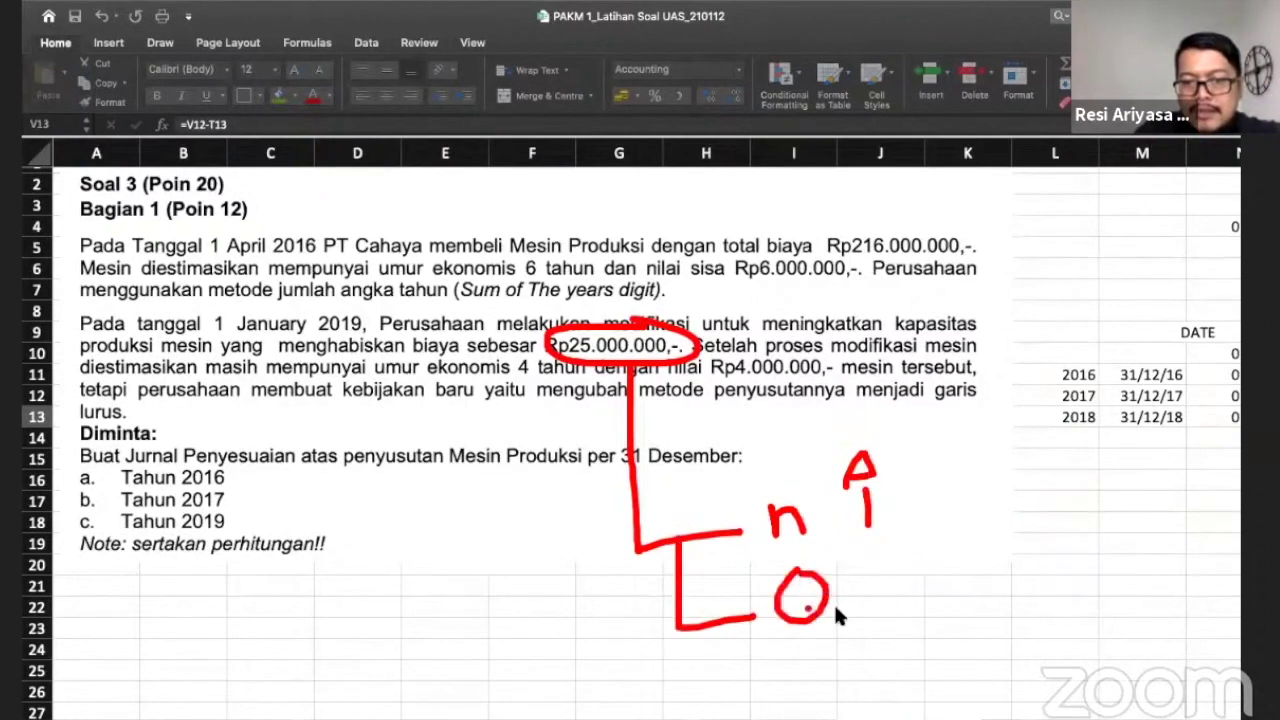
mouse_move(888, 566)
mouse_down()
mouse_move(878, 598)
mouse_move(896, 588)
mouse_move(899, 612)
mouse_move(897, 580)
mouse_move(872, 591)
mouse_up()
mouse_move(695, 630)
mouse_down()
mouse_move(729, 688)
mouse_move(776, 683)
mouse_up()
mouse_move(843, 651)
mouse_down()
mouse_move(887, 686)
mouse_move(964, 622)
mouse_move(964, 598)
mouse_move(978, 632)
mouse_up()
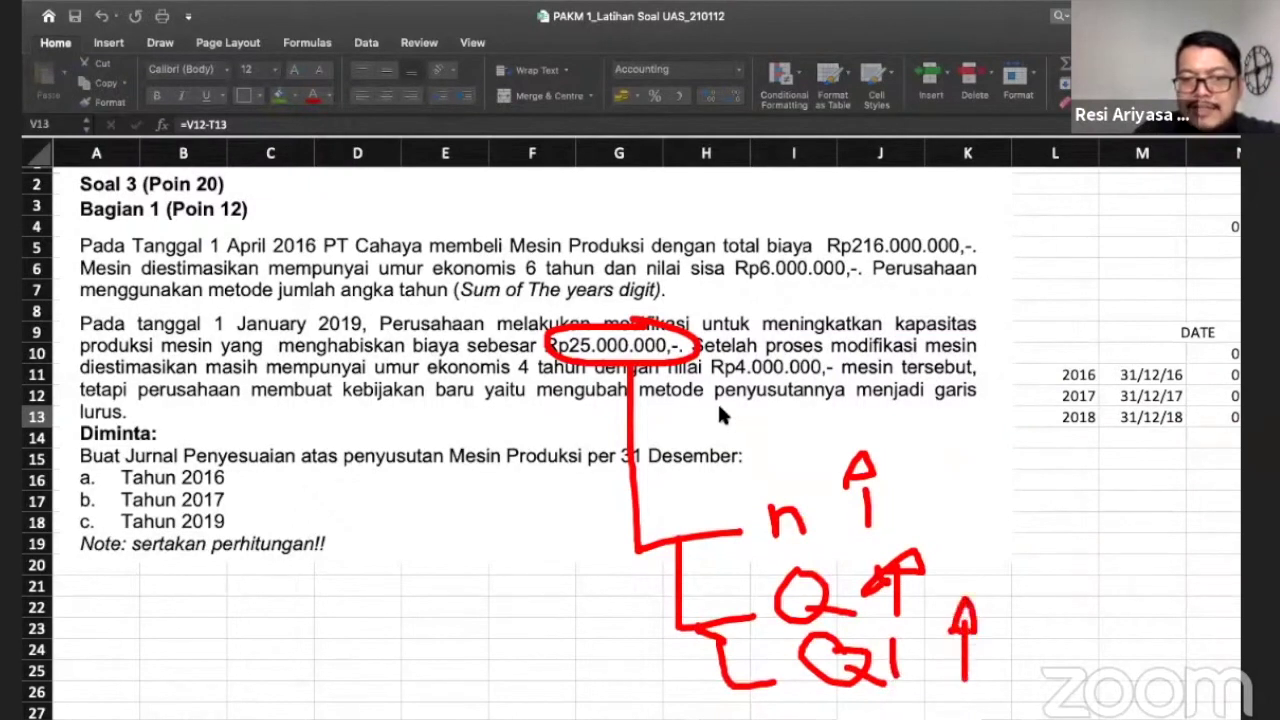
Step: Outline the n, Q and Ql notes together and branch from the outline to the handwritten labels Subs and Kap
mouse_move(720, 440)
mouse_down()
mouse_move(928, 475)
mouse_move(1000, 580)
mouse_move(870, 715)
mouse_up()
drag(740, 686, 722, 402)
drag(940, 490, 1040, 468)
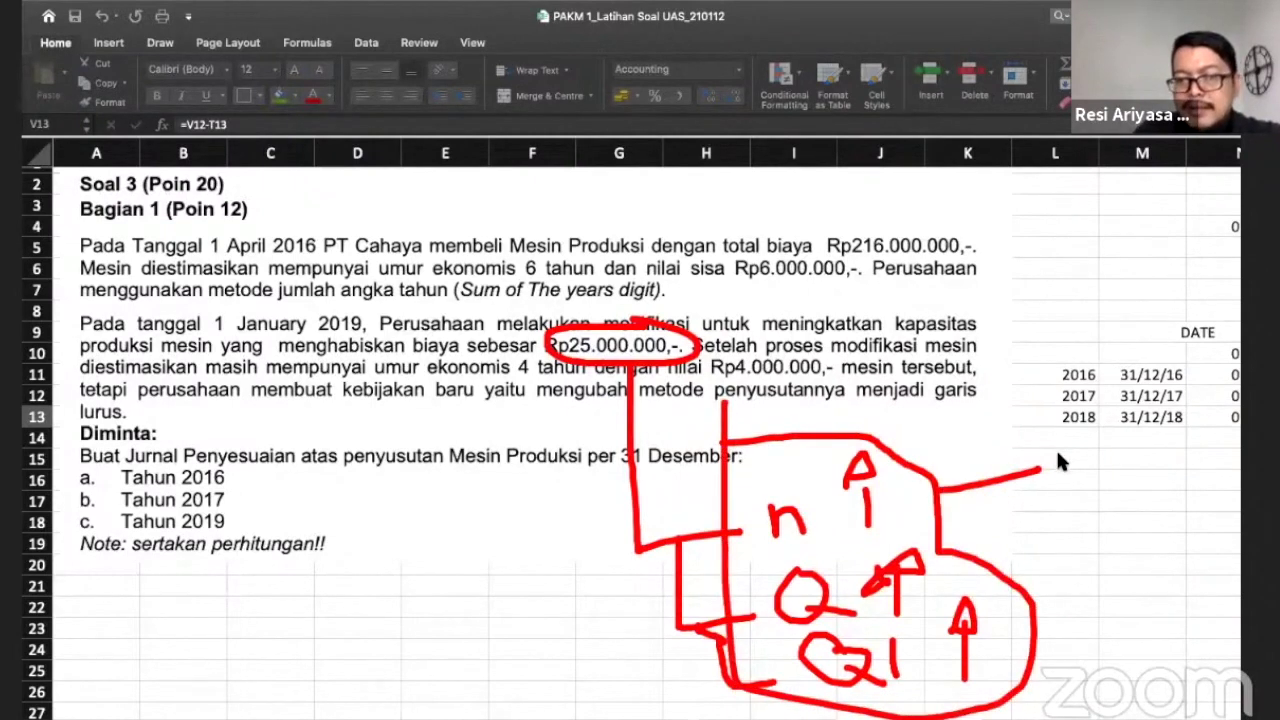
drag(1115, 442, 1118, 500)
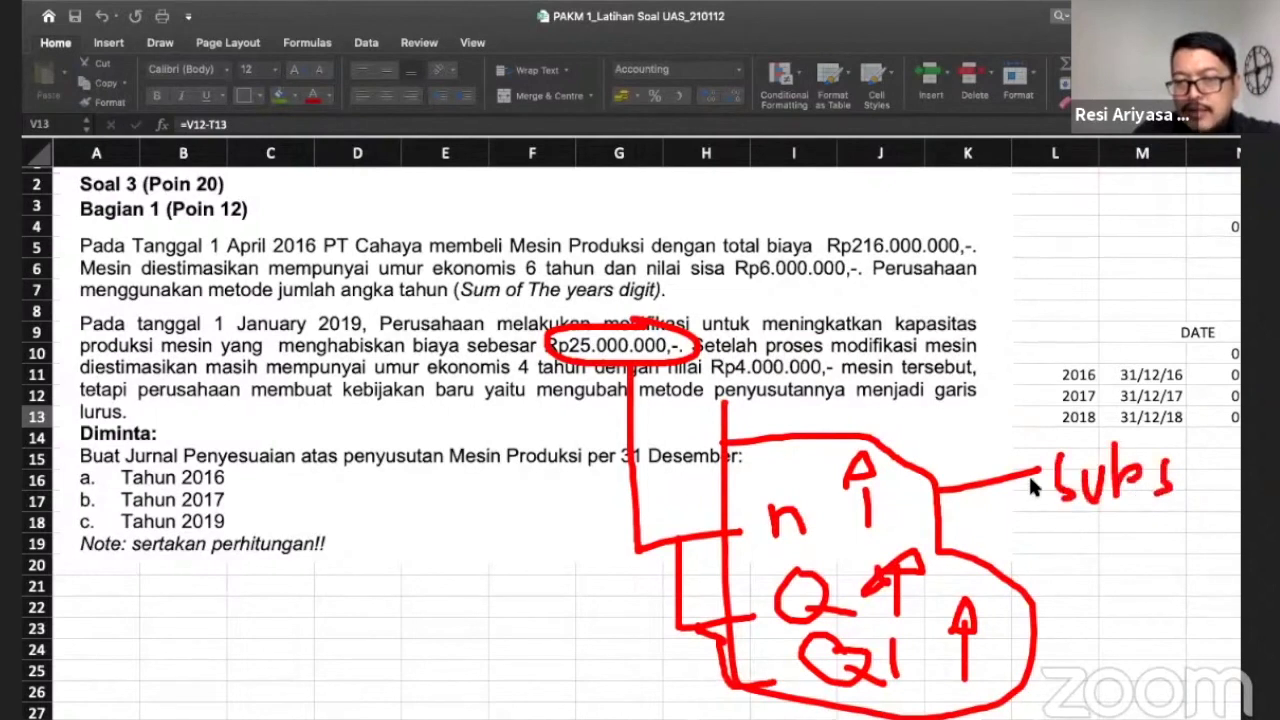
mouse_move(1080, 532)
mouse_down()
mouse_move(1082, 586)
mouse_move(1158, 552)
mouse_up()
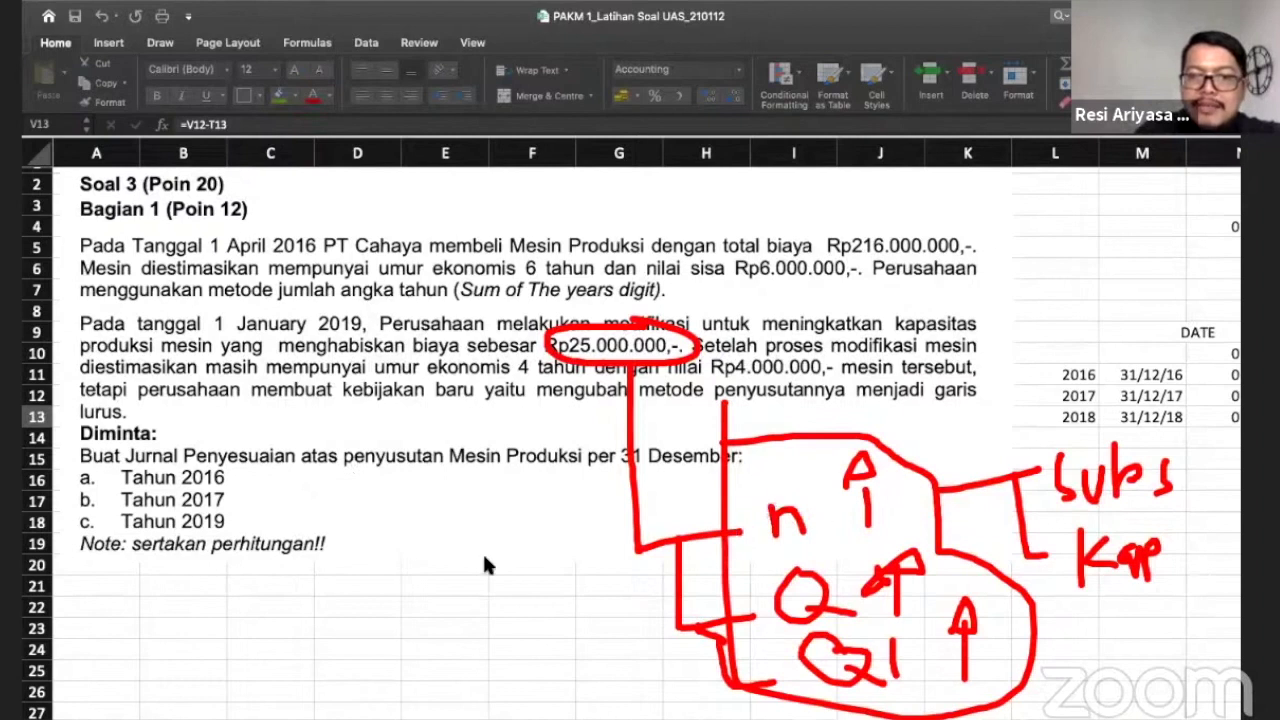
Step: Sketch a second branch from Rp25.000.000 to a rising n with the entry akm, cash, 25 jt, and clear all annotations
mouse_move(558, 372)
mouse_down()
mouse_move(556, 545)
mouse_move(508, 548)
mouse_move(461, 485)
mouse_move(464, 445)
mouse_move(440, 477)
mouse_up()
drag(360, 553, 268, 578)
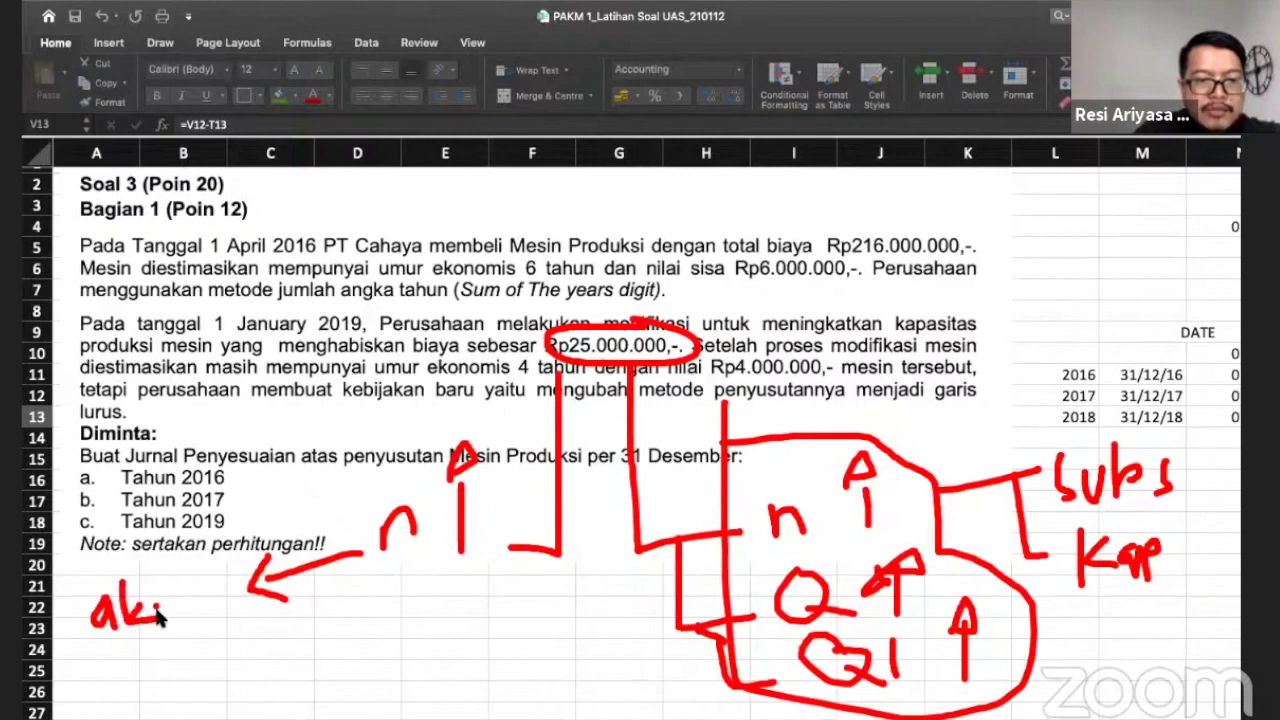
mouse_move(158, 625)
mouse_down()
mouse_move(175, 600)
mouse_move(186, 625)
mouse_up()
drag(198, 550, 210, 615)
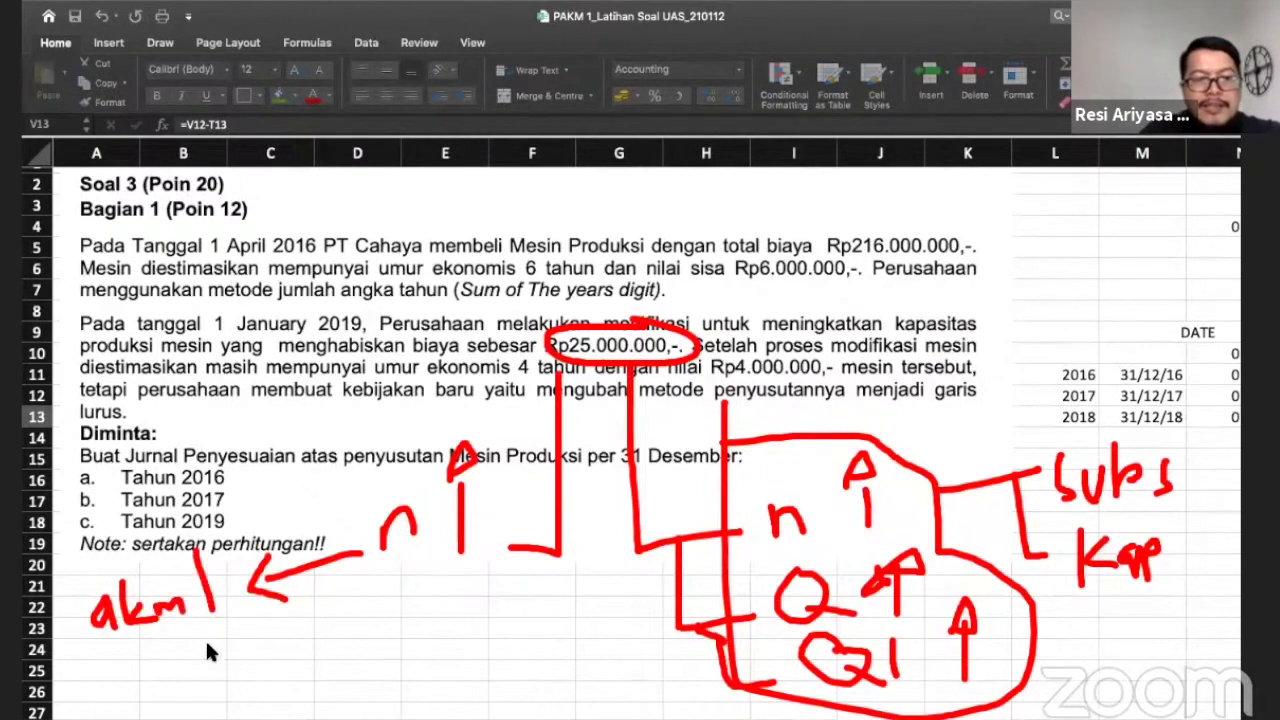
mouse_move(202, 652)
mouse_down()
mouse_move(205, 698)
mouse_move(286, 695)
mouse_up()
mouse_move(305, 605)
mouse_down()
mouse_move(305, 690)
mouse_move(332, 680)
mouse_up()
mouse_move(342, 598)
mouse_down()
mouse_move(371, 649)
mouse_move(363, 660)
mouse_up()
click(403, 625)
mouse_move(459, 613)
mouse_down()
mouse_move(452, 630)
mouse_move(471, 636)
mouse_up()
mouse_move(533, 598)
mouse_down()
mouse_move(545, 616)
mouse_move(591, 604)
mouse_up()
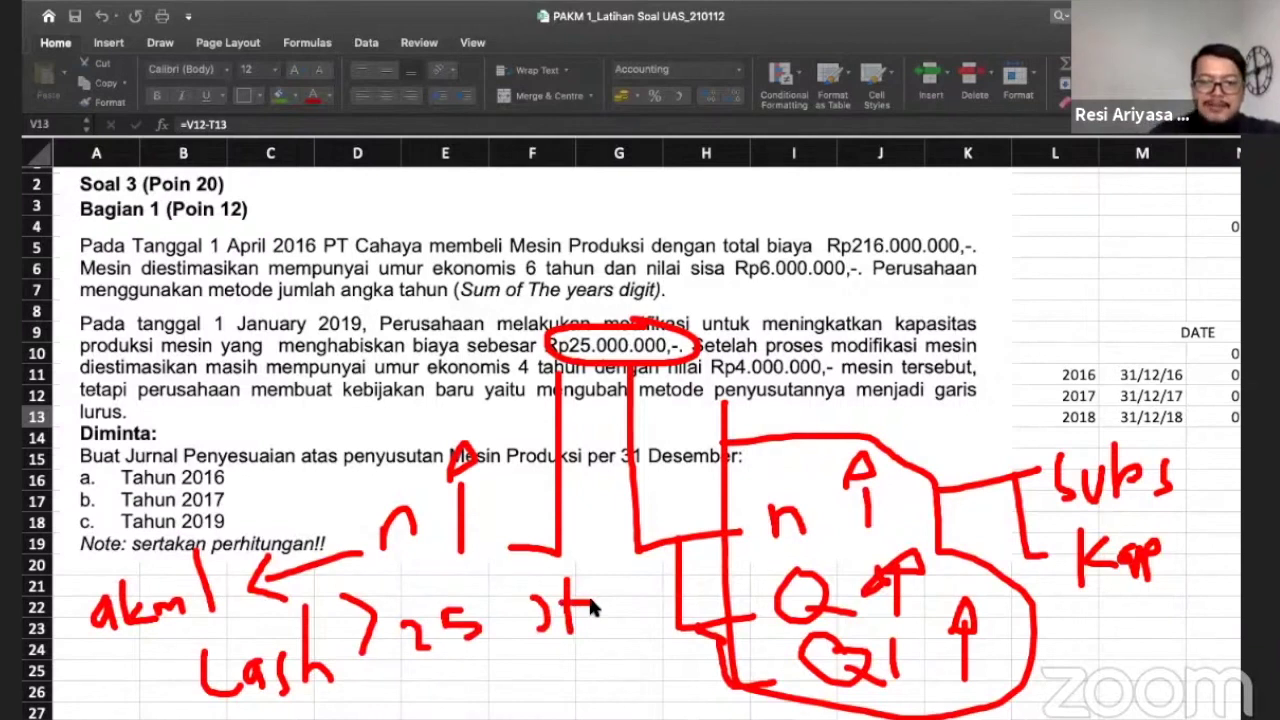
click(857, 111)
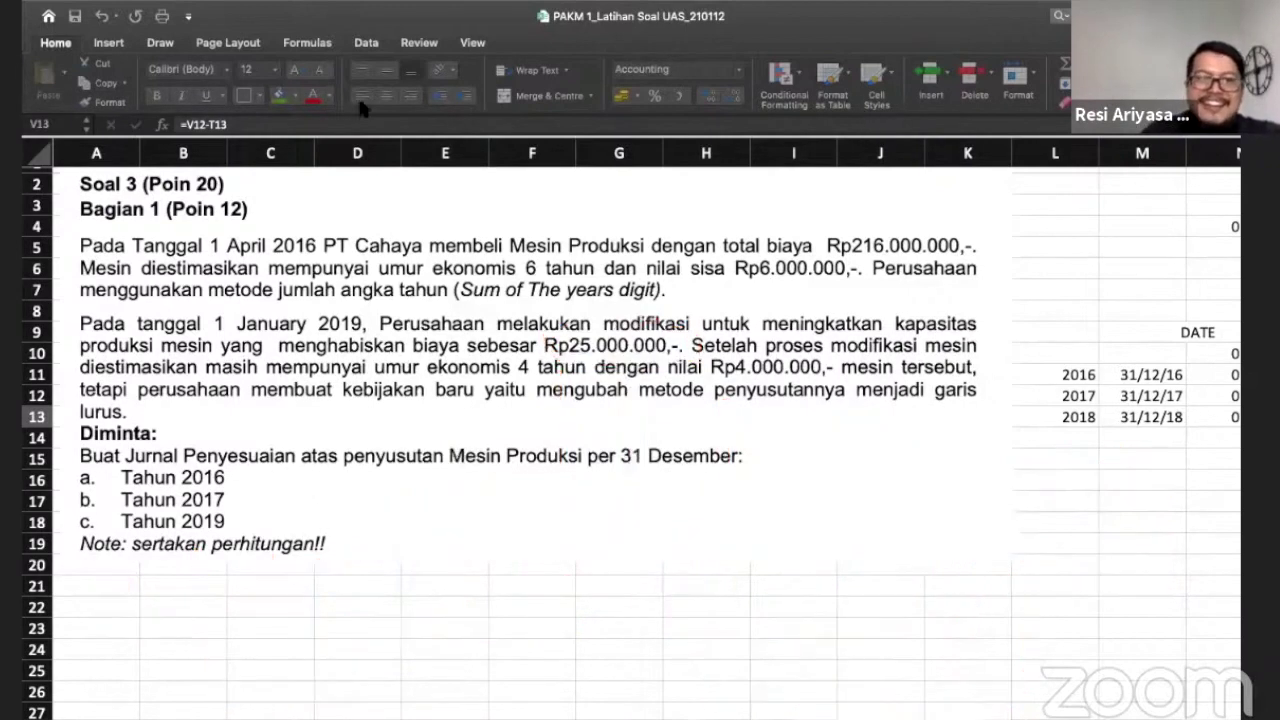
Step: Handwrite the formula C − acc = BV in red below the depreciation table and start a second line with C −
scroll(721, 475, right, 10)
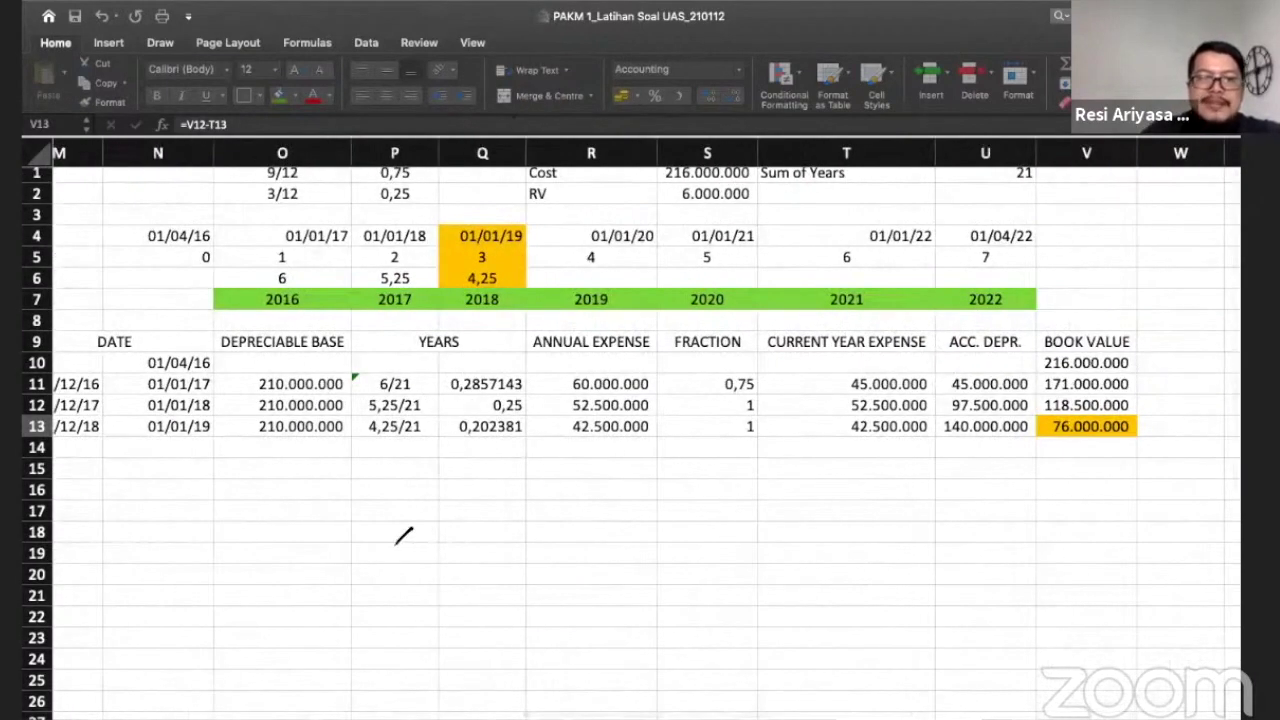
mouse_move(333, 491)
mouse_down()
mouse_move(318, 500)
mouse_move(348, 550)
mouse_up()
drag(372, 522, 440, 522)
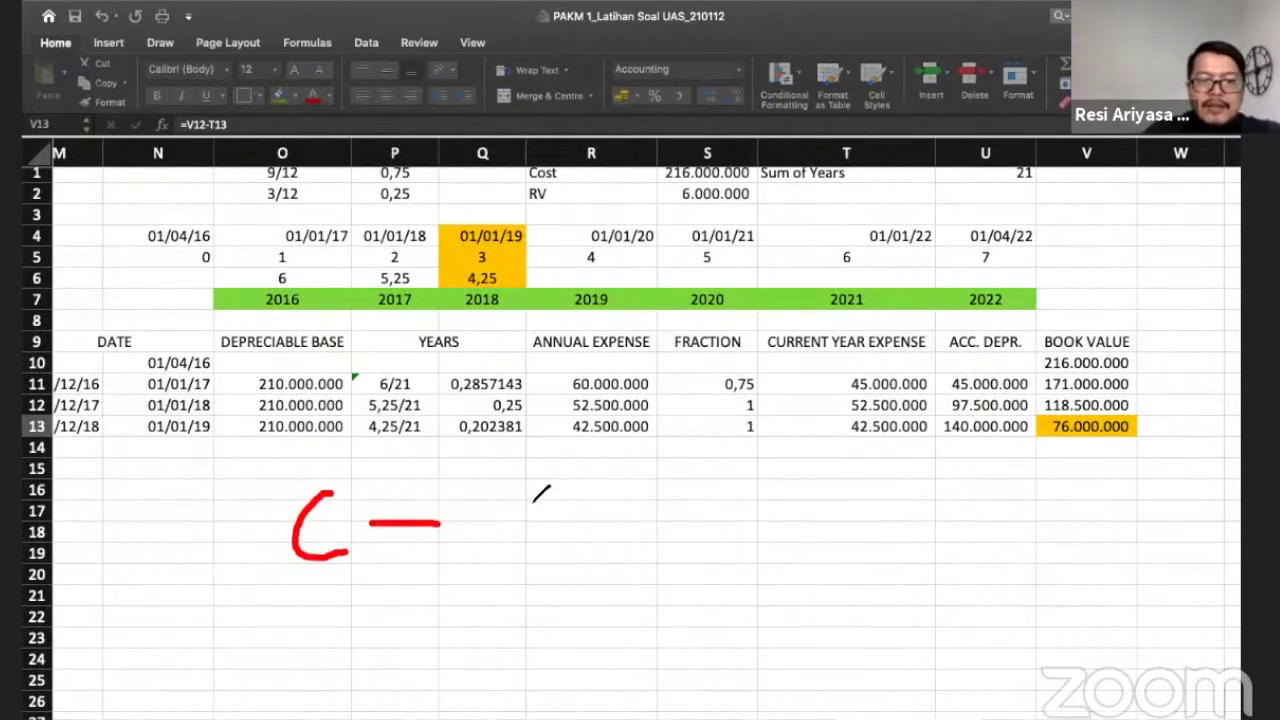
mouse_move(530, 500)
mouse_down()
mouse_move(488, 512)
mouse_move(519, 557)
mouse_up()
drag(584, 505, 578, 556)
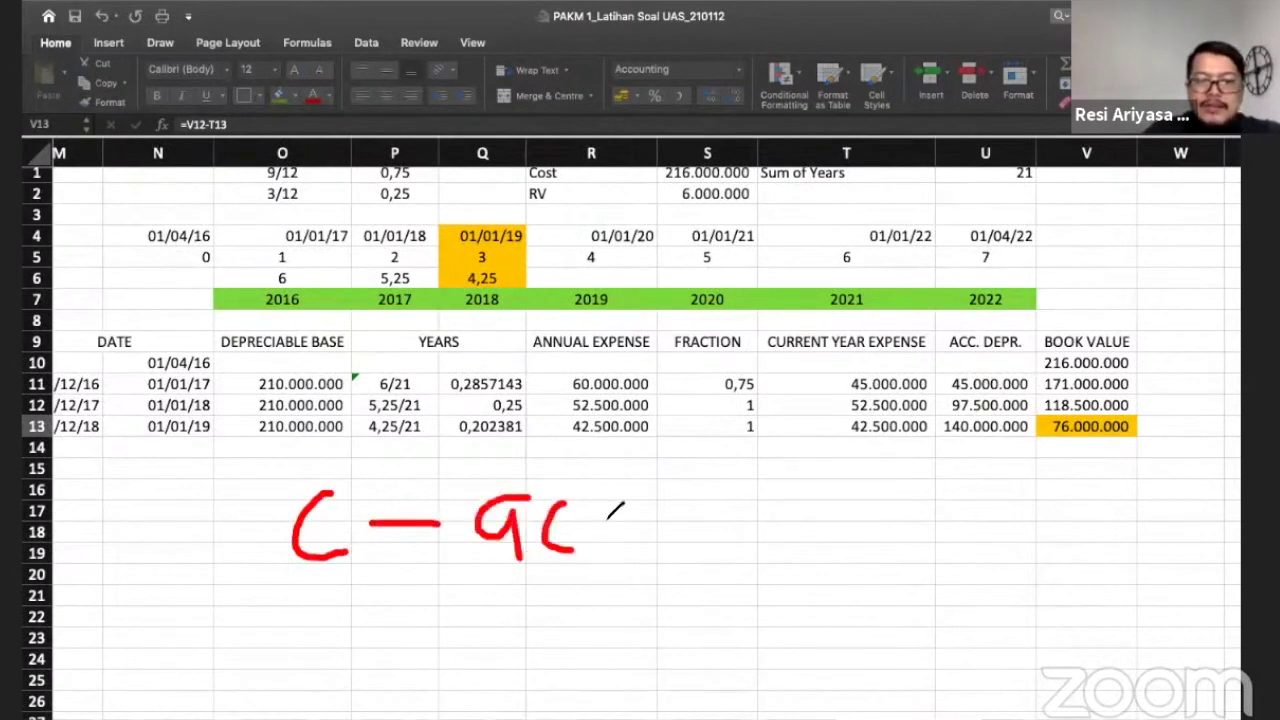
drag(624, 510, 628, 555)
click(708, 520)
mouse_move(762, 521)
mouse_down()
mouse_move(700, 521)
mouse_move(750, 545)
mouse_up()
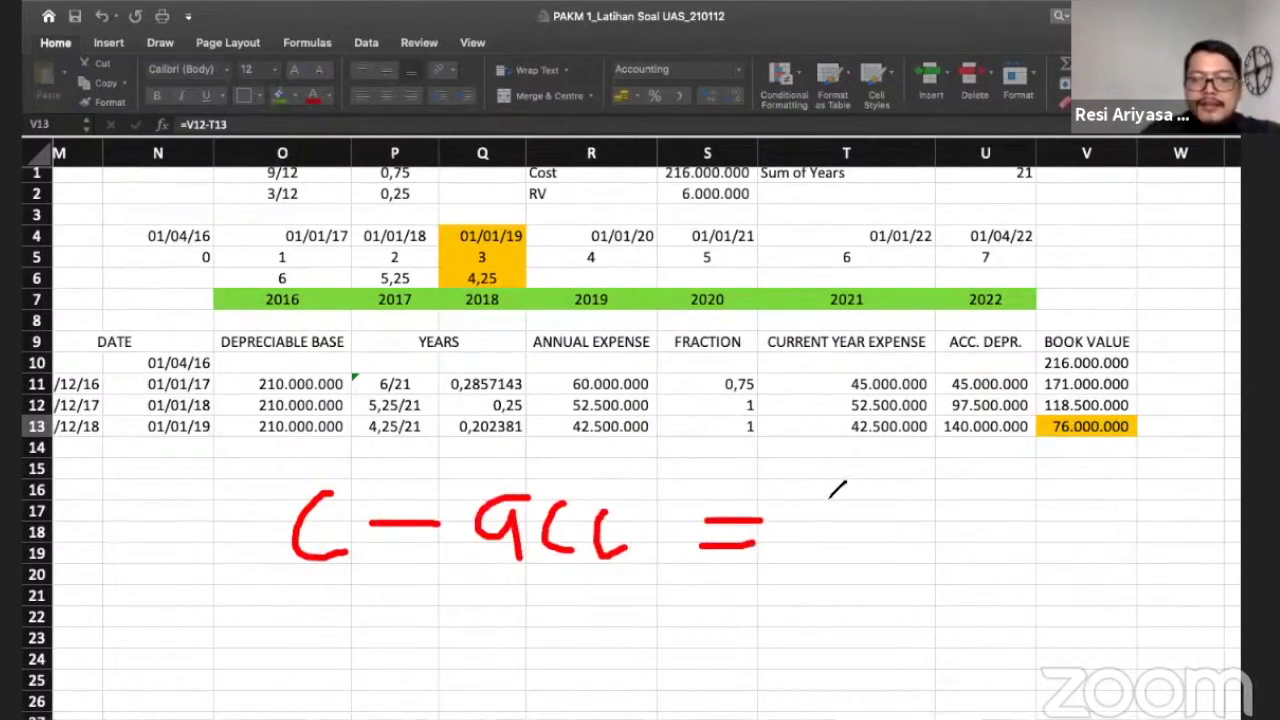
mouse_move(829, 492)
mouse_down()
mouse_move(829, 545)
mouse_move(858, 496)
mouse_move(874, 524)
mouse_move(838, 542)
mouse_up()
drag(870, 492, 928, 494)
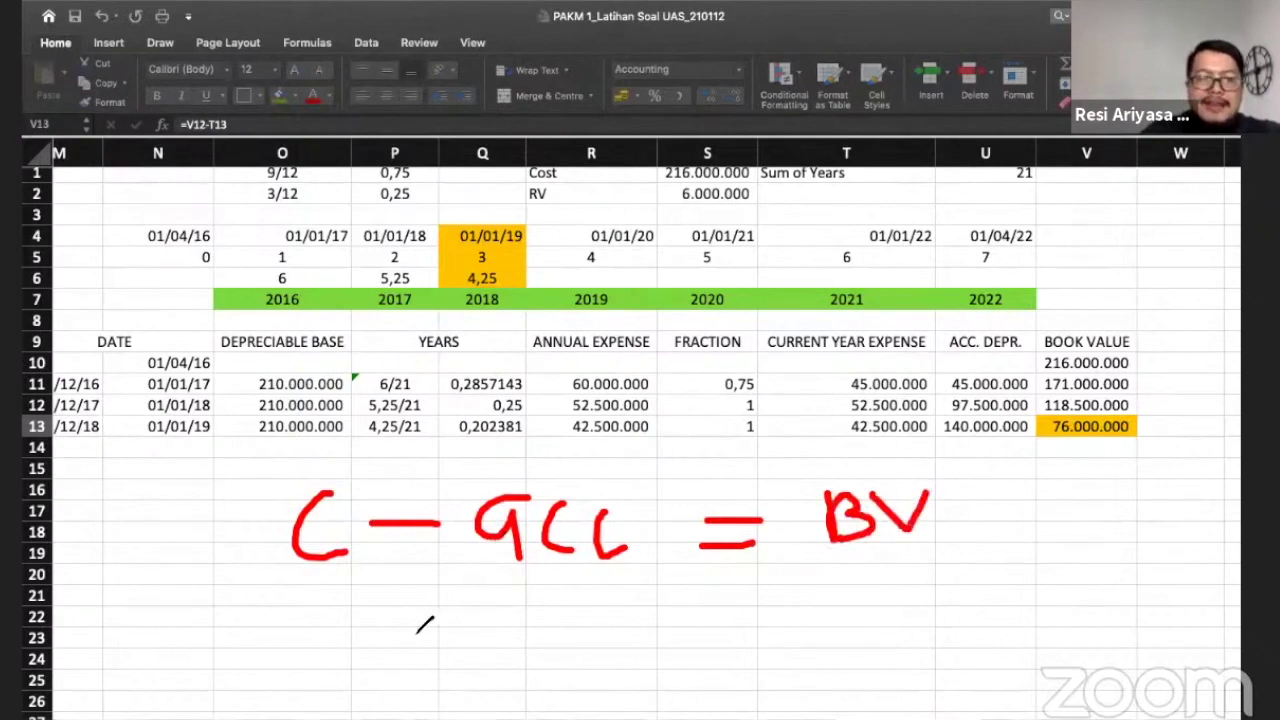
mouse_move(346, 584)
mouse_down()
mouse_move(312, 596)
mouse_move(318, 634)
mouse_move(348, 636)
mouse_up()
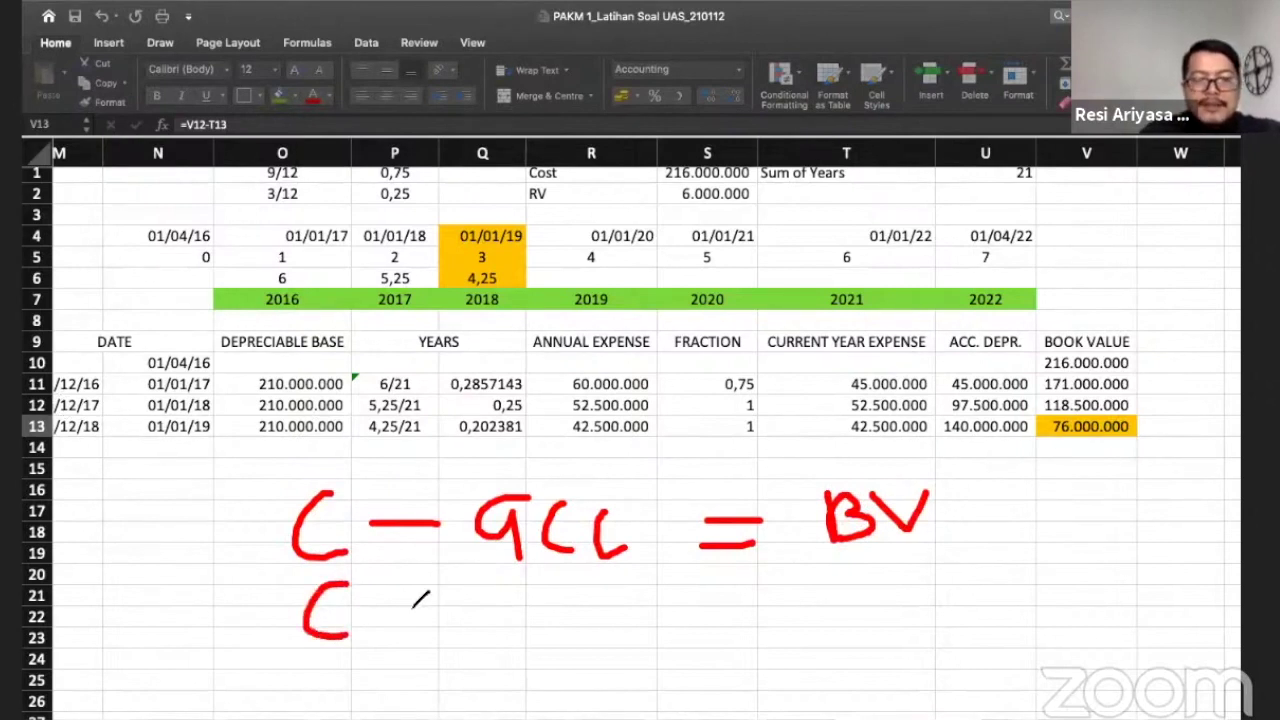
drag(388, 617, 438, 617)
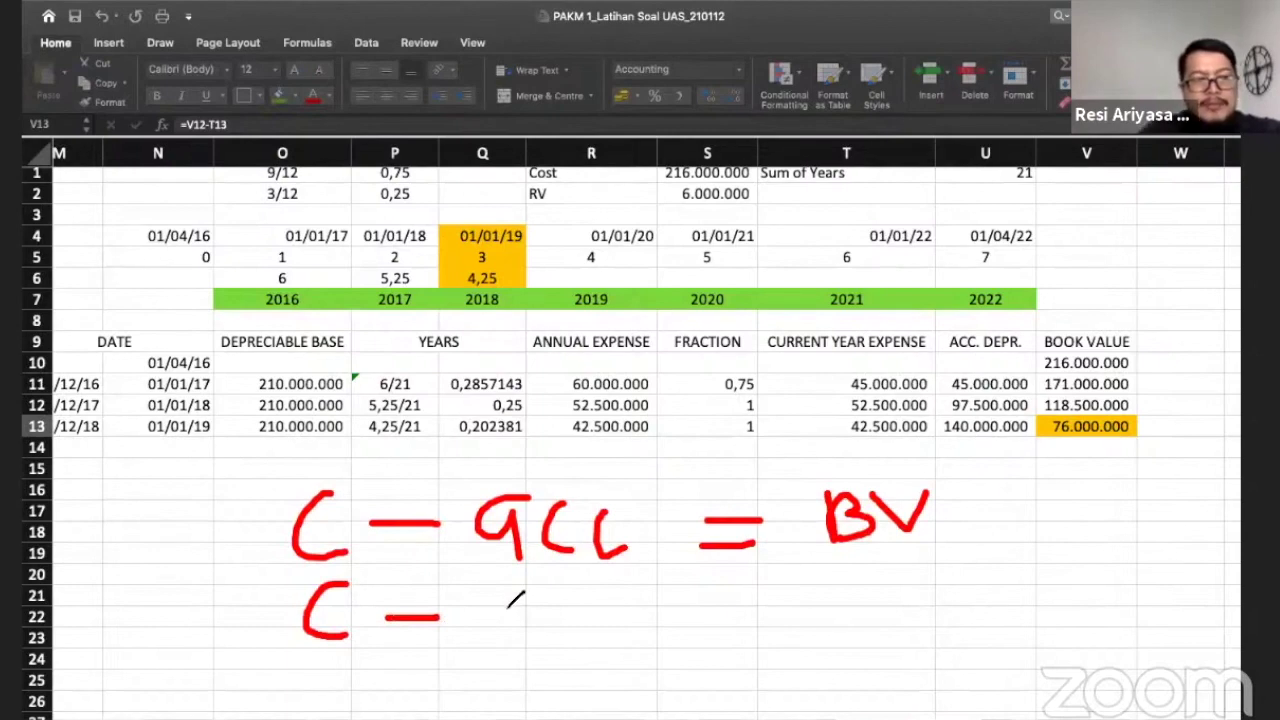
Step: Handwrite the journal entry acc against cash over the top of the exercise text and frame acc
scroll(446, 348, left, 2)
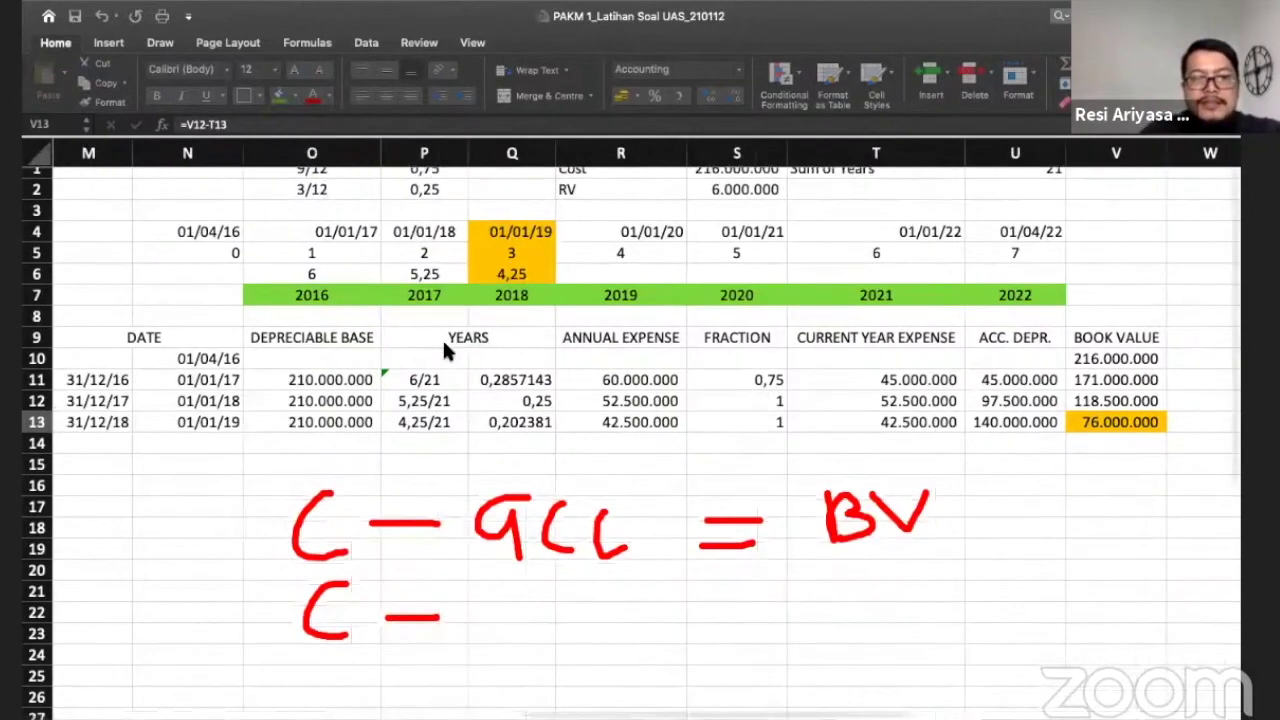
scroll(442, 337, left, 10)
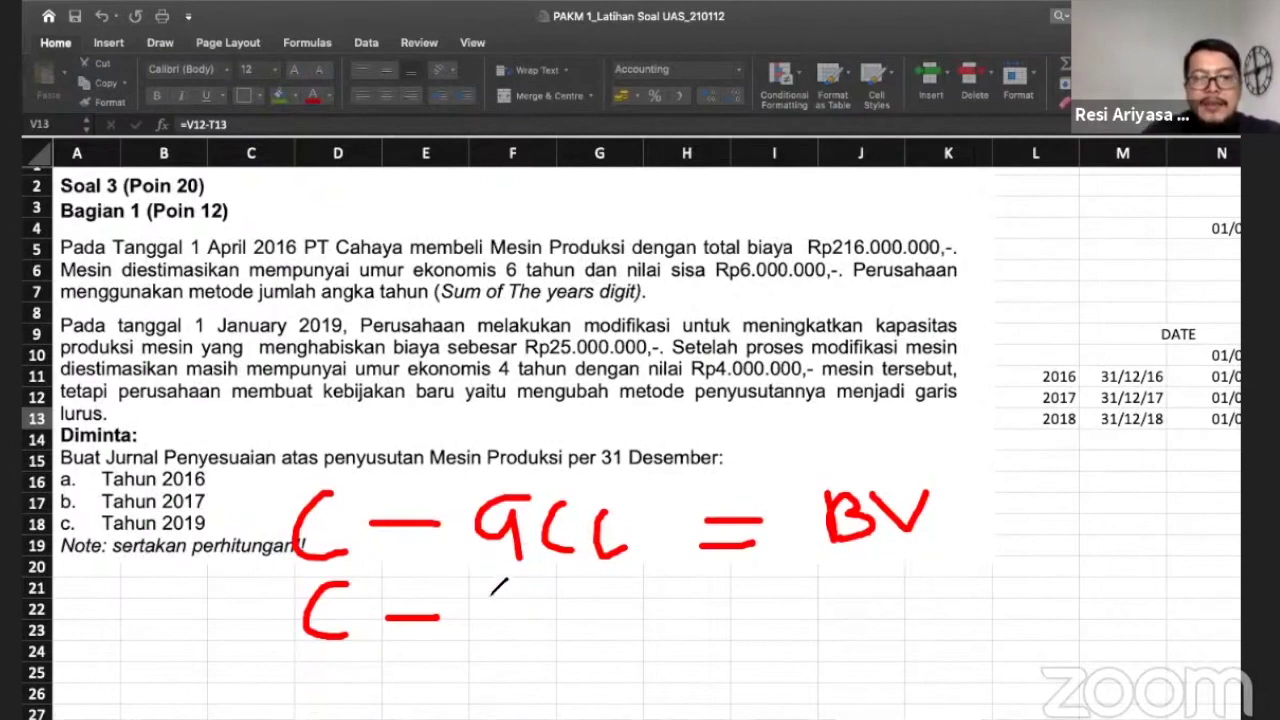
mouse_move(851, 198)
mouse_down()
mouse_move(840, 200)
mouse_move(856, 220)
mouse_up()
mouse_move(902, 176)
mouse_down()
mouse_move(898, 222)
mouse_move(934, 190)
mouse_move(952, 218)
mouse_move(958, 292)
mouse_move(1000, 285)
mouse_move(992, 292)
mouse_up()
mouse_move(1026, 238)
mouse_down()
mouse_move(1020, 292)
mouse_move(1050, 268)
mouse_up()
mouse_move(818, 166)
mouse_down()
mouse_move(825, 240)
mouse_move(1012, 192)
mouse_move(1010, 160)
mouse_up()
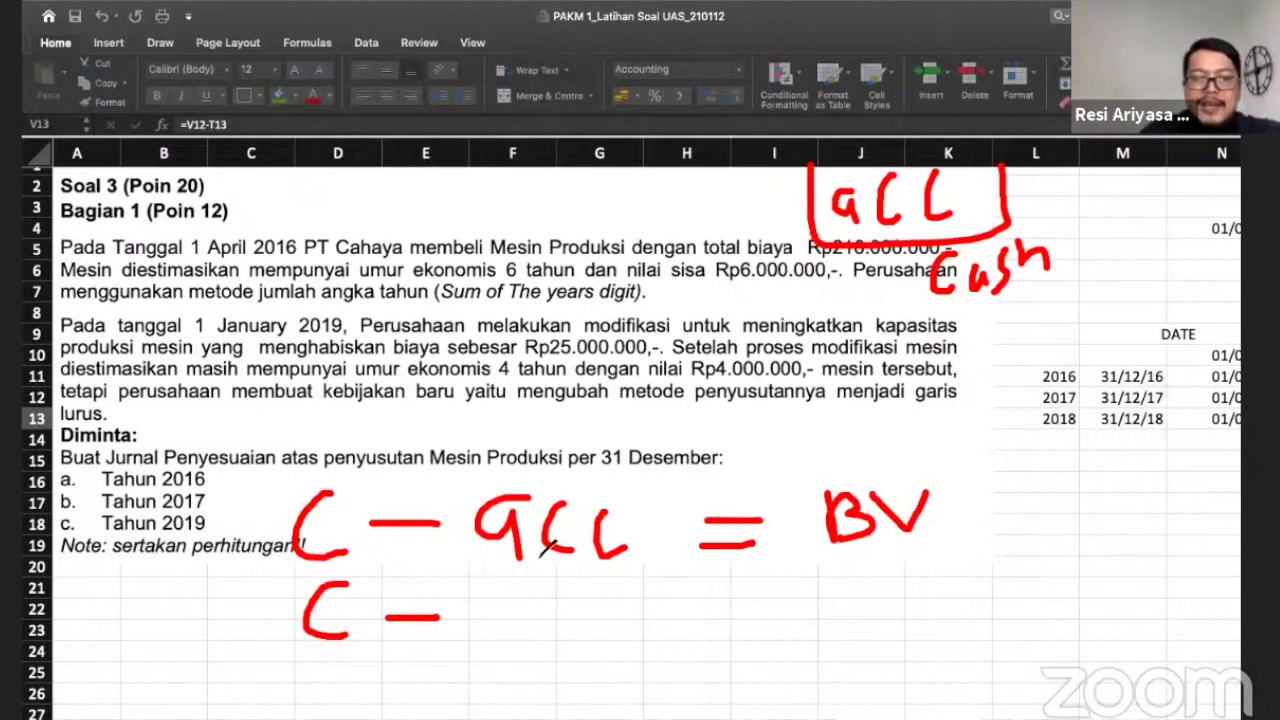
Step: Complete the second handwritten line in red as C − [acc − Repair]
mouse_move(506, 582)
mouse_down()
mouse_move(478, 612)
mouse_move(508, 665)
mouse_up()
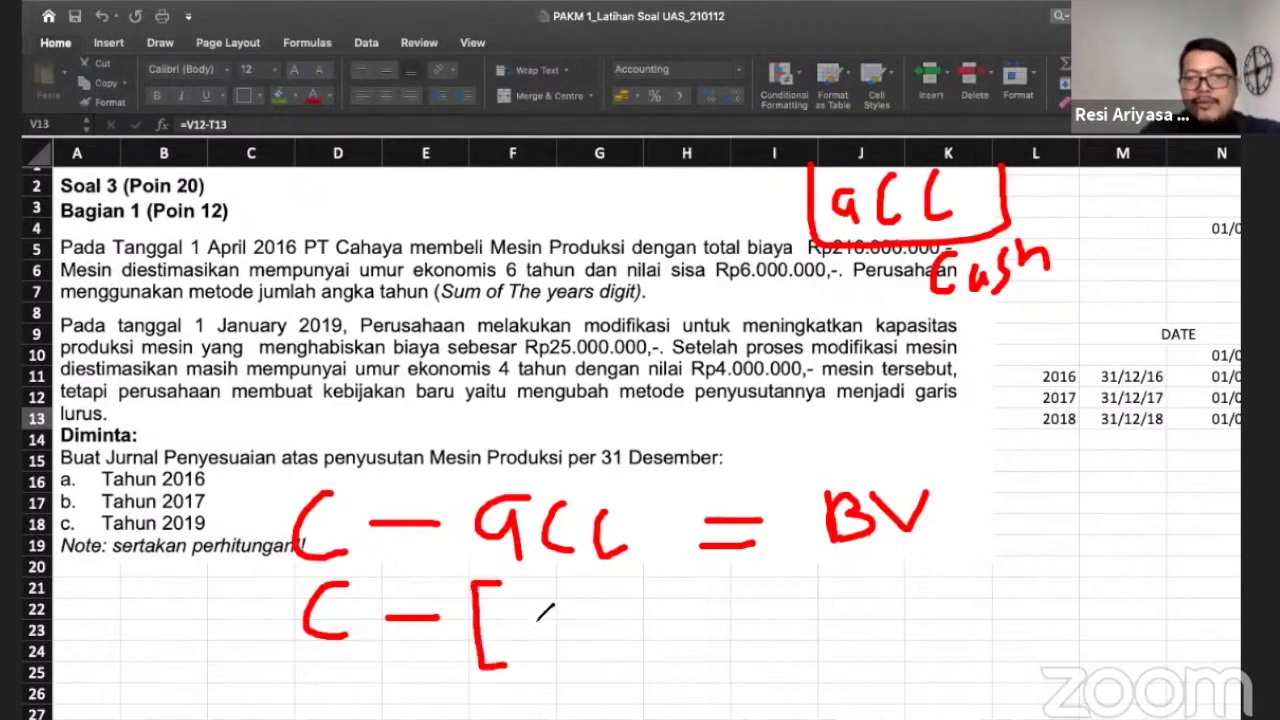
mouse_move(548, 618)
mouse_down()
mouse_move(522, 640)
mouse_move(575, 648)
mouse_move(605, 607)
mouse_move(614, 648)
mouse_move(674, 626)
mouse_up()
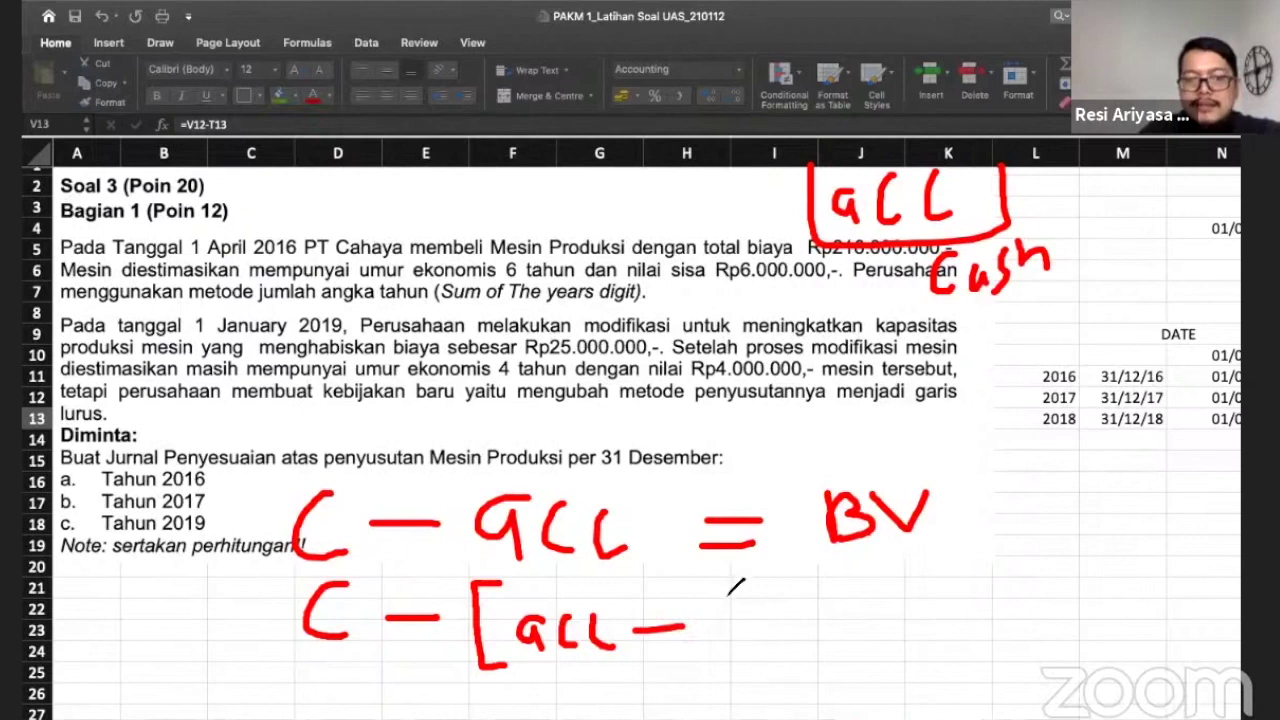
mouse_move(726, 595)
mouse_down()
mouse_move(729, 625)
mouse_move(760, 600)
mouse_move(776, 626)
mouse_up()
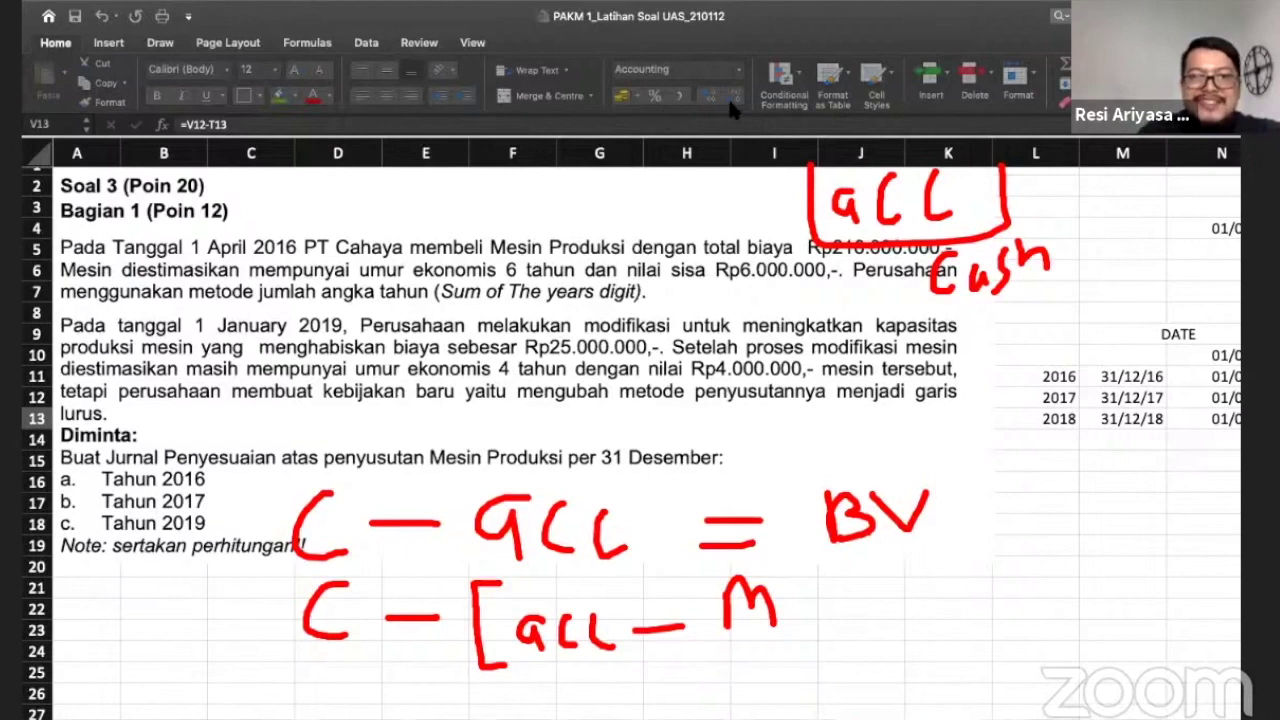
click(755, 600)
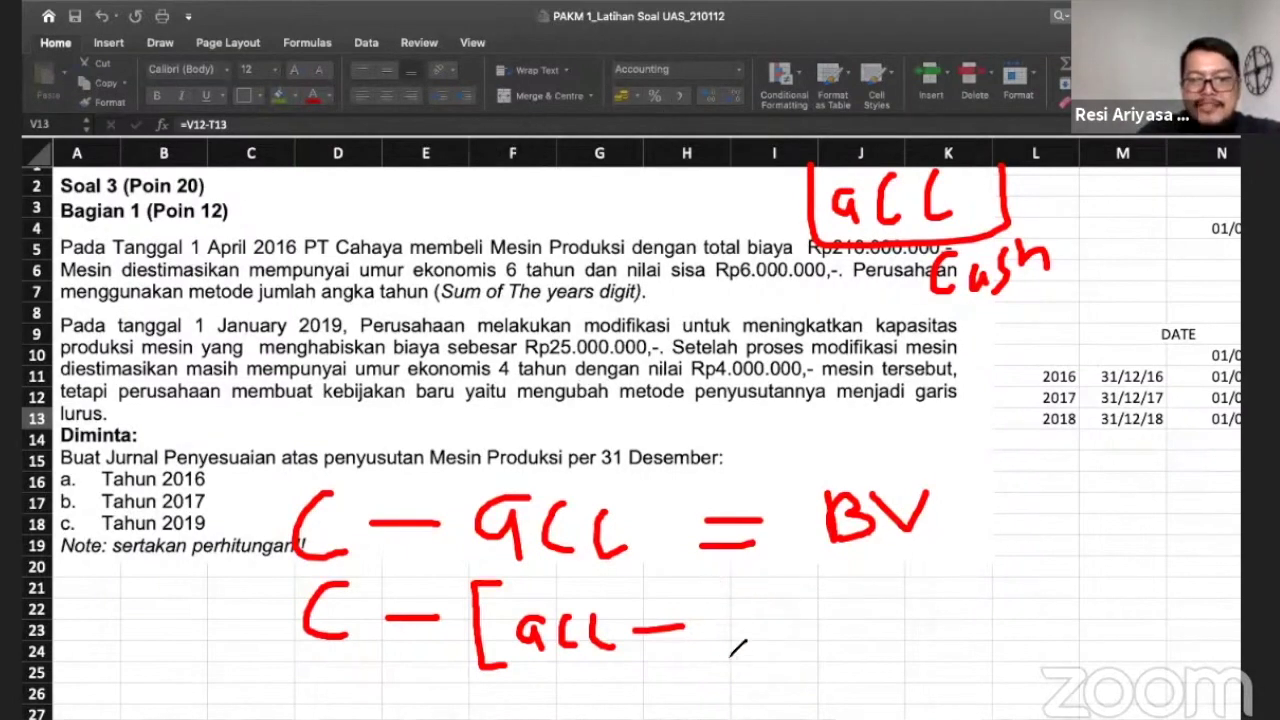
mouse_move(722, 598)
mouse_down()
mouse_move(728, 640)
mouse_move(795, 625)
mouse_move(806, 638)
mouse_move(824, 612)
mouse_move(884, 624)
mouse_move(902, 592)
mouse_move(968, 555)
mouse_move(948, 634)
mouse_up()
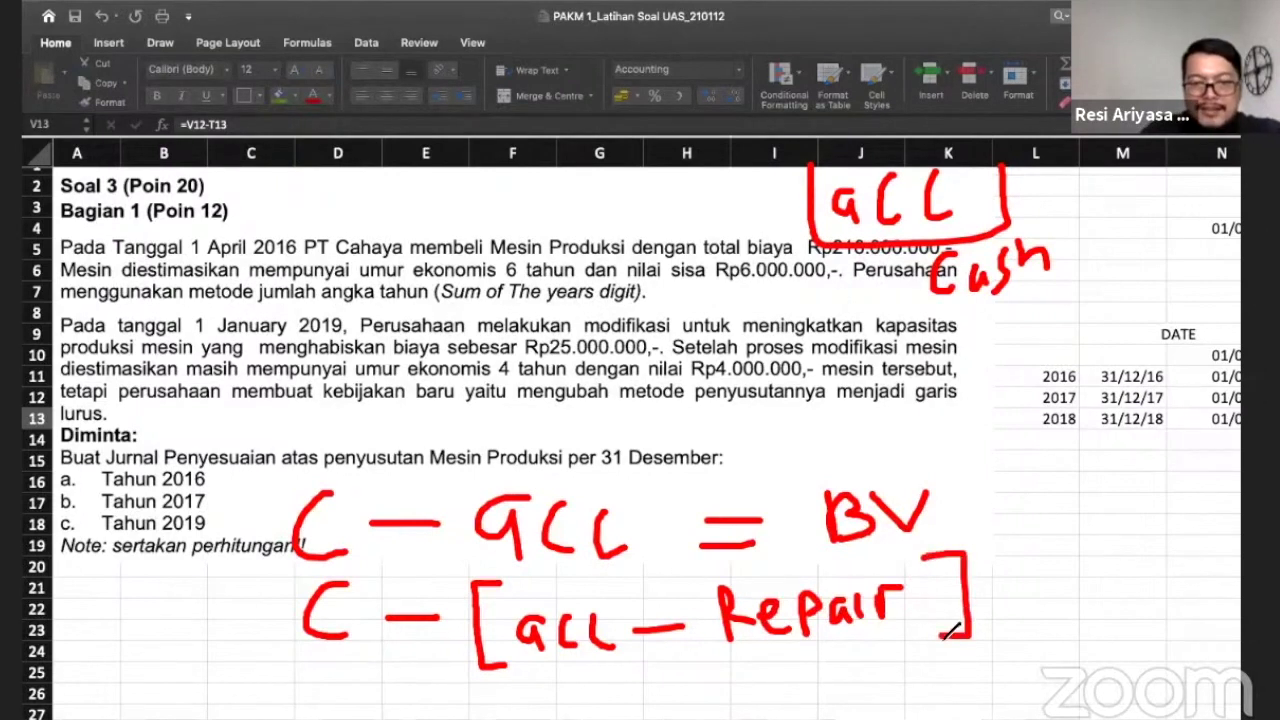
Step: Handwrite the expanded formula C − acc + Repair in red as a third line below the bracketed one
mouse_move(390, 672)
mouse_down()
mouse_move(402, 712)
mouse_move(504, 694)
mouse_move(518, 712)
mouse_move(522, 692)
mouse_move(548, 712)
mouse_move(664, 698)
mouse_up()
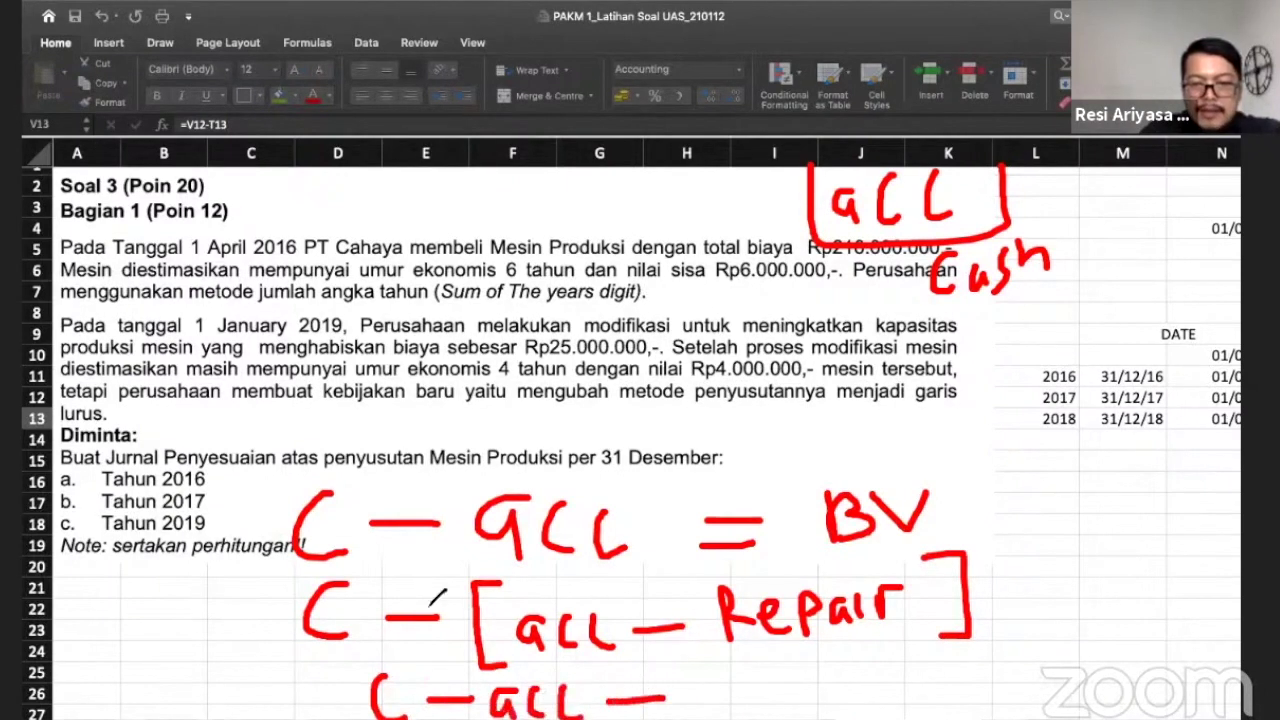
drag(652, 676, 648, 718)
mouse_move(702, 670)
mouse_down()
mouse_move(700, 712)
mouse_move(706, 690)
mouse_move(780, 719)
mouse_move(806, 696)
mouse_move(870, 708)
mouse_up()
click(737, 703)
drag(880, 704, 897, 660)
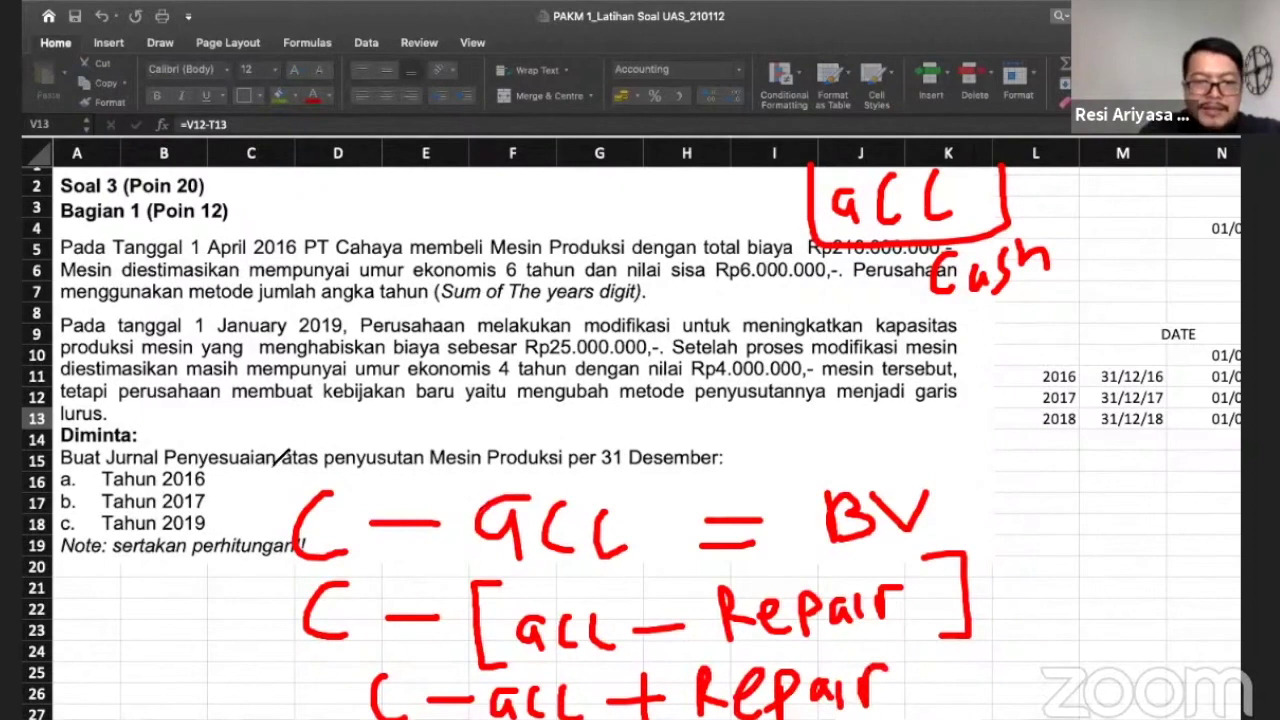
Step: Link BV in the first line to a circled 1 and extend the third line with BV + Repair
drag(965, 510, 1093, 489)
mouse_move(1096, 432)
mouse_down()
mouse_move(1058, 492)
mouse_move(1140, 450)
mouse_move(1102, 430)
mouse_up()
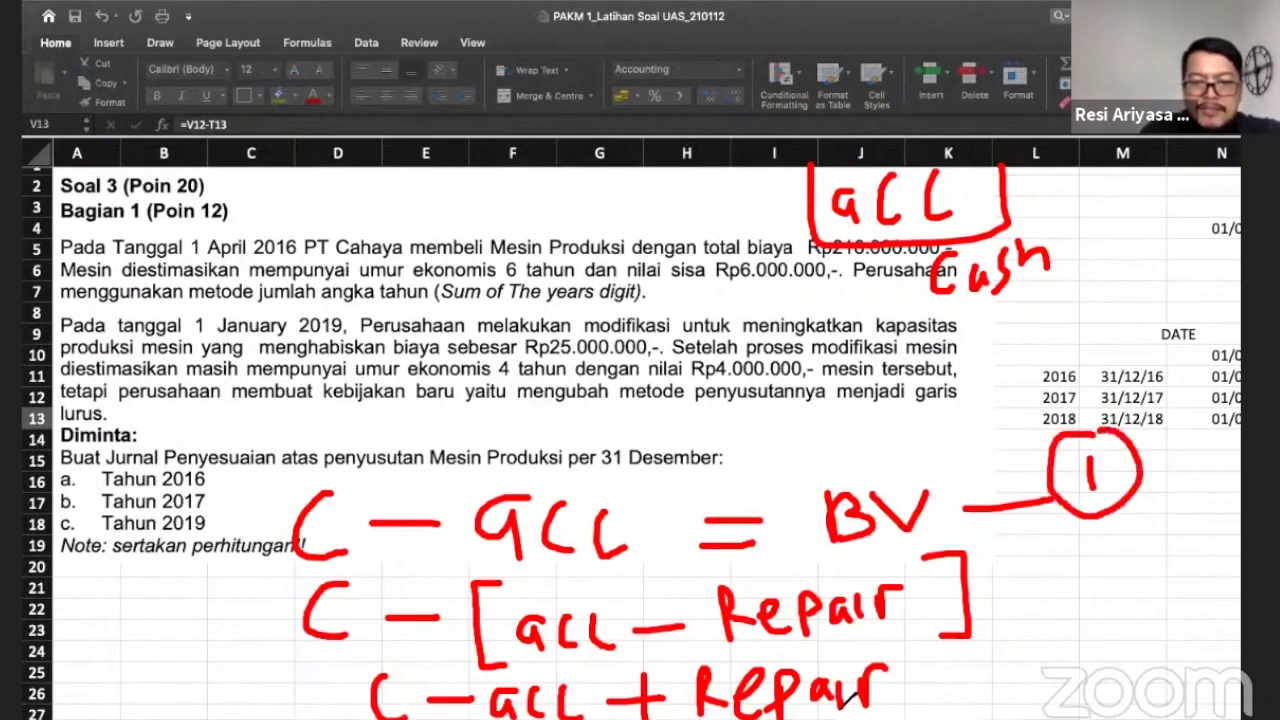
drag(928, 680, 1000, 692)
mouse_move(1000, 648)
mouse_down()
mouse_move(1026, 666)
mouse_move(1004, 690)
mouse_up()
mouse_move(1062, 640)
mouse_down()
mouse_move(1074, 668)
mouse_move(1084, 636)
mouse_up()
mouse_move(1110, 636)
mouse_down()
mouse_move(1108, 686)
mouse_move(1162, 646)
mouse_move(1172, 668)
mouse_move(1190, 648)
mouse_move(1192, 672)
mouse_move(1200, 652)
mouse_move(1226, 662)
mouse_move(1238, 628)
mouse_up()
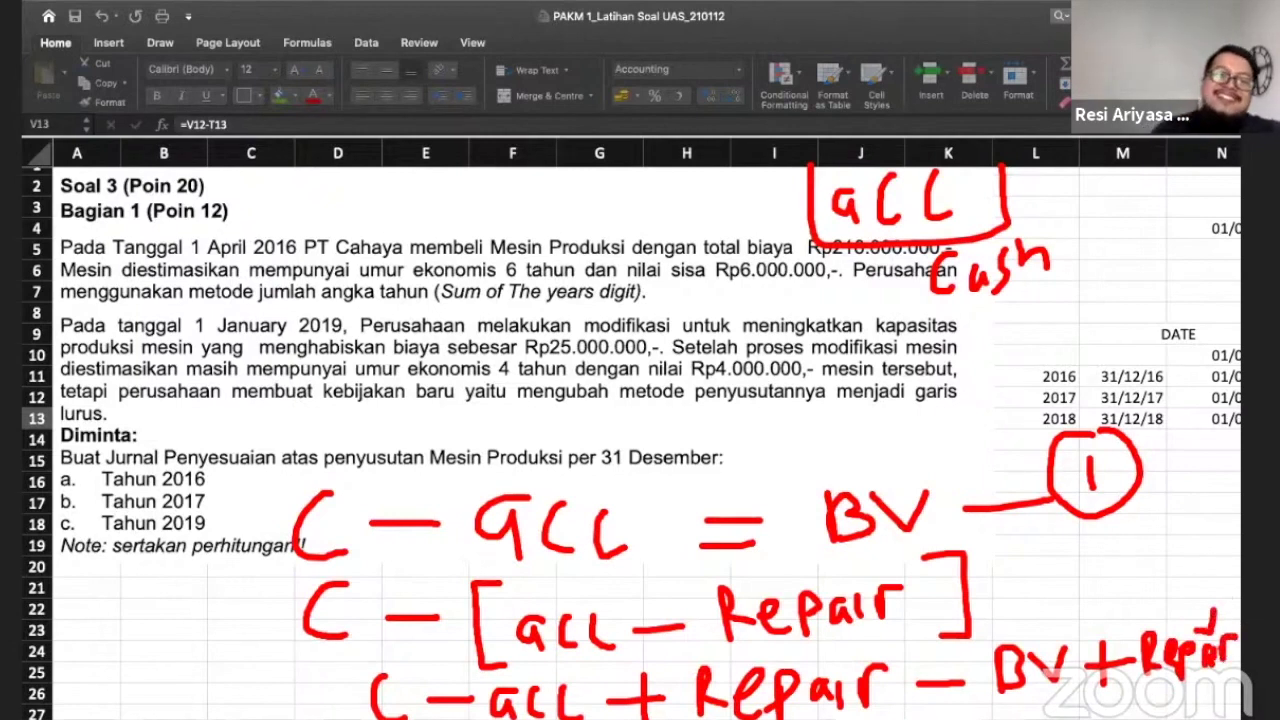
Step: Frame C − acc in the third line, draw an arrow from it to the circled 1, and turn the dash before BV into an arrow
mouse_move(362, 662)
mouse_down()
mouse_move(565, 660)
mouse_move(600, 712)
mouse_up()
mouse_move(362, 718)
mouse_down()
mouse_move(364, 660)
mouse_move(350, 688)
mouse_move(283, 478)
mouse_move(936, 386)
mouse_move(1032, 438)
mouse_move(1045, 416)
mouse_move(1025, 452)
mouse_move(1030, 424)
mouse_up()
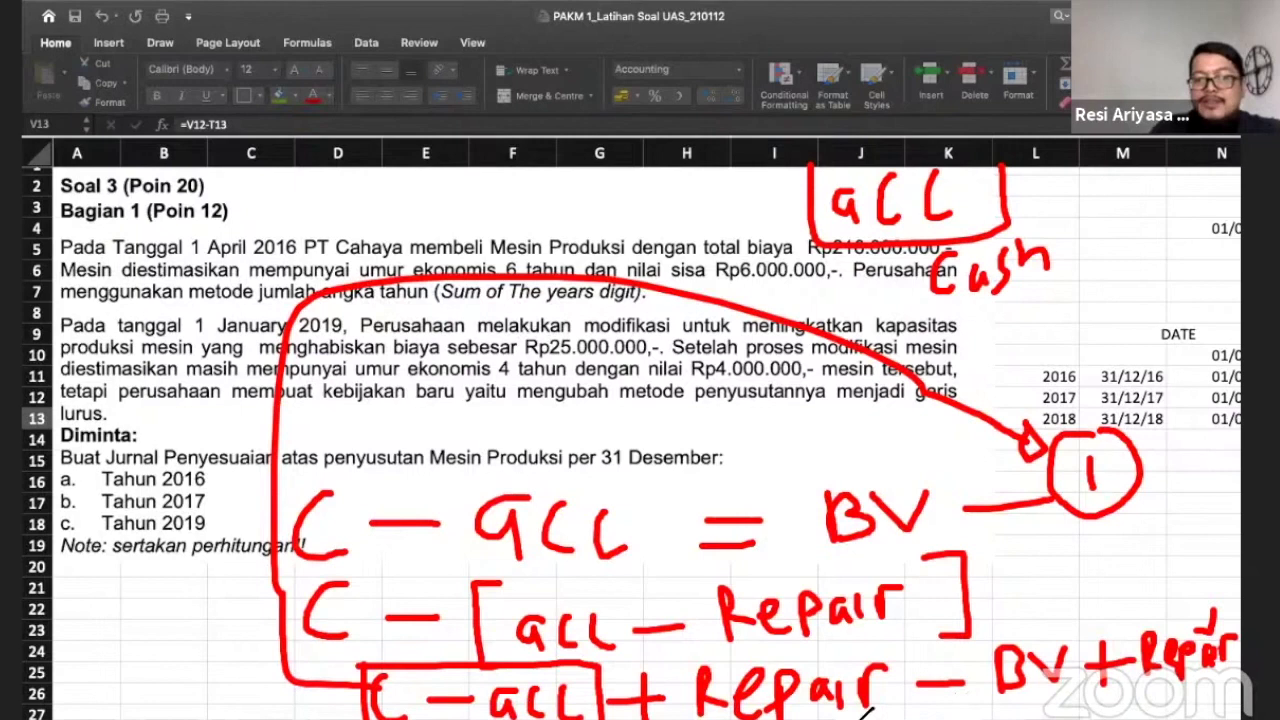
mouse_move(916, 660)
mouse_down()
mouse_move(966, 655)
mouse_move(966, 698)
mouse_move(950, 712)
mouse_up()
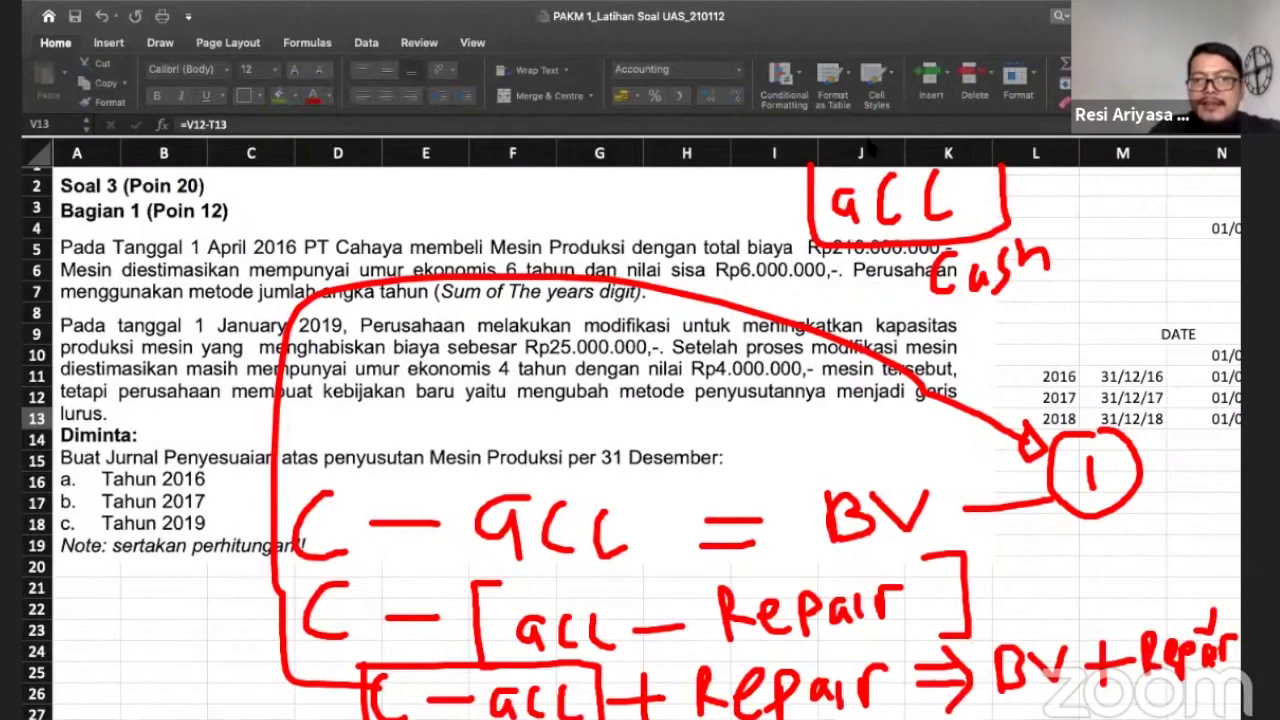
scroll(718, 334, right, 15)
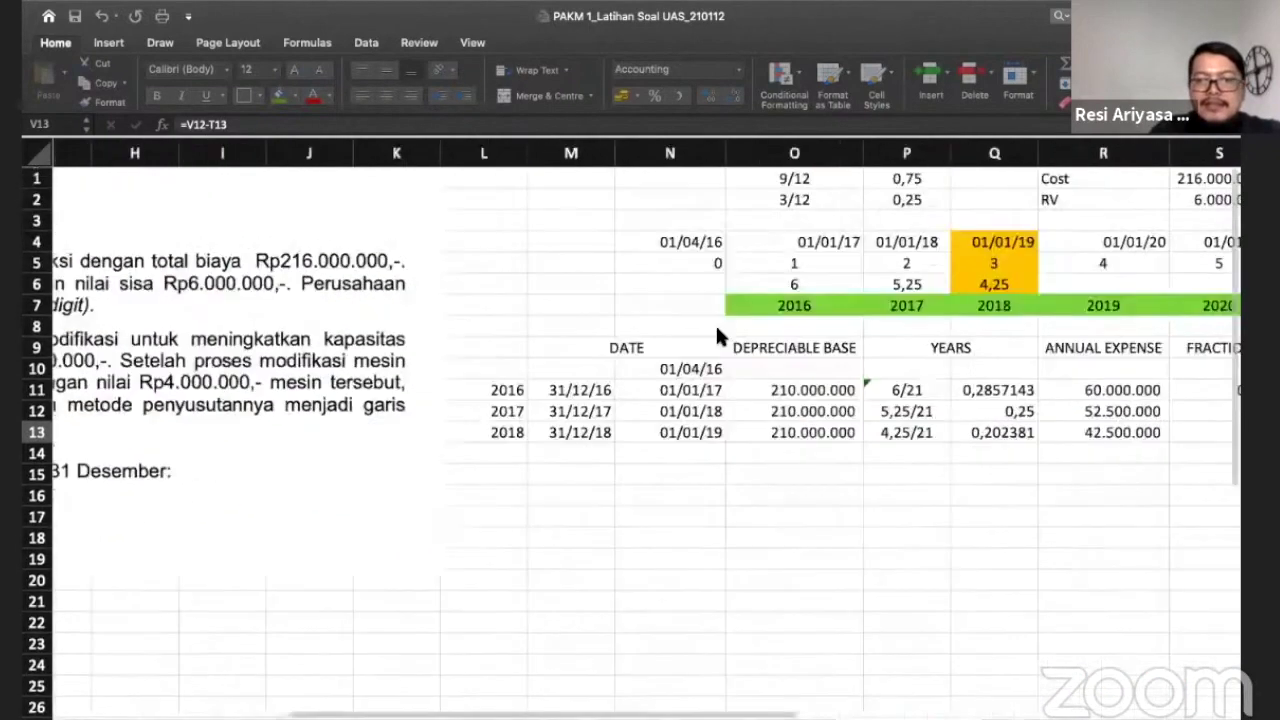
click(645, 479)
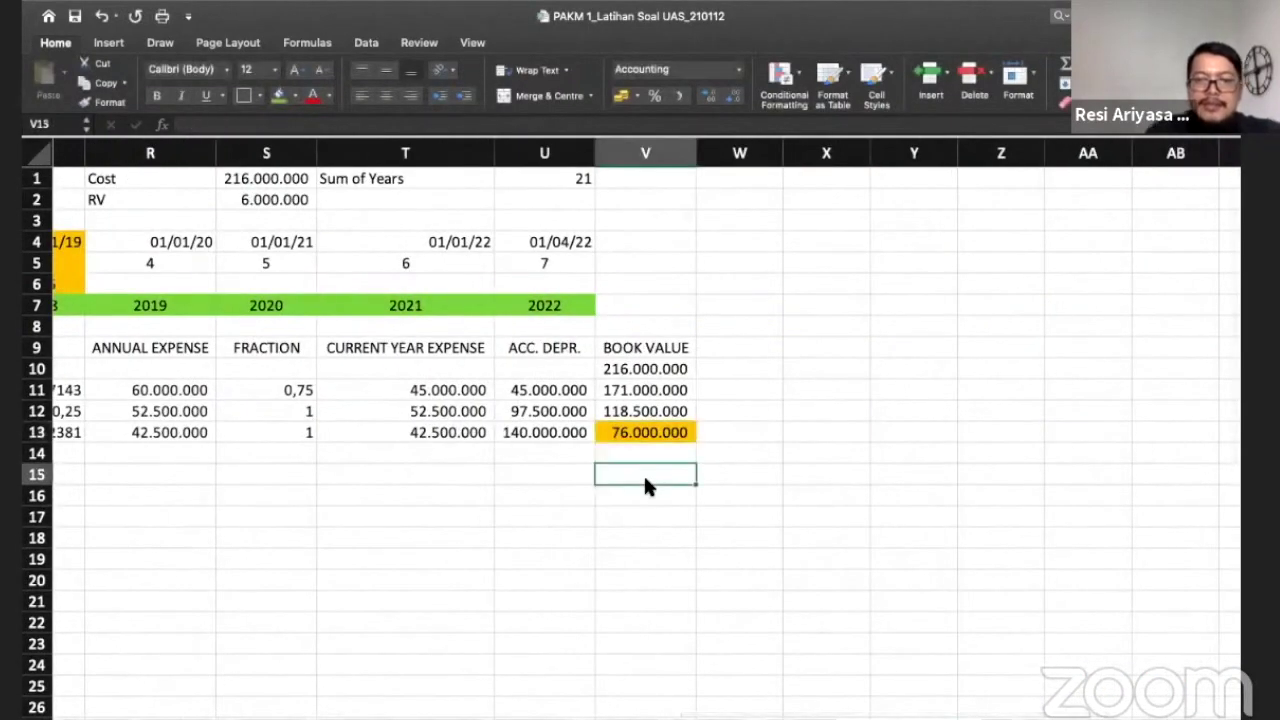
key(Right)
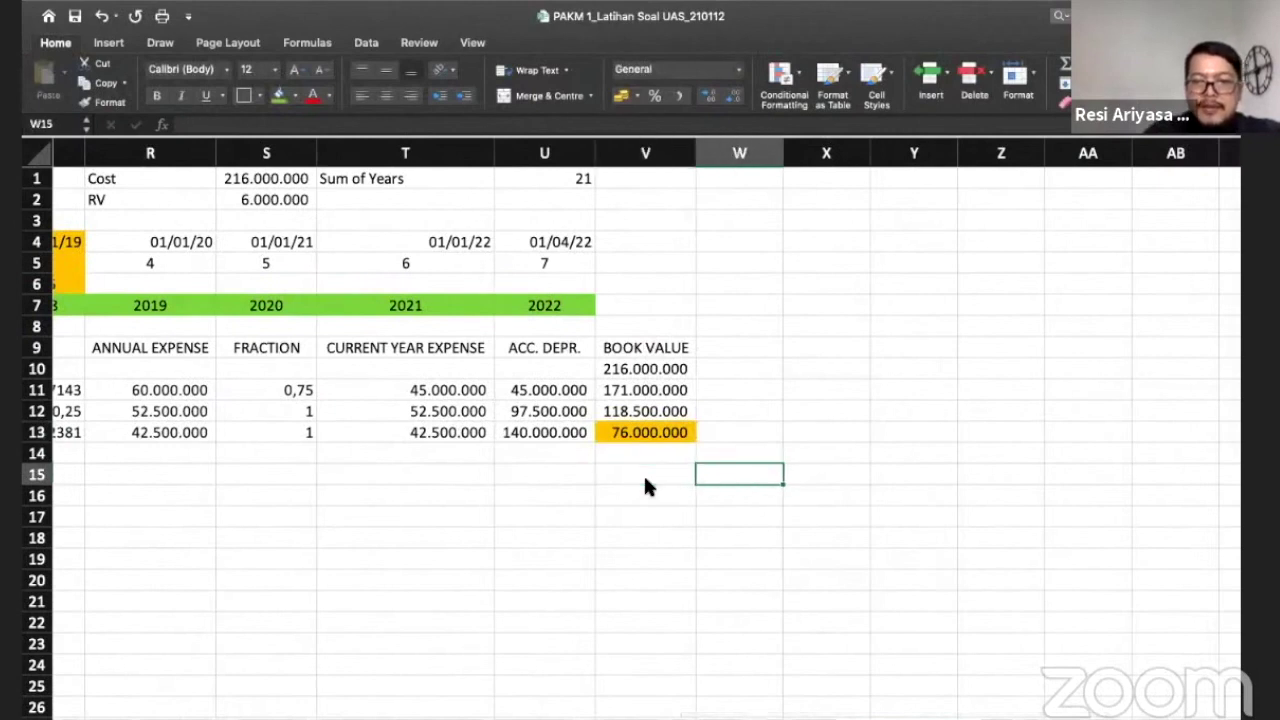
key(Left)
key(Left)
key(Right)
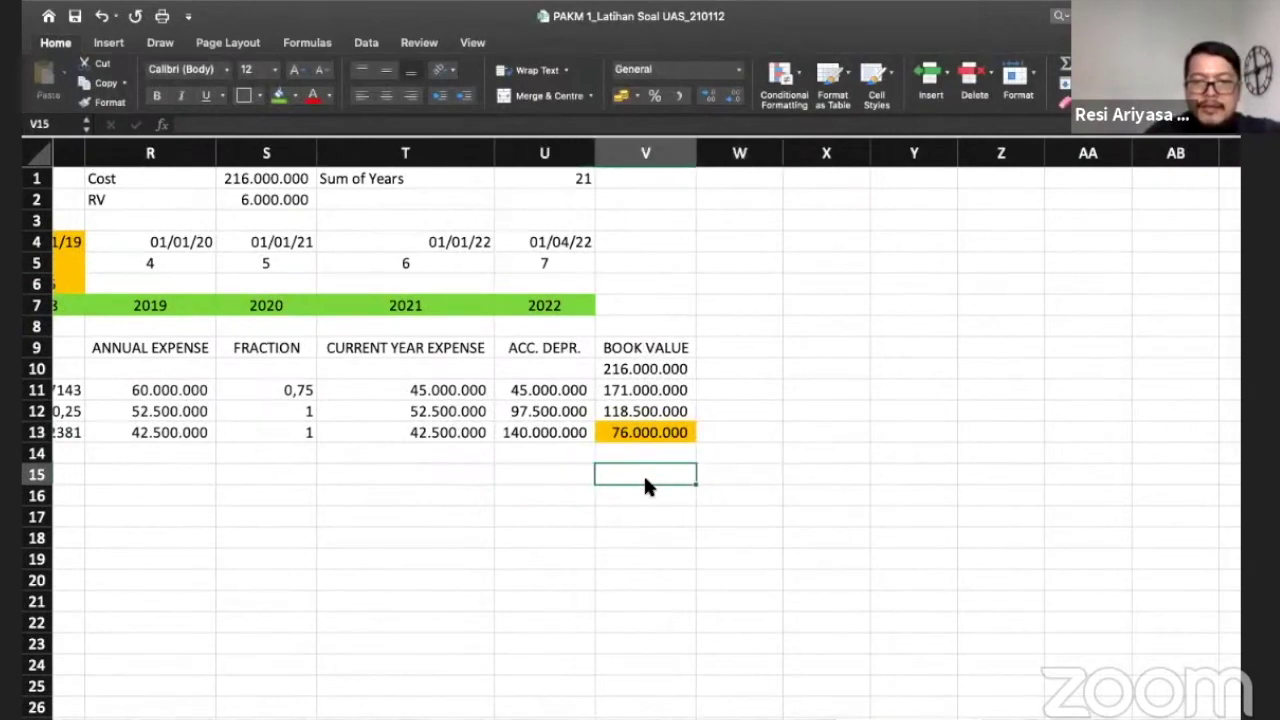
key(Right)
key(shift+Left)
key(Left)
key(Left)
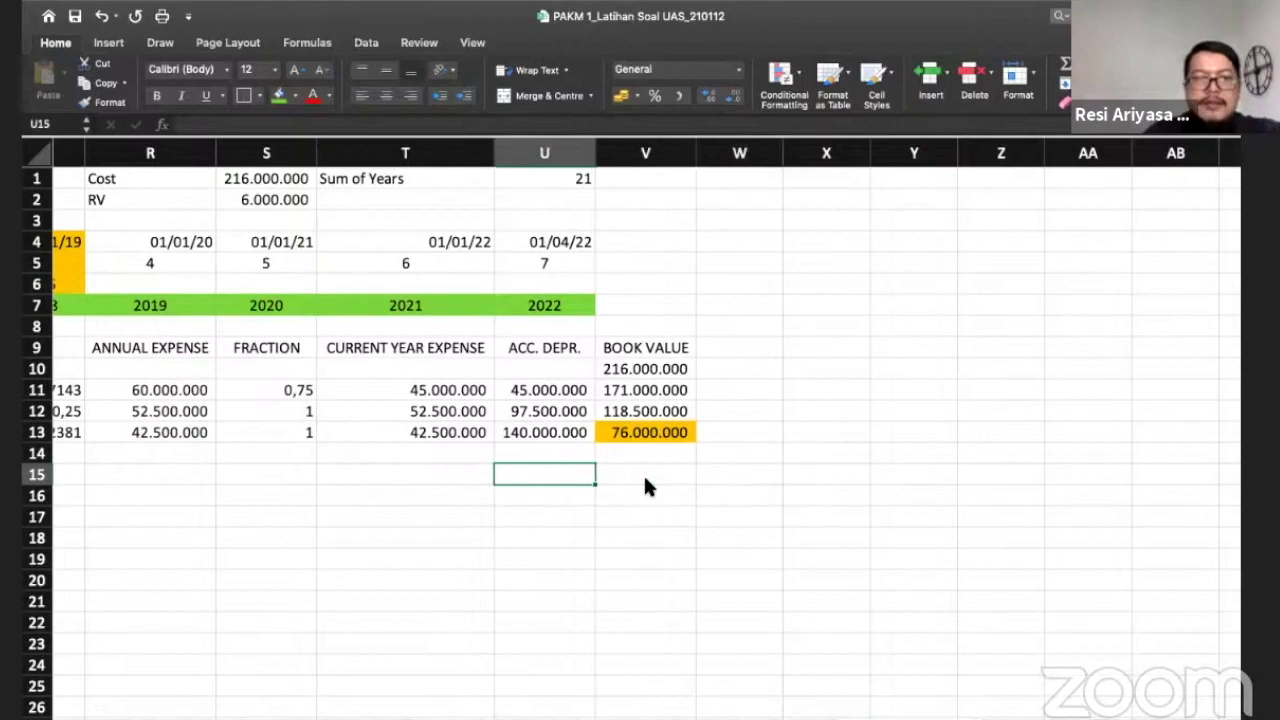
scroll(645, 480, left, 1)
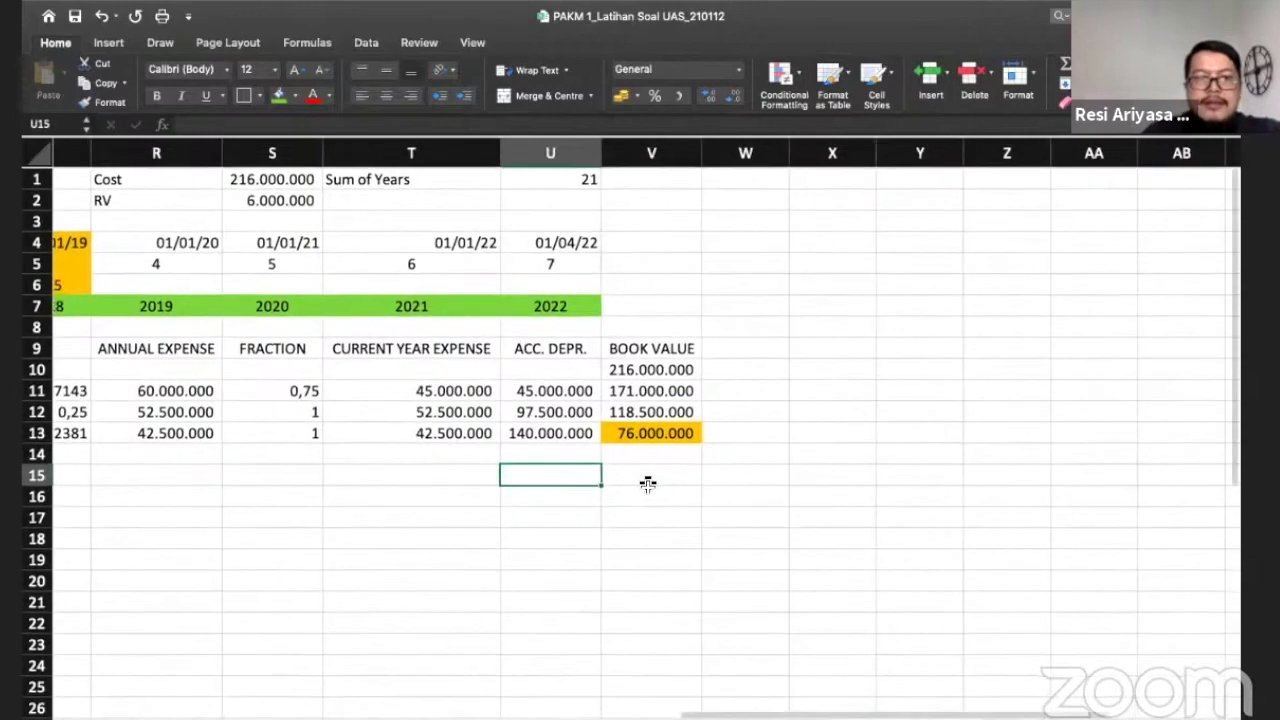
Step: Enter the label Repair cost in T2 with 25000000 in U2, and format the amount with thousands separators
click(449, 203)
text(Rep)
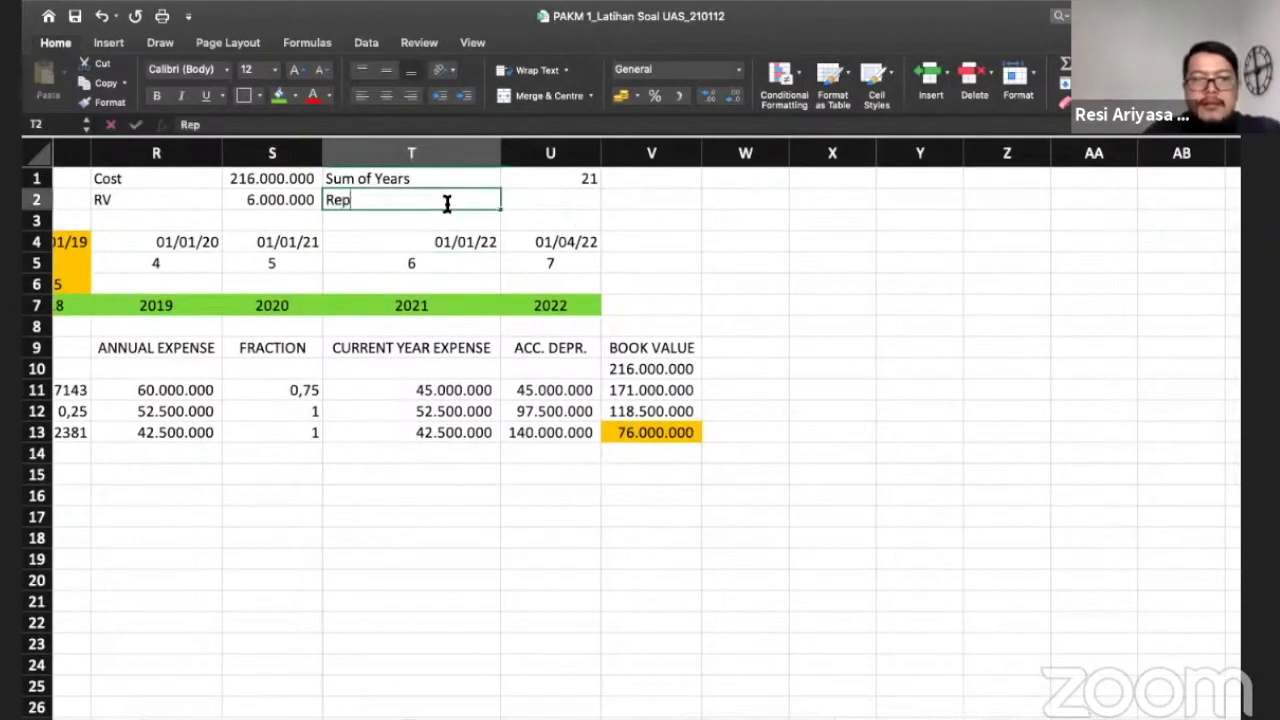
text(aoe)
key(BackSpace)
key(BackSpace)
text(ir)
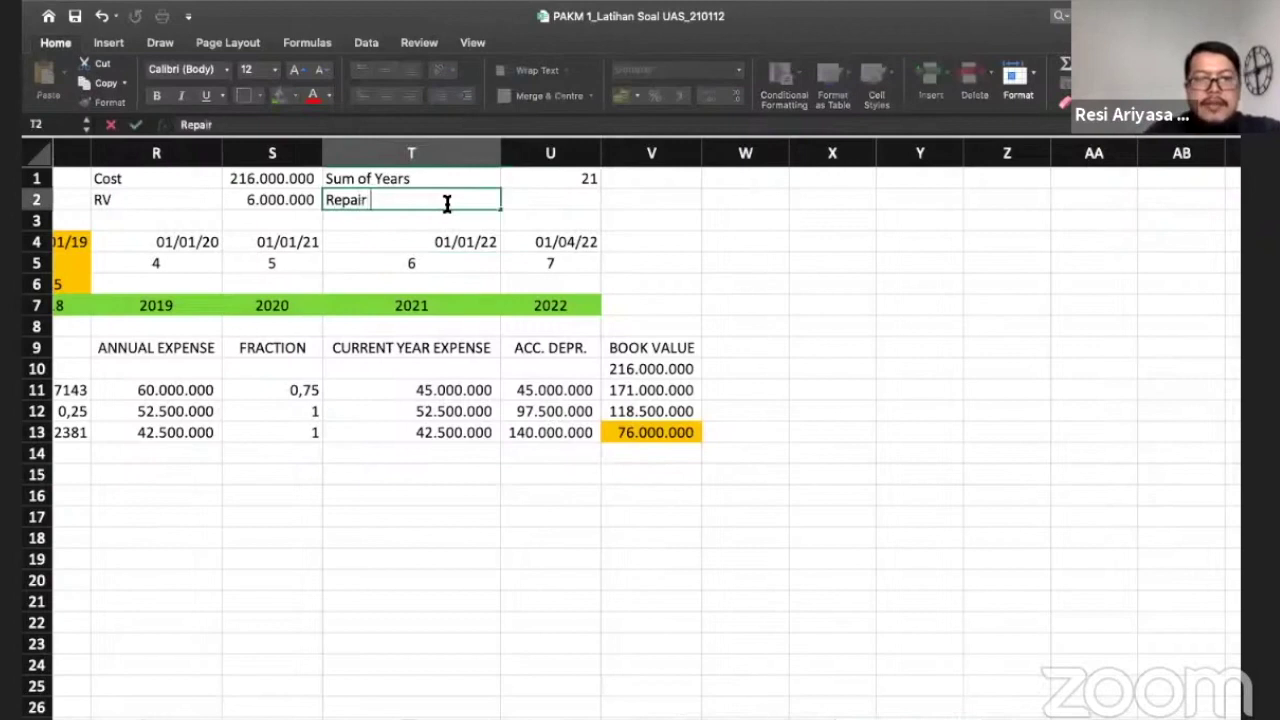
key(BackSpace)
key(BackSpace)
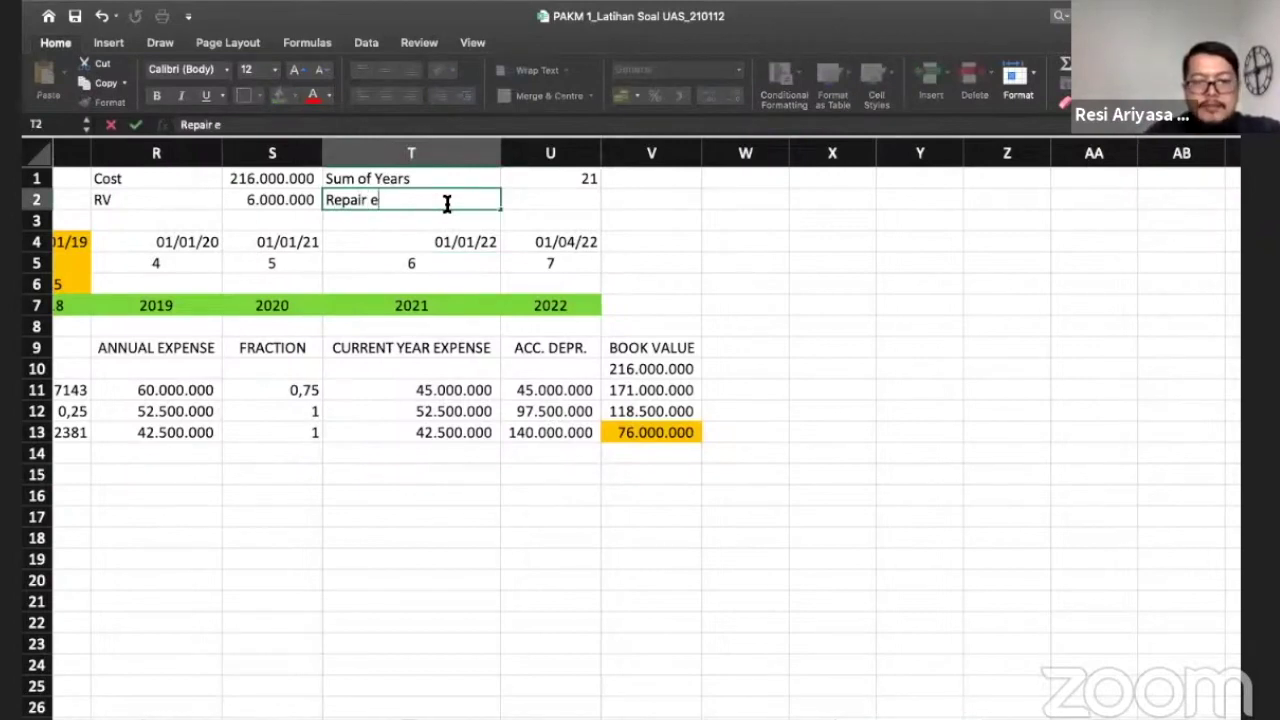
text(cost)
key(Tab)
text(25000000)
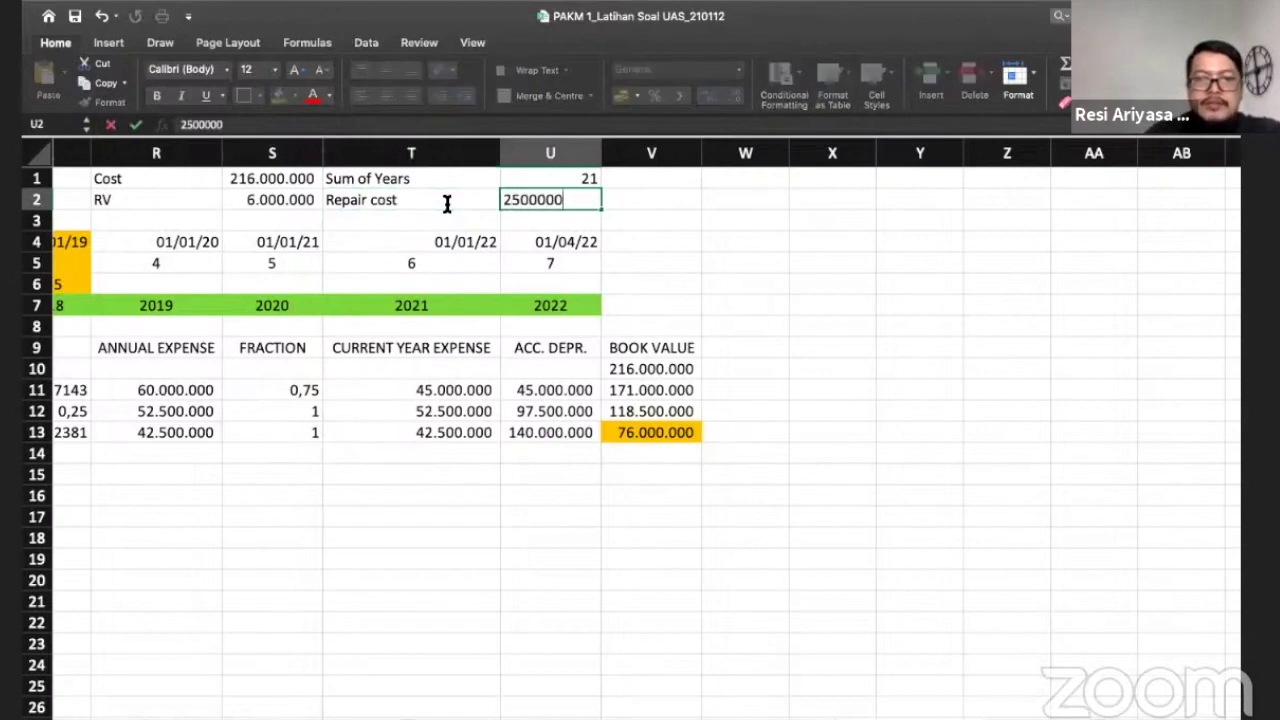
key(Return)
click(560, 198)
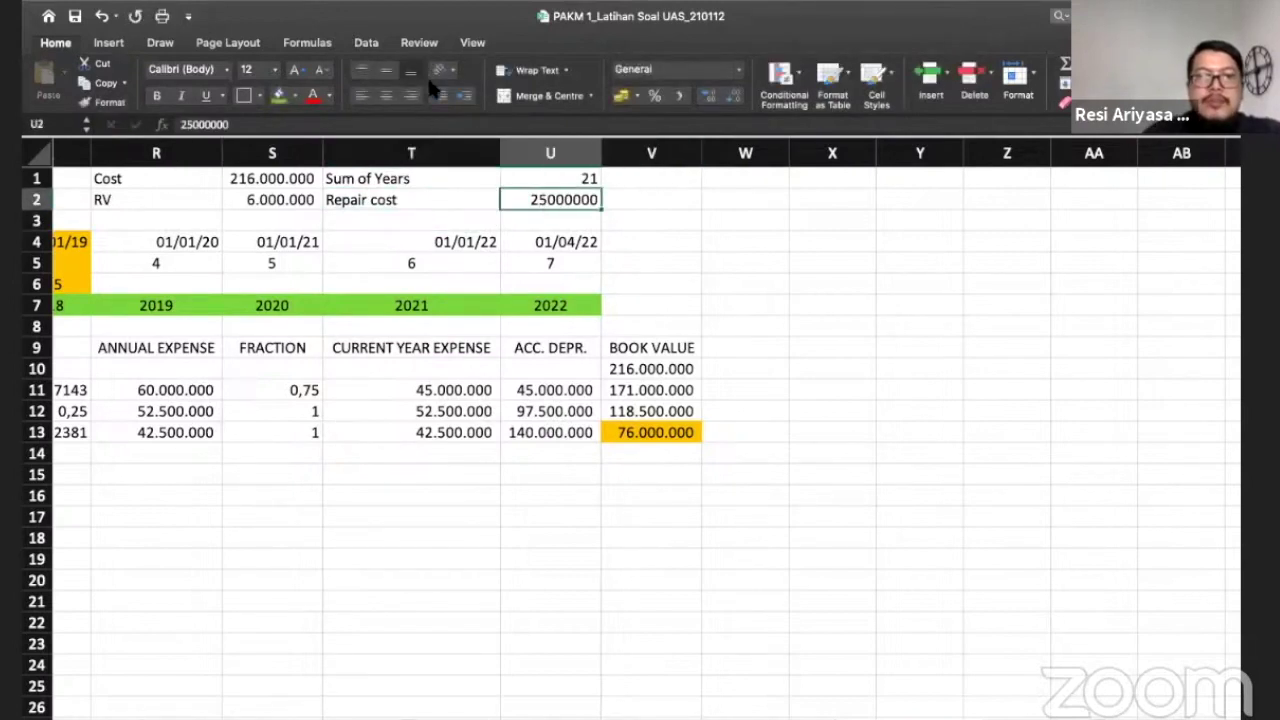
click(680, 96)
Step: Link V15 to the repair cost amount in U2 and U15 to its label in T2
click(628, 521)
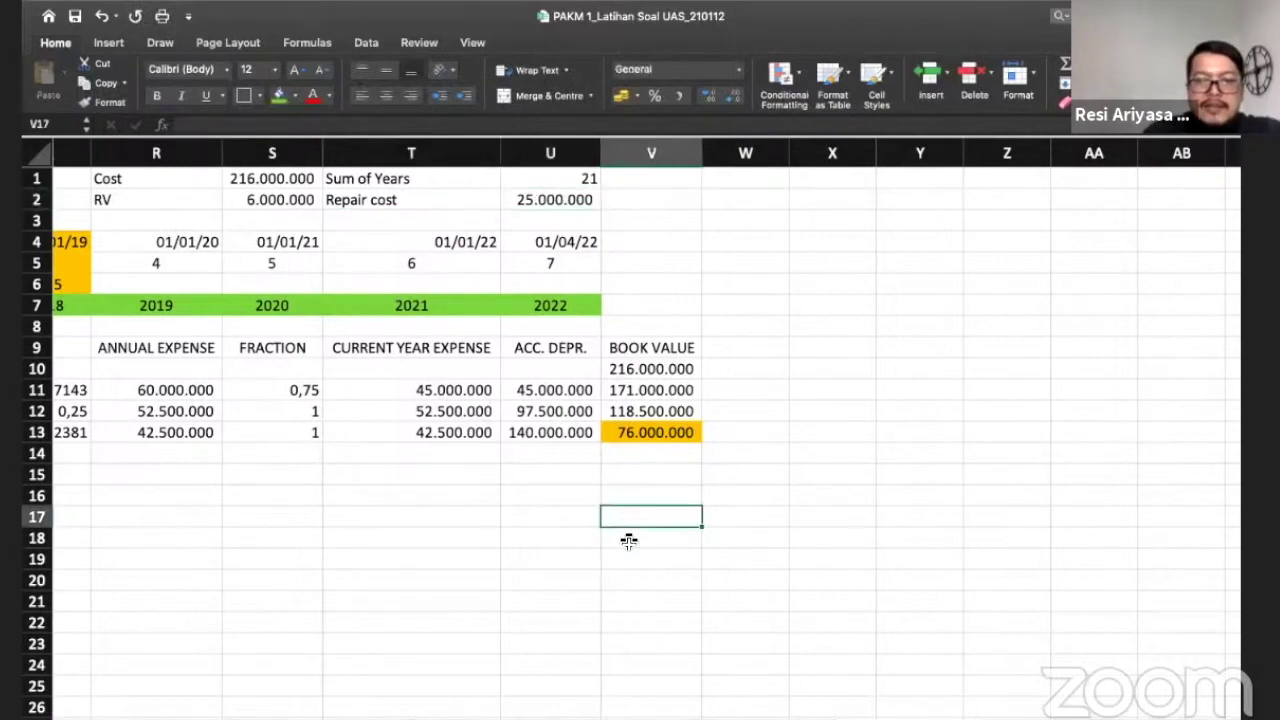
click(632, 476)
text(=)
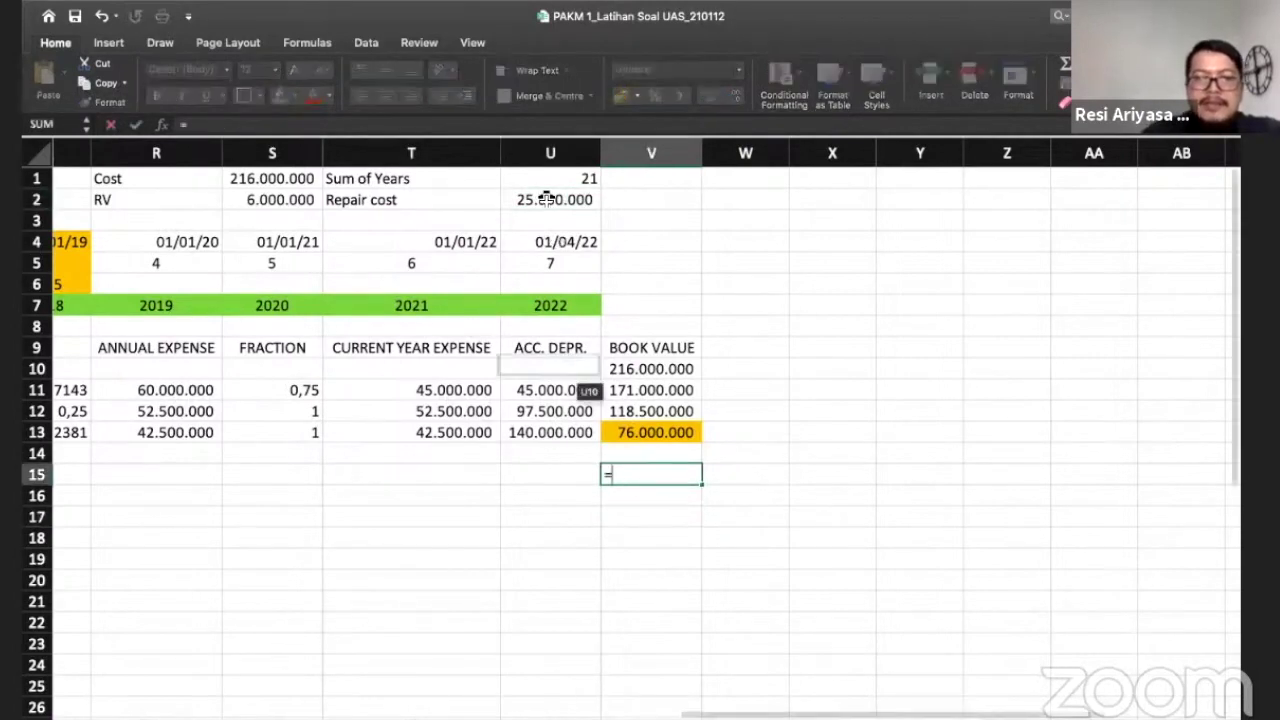
click(557, 197)
key(Return)
key(Left)
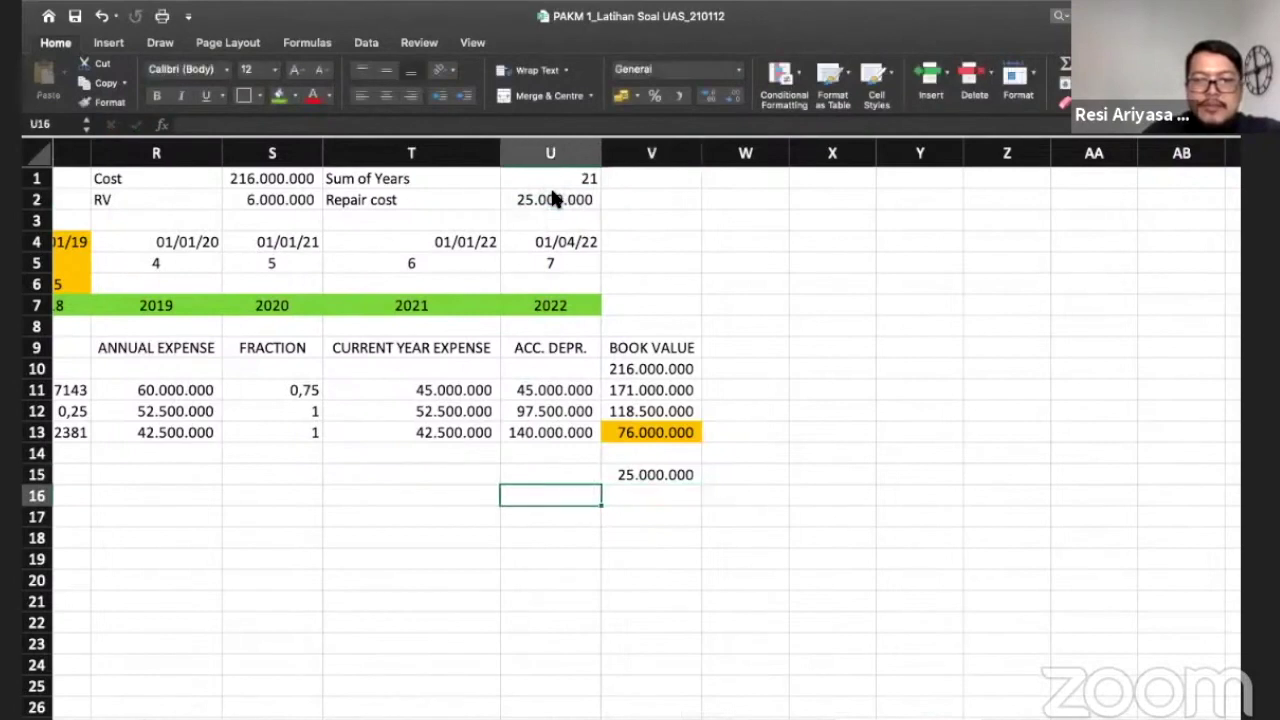
key(Up)
text(=)
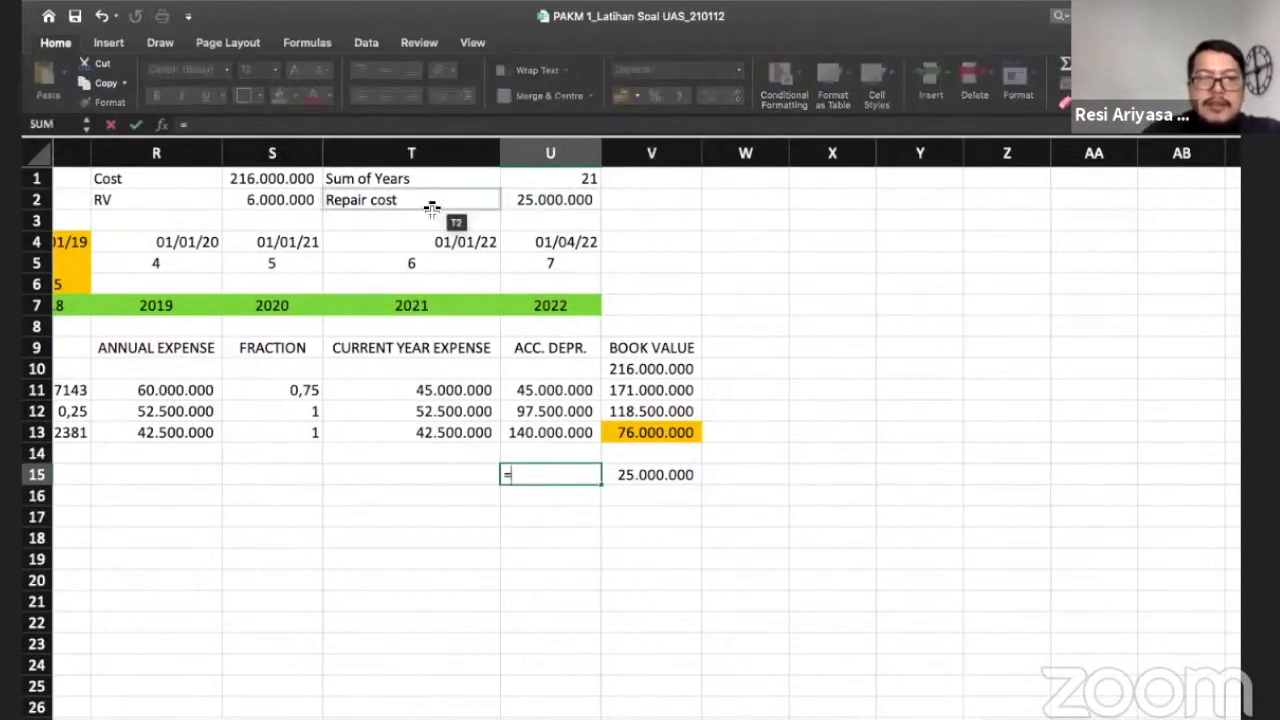
click(430, 208)
key(Return)
key(Up)
key(Right)
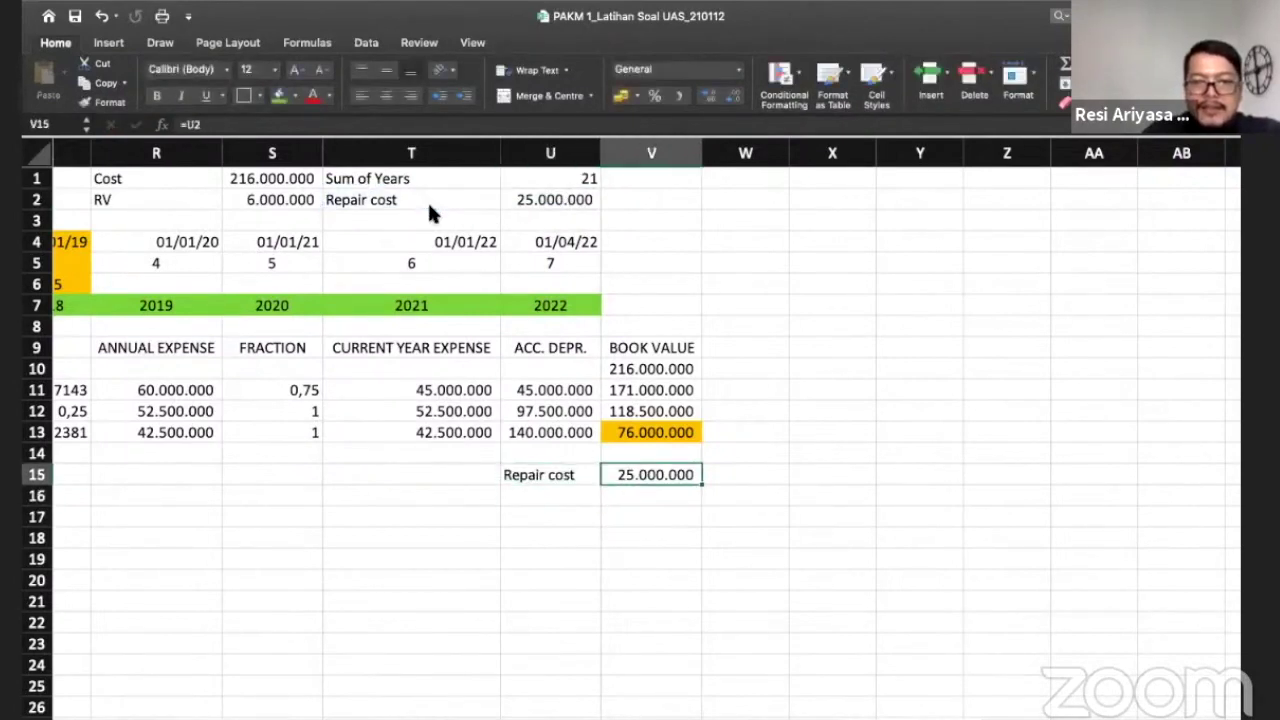
Step: Enter the label BV - 1/1/19 in U16 below Repair cost
key(Down)
key(Left)
text(BV )
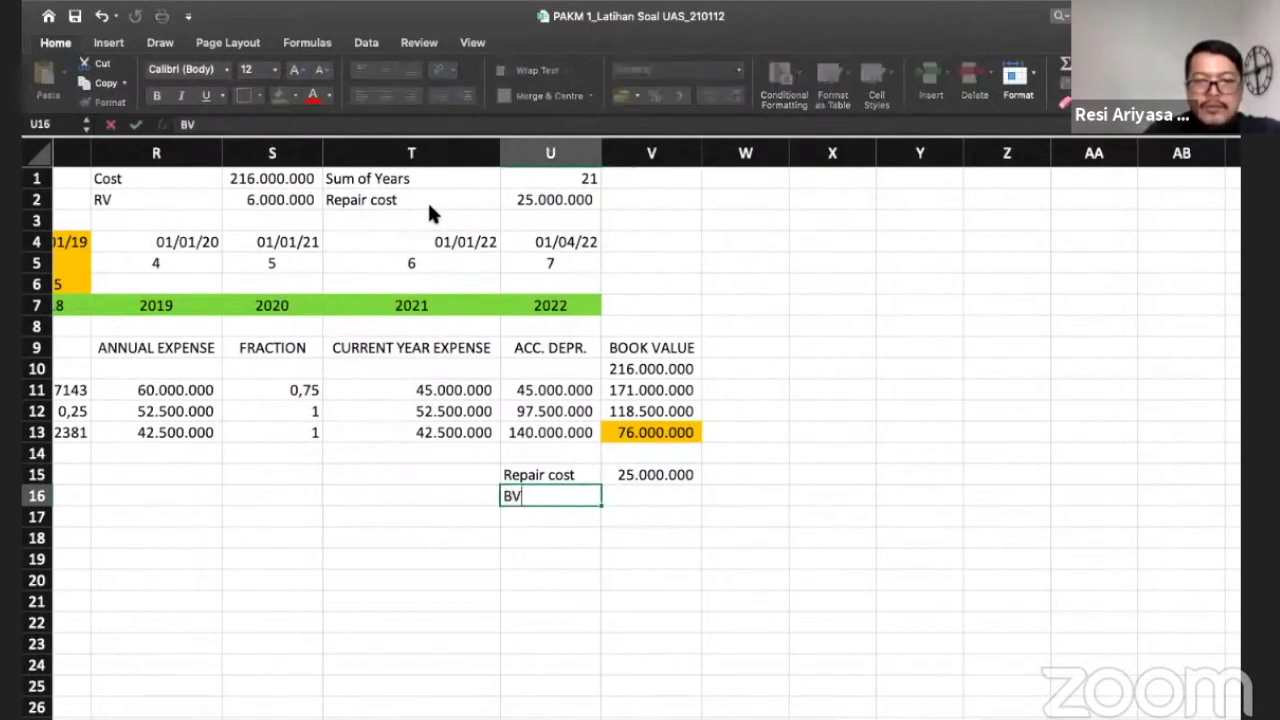
text(- 31)
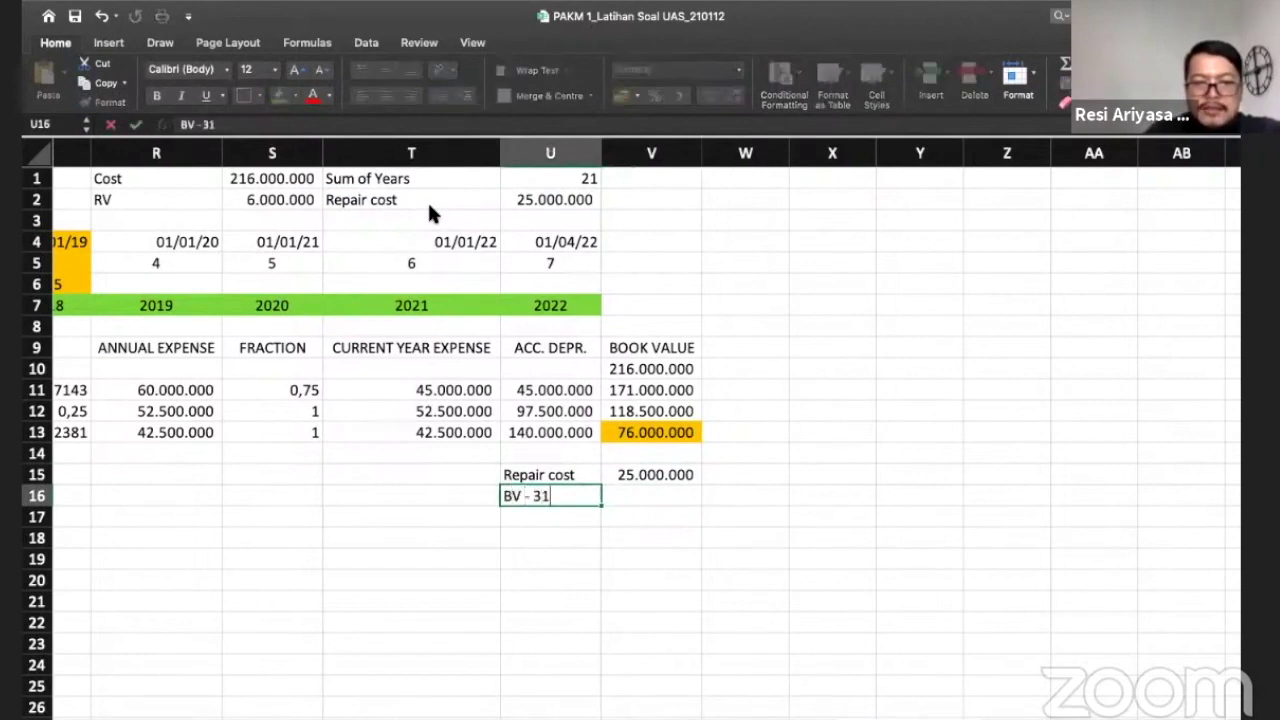
text(/12)
key(BackSpace)
key(BackSpace)
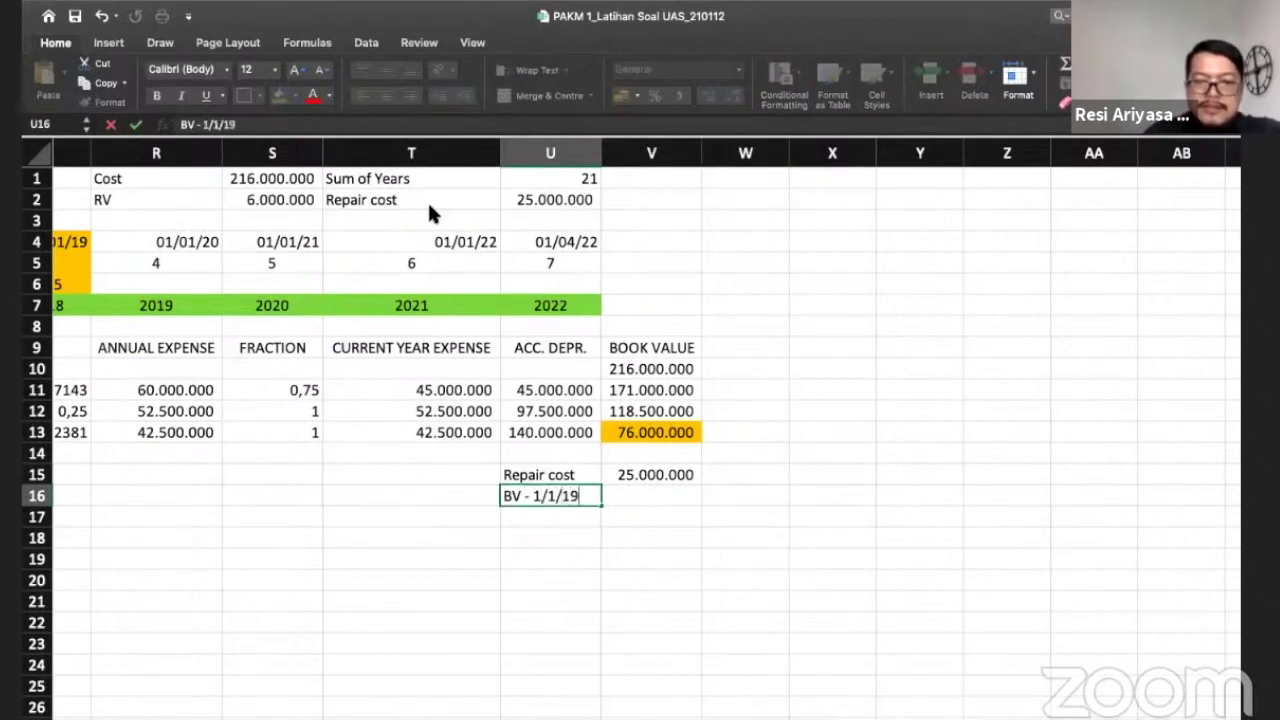
key(Return)
Step: Copy the label from U16 to T16 and change the copy to BV - 31/12/18
key(Up)
key(super+c)
key(Left)
key(super+v)
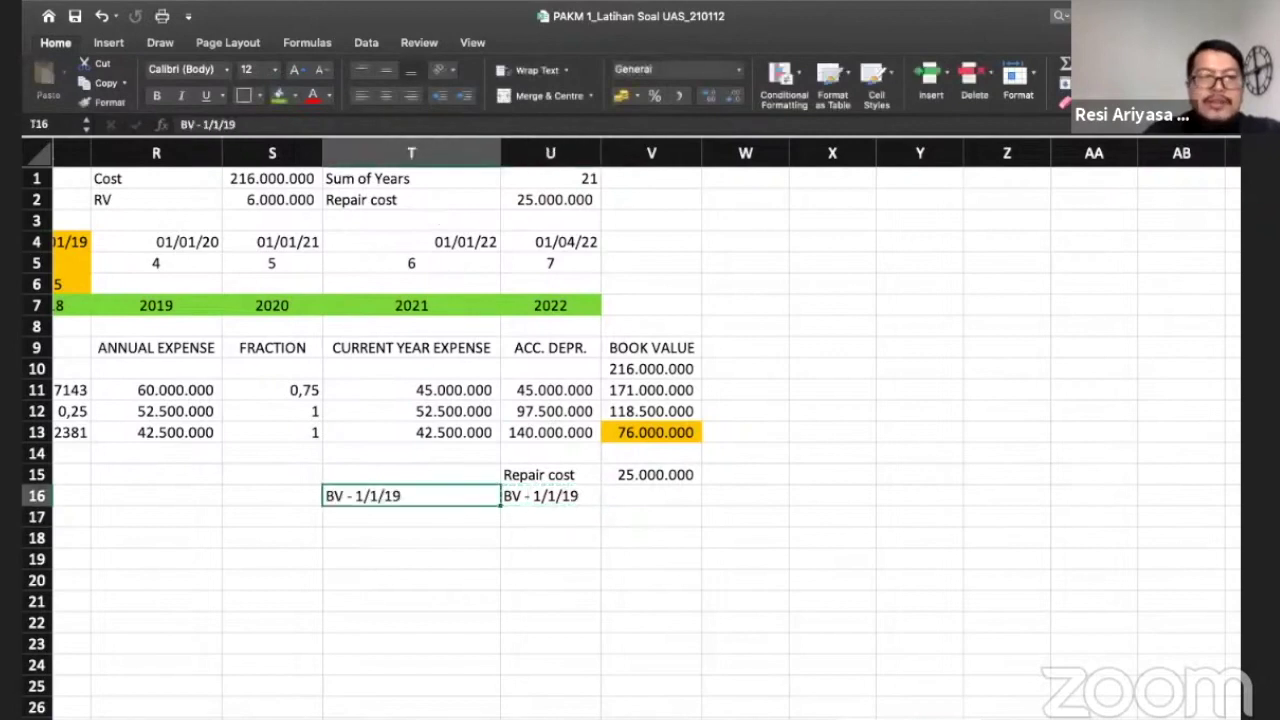
click(252, 124)
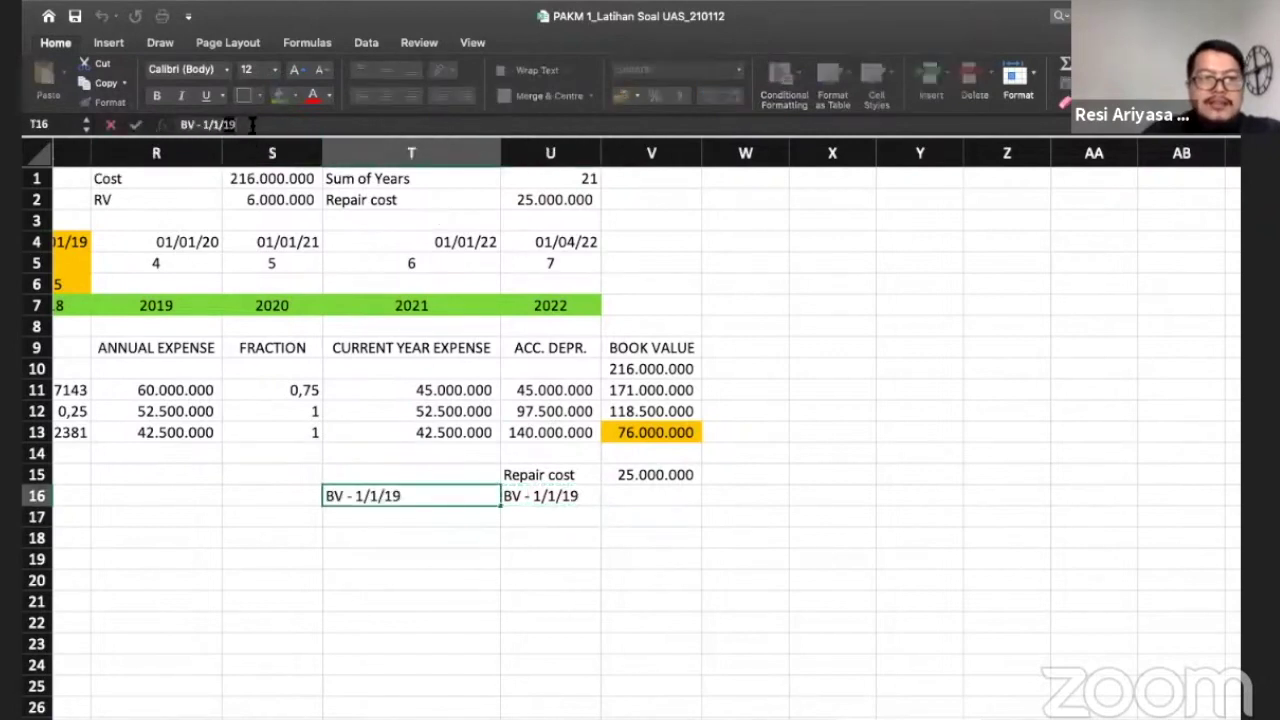
key(BackSpace)
key(BackSpace)
key(BackSpace)
key(BackSpace)
key(BackSpace)
key(BackSpace)
text(31)
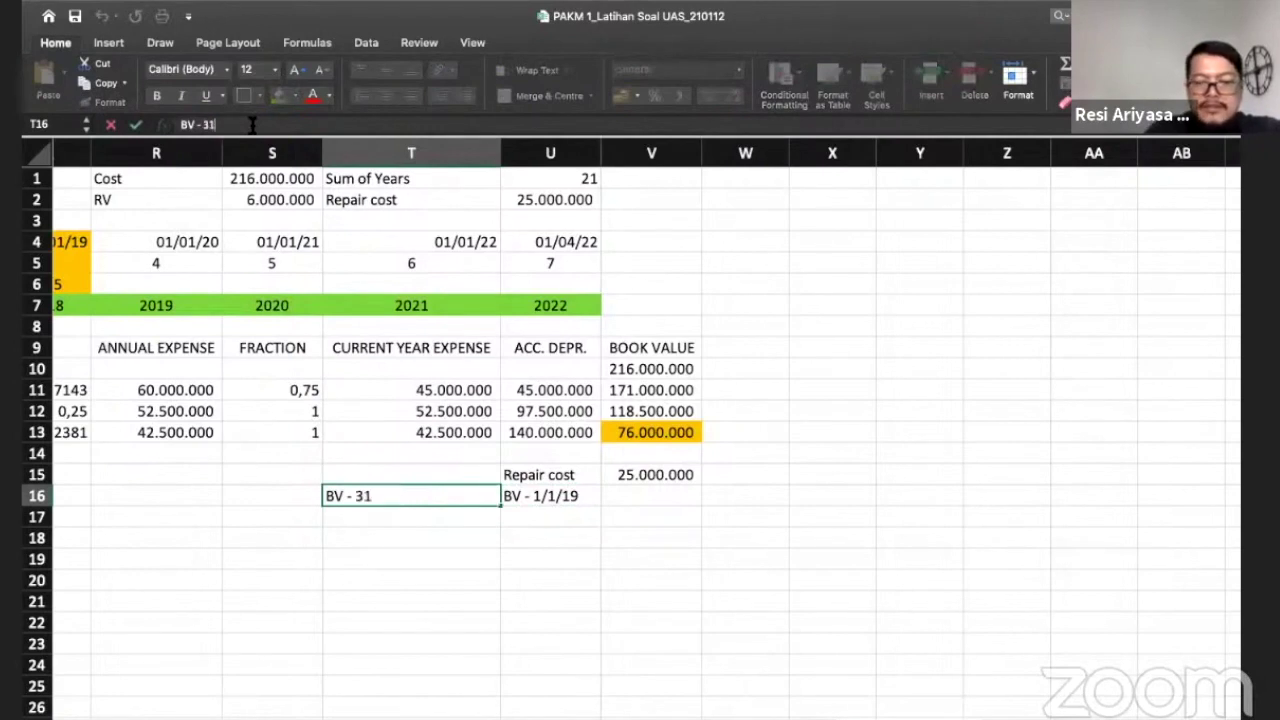
text(/12/18)
key(Return)
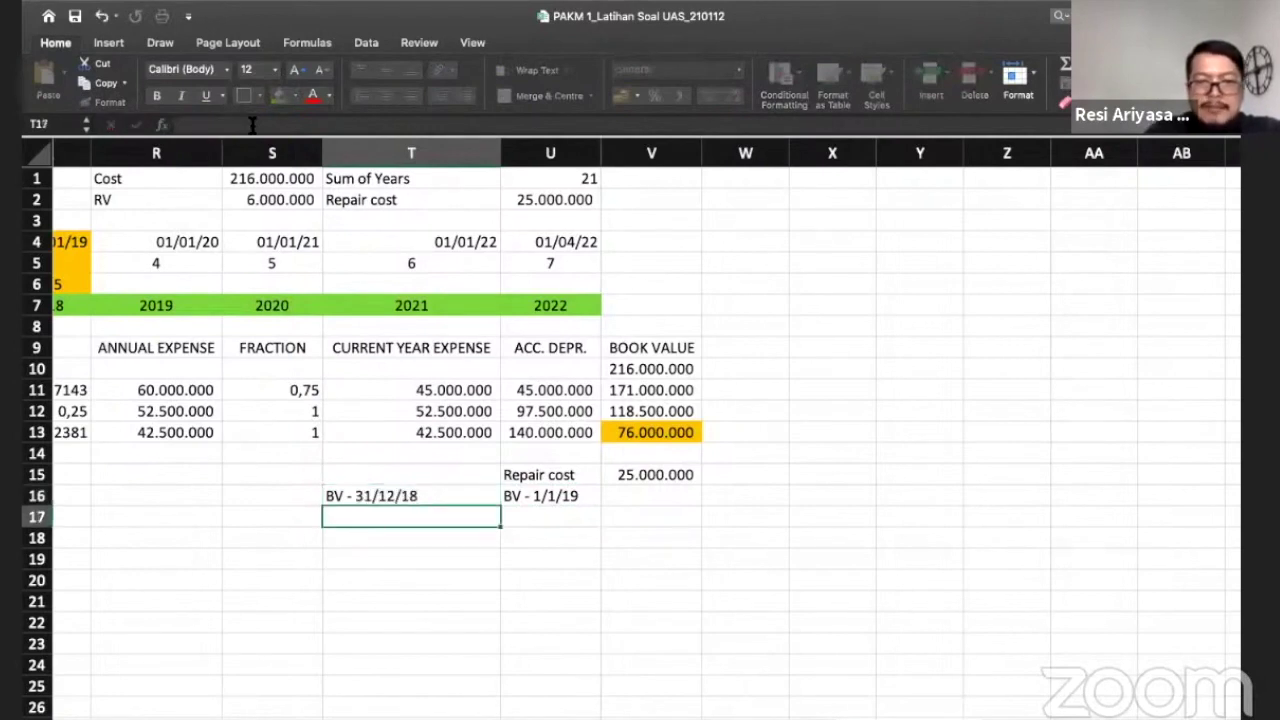
Step: Right-align the BV labels in T16:U16 and the Repair cost label in U15
key(Up)
key(shift+Right)
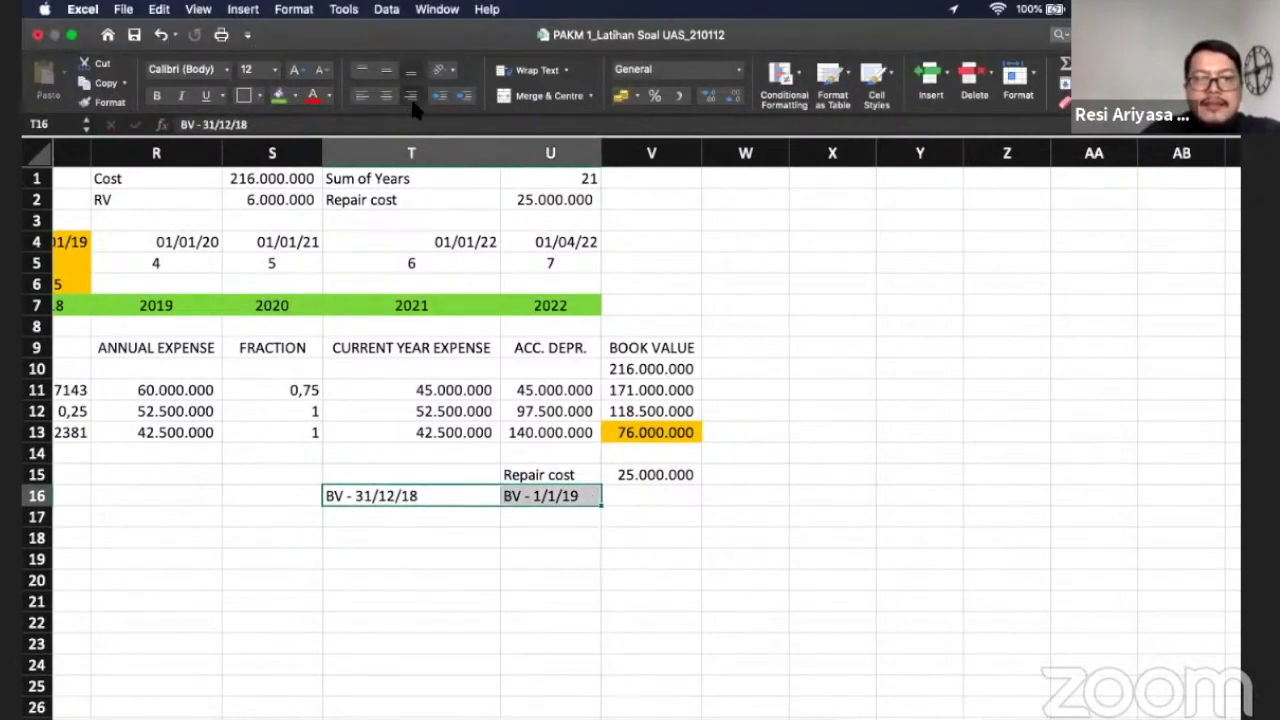
click(410, 95)
click(555, 474)
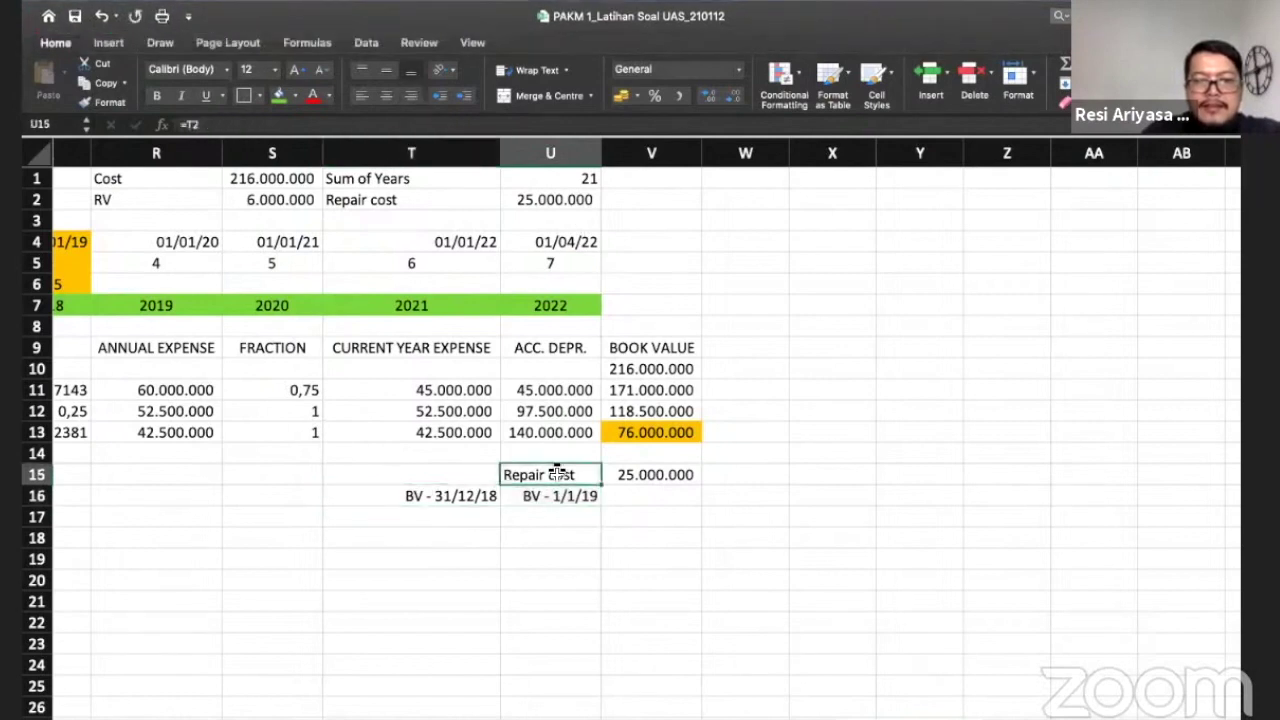
click(410, 95)
Step: Calculate the 1/1/19 book value in V16 by summing V13:V15
scroll(595, 508, left, 10)
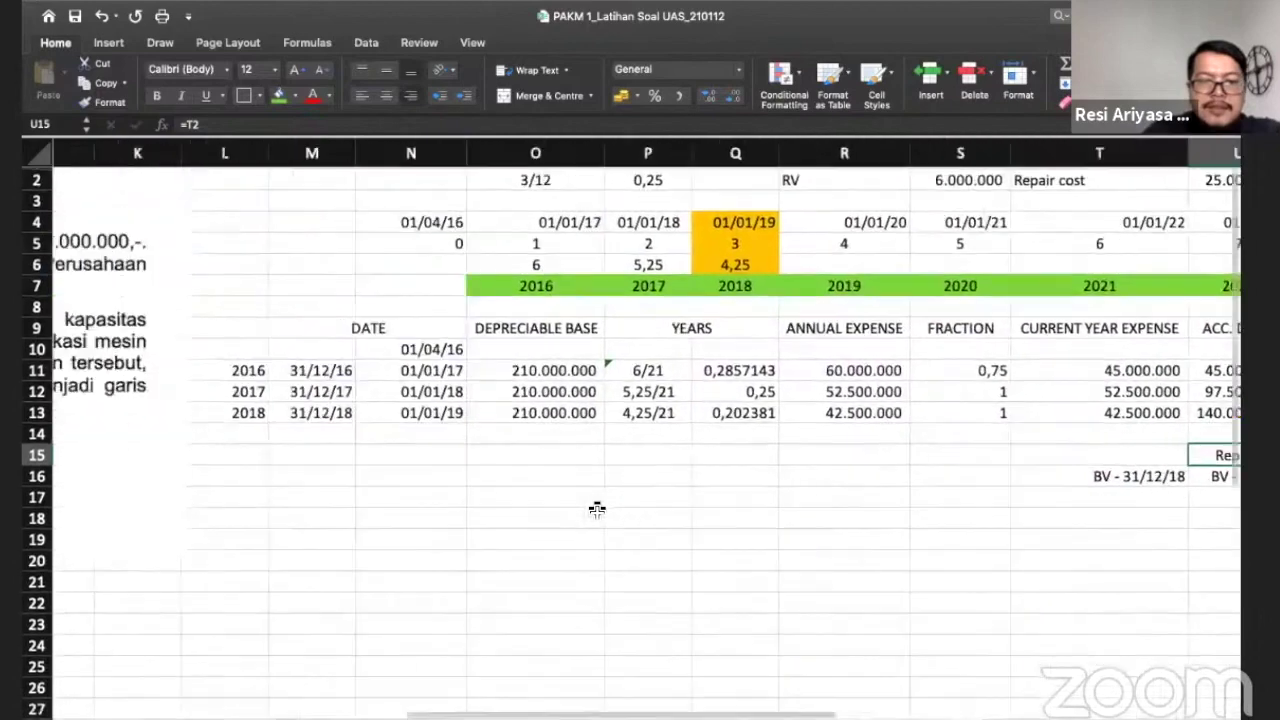
scroll(557, 417, right, 6)
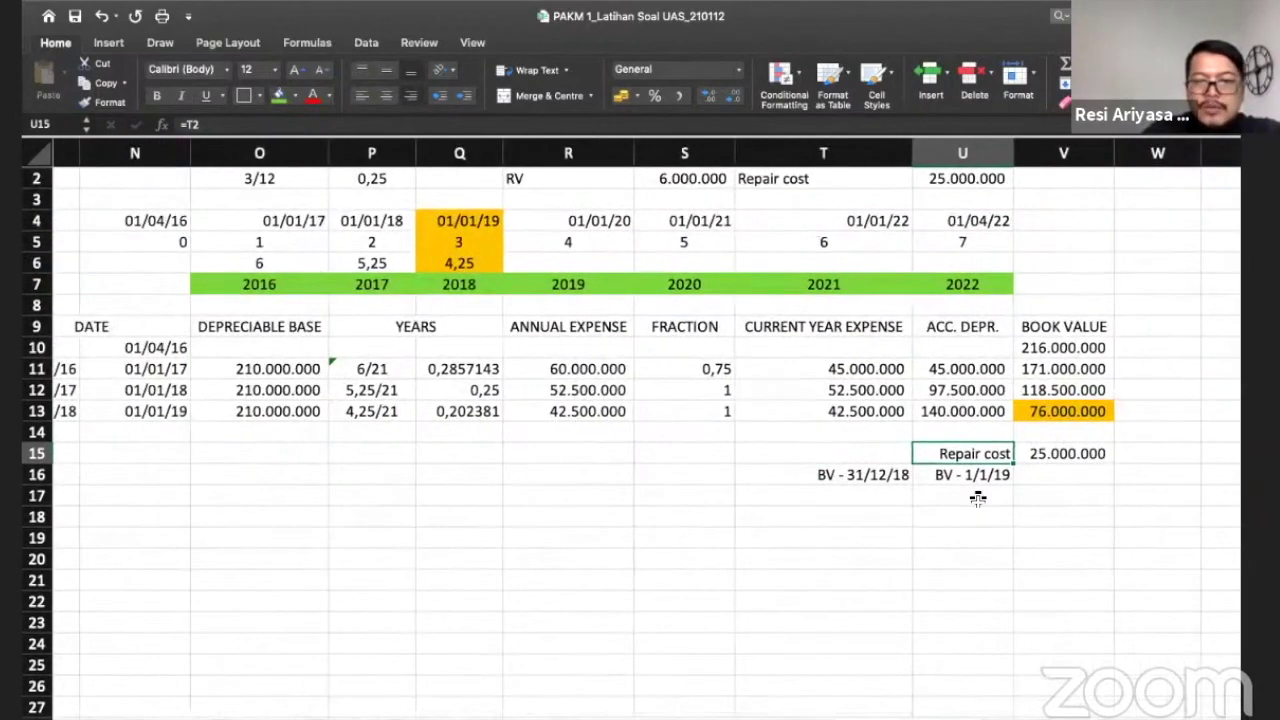
click(1058, 482)
text(=sum()
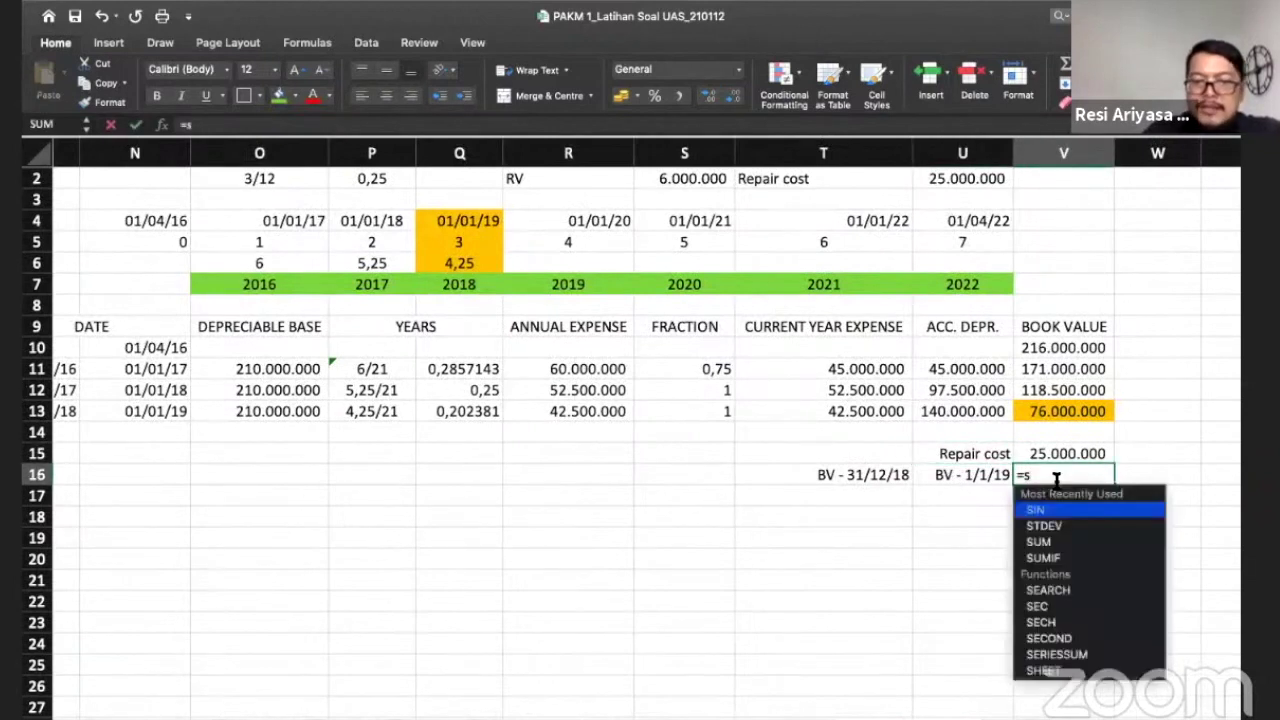
key(Up)
key(shift+Up)
key(shift+Up)
key(Return)
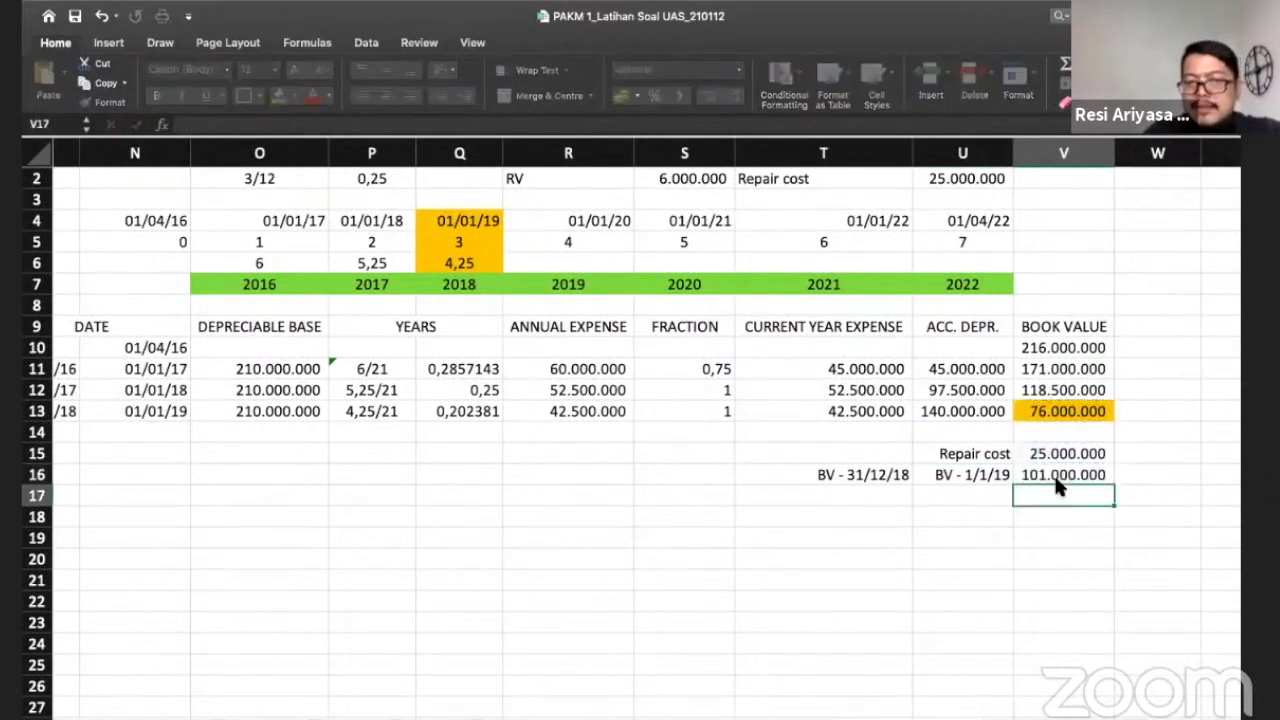
Step: Check the problem text for the machine's residual value and useful life after the modification
scroll(1058, 486, down, 1)
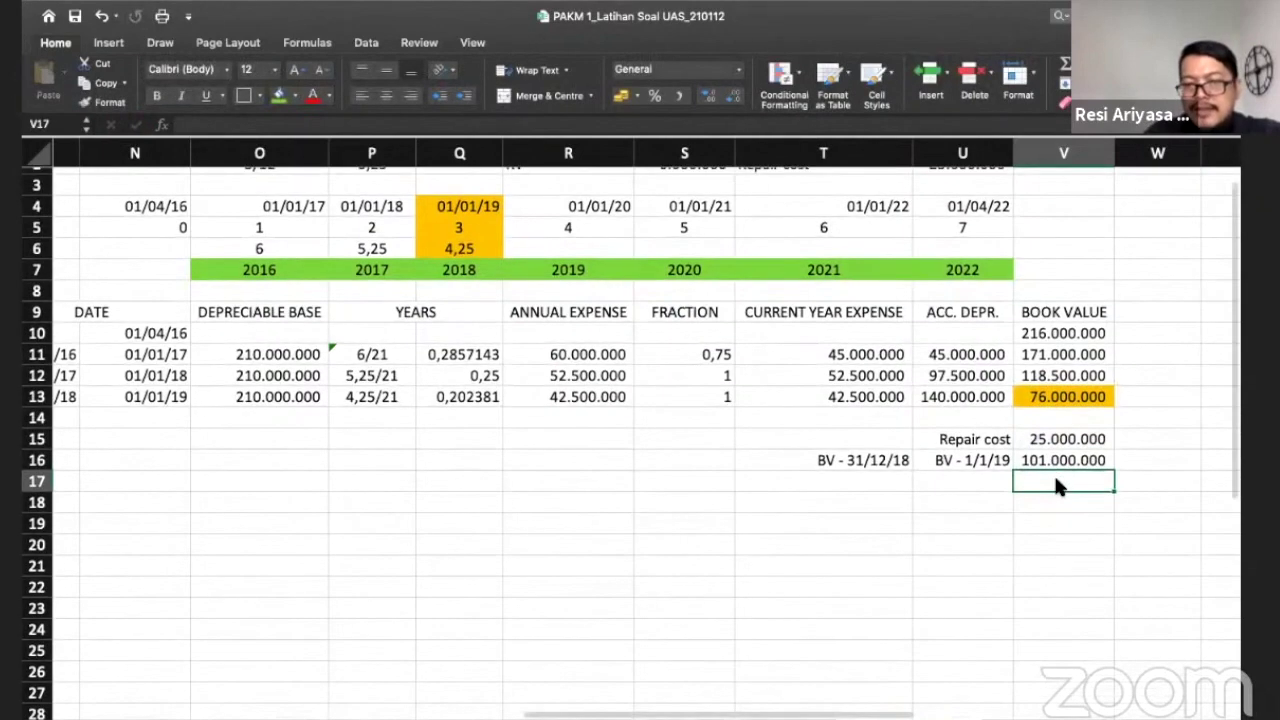
scroll(1058, 486, down, 1)
scroll(1058, 486, up, 3)
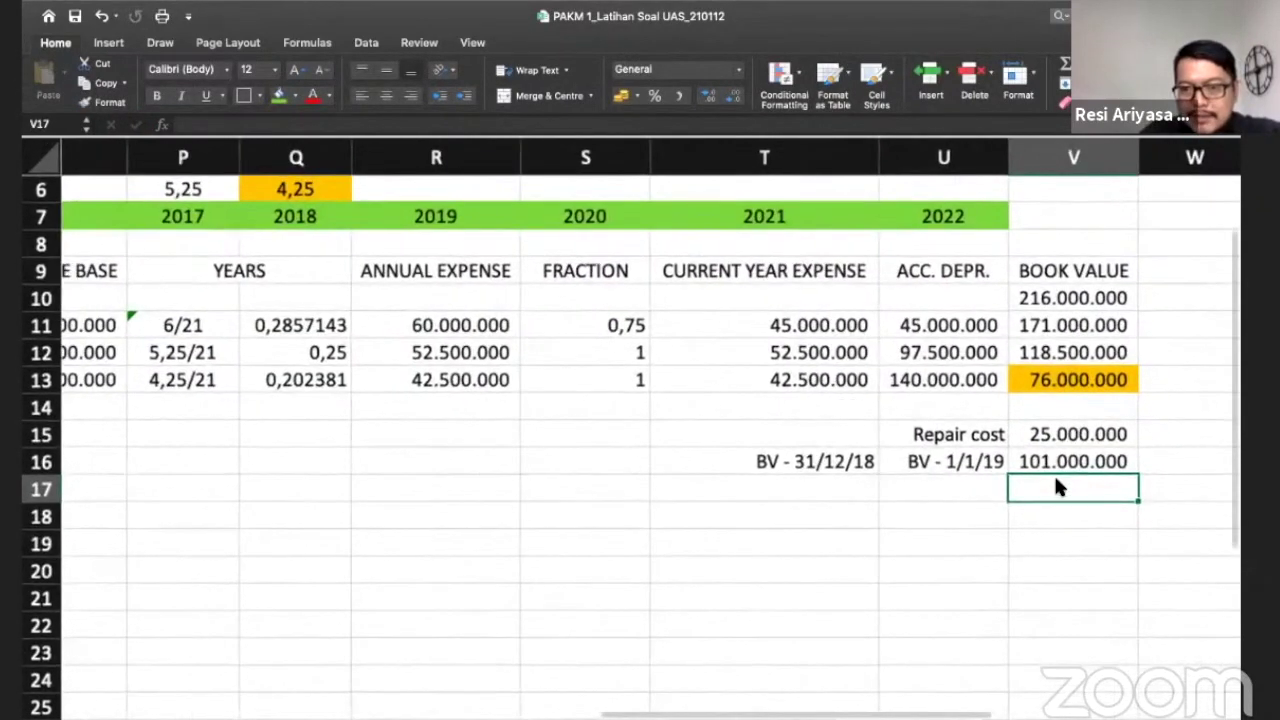
scroll(1058, 486, right, 2)
scroll(1058, 486, up, 1)
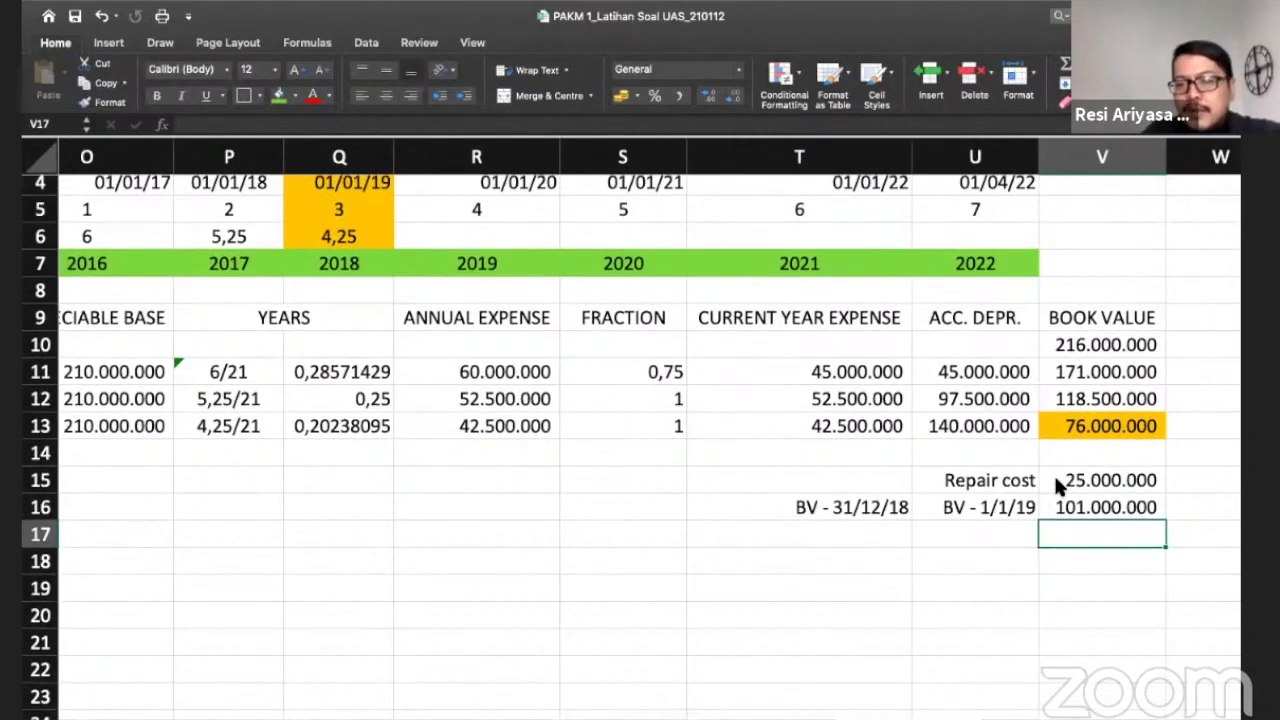
scroll(1053, 473, left, 10)
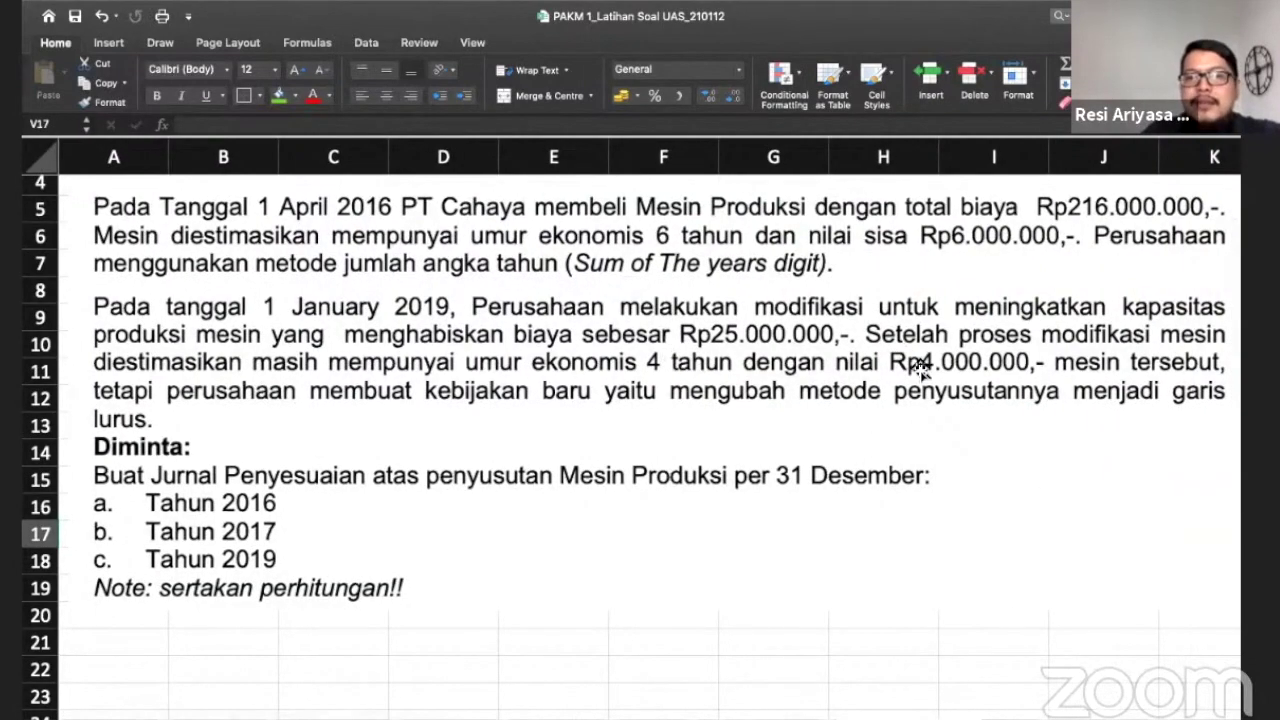
scroll(920, 367, right, 10)
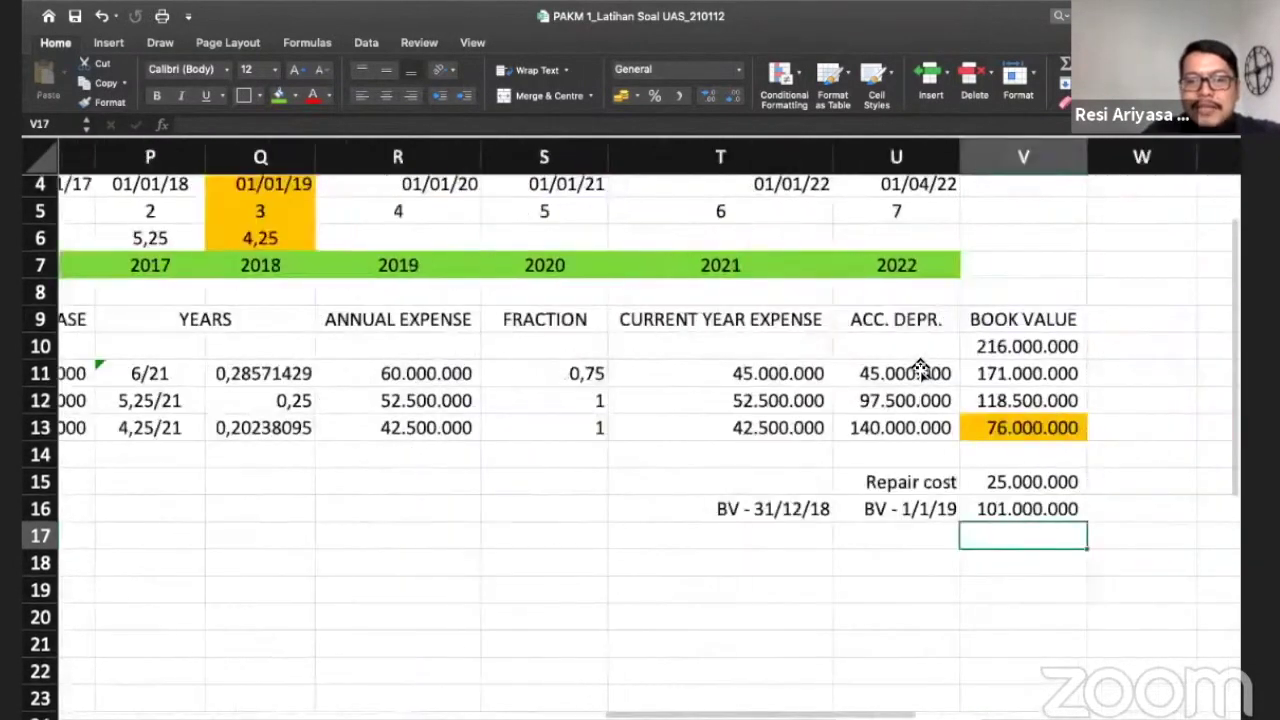
Step: Enter the label Depreciable Base in U18 and widen column U to fit it
key(Left)
key(Down)
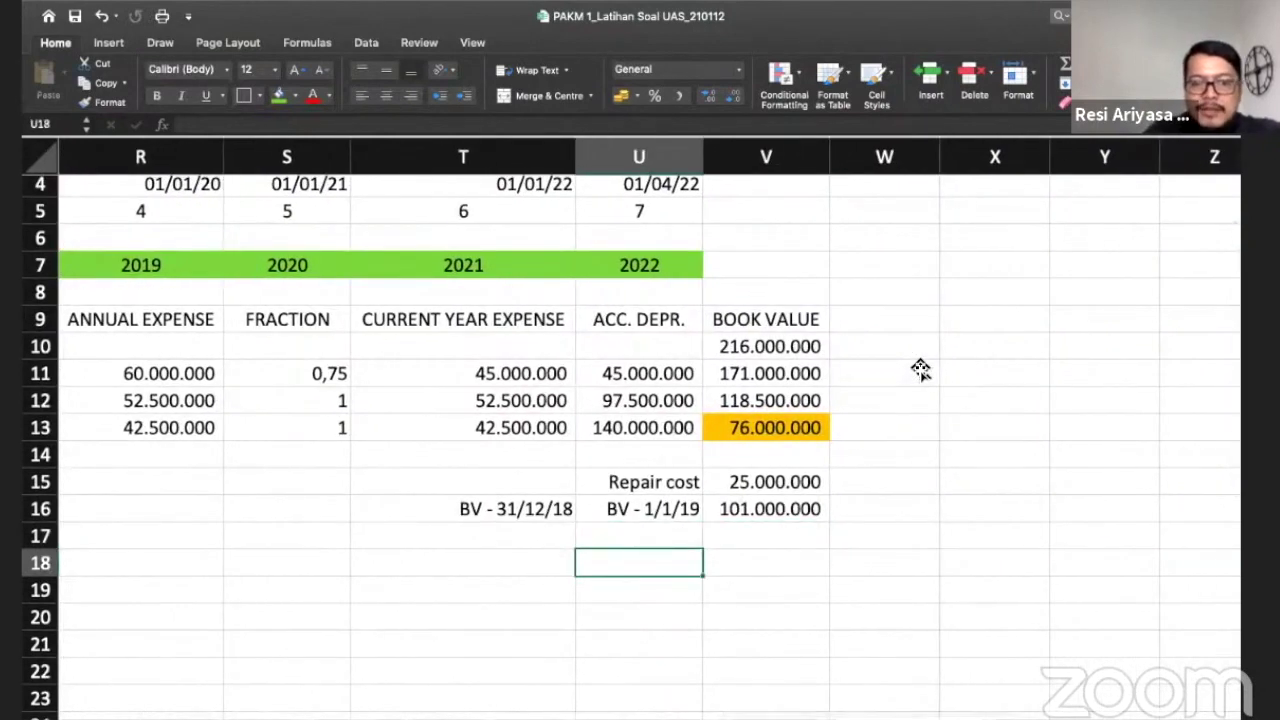
text(Depre)
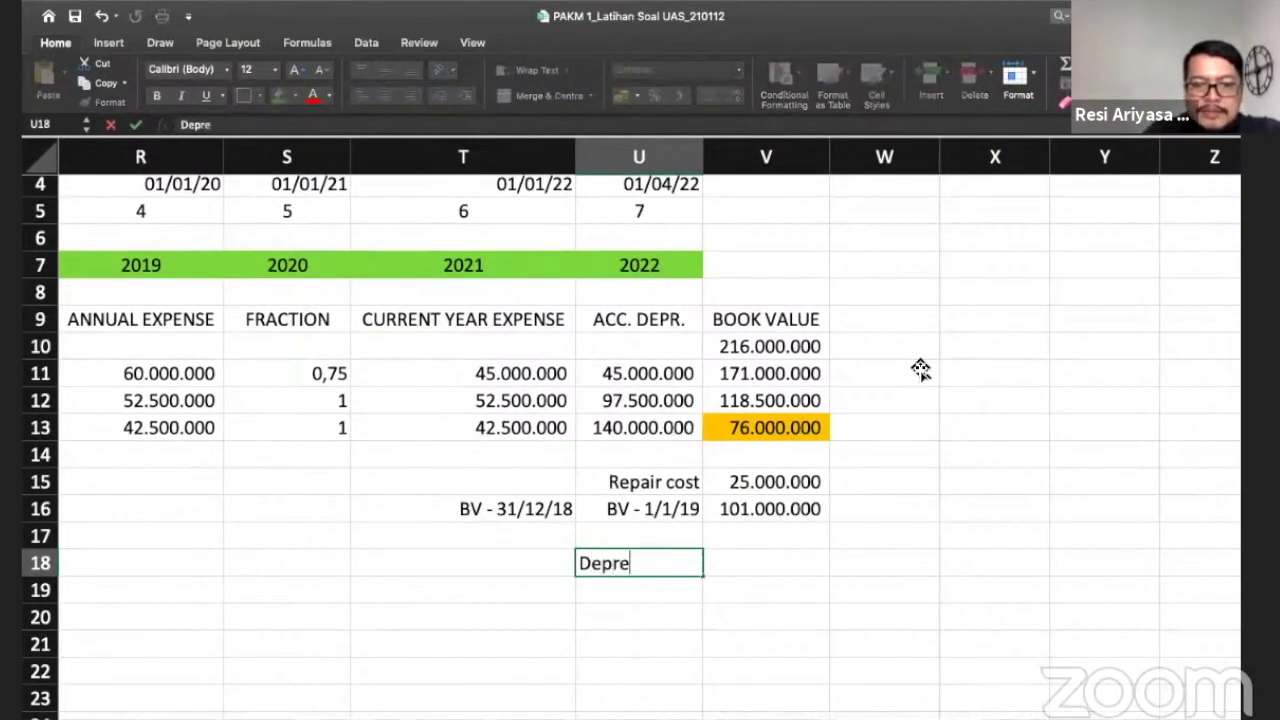
text(ciable)
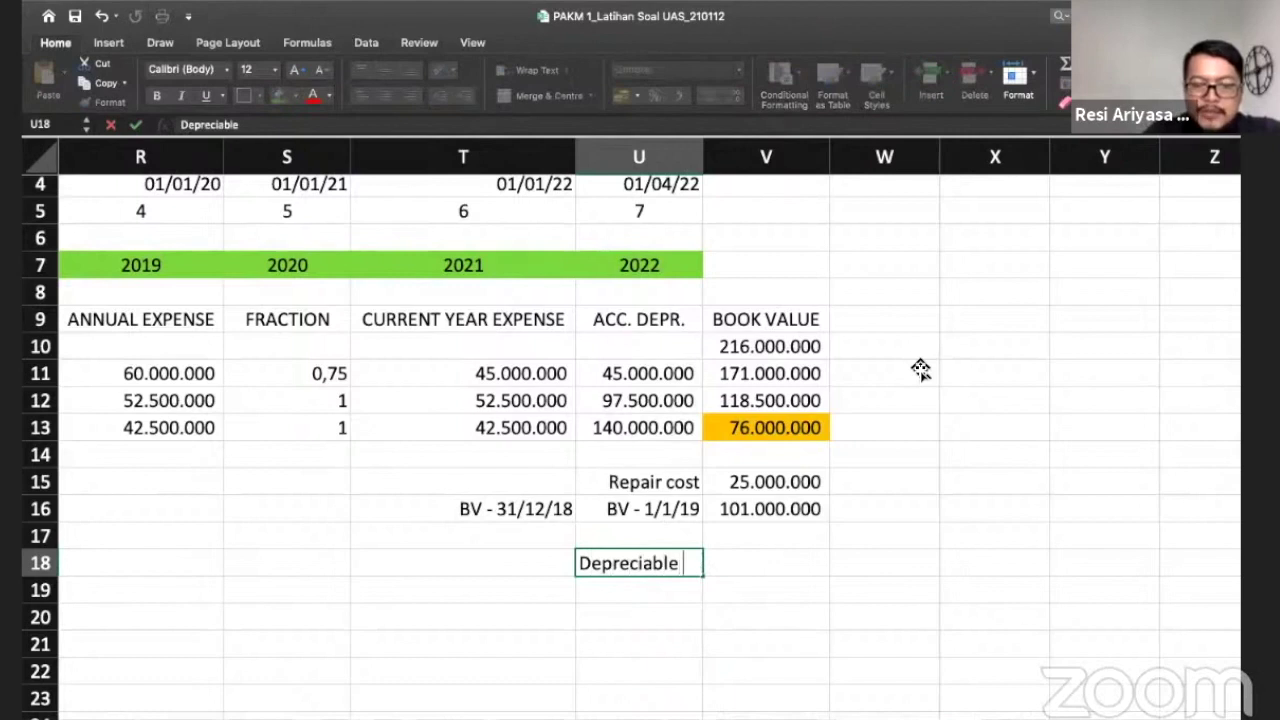
text( Base)
key(Return)
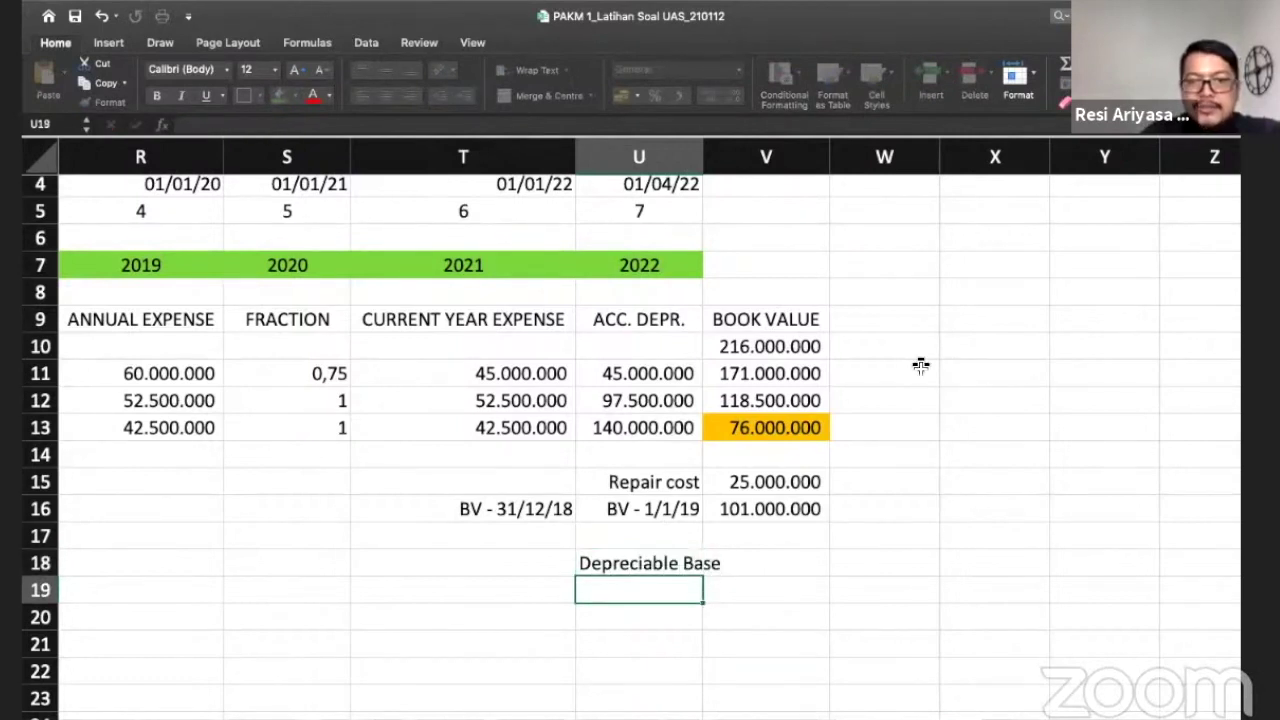
drag(703, 157, 732, 157)
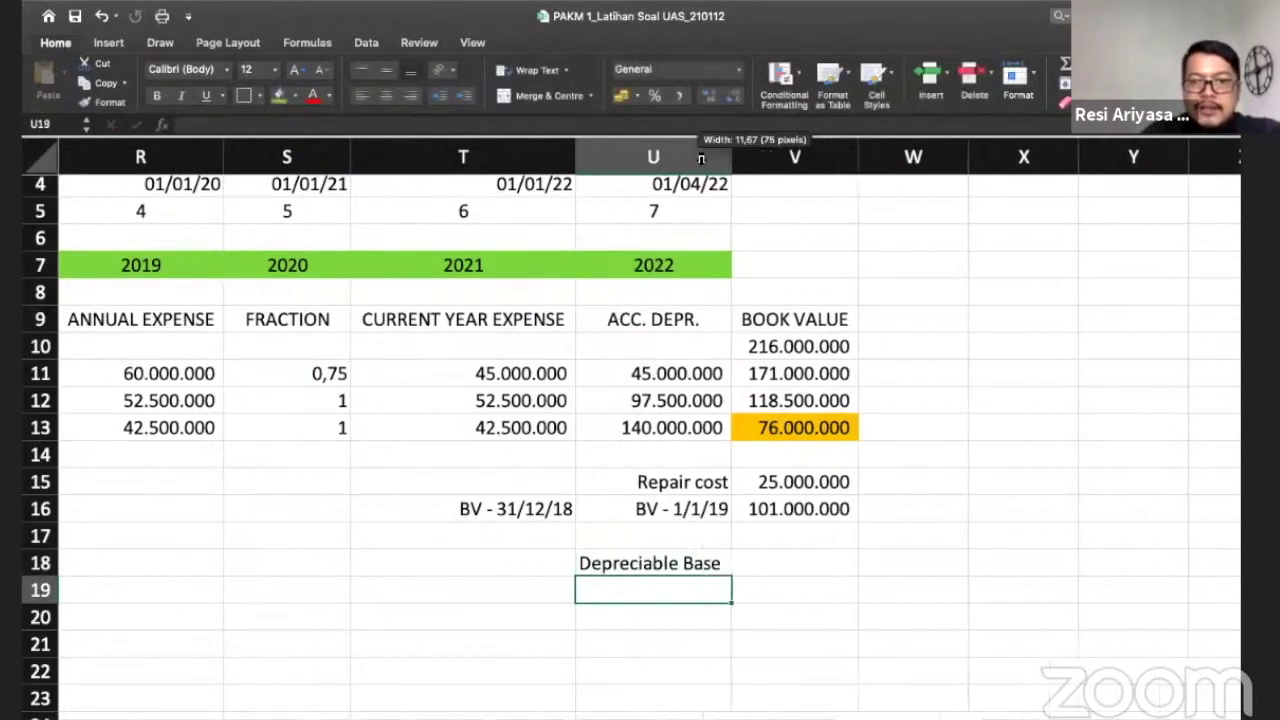
Step: Extend the U18 label to Depreciable Base - 1/1/19 and widen column U for the longer text
double_click(678, 564)
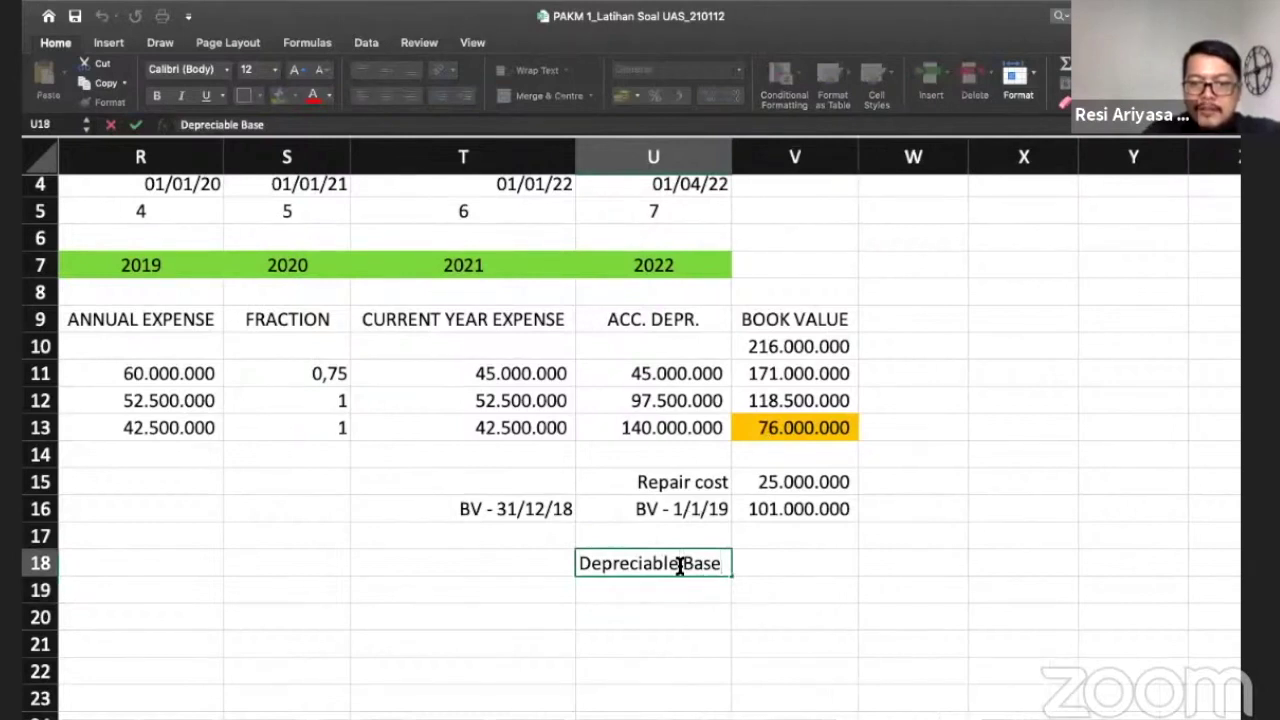
text(- 1/1/19)
key(Return)
drag(733, 157, 809, 157)
click(878, 563)
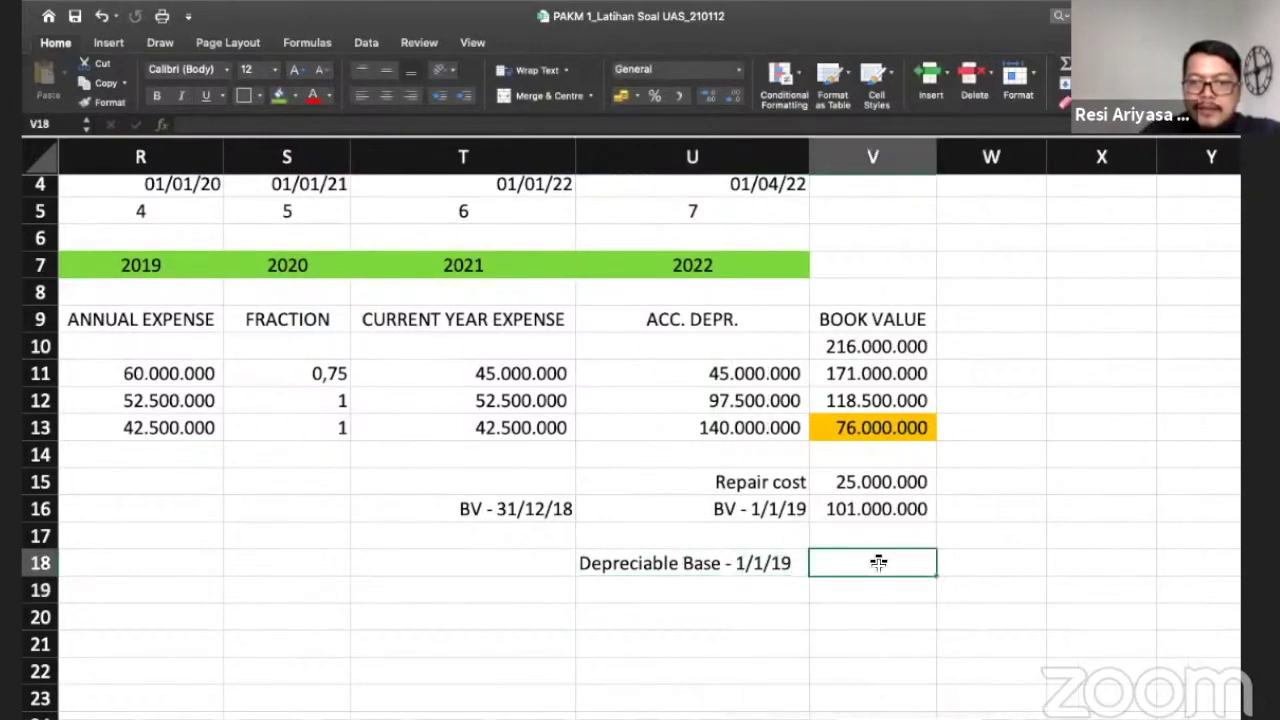
Step: Enter the label New RV in V1 with 4000000 in W1, and format the amount with thousands separators
scroll(878, 563, up, 3)
scroll(878, 563, left, 1)
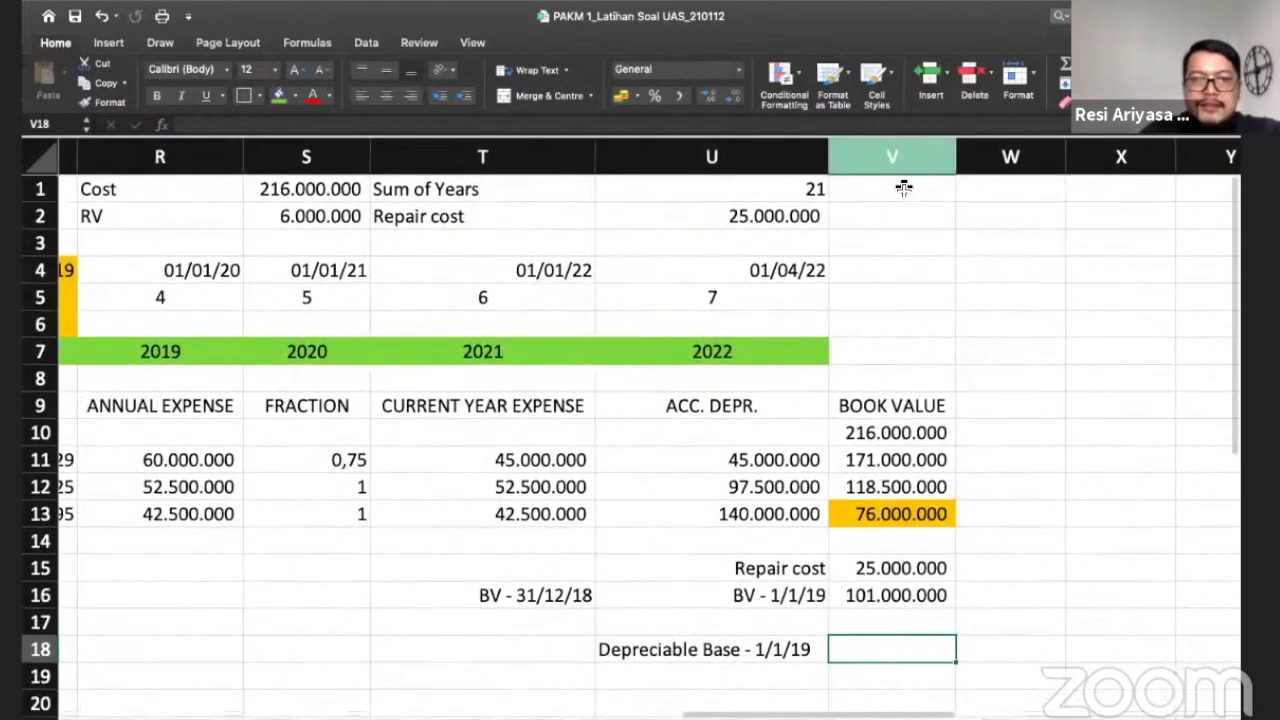
click(903, 188)
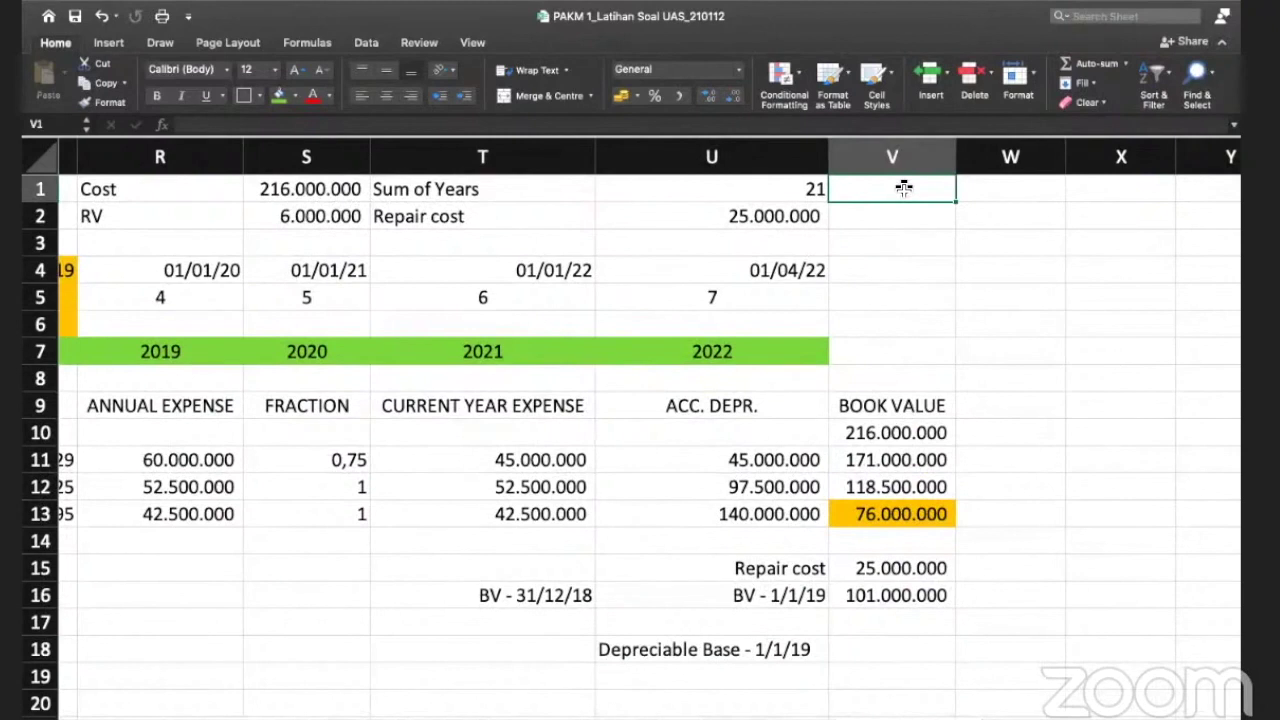
text(Ne)
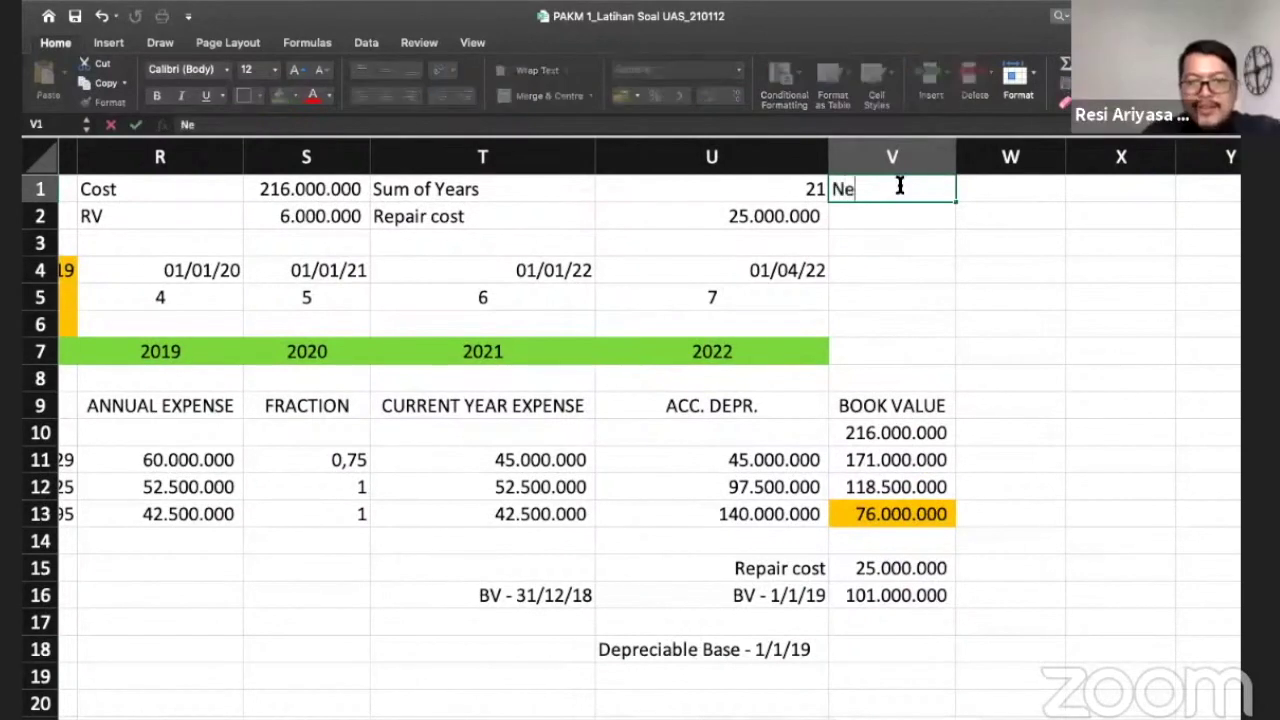
text(w RV)
key(Tab)
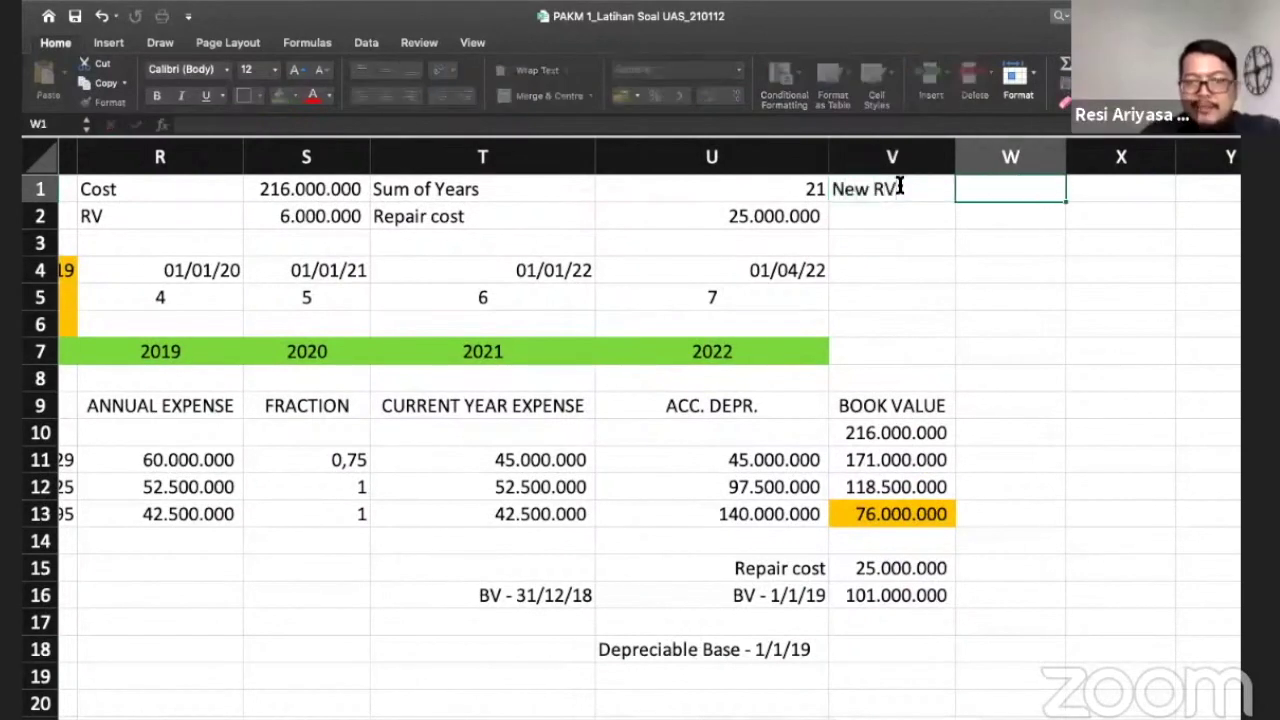
text(4)
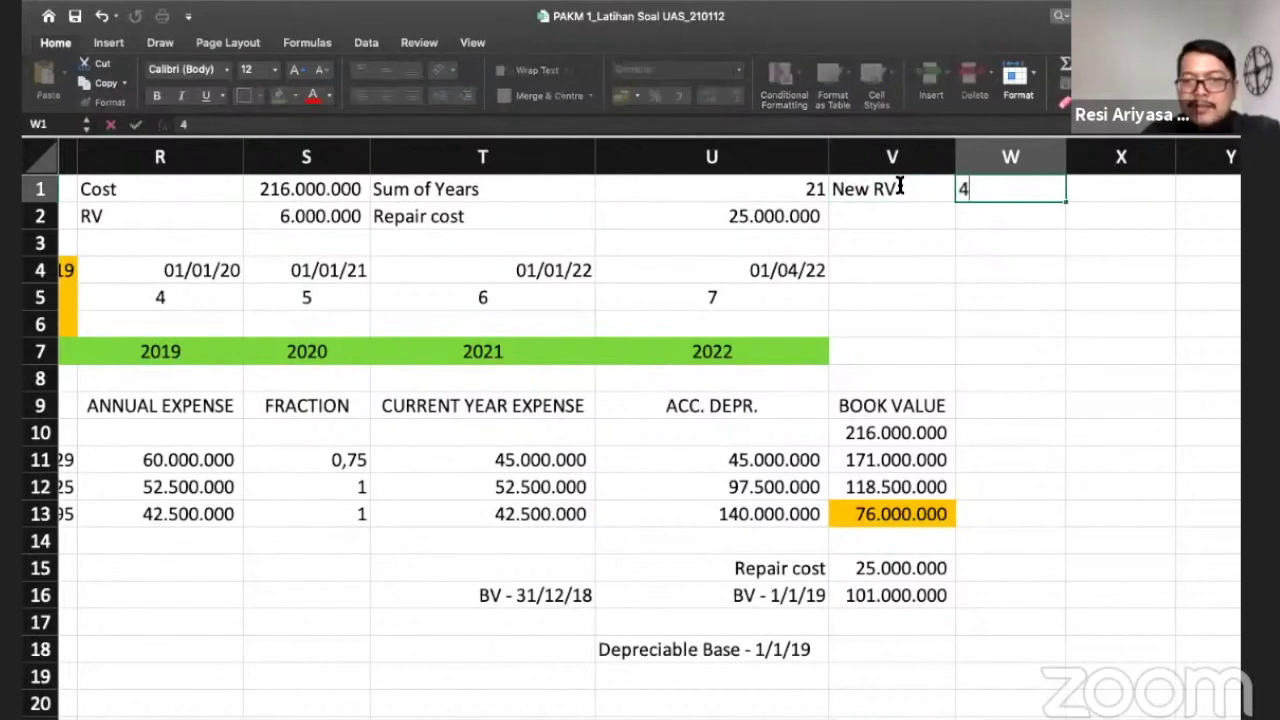
text(000000)
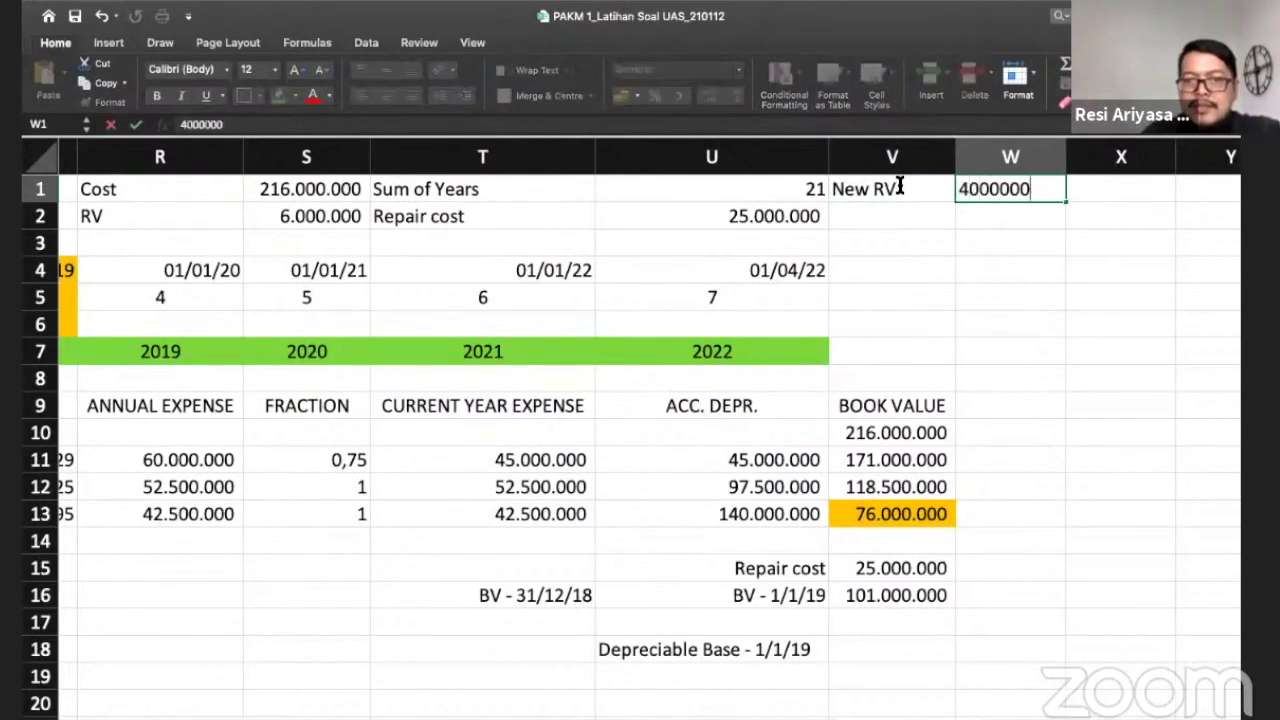
key(Return)
click(1040, 190)
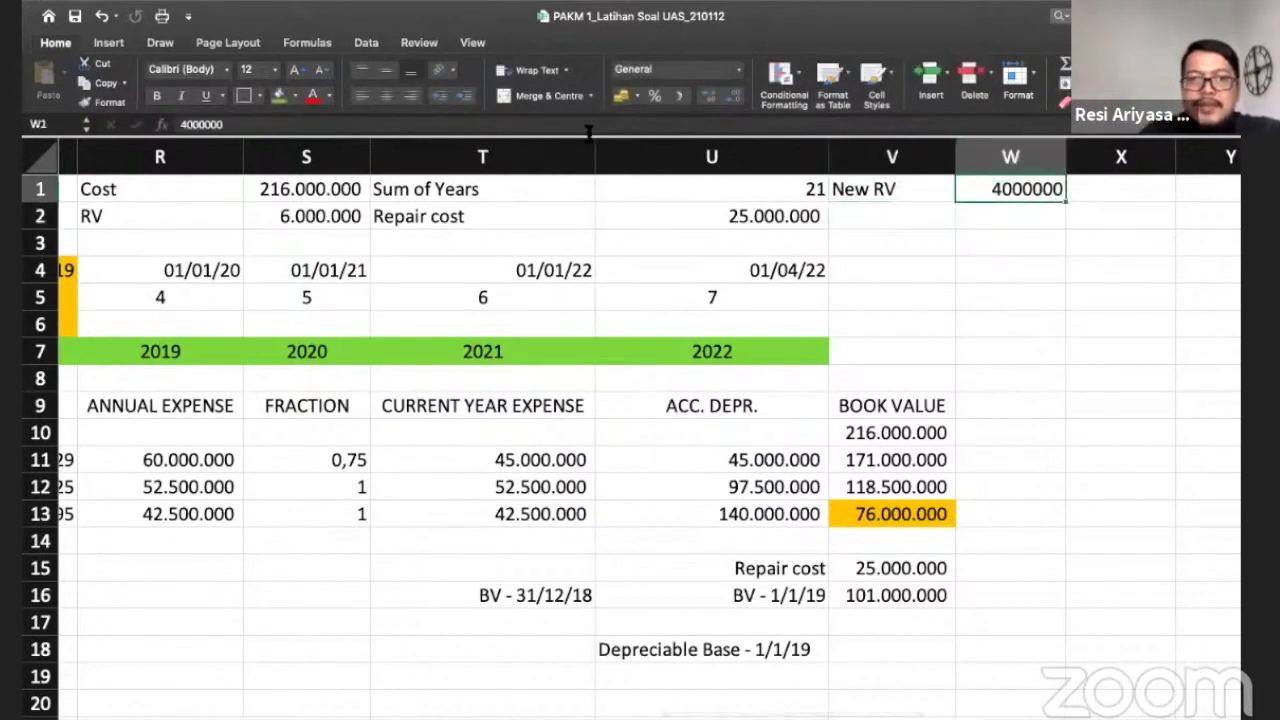
click(679, 95)
Step: Calculate the 1/1/19 depreciable base in V18 as the book value in V16 minus the new residual value in W1
scroll(889, 531, down, 1)
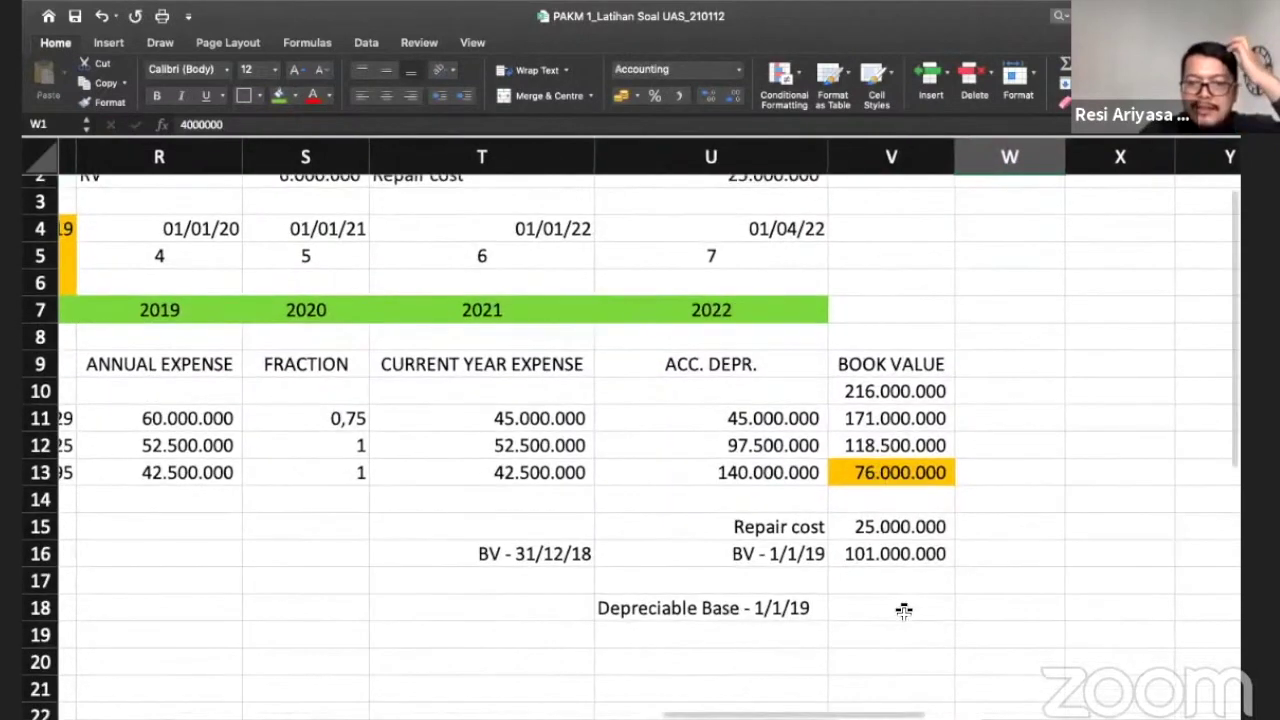
click(903, 610)
text(=)
key(Up)
key(Up)
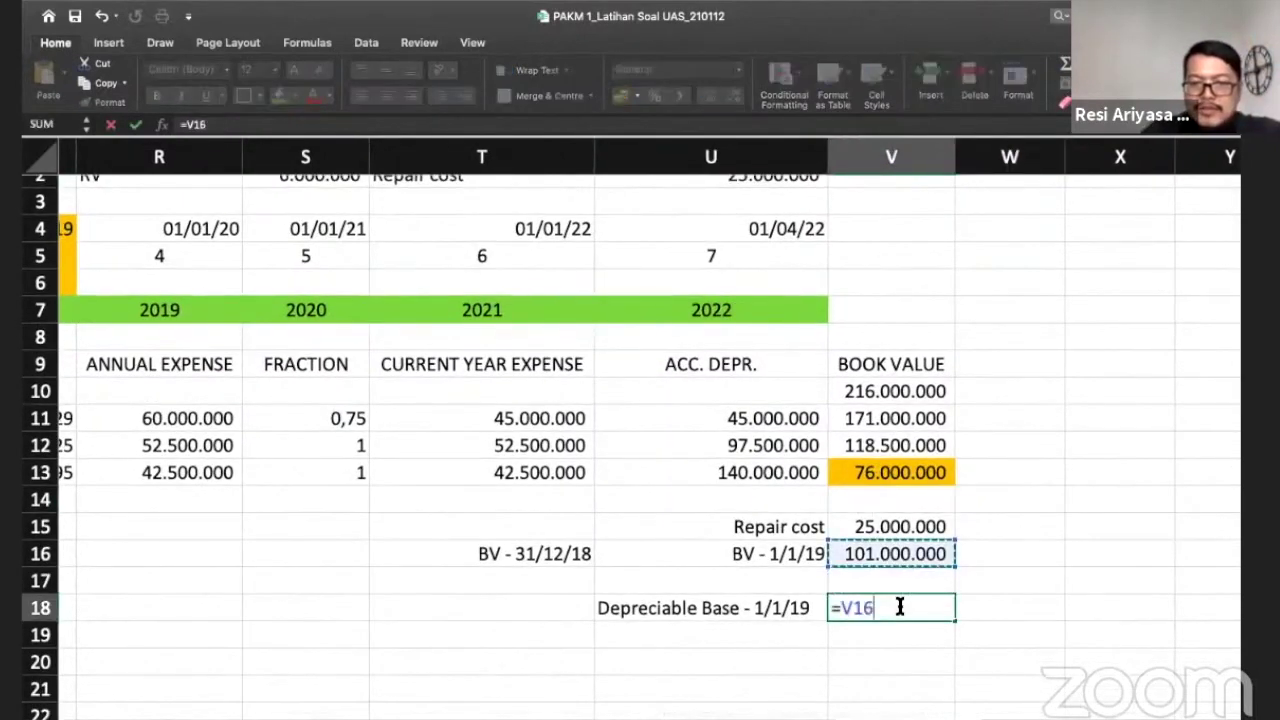
text(-)
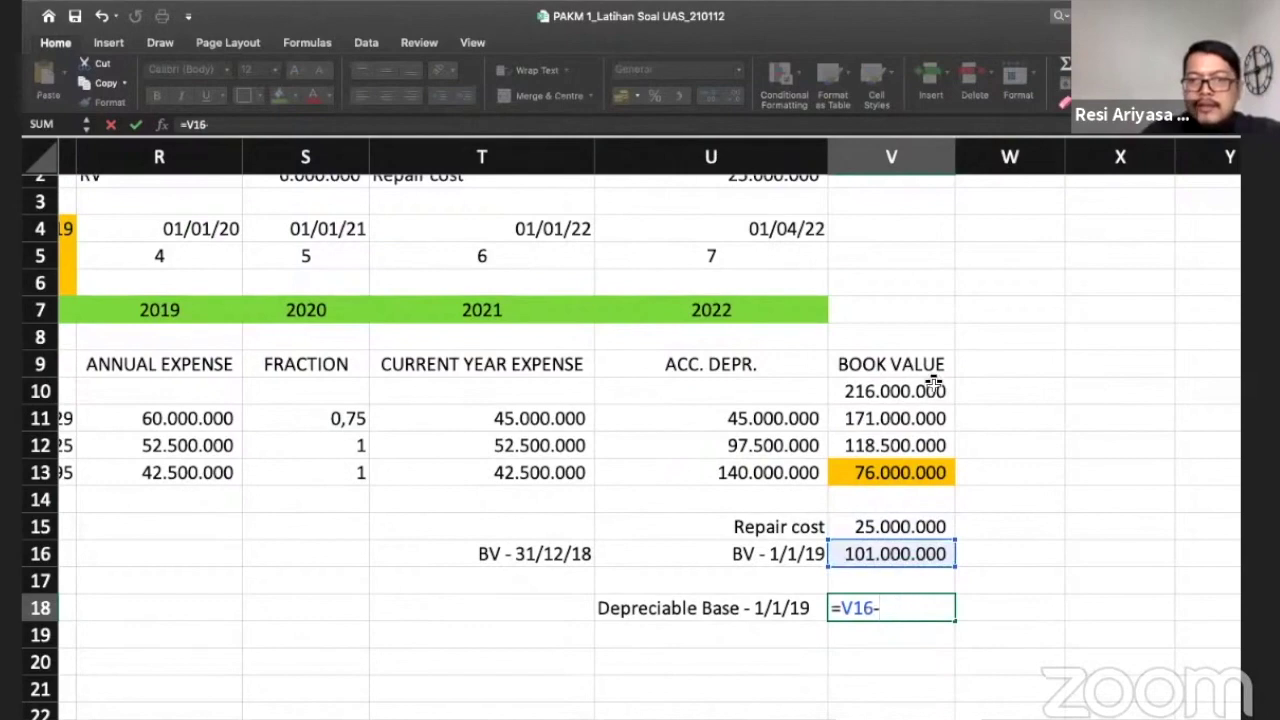
scroll(1000, 250, up, 2)
click(1033, 193)
key(Return)
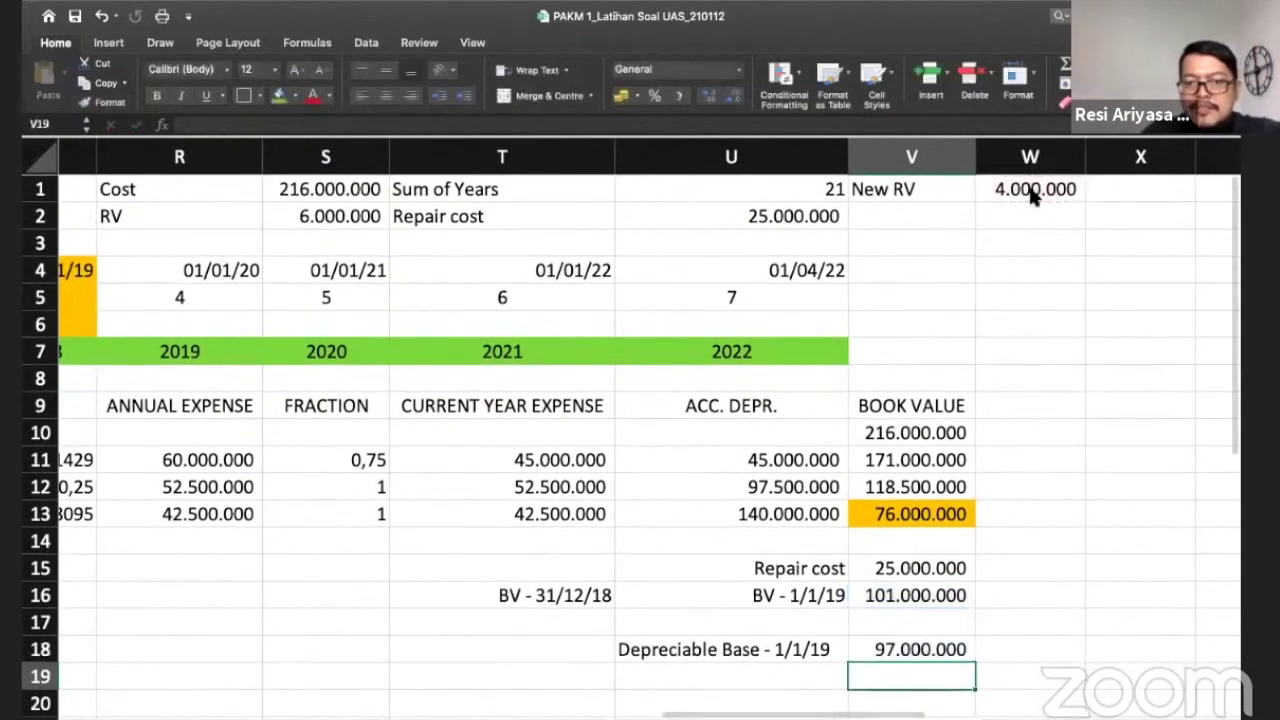
Step: Enter the label New Useful Life in V2 with the value 4 in W2
scroll(1030, 195, down, 2)
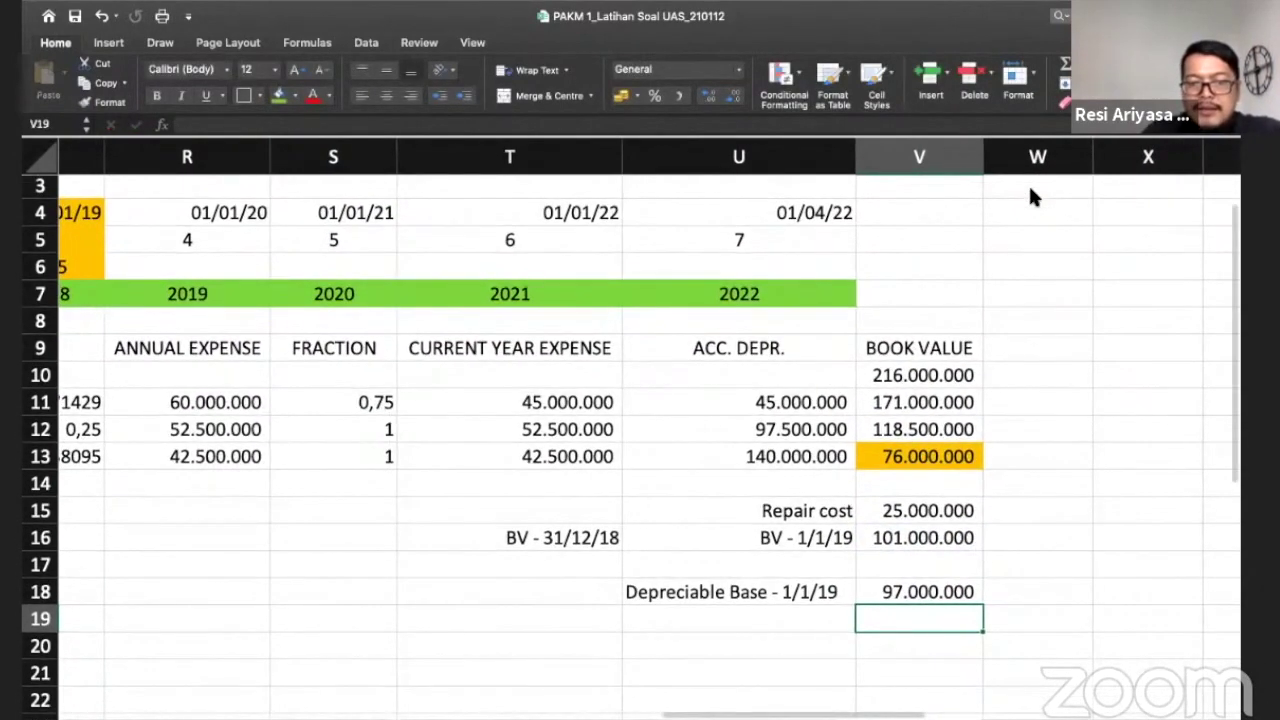
key(Left)
scroll(1028, 194, up, 2)
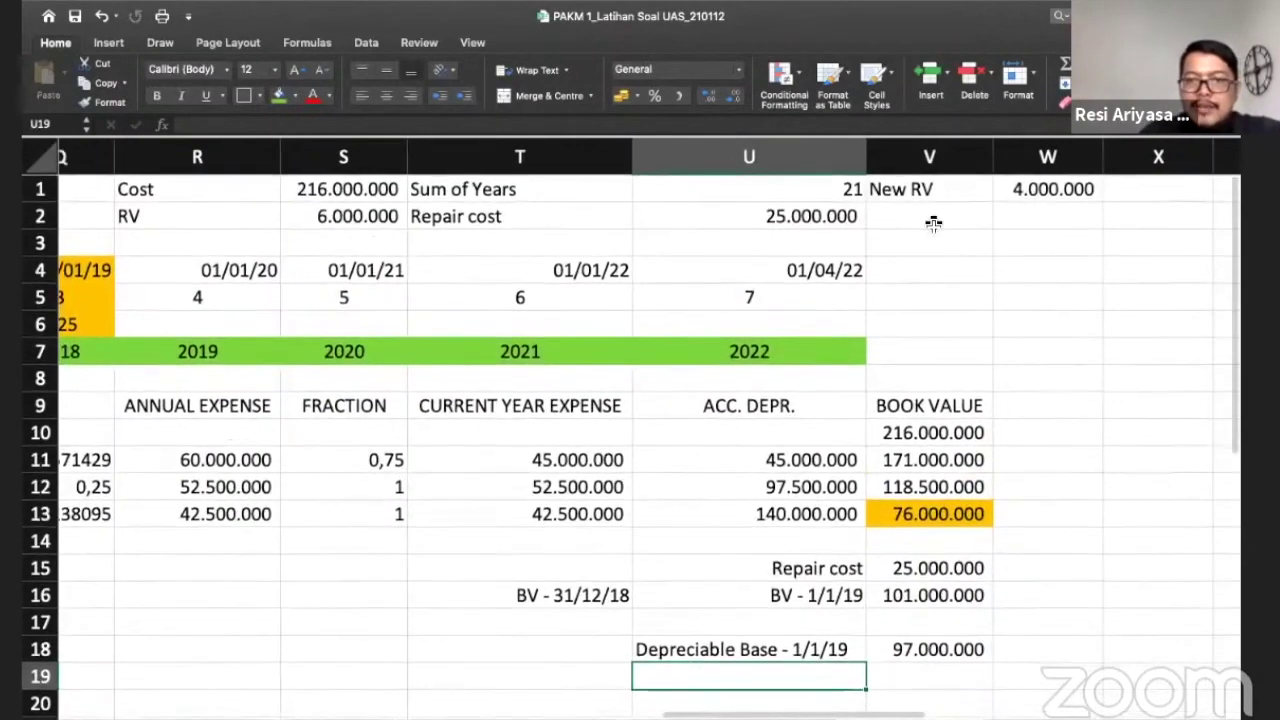
click(929, 270)
click(933, 218)
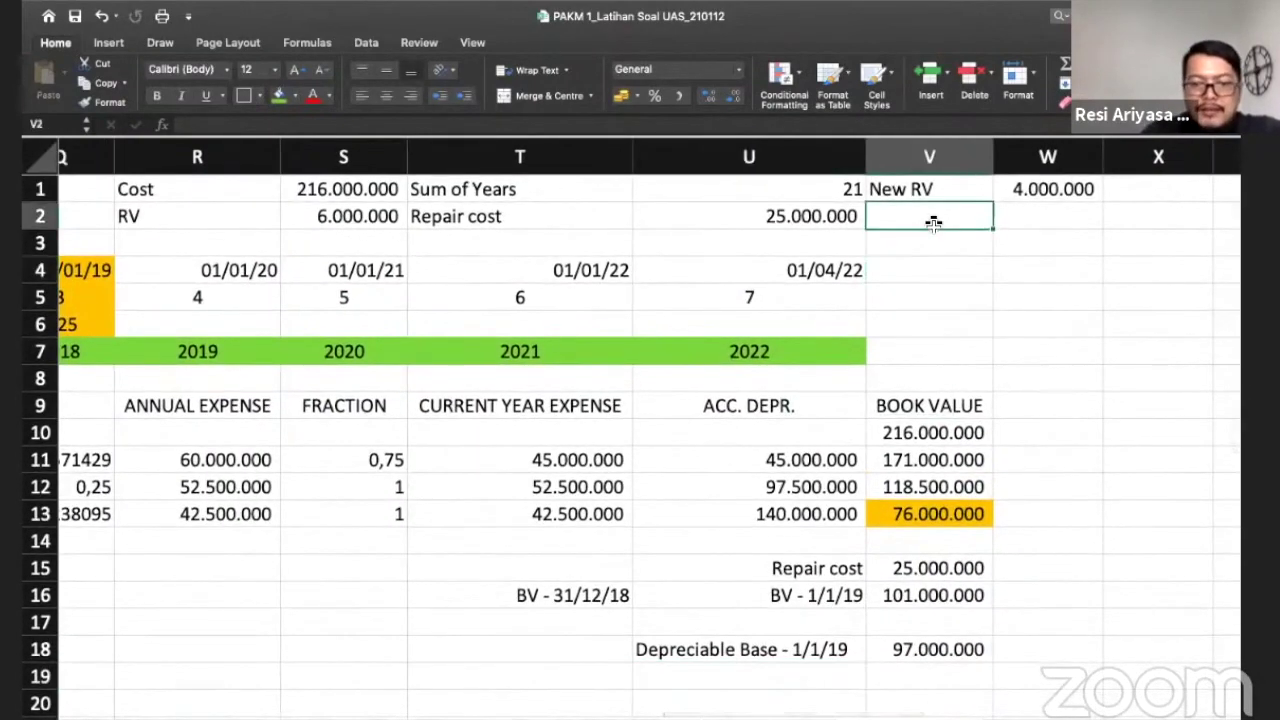
text(New Useful Life)
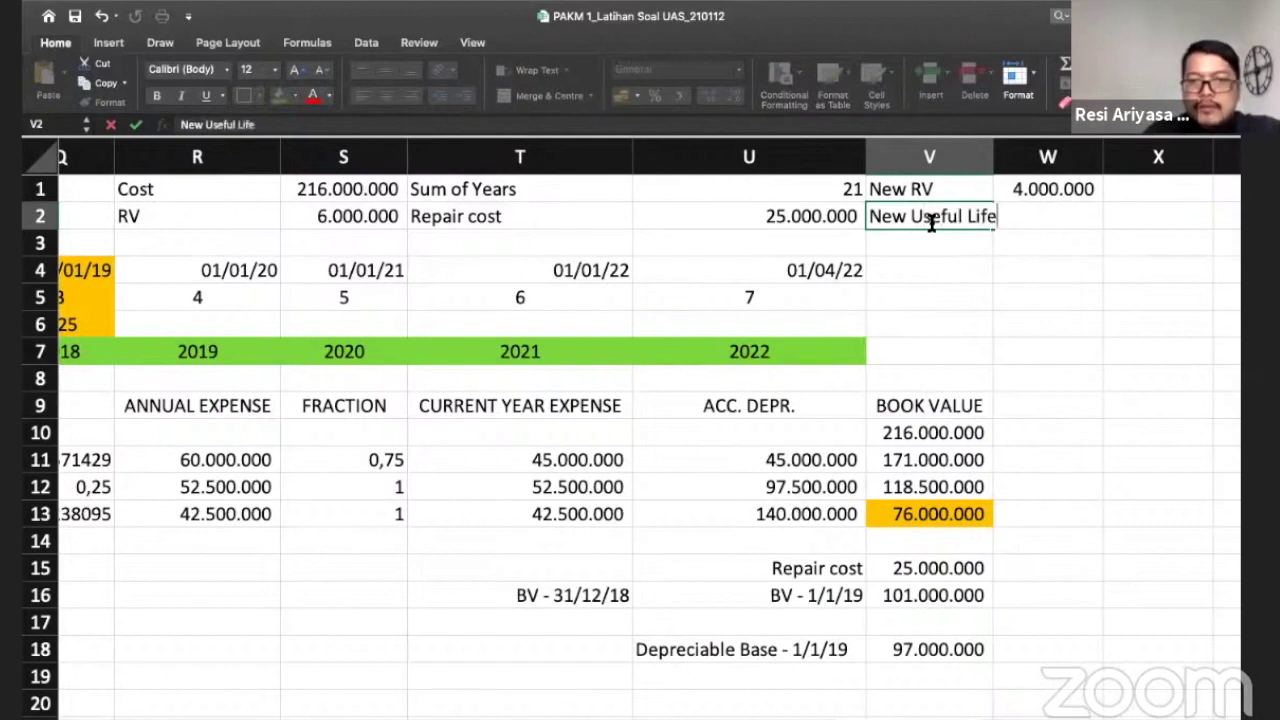
key(Tab)
text(4)
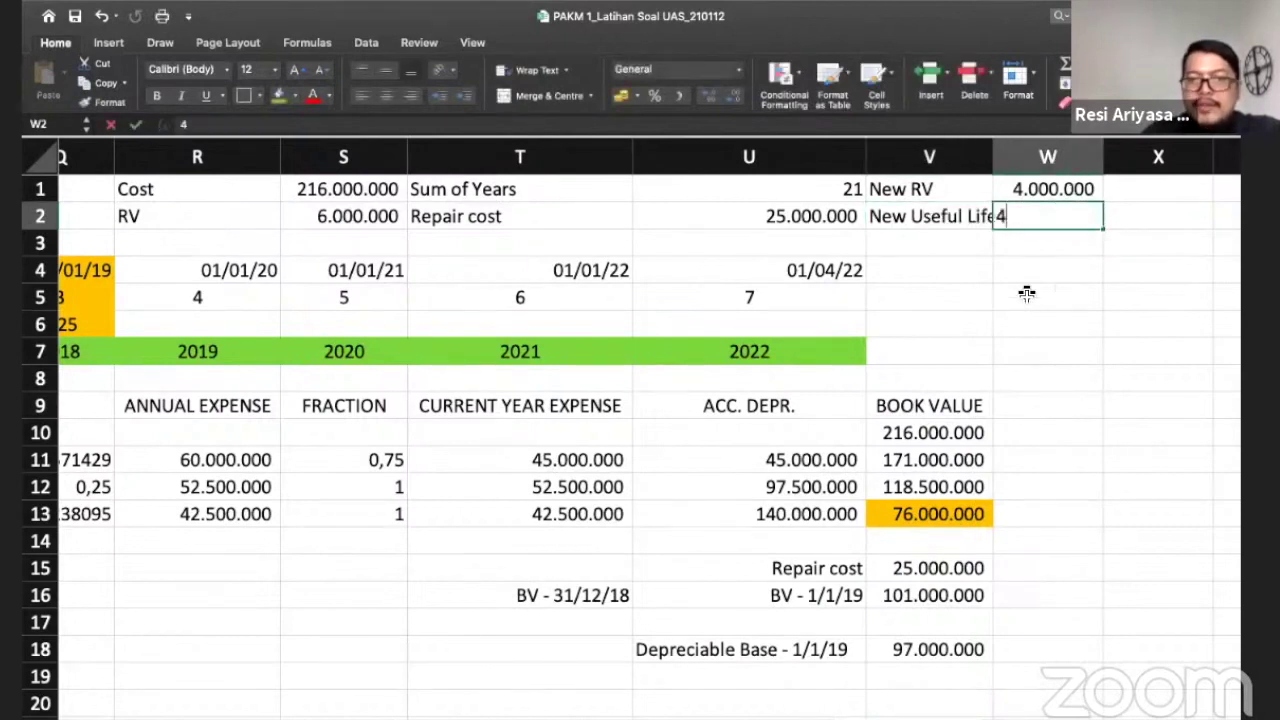
click(1073, 312)
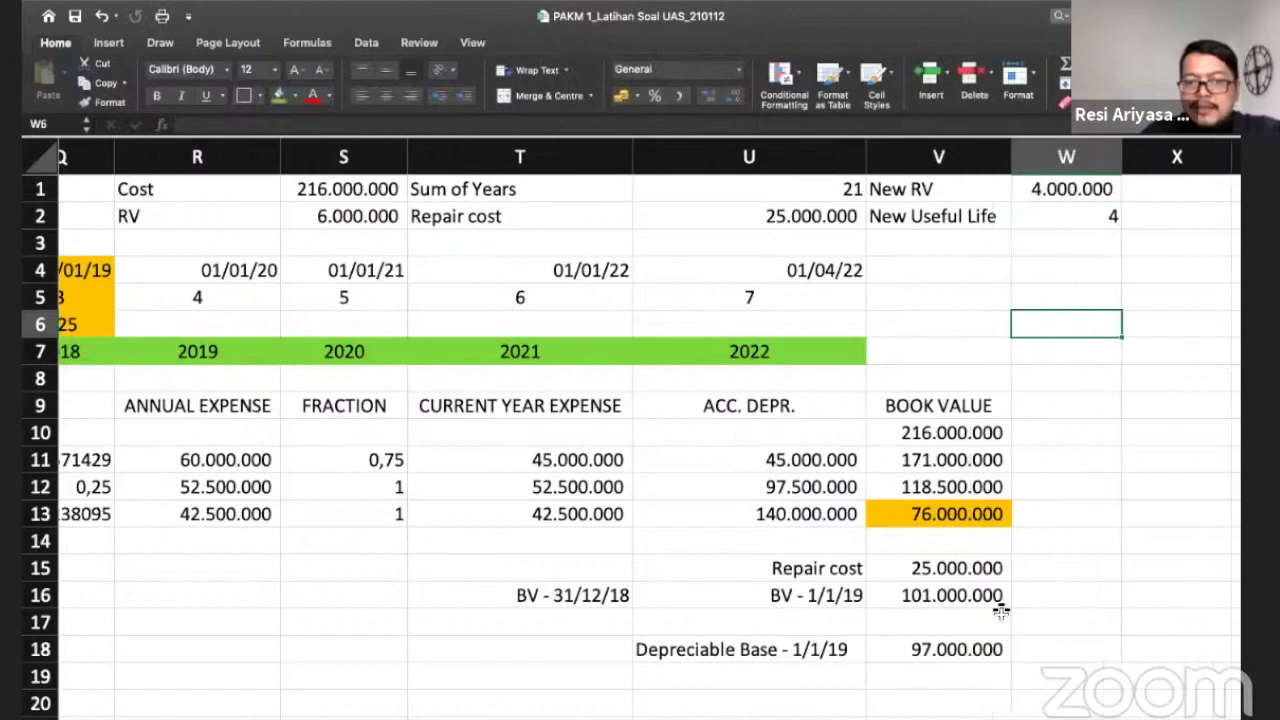
Step: Enter the label n in U19 and link V19 to the new useful life in W2
scroll(903, 583, down, 3)
click(903, 583)
key(Left)
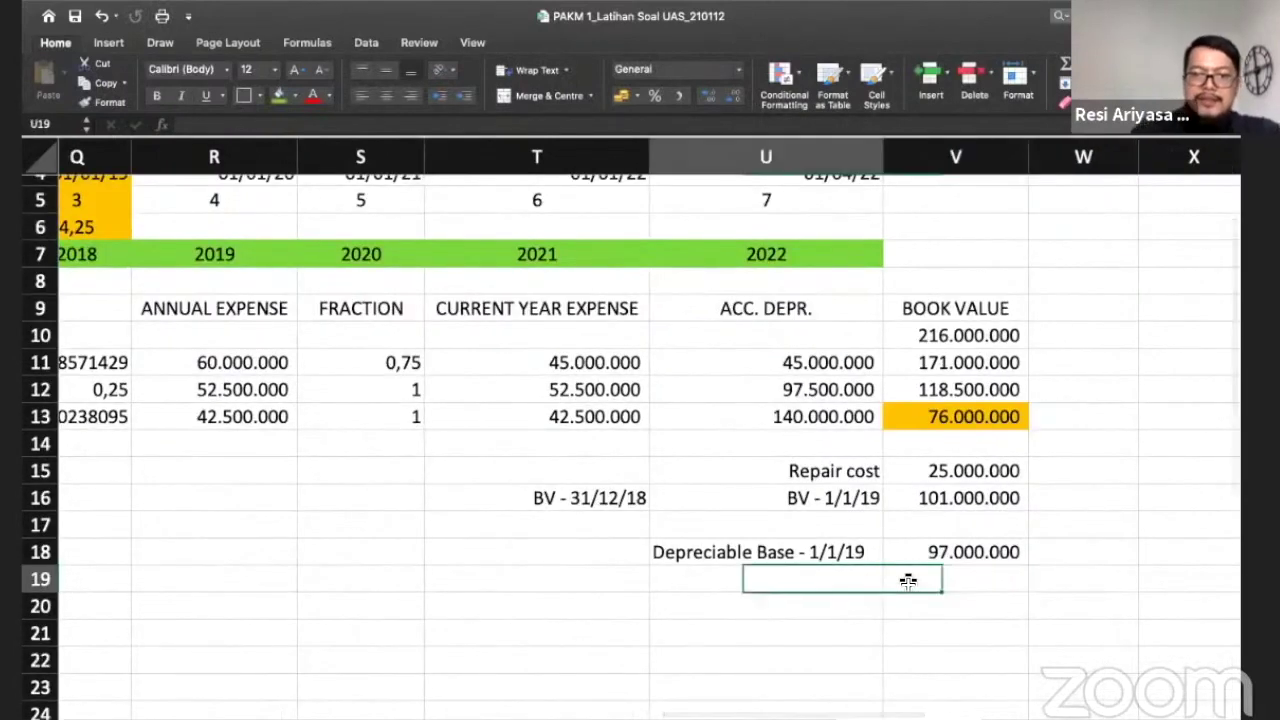
text(n)
click(907, 581)
text(=)
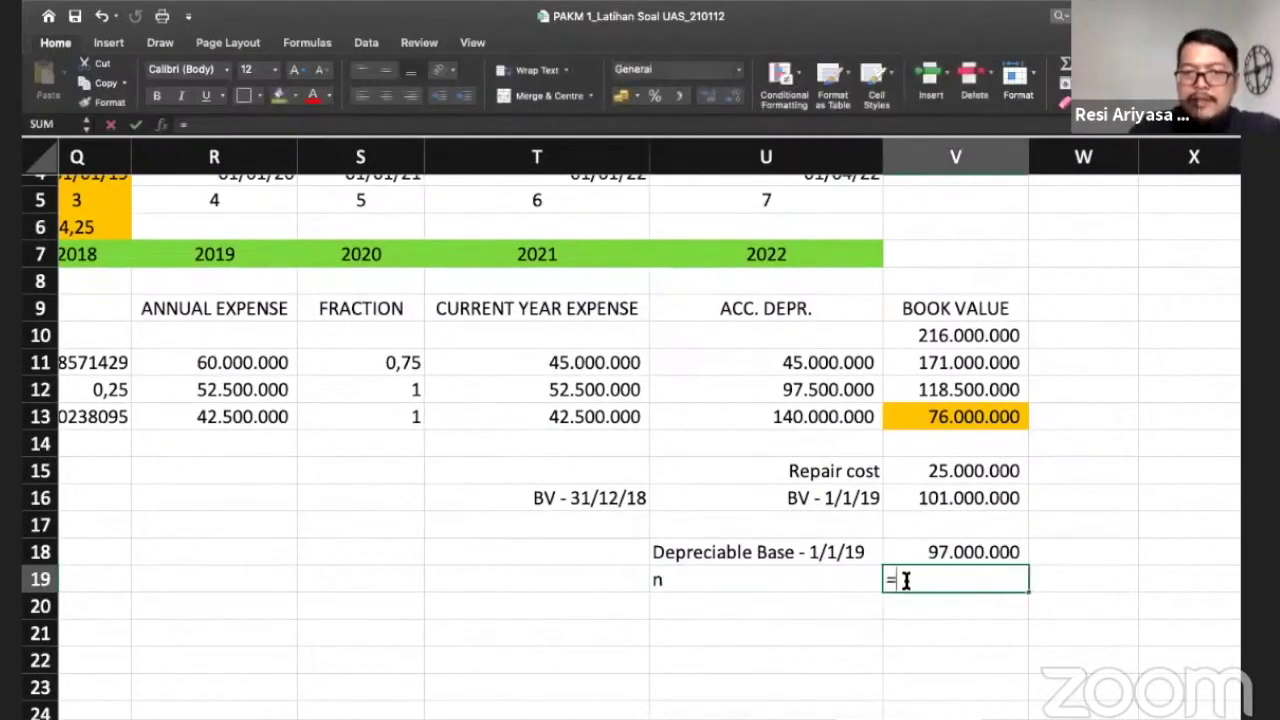
scroll(1070, 240, up, 3)
click(1090, 324)
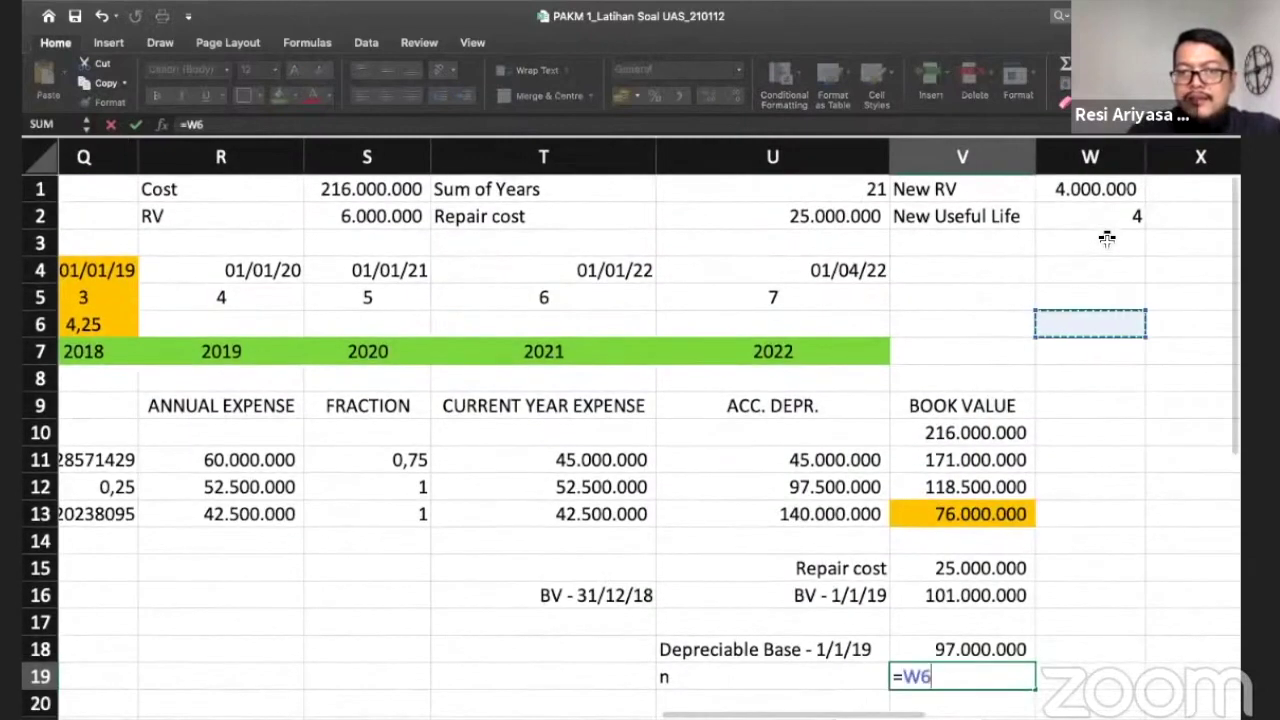
key(Return)
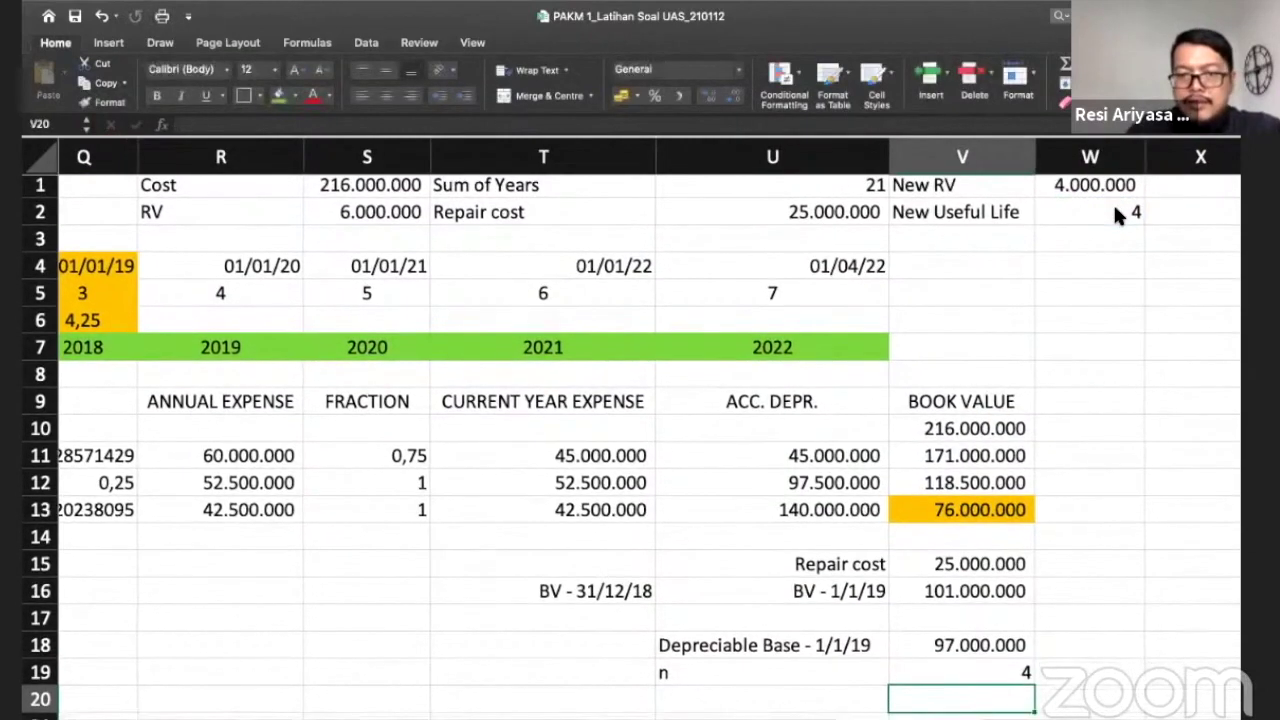
Step: Right-align the Depreciable Base and n labels in U18:U19
scroll(872, 517, down, 3)
drag(837, 501, 840, 528)
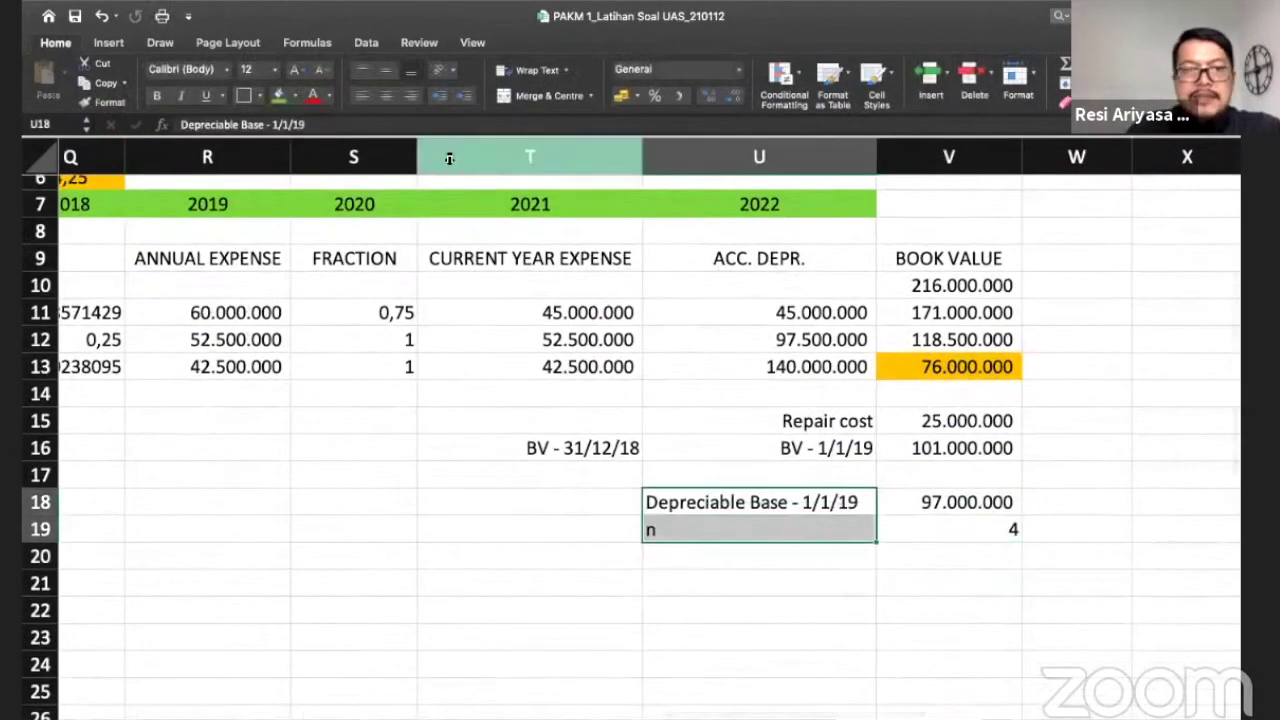
click(413, 94)
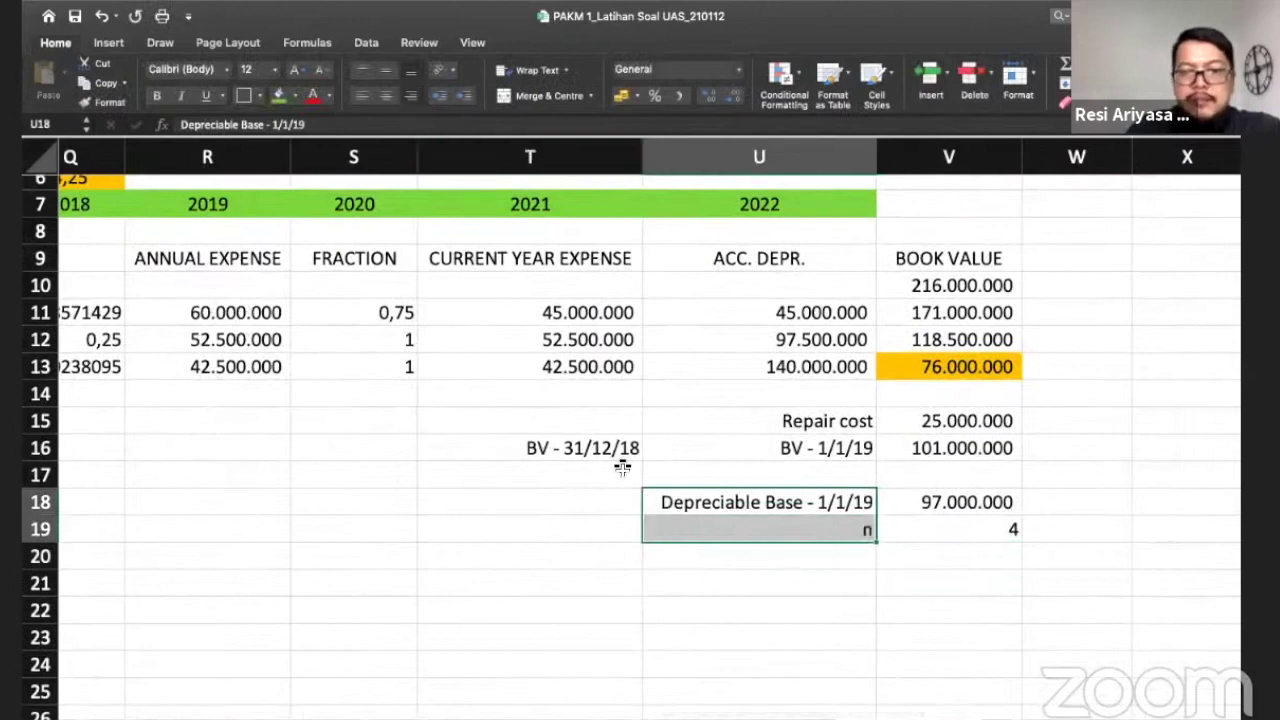
Step: Enter the label Depreciation Expense 2019 in U21
click(756, 571)
text(Depre)
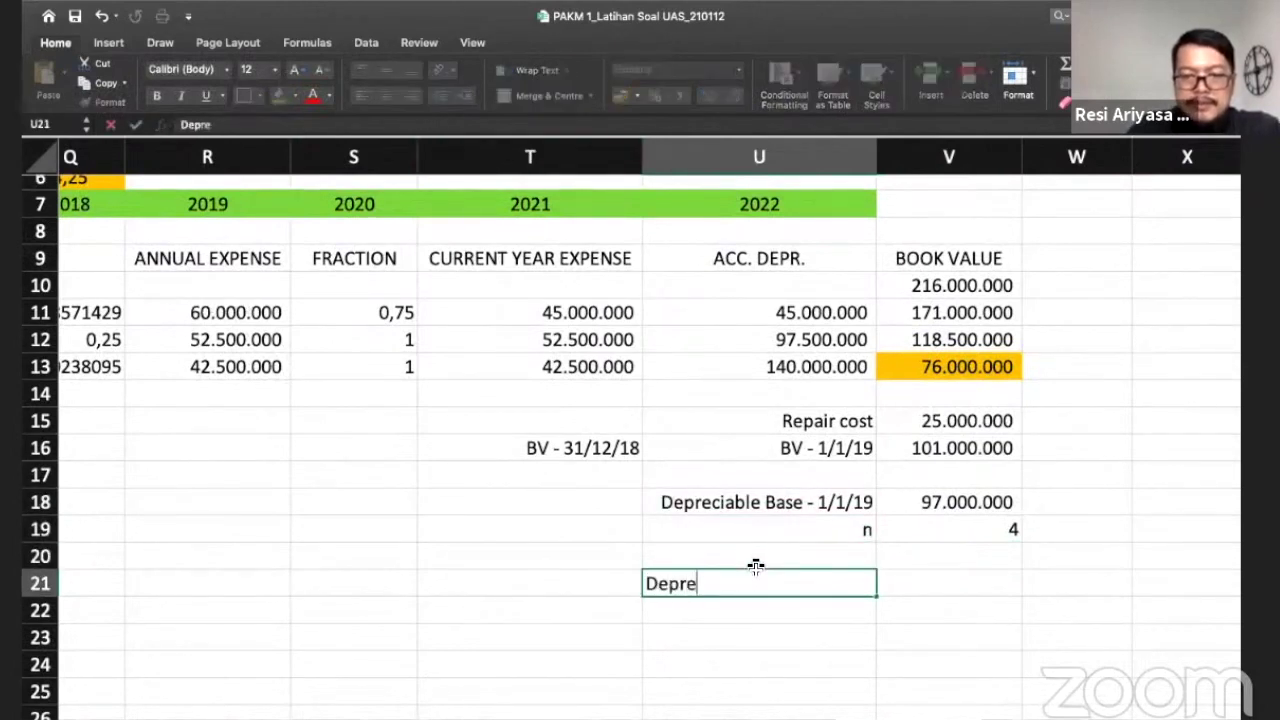
text(c)
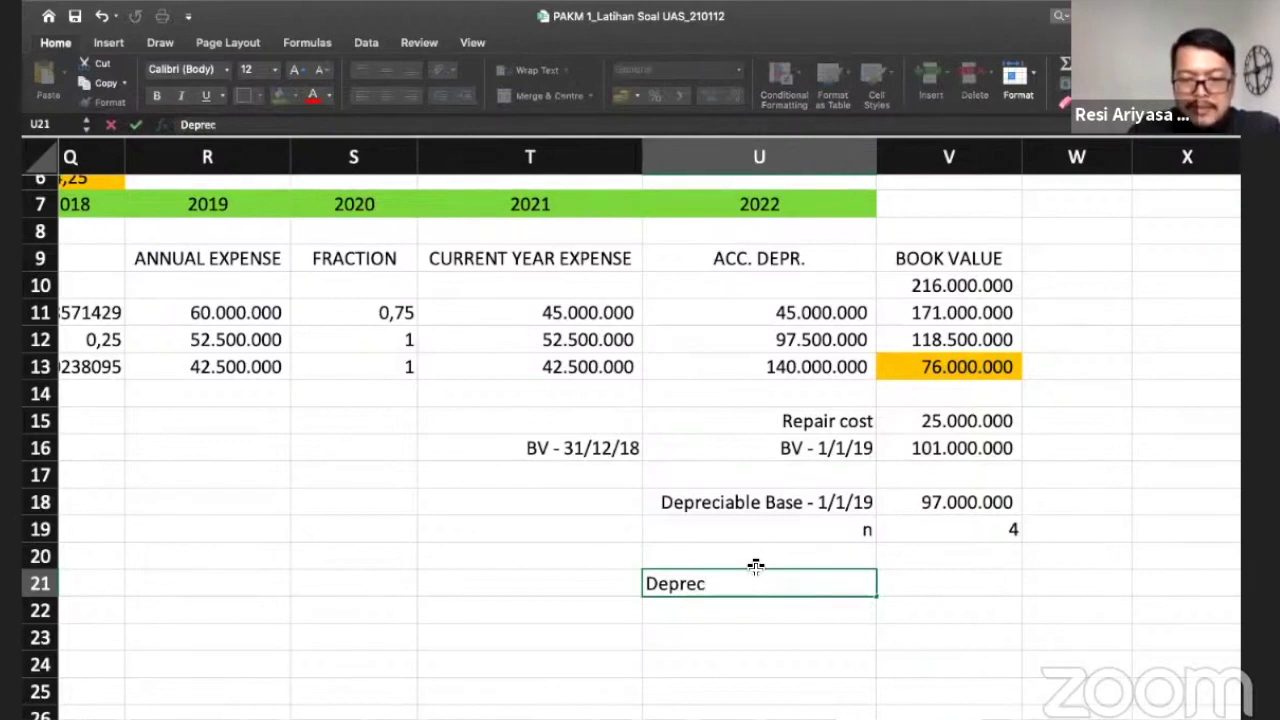
text(eatioxpe)
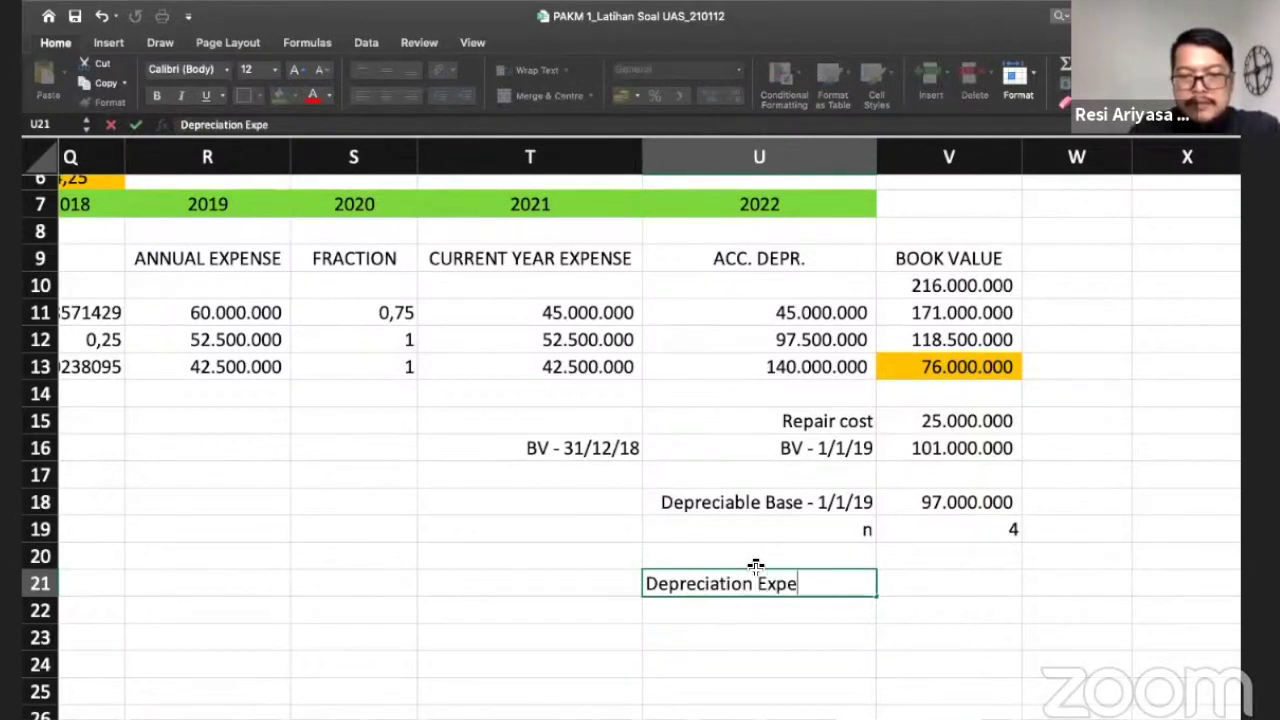
text(nse 2019)
key(Return)
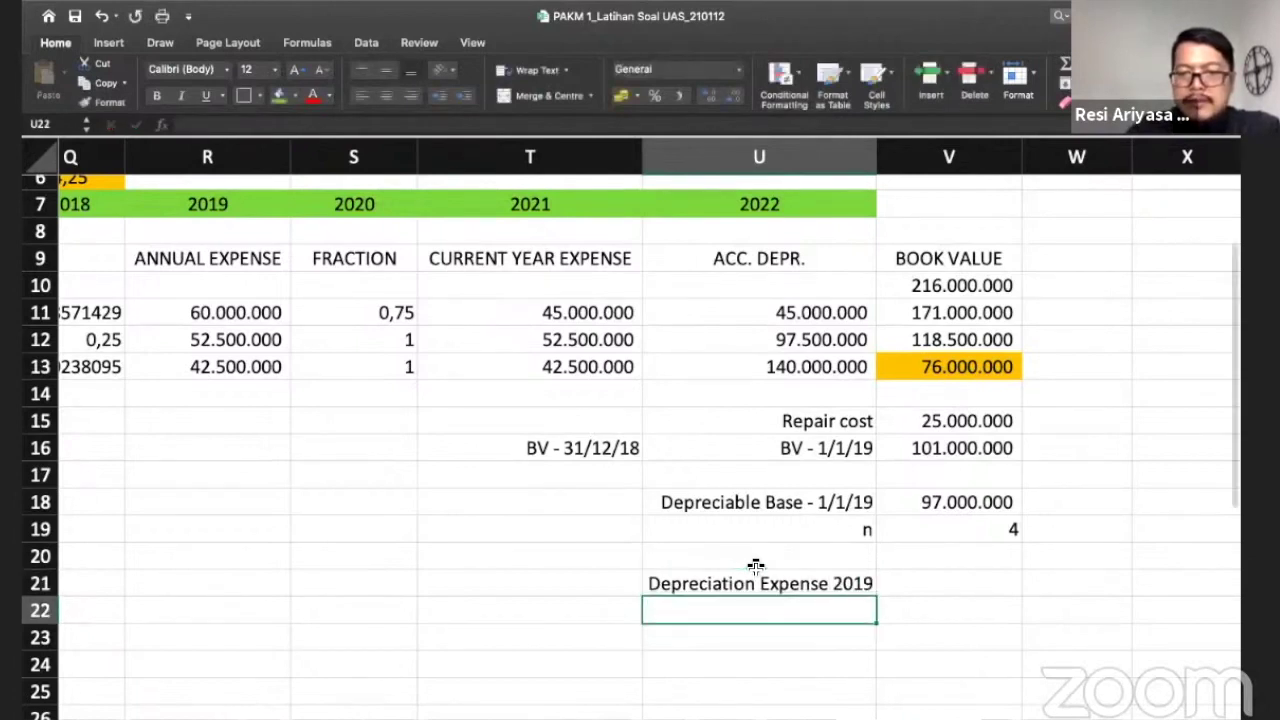
Step: Calculate the 2019 depreciation expense in V21 as the depreciable base in V18 divided by n in V19
key(Right)
key(Up)
text(=)
key(Up)
key(Up)
key(Up)
text(/)
key(Up)
key(Up)
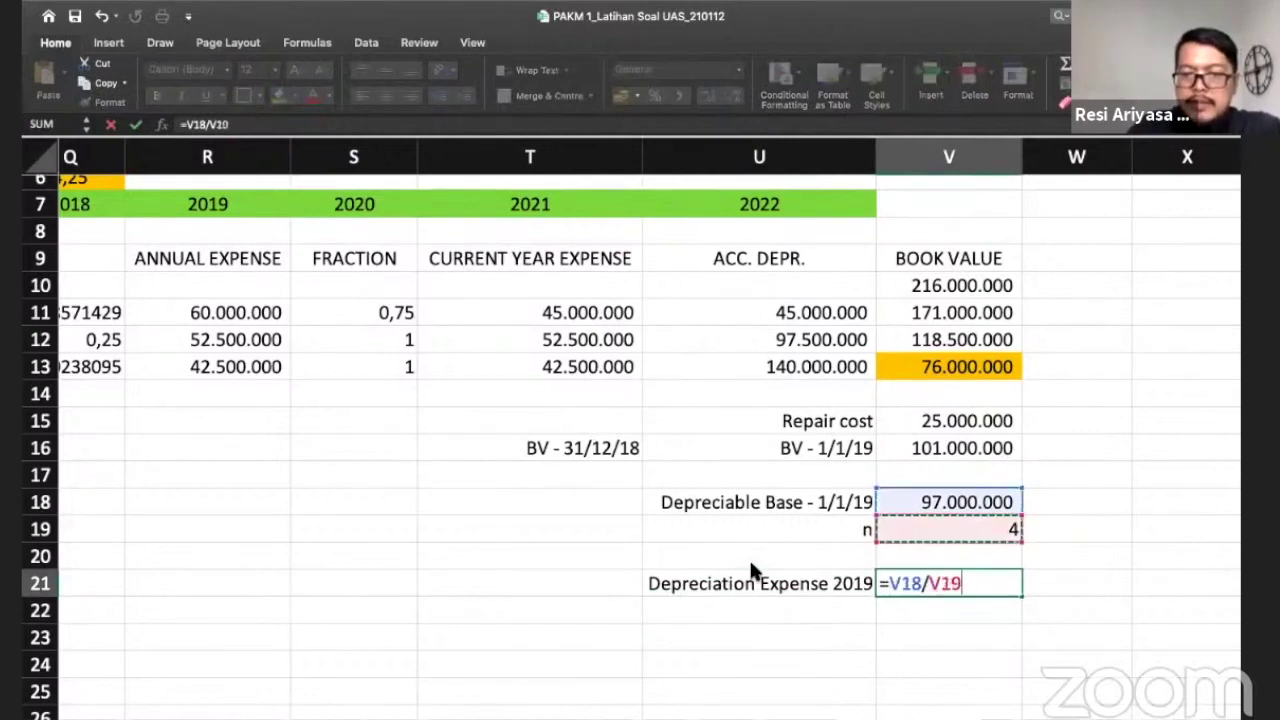
key(Return)
Step: Highlight the Depreciation Expense 2019 label and its amount in U21:V21 with the current fill colour
click(770, 584)
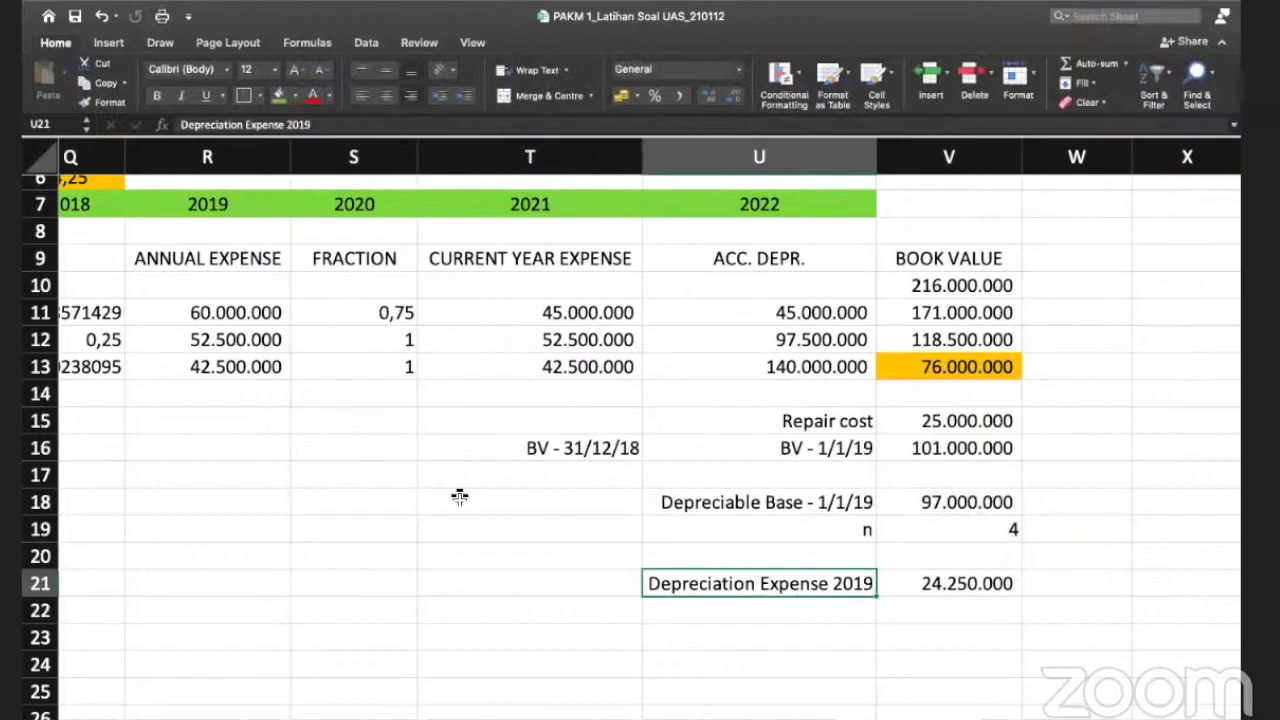
key(Right)
key(shift+Left)
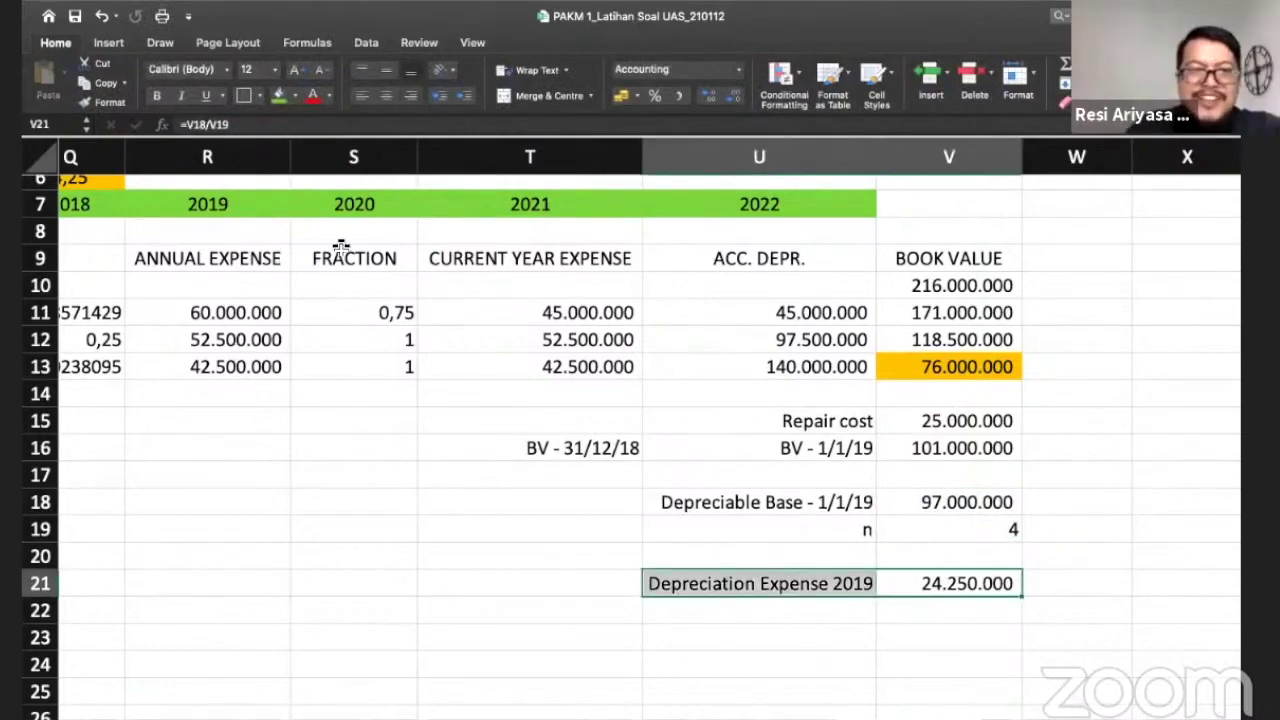
click(279, 96)
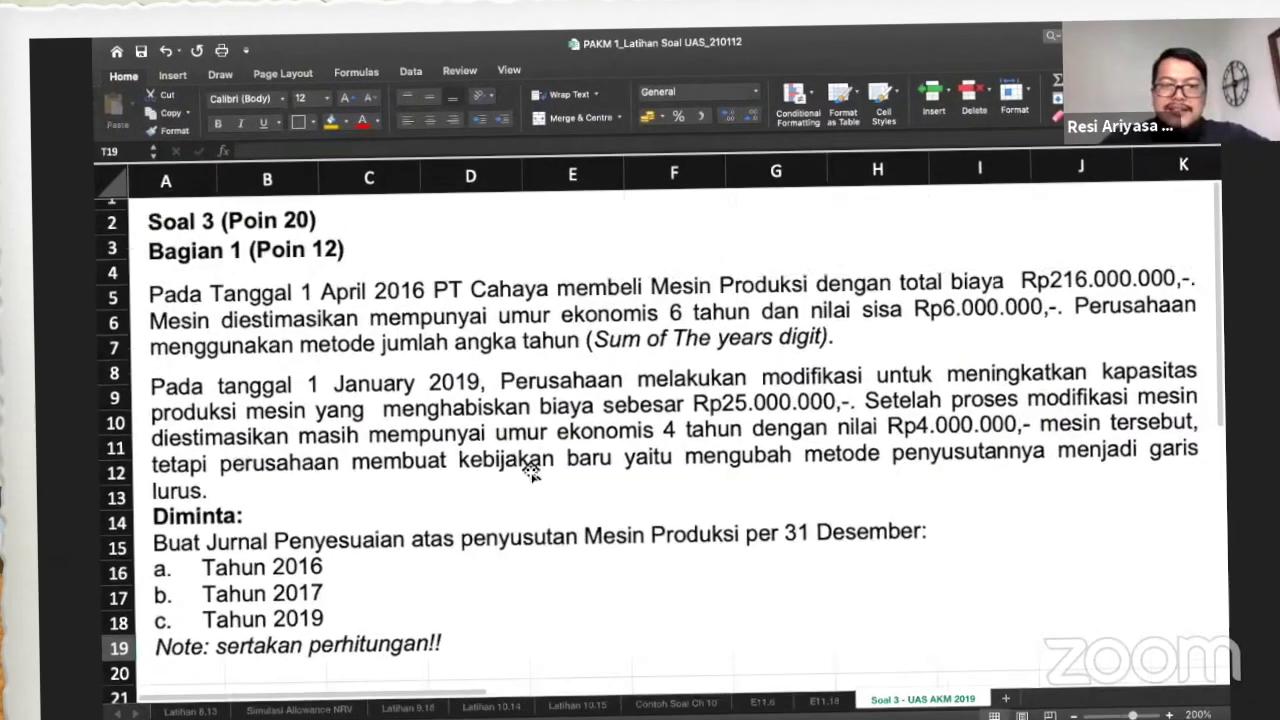